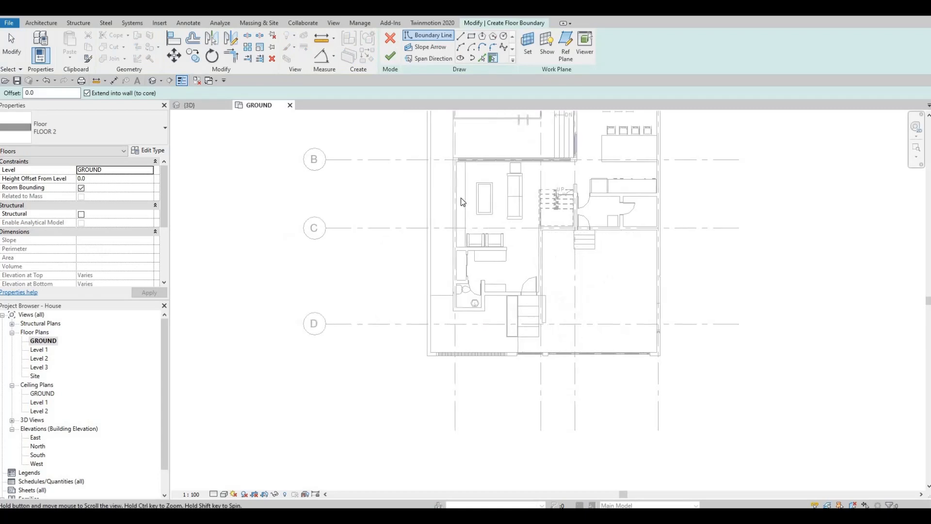
Step: Sketch a rectangular floor boundary west of the house, starting from its southwest exterior corner and extending past the rear wall line
left_click(471, 35)
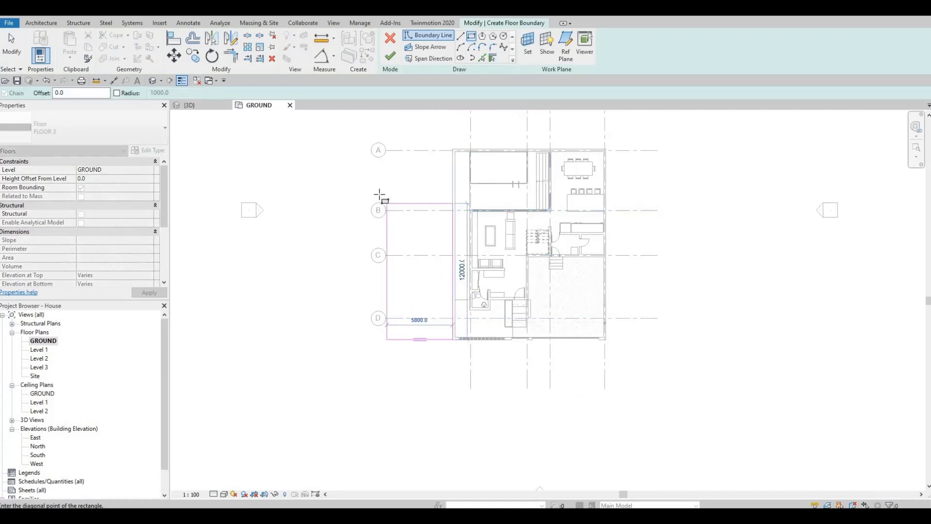
scroll(463, 347, "up", 2)
left_click(463, 347)
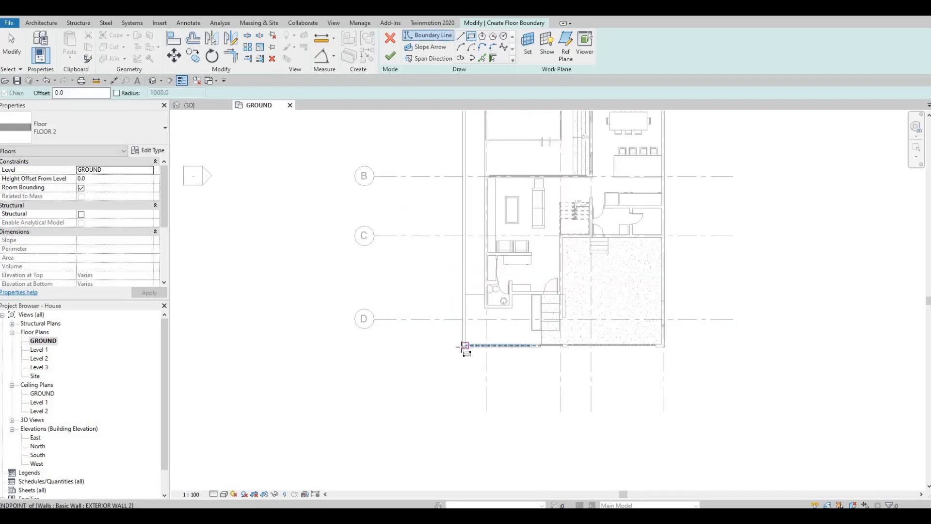
scroll(339, 207, "down", 2)
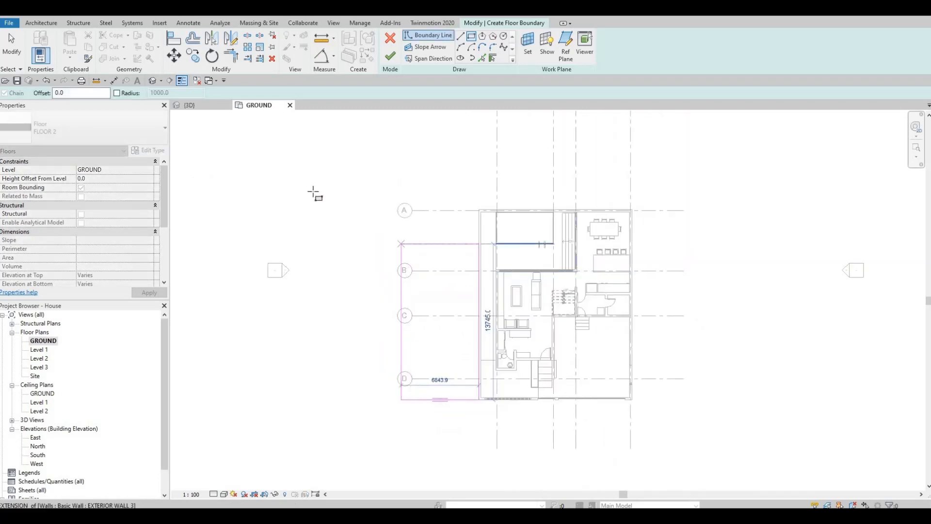
left_click(212, 176)
Step: Sketch a second boundary rectangle east of the house, about 17100 mm wide, starting from its southeast exterior corner
left_click(631, 399)
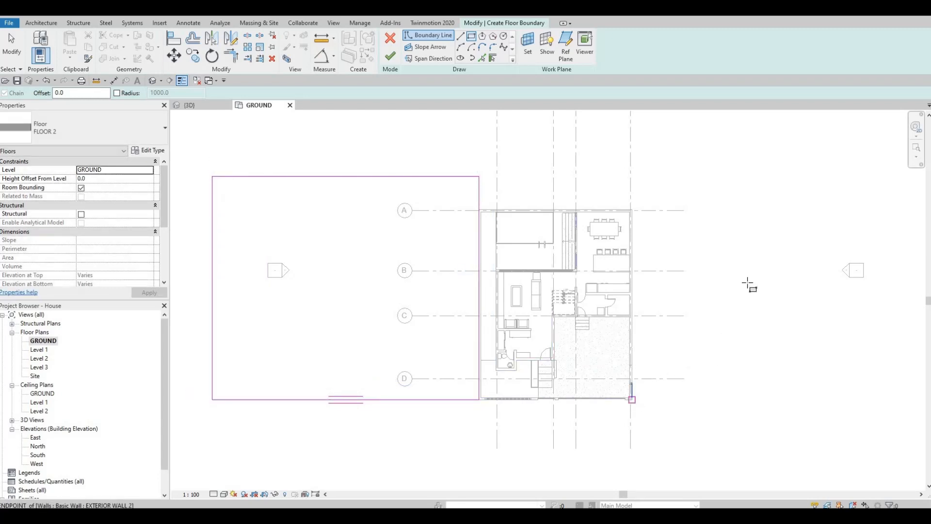
scroll(748, 255, "down", 2)
scroll(771, 199, "down", 1)
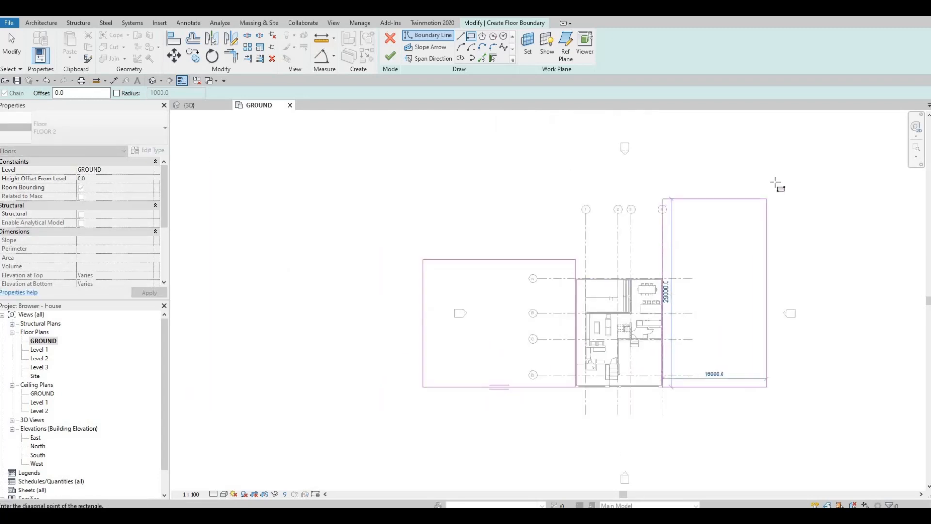
left_click(773, 179)
Step: Draw a boundary line along the house's rear exterior wall near grid A, meeting the east rectangle's inner edge
left_click(460, 36)
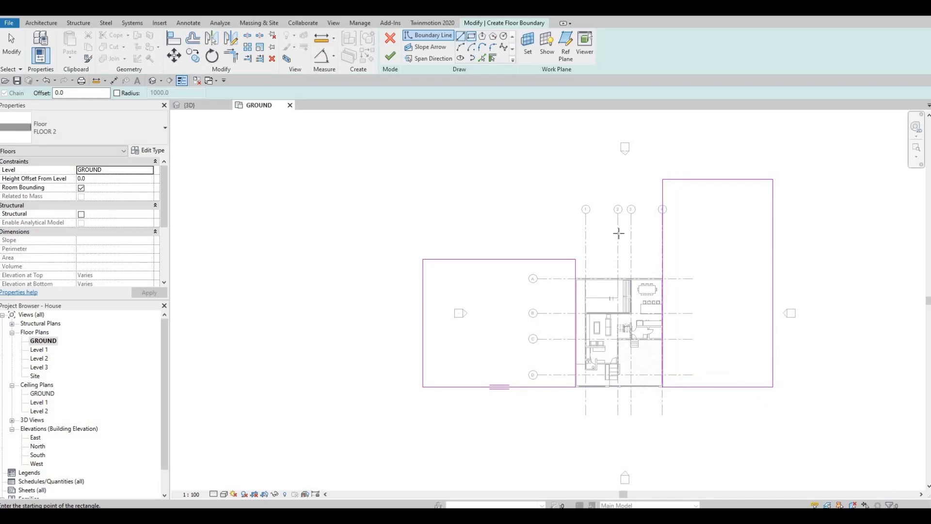
scroll(675, 327, "up", 4)
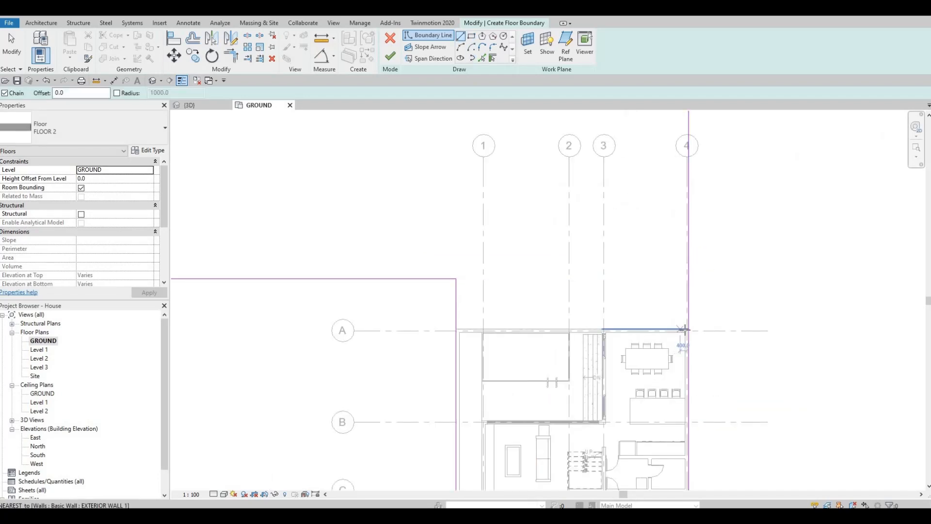
left_click(602, 330)
left_click(687, 331)
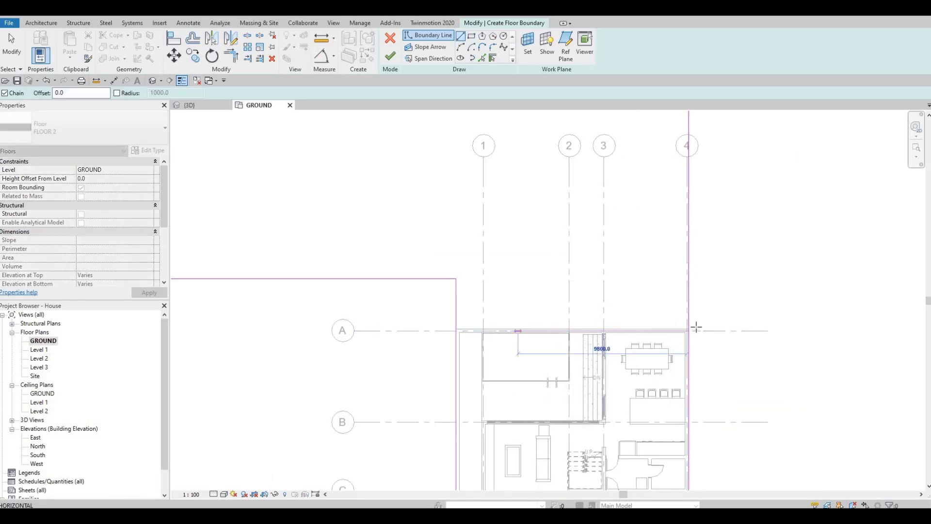
scroll(681, 328, "up", 5)
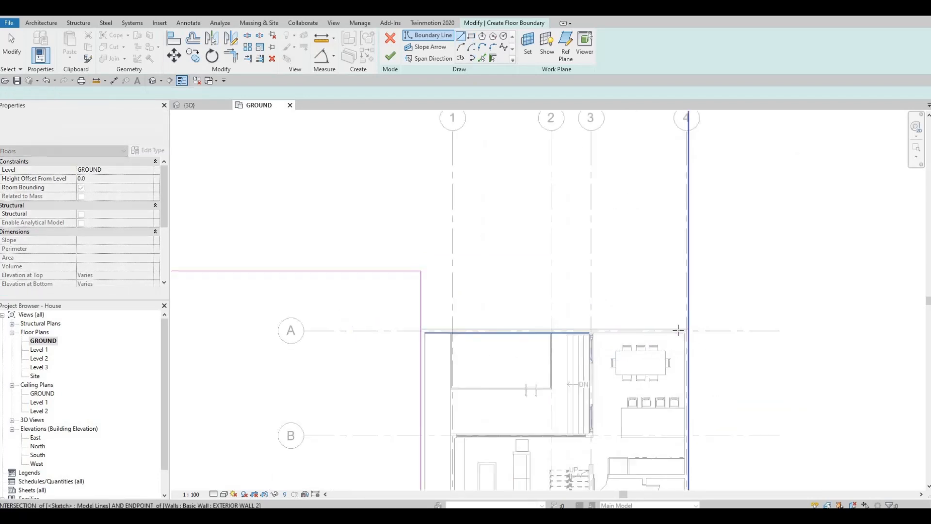
left_click(582, 329)
key("Escape")
scroll(597, 289, "down", 3)
key("Escape")
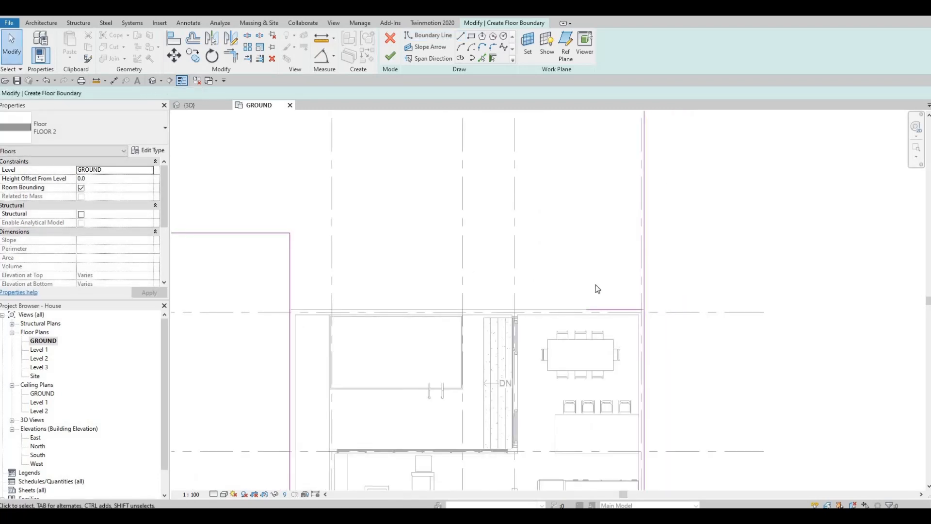
Step: Trim and extend the rear wall boundary line to form corners with the inner edges of both rectangles
key("t")
key("r")
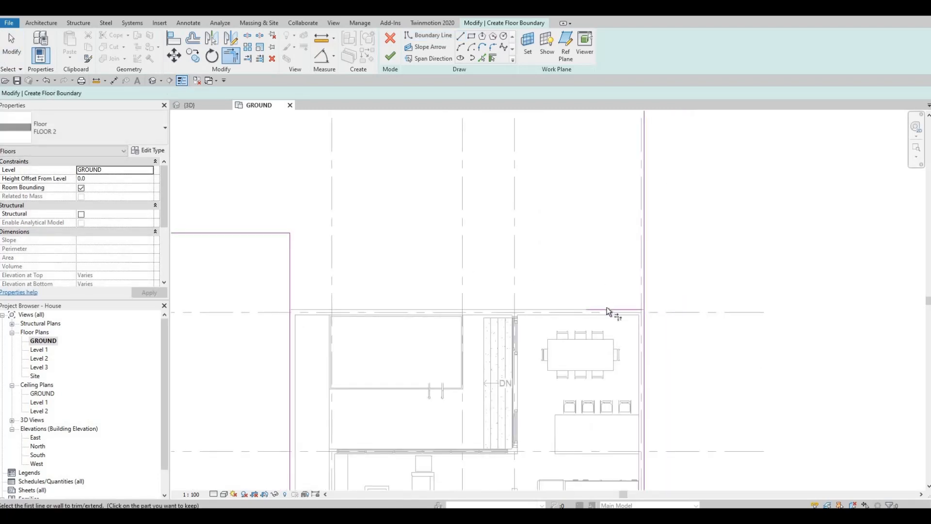
left_click(608, 309)
left_click(644, 325)
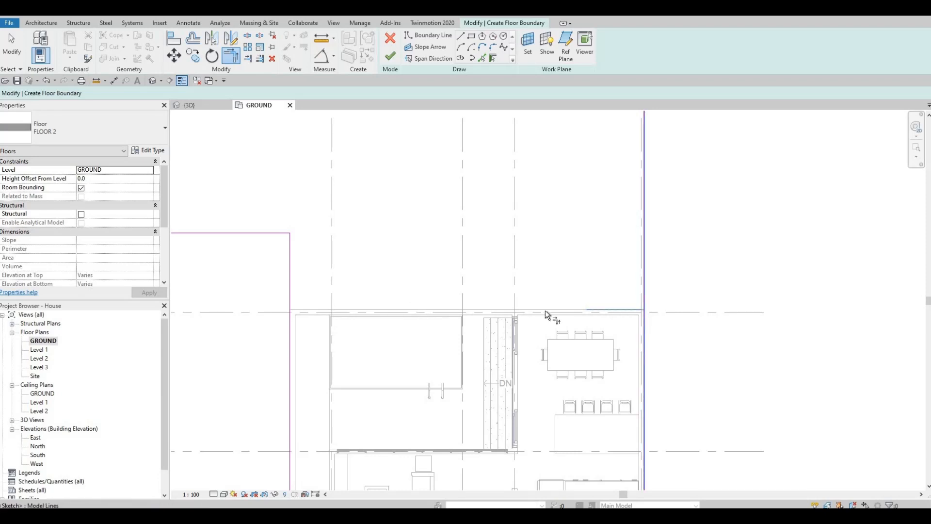
left_click(288, 325)
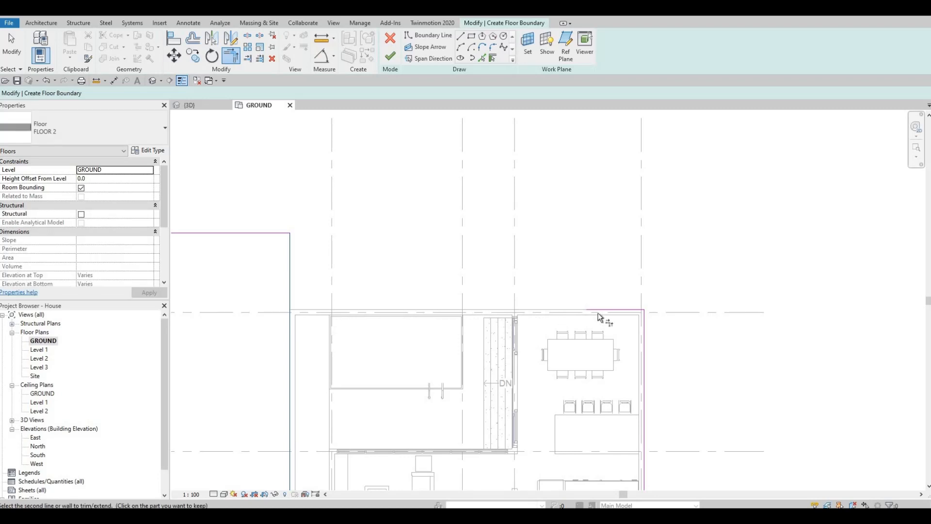
scroll(452, 265, "down", 5)
key("Escape")
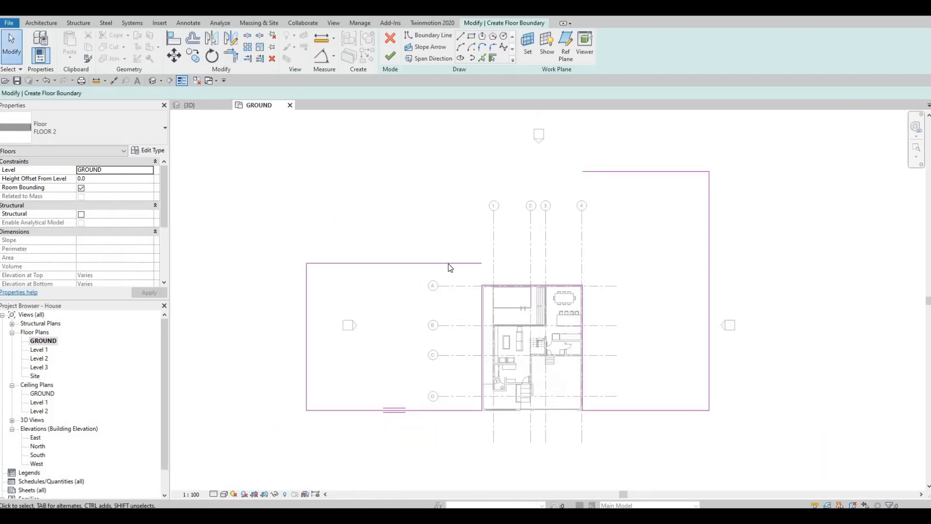
Step: Delete the west rectangle's north edge and extend the east rectangle's north edge to a corner with the outer west edge
left_click(448, 263)
key("Delete")
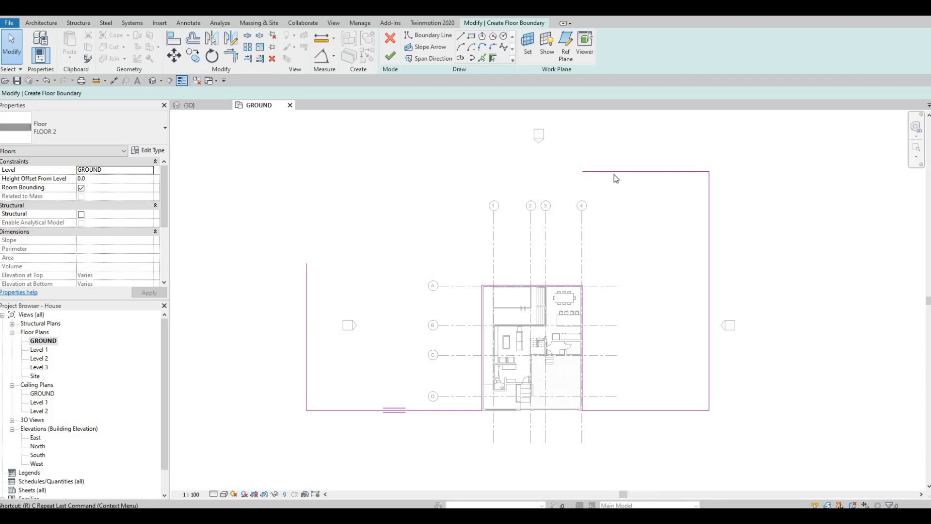
key("t")
key("r")
left_click(612, 171)
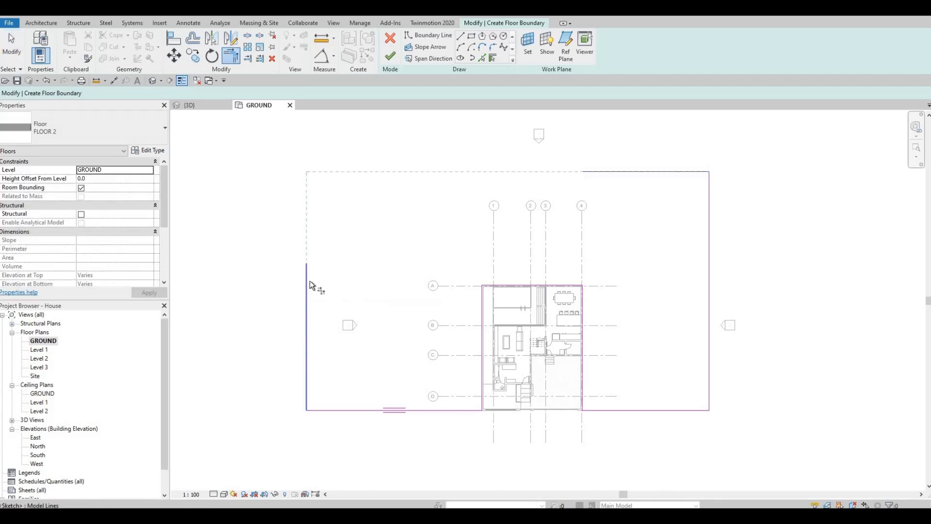
left_click(308, 282)
key("F1")
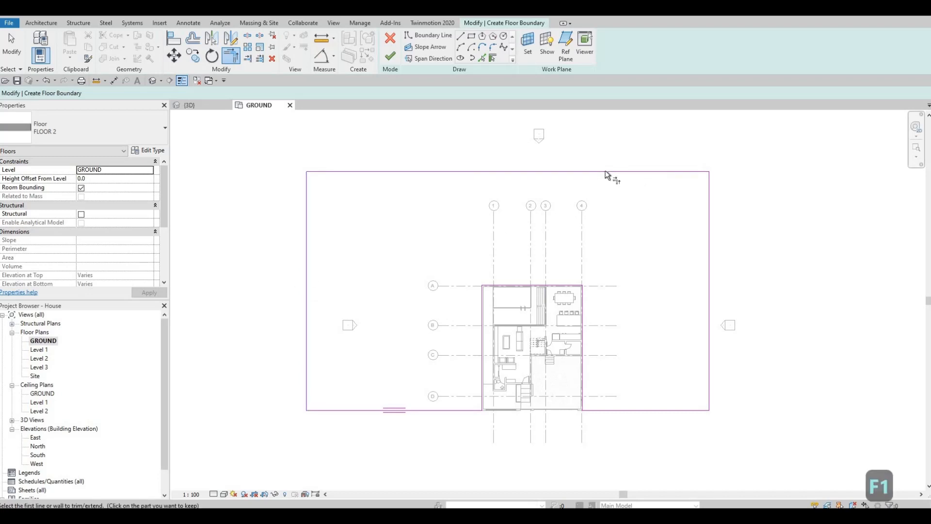
left_click(600, 167)
key("Escape")
key("Escape")
Step: Move the outer north, west and east boundary edges outward, placing the north edge about 25000 mm and the east edge about 39000 mm from the house
left_click_drag(588, 160, 584, 132)
left_click_drag(778, 224, 779, 224)
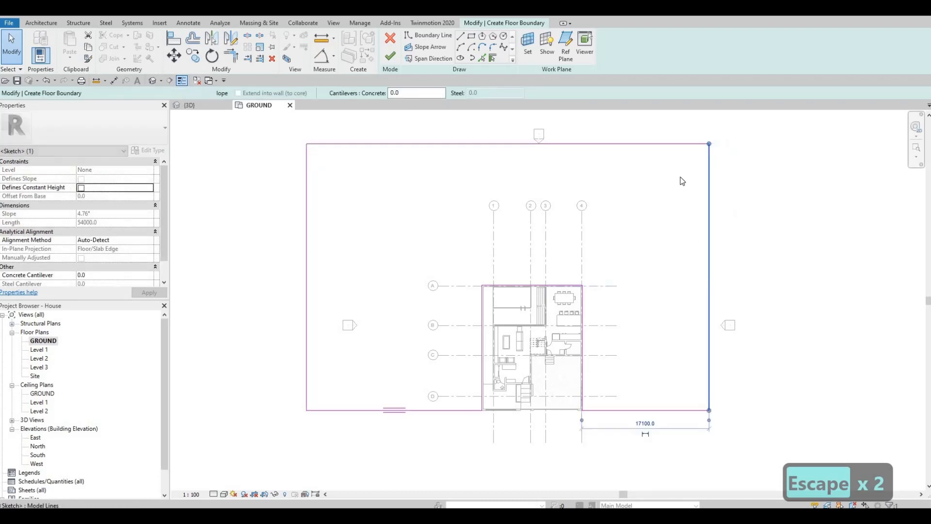
scroll(584, 191, "down", 3)
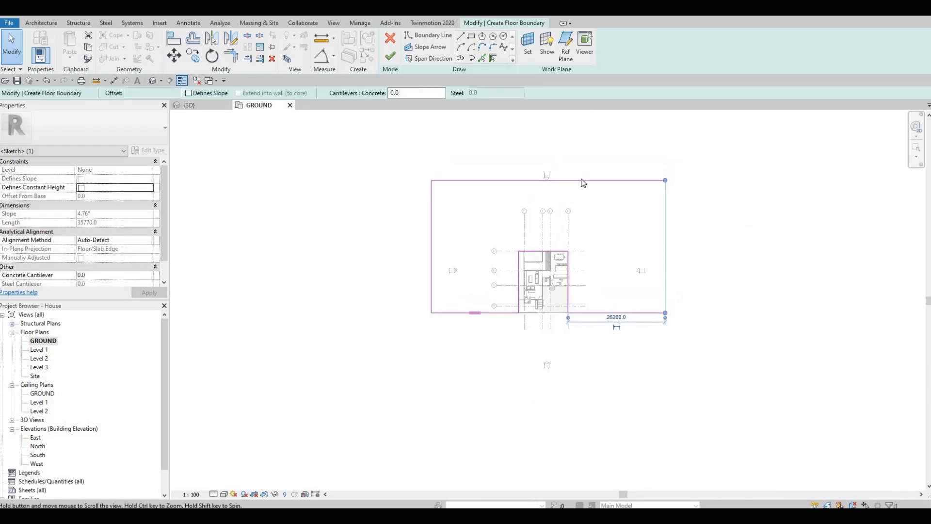
left_click_drag(582, 182, 574, 158)
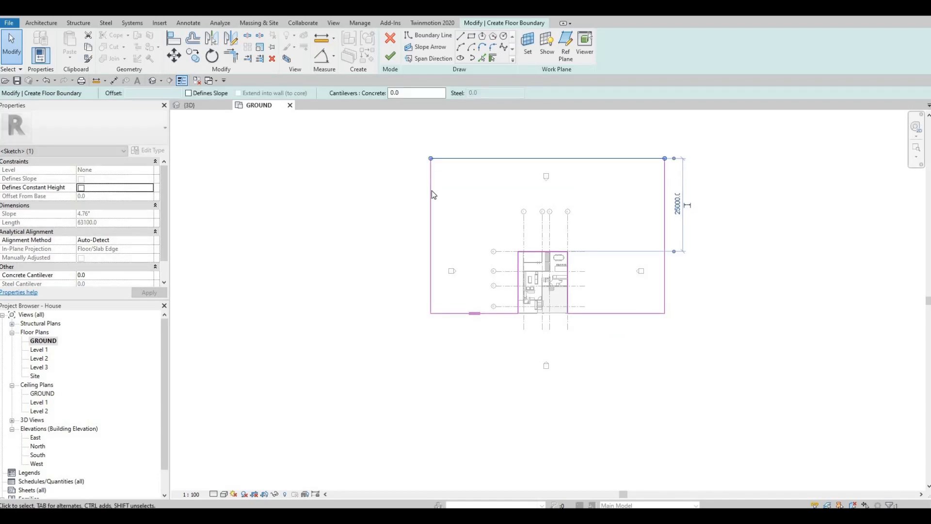
left_click_drag(431, 190, 371, 190)
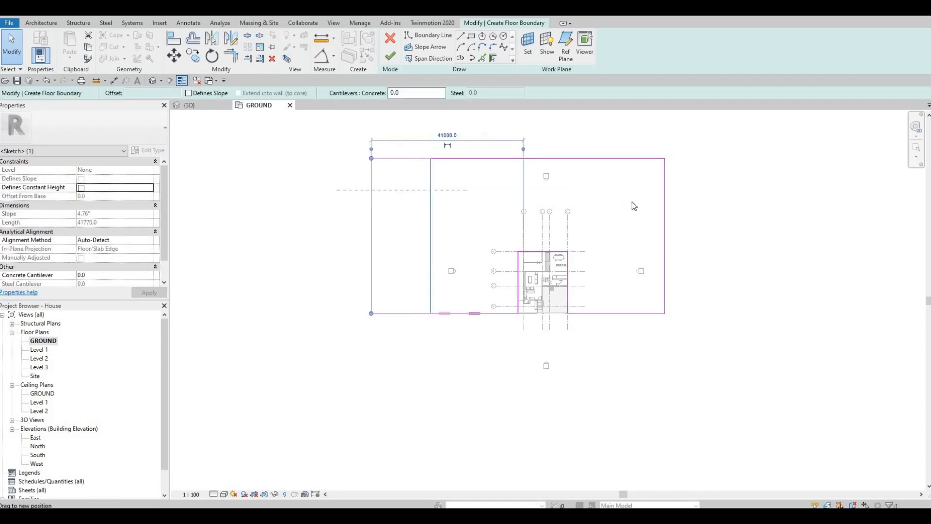
left_click(665, 199)
left_click_drag(713, 198, 712, 199)
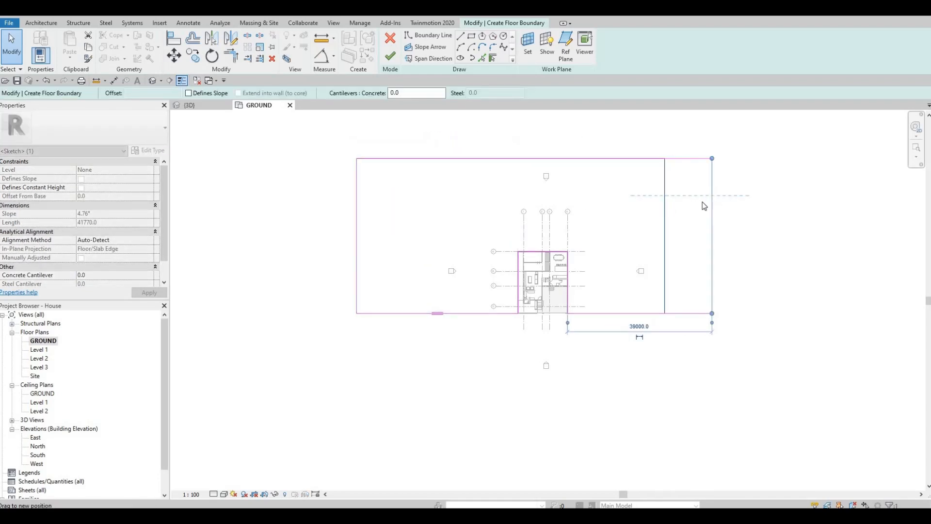
Step: Move the north boundary edge to about 30000 mm from the house's rear wall and finish the floor sketch
middle_click_drag(618, 328, 603, 310)
scroll(603, 309, "up", 2)
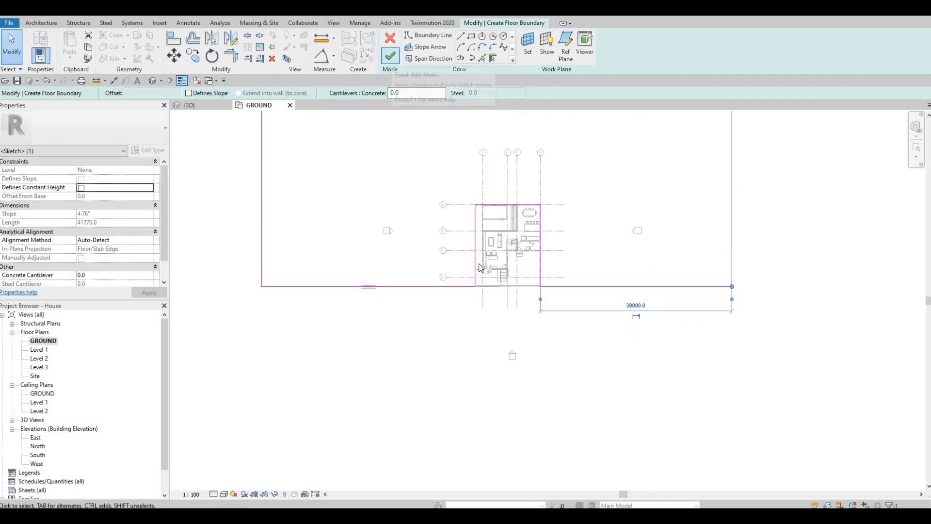
middle_click_drag(465, 116, 488, 216)
left_click_drag(489, 217, 489, 199)
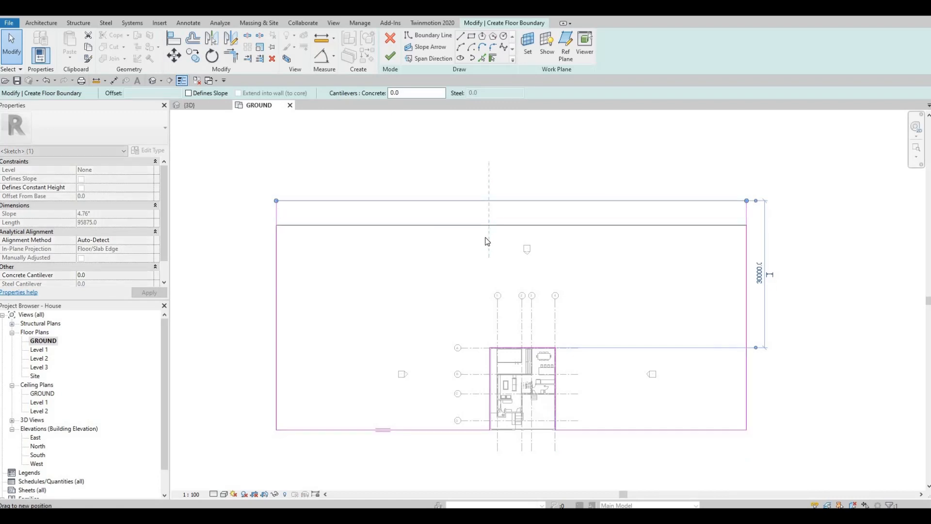
scroll(485, 239, "down", 2)
middle_click_drag(485, 239, 462, 123)
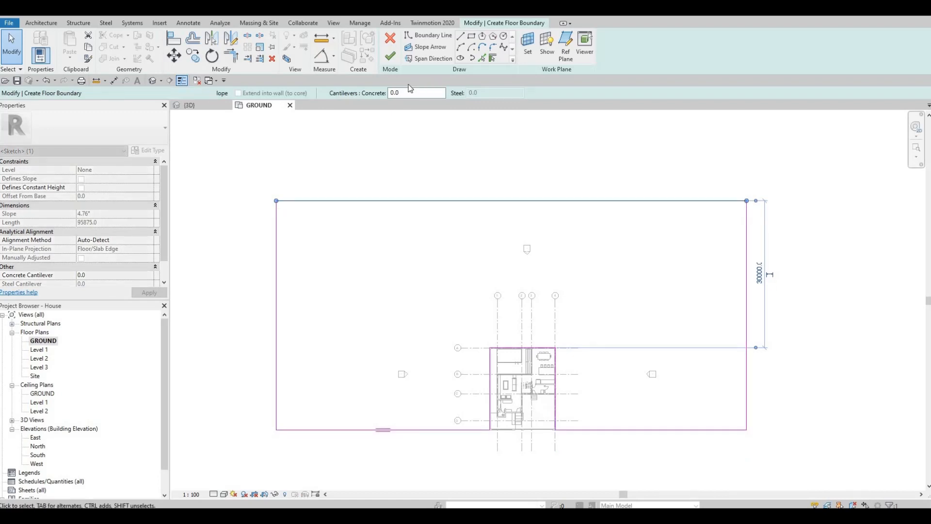
left_click(391, 57)
scroll(393, 222, "up", 3)
key("Escape")
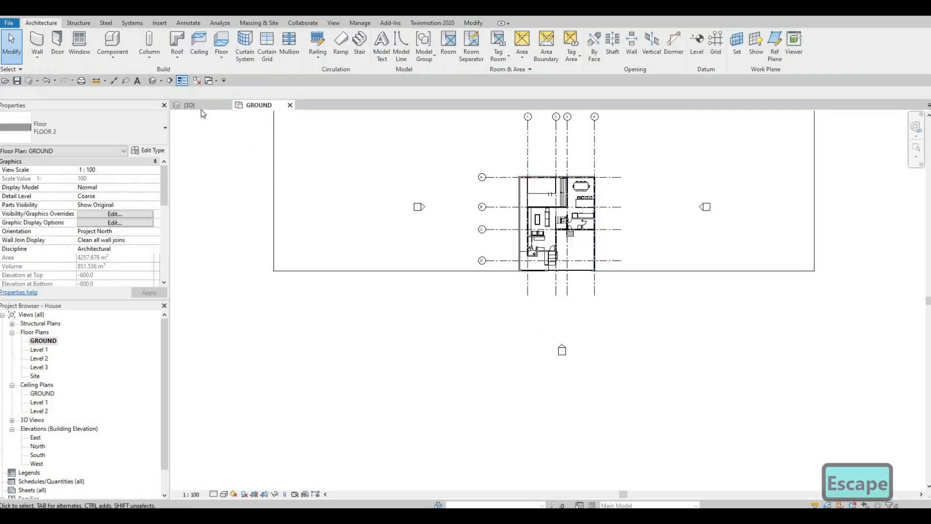
left_click(275, 216)
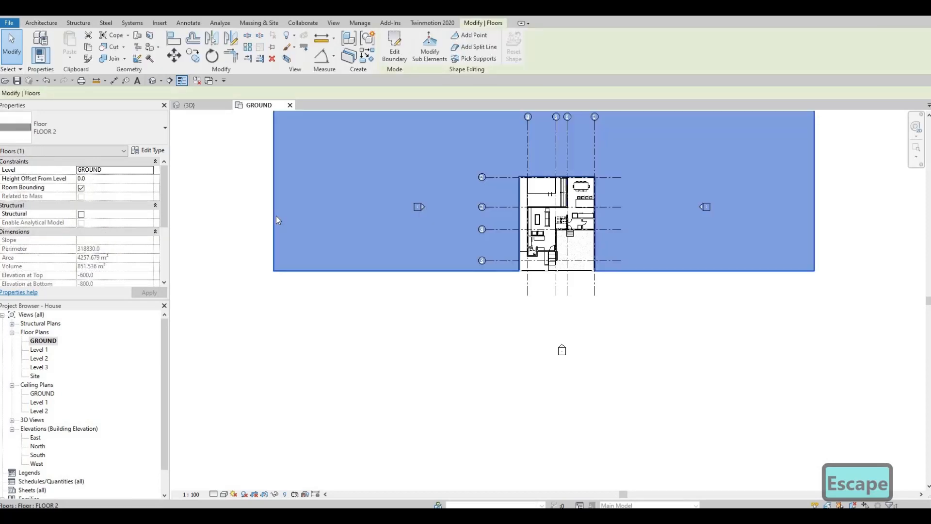
key("Escape")
key("Escape")
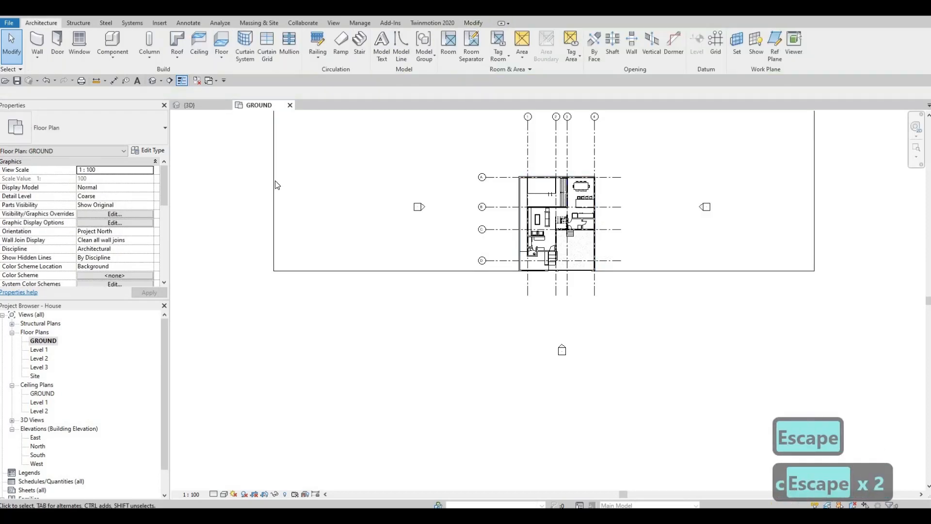
left_click(275, 180)
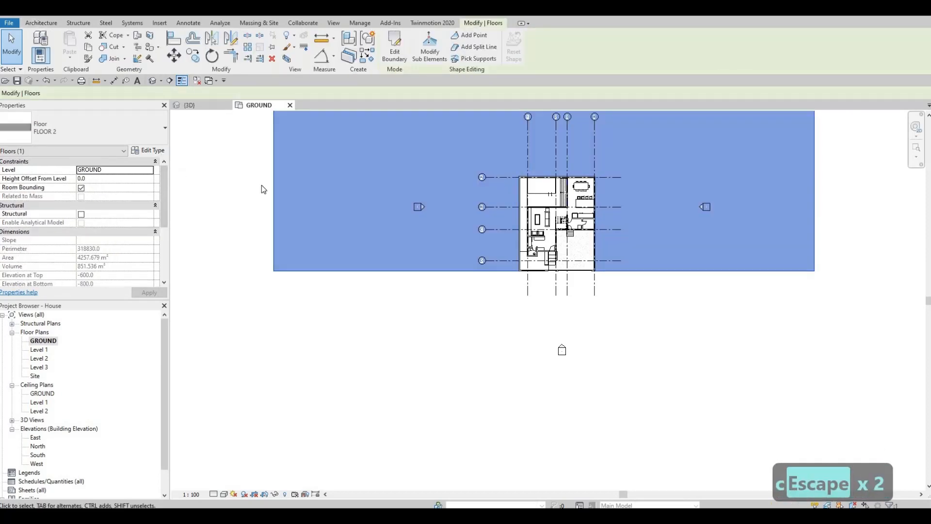
key("Escape")
key("Escape")
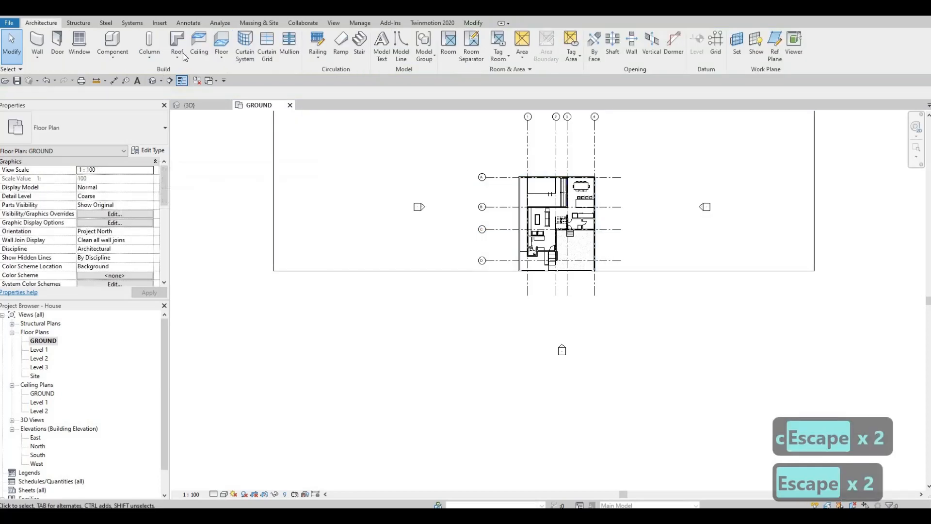
Step: Start a new floor on GROUND and duplicate the FLOOR 2 type as FLOOR 8
left_click(220, 44)
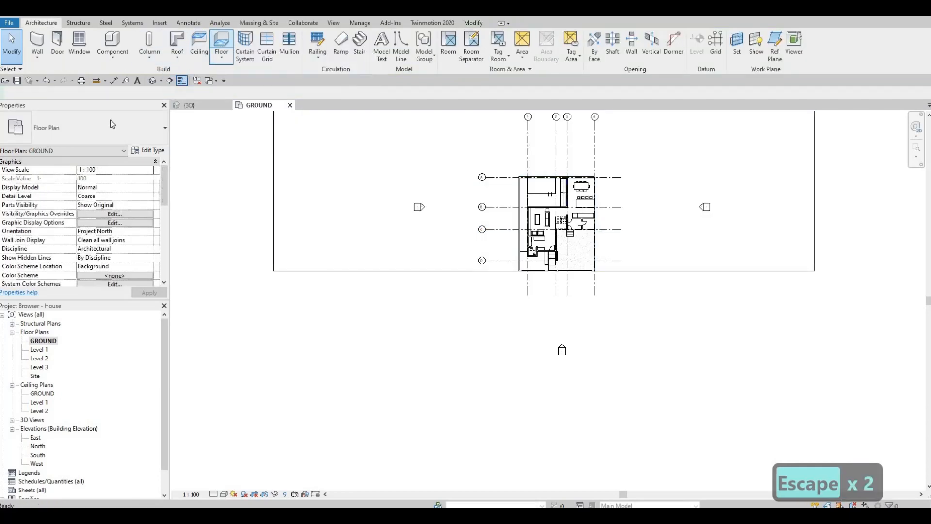
left_click(148, 150)
left_click(696, 136)
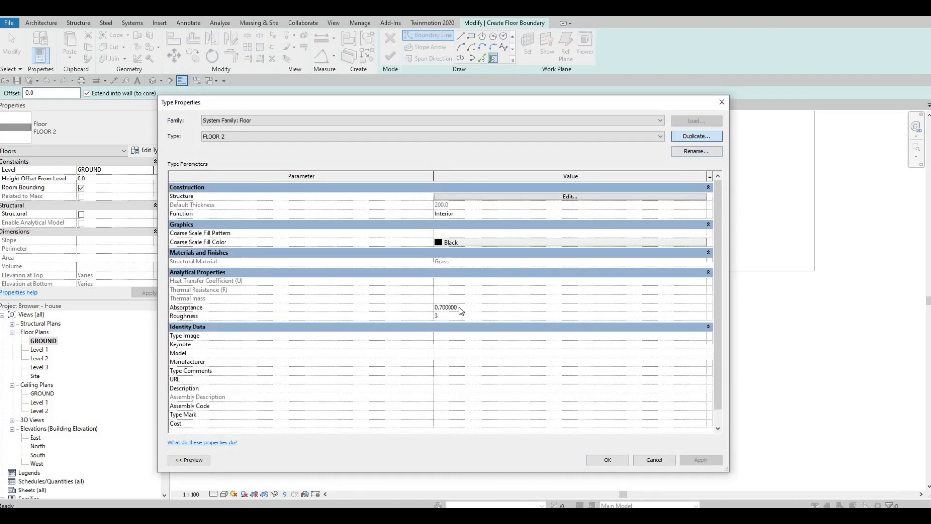
key("Return")
Step: Assign Concrete, C50/60 from the AEC Materials Concrete library to FLOOR 8's structure layer and accept the type properties
left_click(436, 198)
left_click(406, 196)
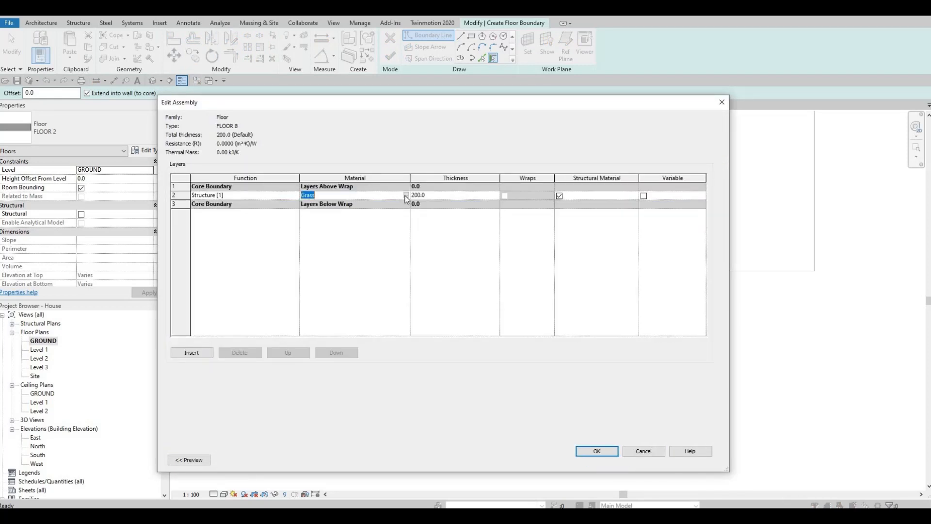
left_click(406, 195)
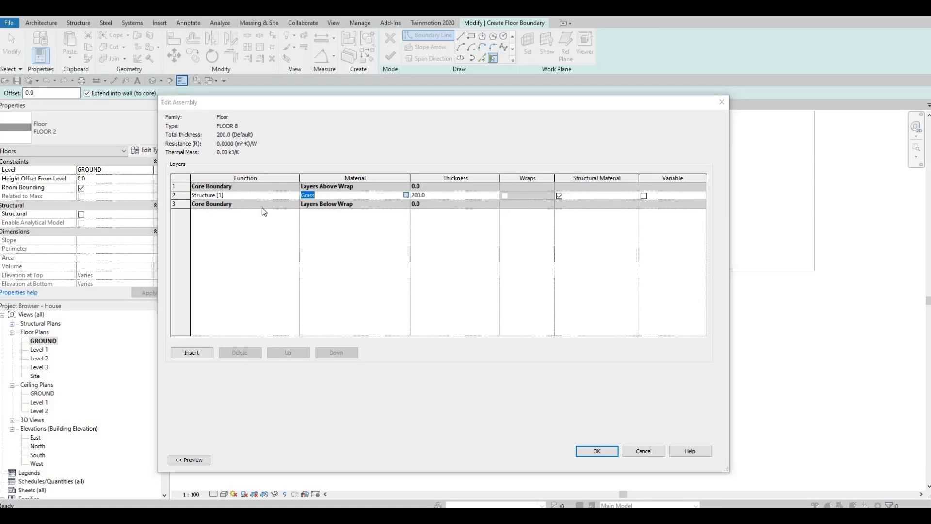
scroll(194, 269, "down", 3)
left_click(180, 294)
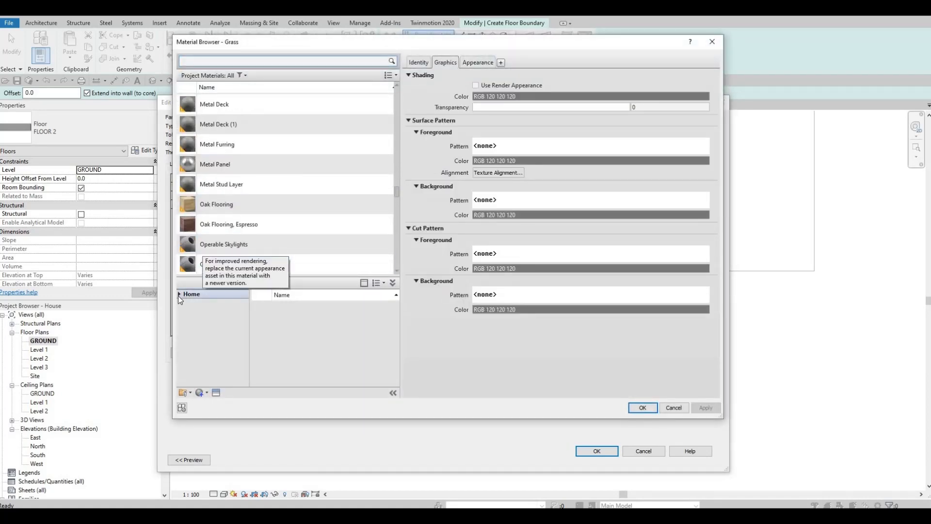
left_click(185, 313)
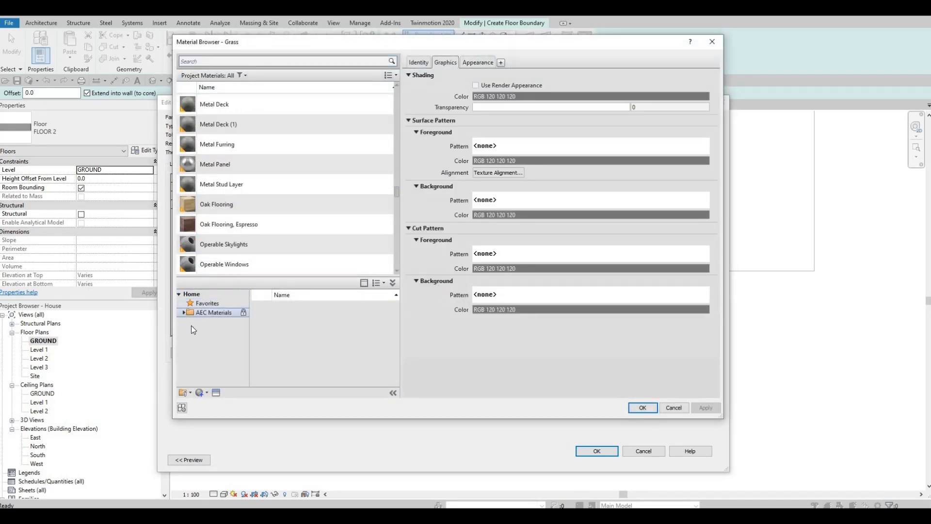
left_click(228, 340)
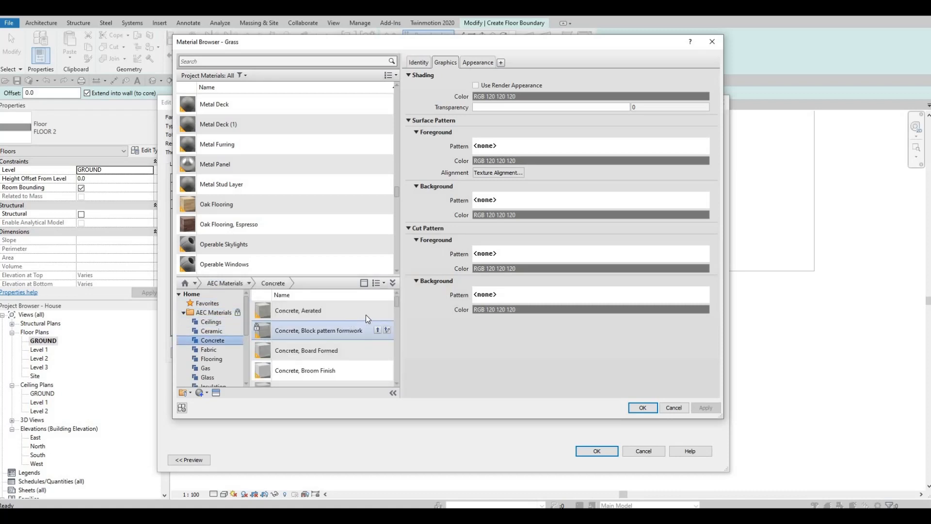
scroll(354, 335, "down", 3)
scroll(354, 338, "down", 2)
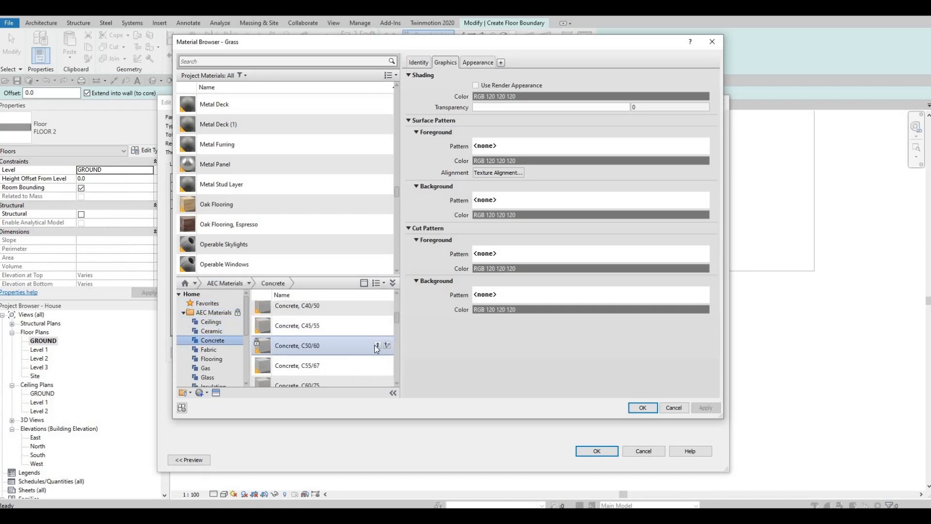
left_click(376, 348)
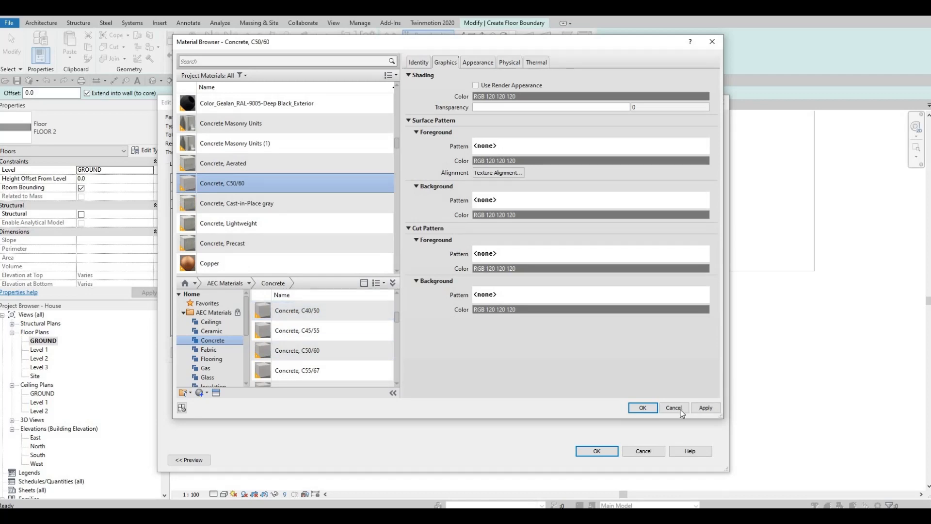
left_click(653, 409)
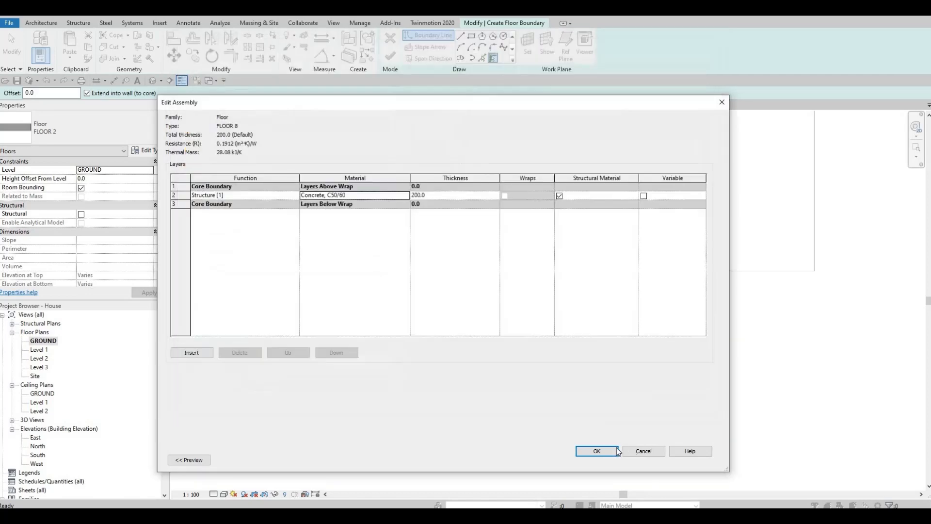
left_click(615, 455)
left_click(609, 460)
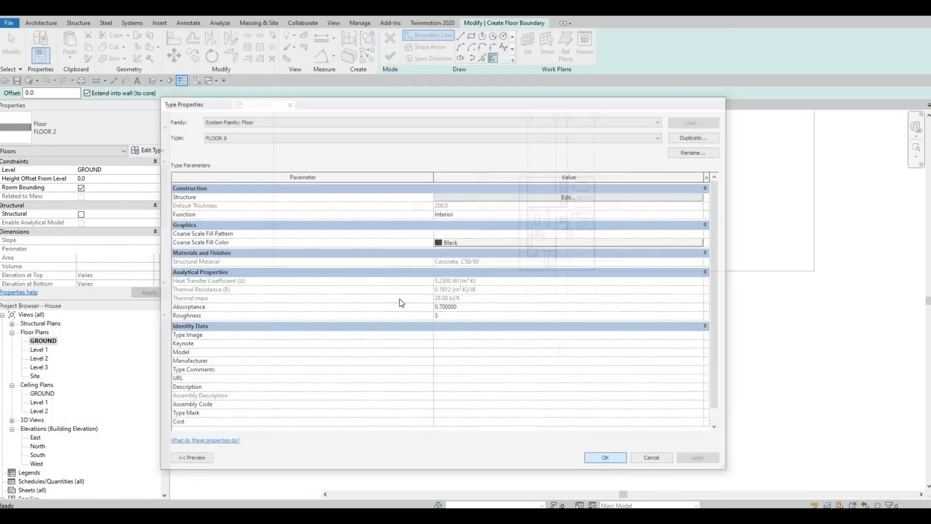
Step: Sketch a rectangular floor about 96000 by 28000 mm along the grass floor's south edge, finish it and check it in 3D
left_click(471, 36)
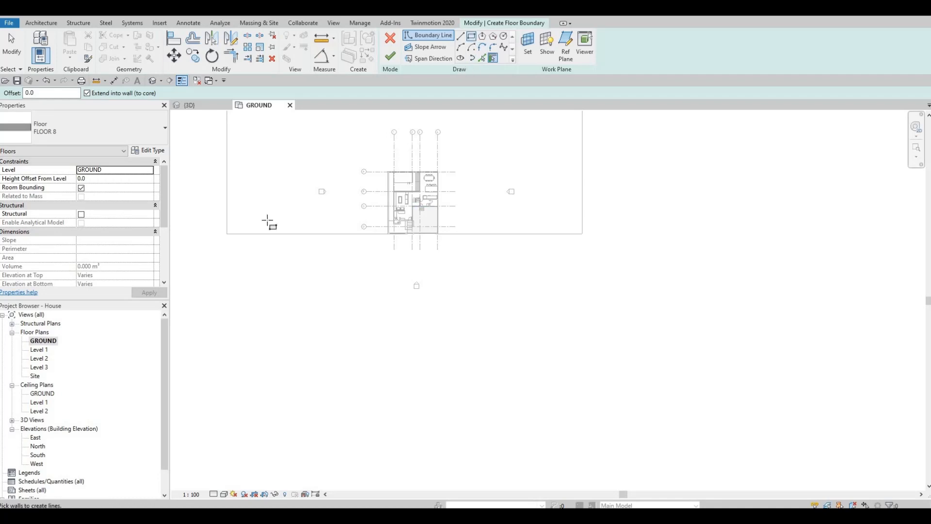
left_click(227, 230)
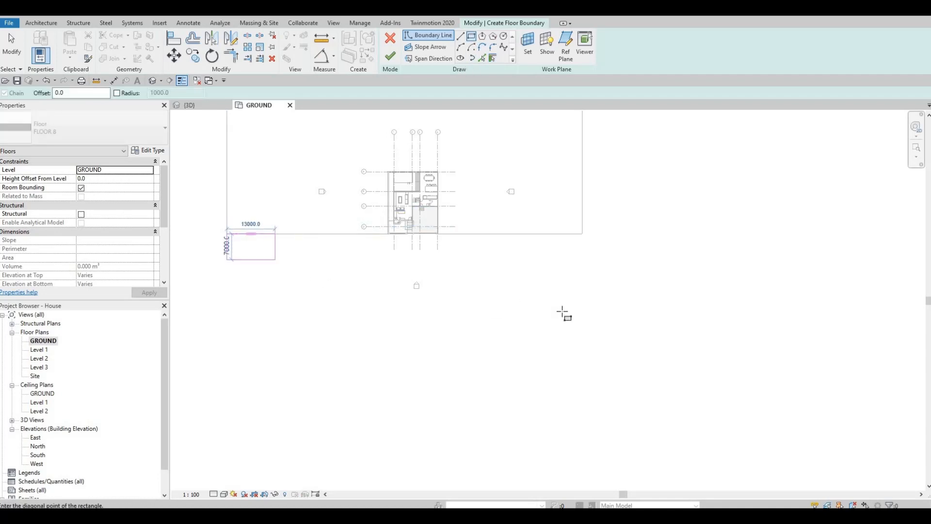
left_click(580, 330)
key("Escape")
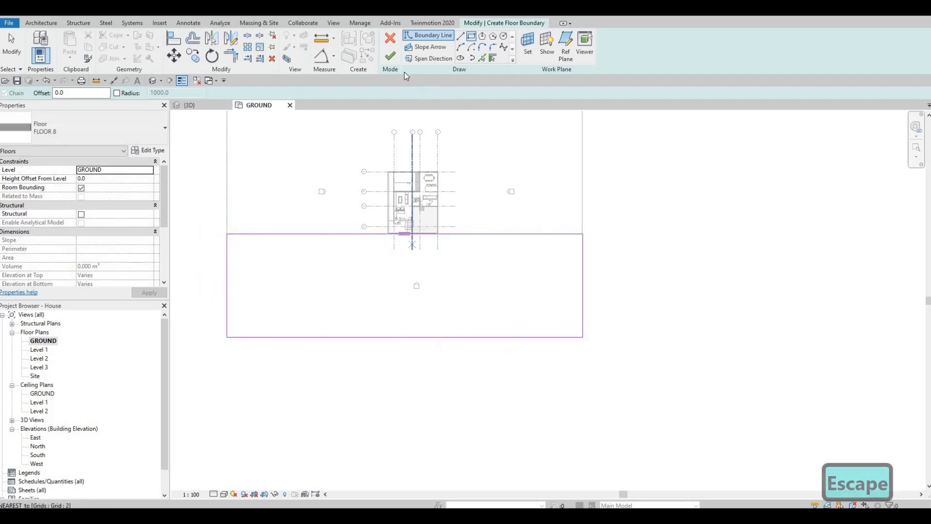
left_click(378, 65)
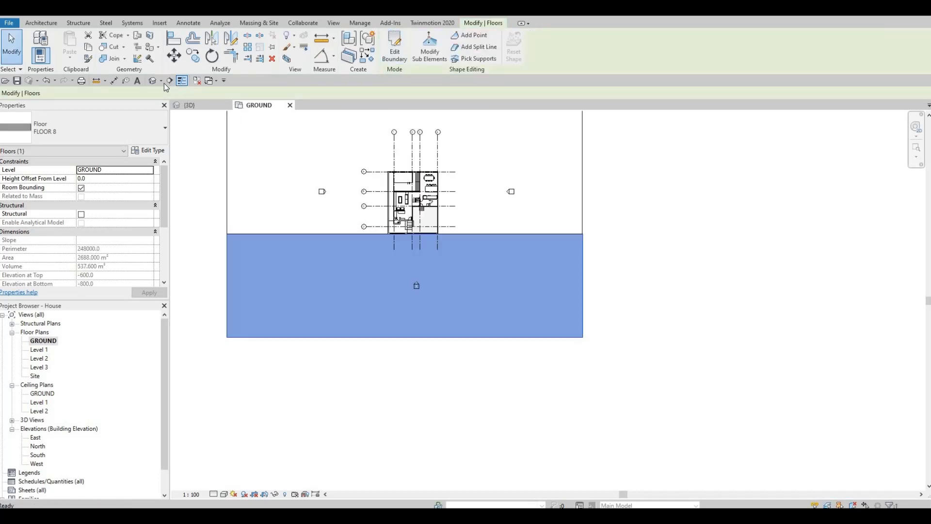
left_click(156, 81)
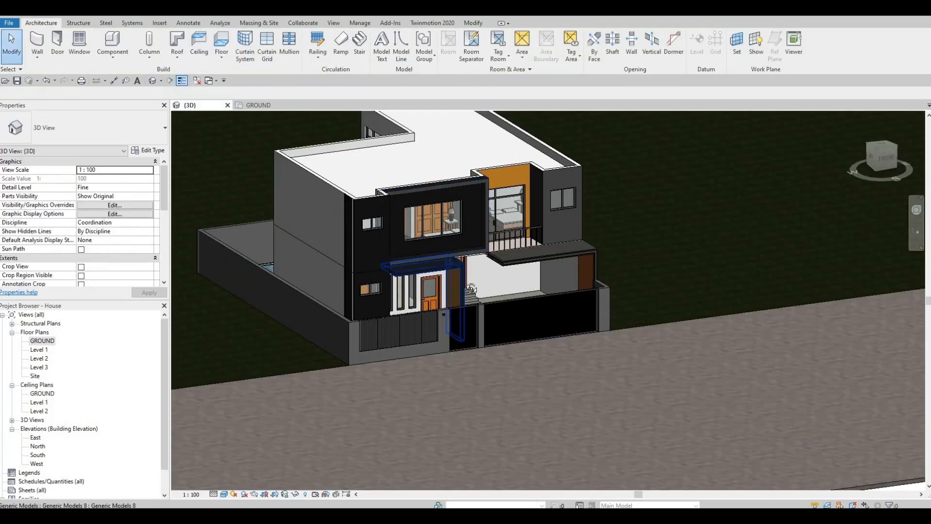
middle_click_drag(471, 289, 436, 314, "shift")
scroll(433, 315, "down", 2)
middle_click_drag(403, 287, 366, 284, "shift")
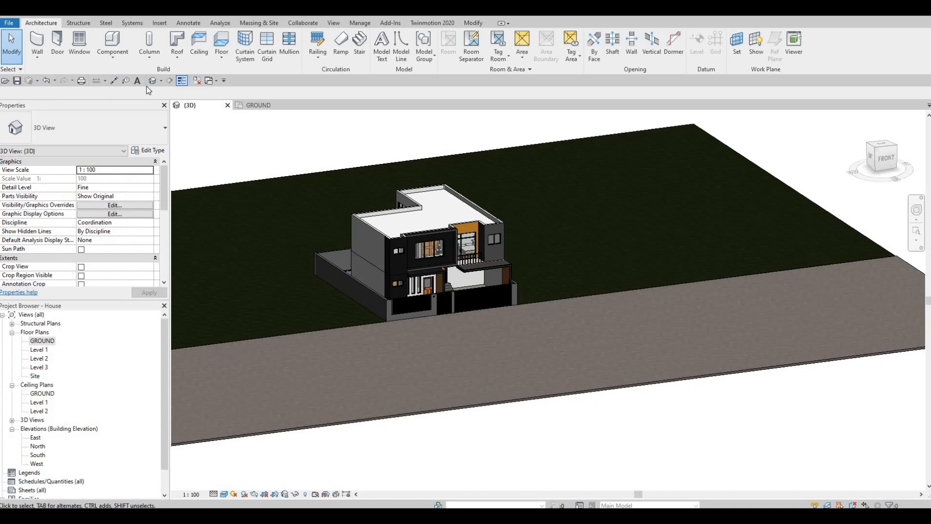
Step: In the GROUND floor plan, place a perspective camera southwest of the house at offset 1750, aimed northeast across the house
double_click(48, 342)
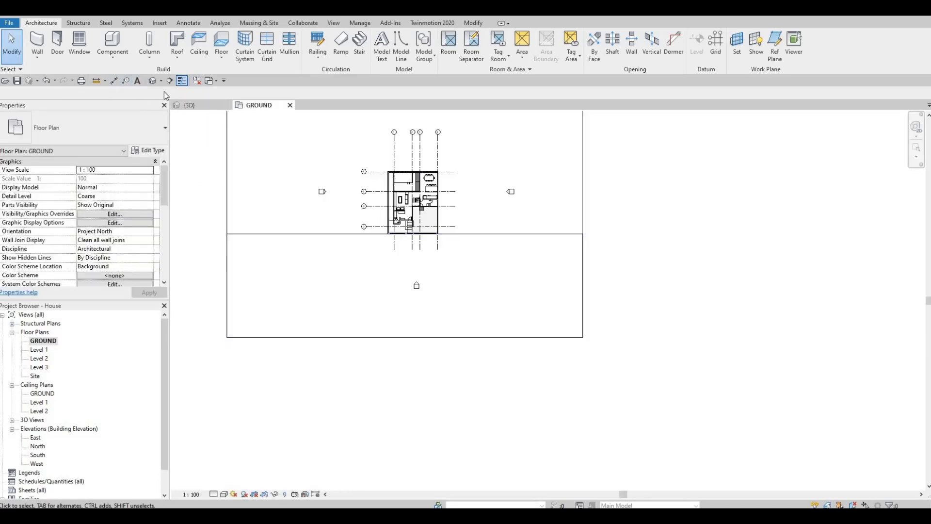
left_click(161, 81)
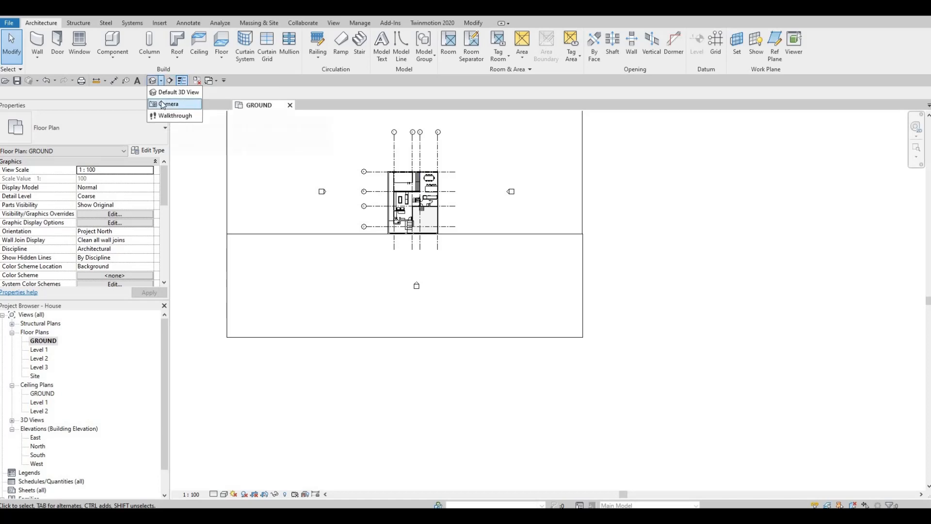
left_click(163, 106)
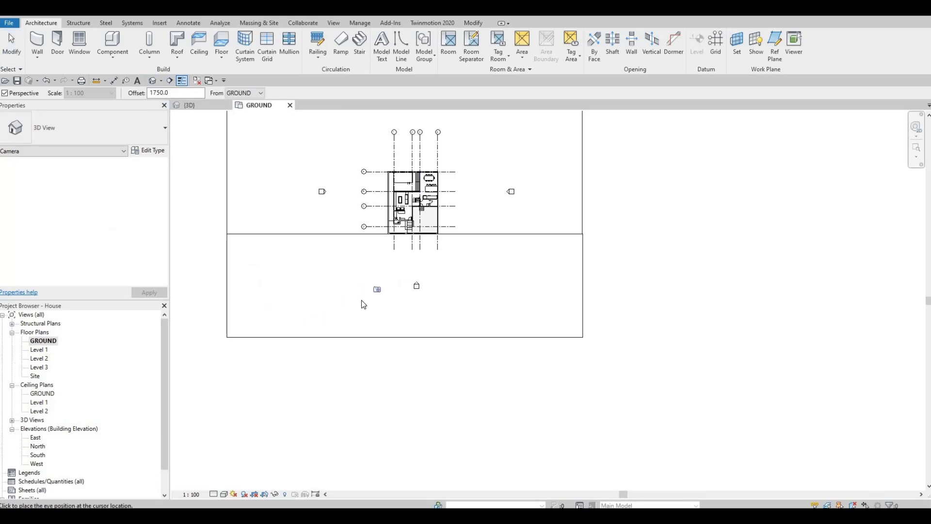
left_click(358, 300)
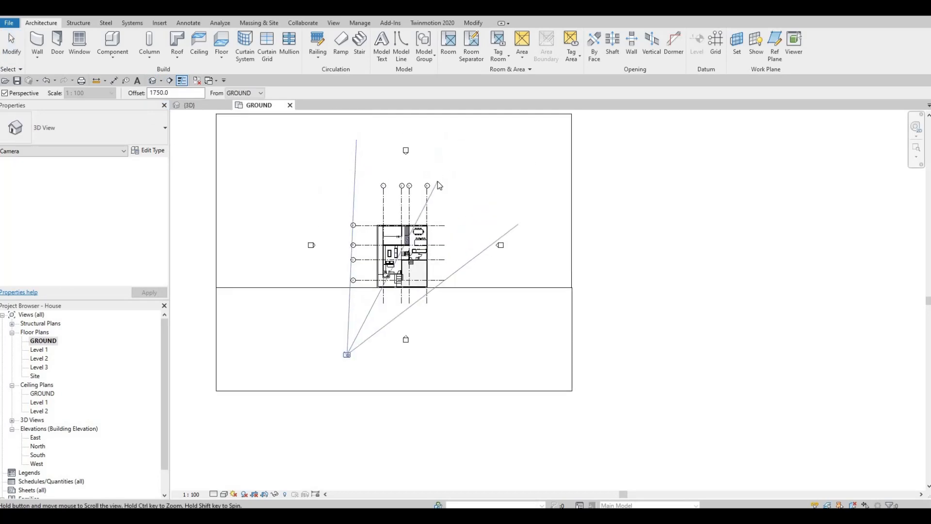
left_click(437, 182)
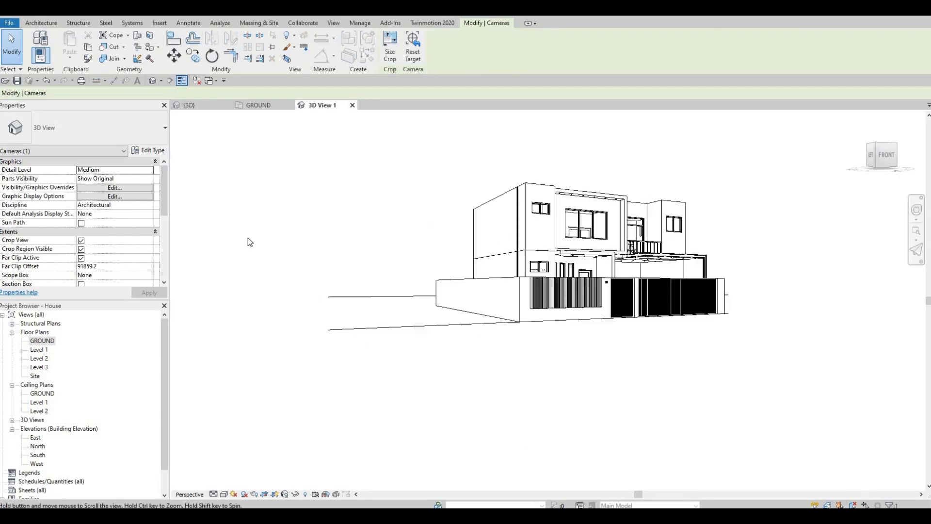
Step: Extend the camera view's crop region on its right and top sides and pull its bottom edge up towards the house
middle_click_drag(316, 273, 153, 293)
left_click_drag(425, 252, 493, 247)
scroll(479, 241, "down", 2)
left_click_drag(380, 184, 381, 160)
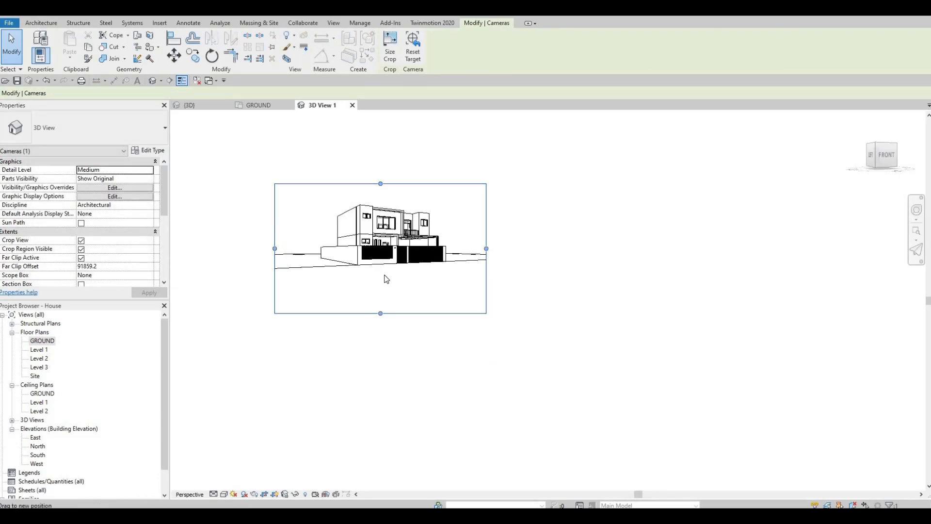
left_click_drag(381, 314, 385, 285)
scroll(399, 250, "up", 2)
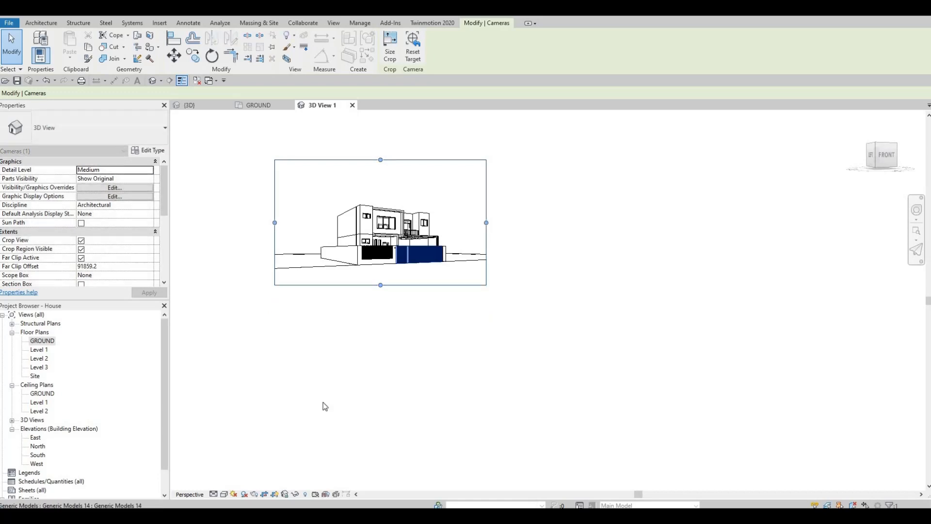
Step: Set the camera view's detail level to Fine and its visual style to Realistic
left_click(213, 493)
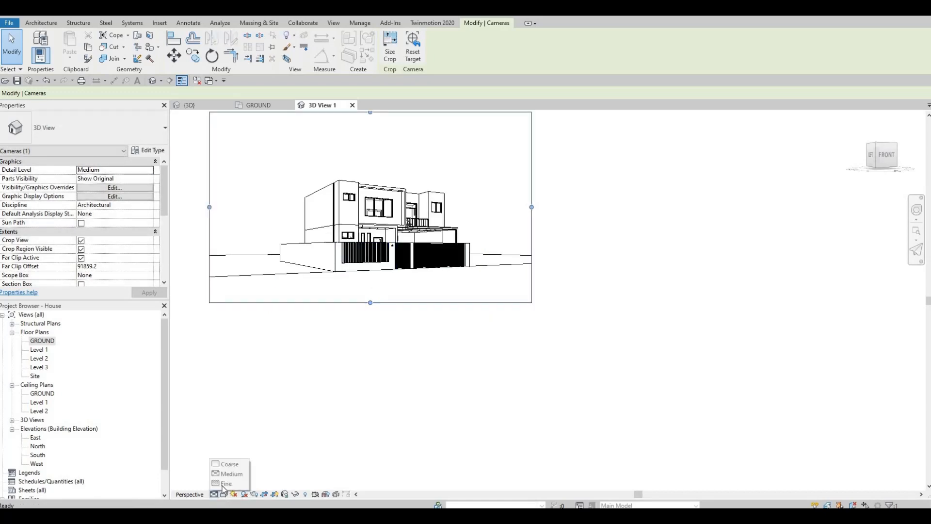
left_click(228, 481)
left_click(224, 494)
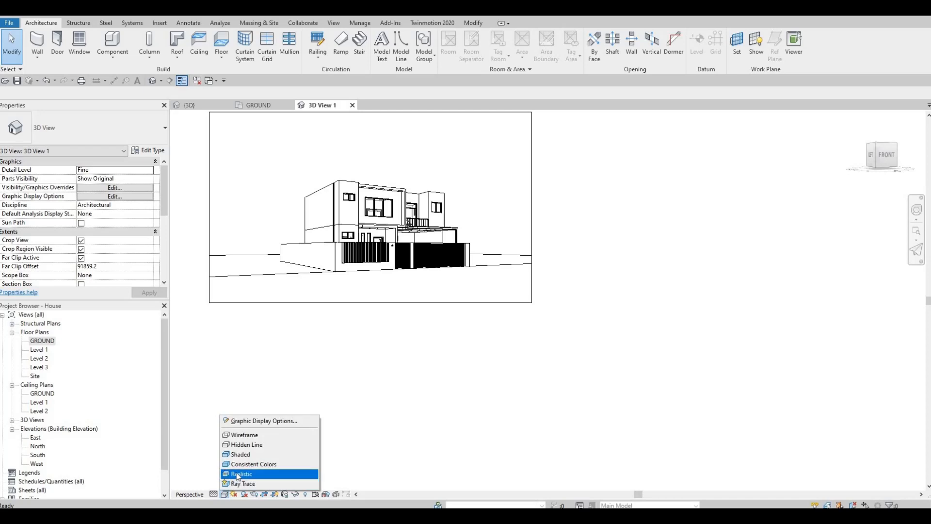
middle_click_drag(308, 357, 315, 385)
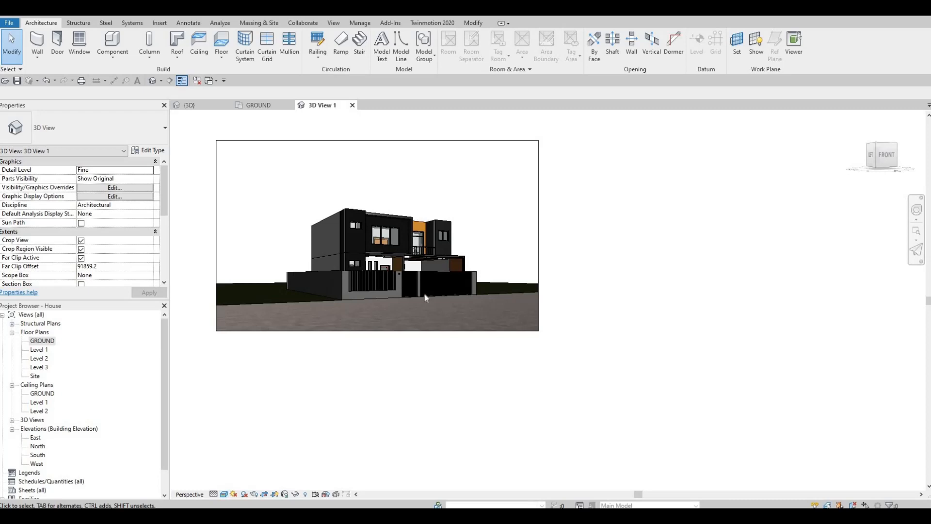
middle_click_drag(427, 306, 466, 314)
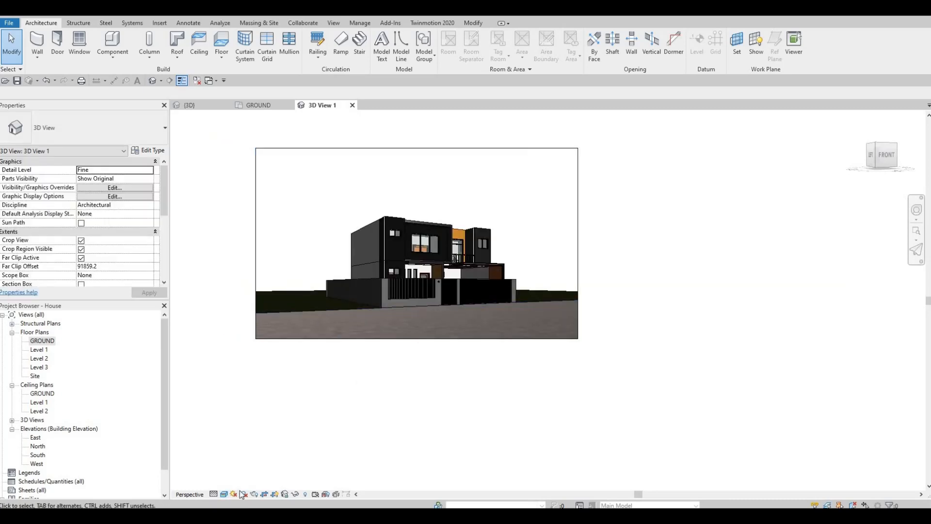
Step: Open the camera view's Graphic Display Options and set the model display style to Hidden Line
left_click(225, 495)
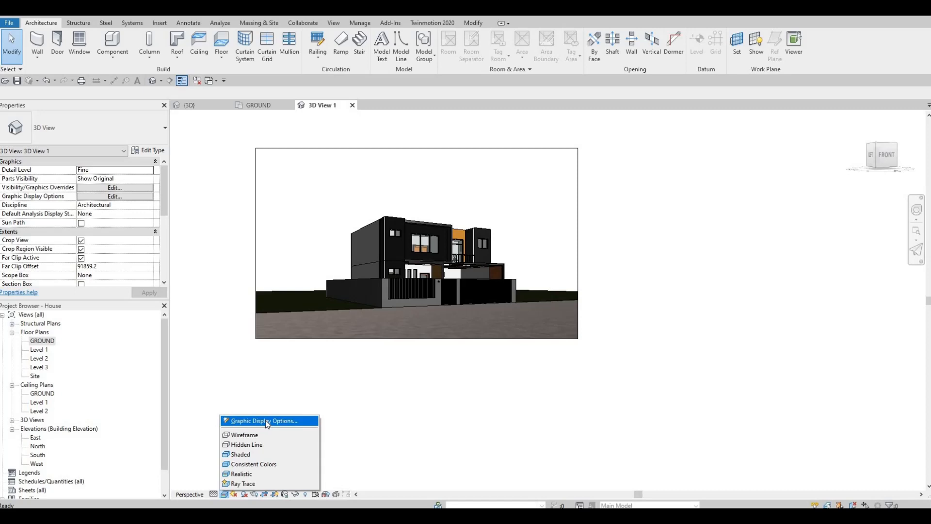
left_click(266, 418)
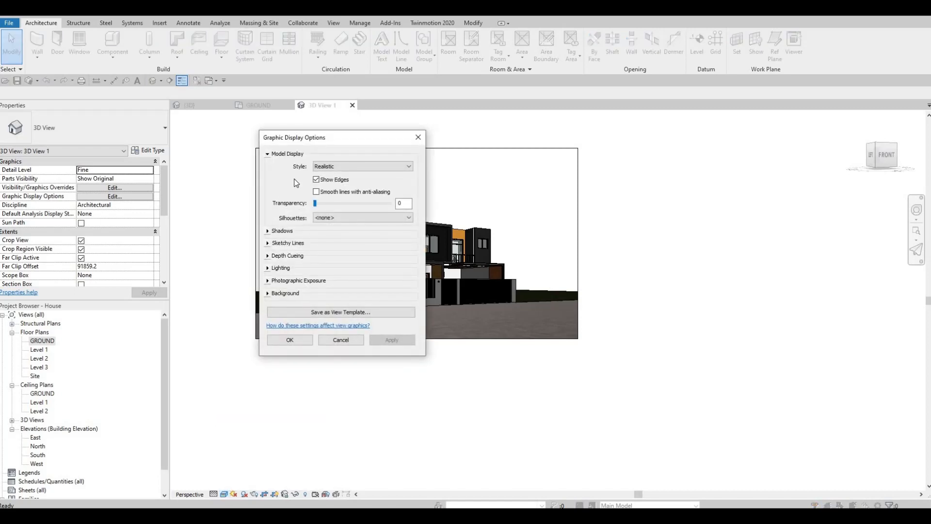
left_click(342, 167)
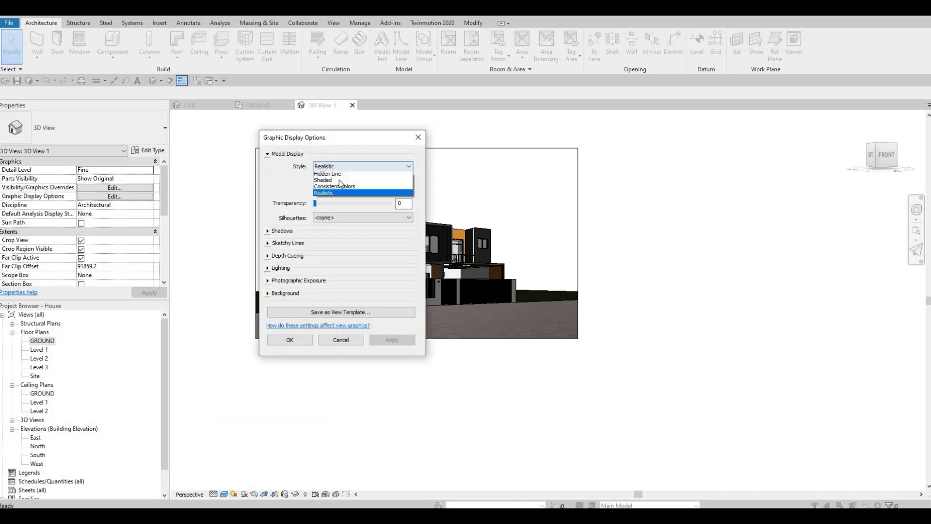
left_click(334, 181)
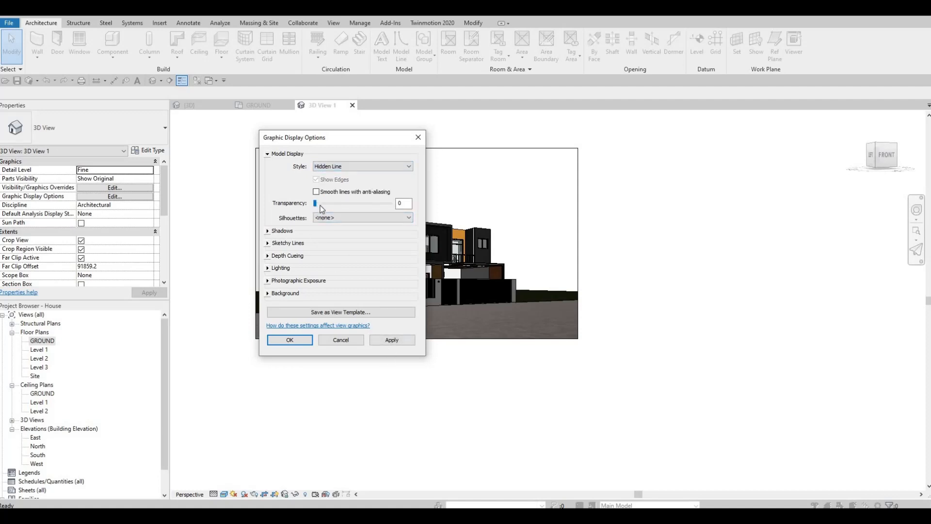
Step: Set the camera view's background to Gradient and turn on Cast Shadows and Show Ambient Shadows, applying the changes
left_click(280, 231)
left_click(268, 313)
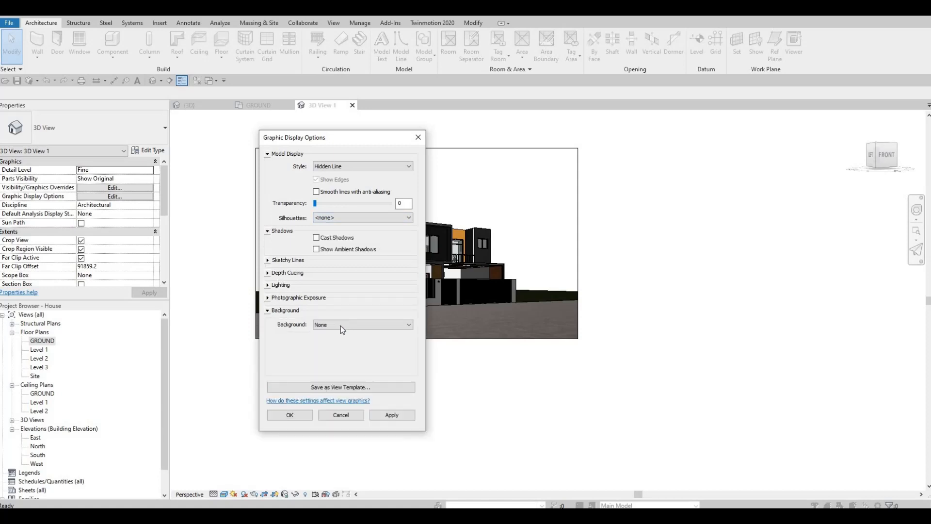
left_click(339, 326)
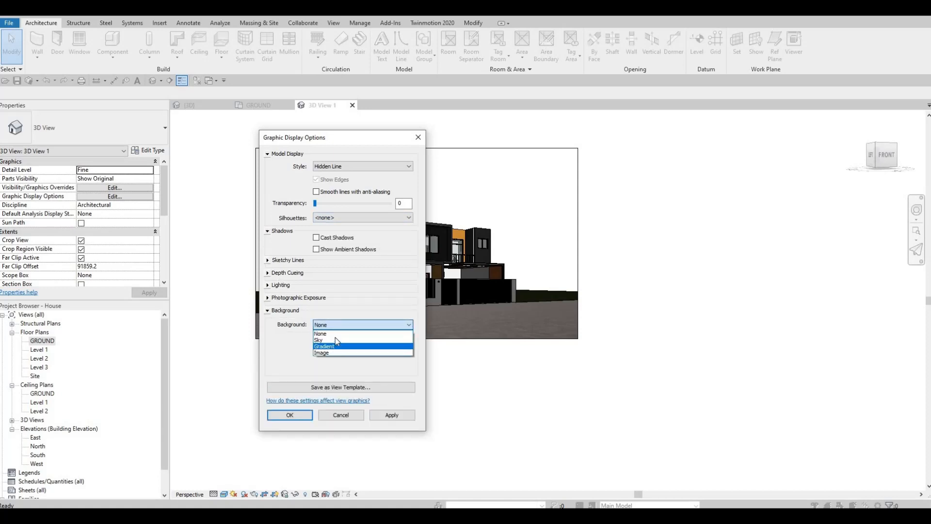
left_click(334, 346)
left_click(386, 417)
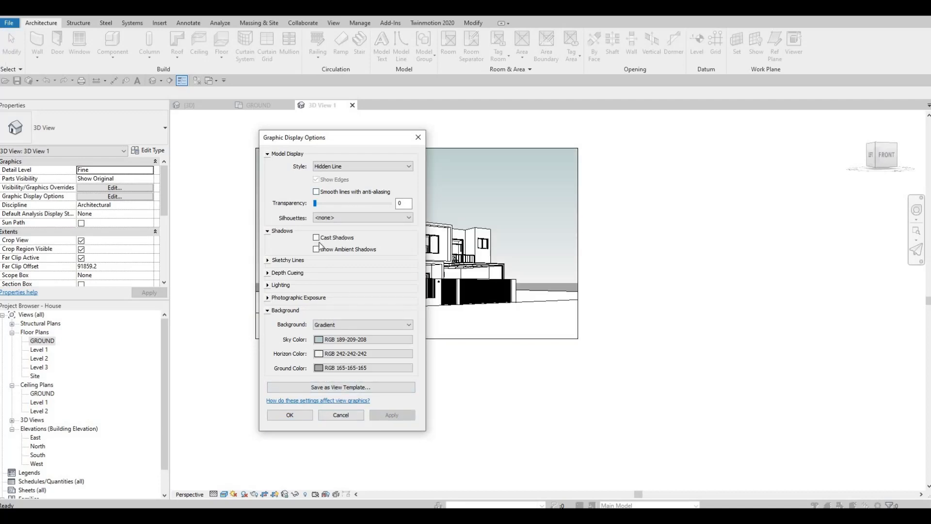
left_click(393, 417)
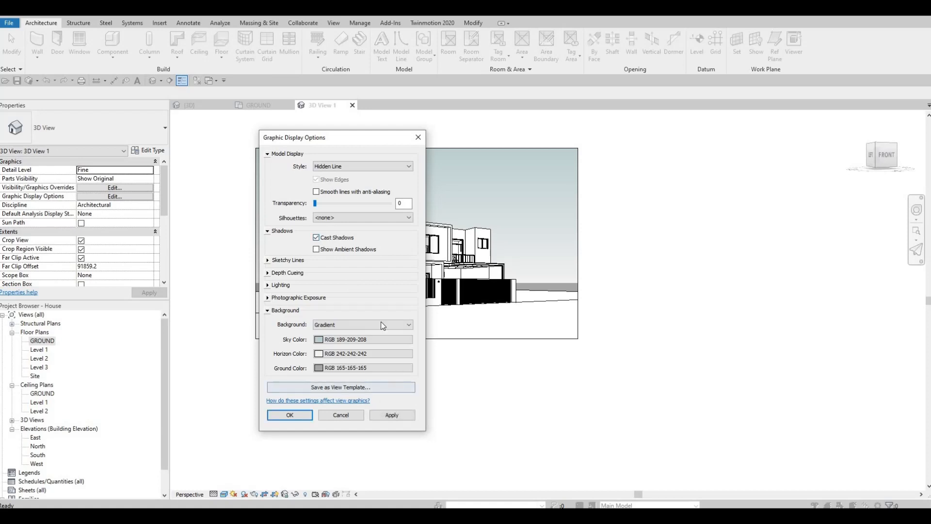
left_click(316, 249)
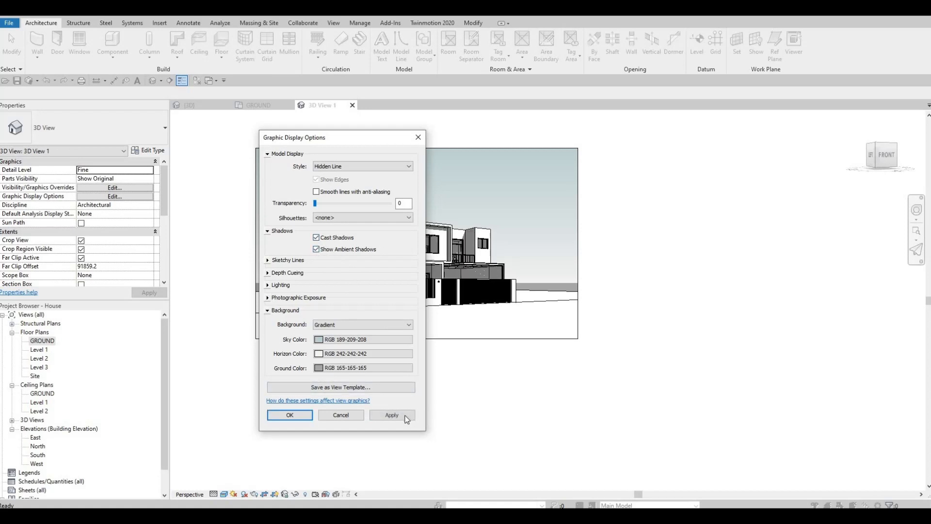
Step: Apply the camera view's shadow and gradient background settings and close its Graphic Display Options
left_click(392, 415)
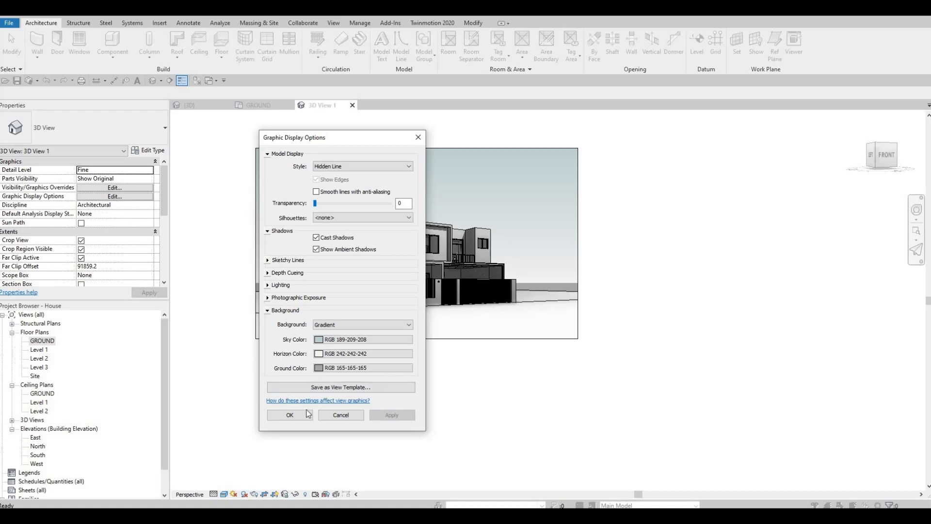
left_click(290, 416)
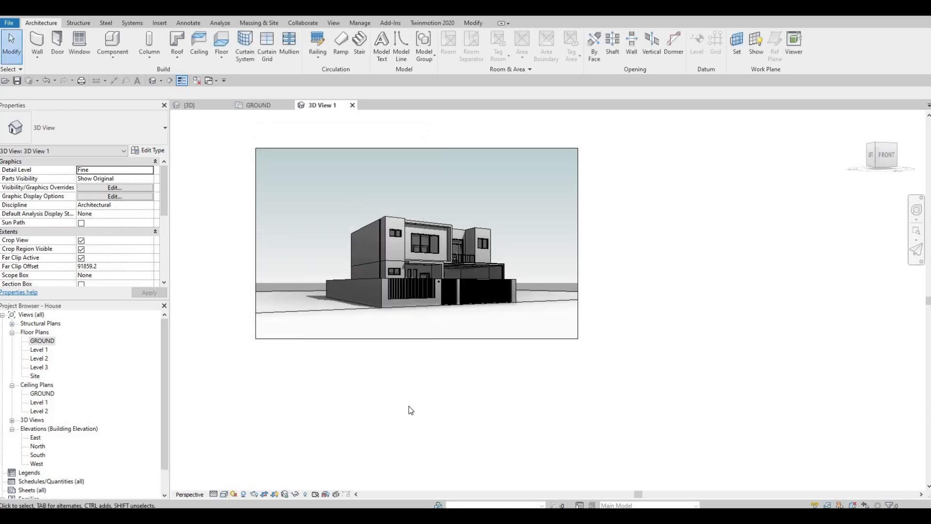
middle_click_drag(416, 372, 444, 413)
scroll(451, 403, "up", 2)
middle_click_drag(390, 296, 432, 372)
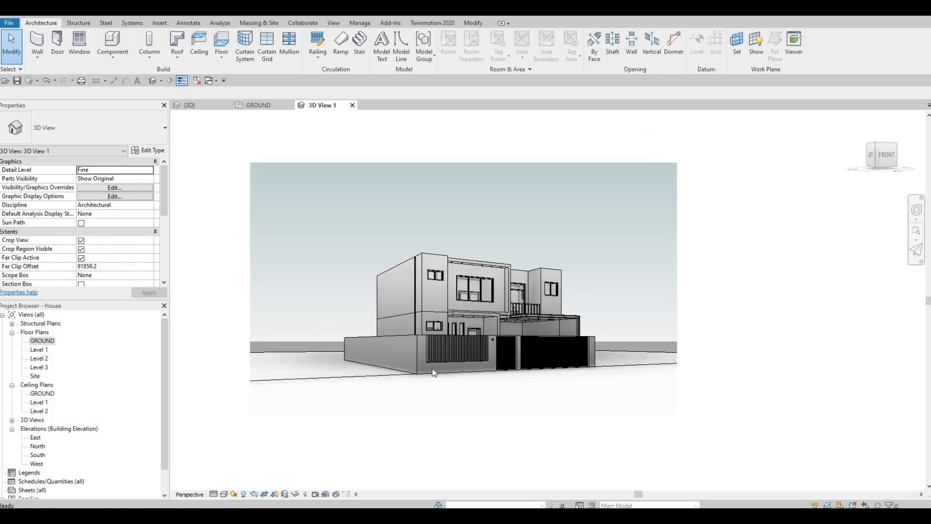
Step: Render the camera view at Draft quality and save the rendering to the project and as the JPEG file 3D View 1
left_click(333, 23)
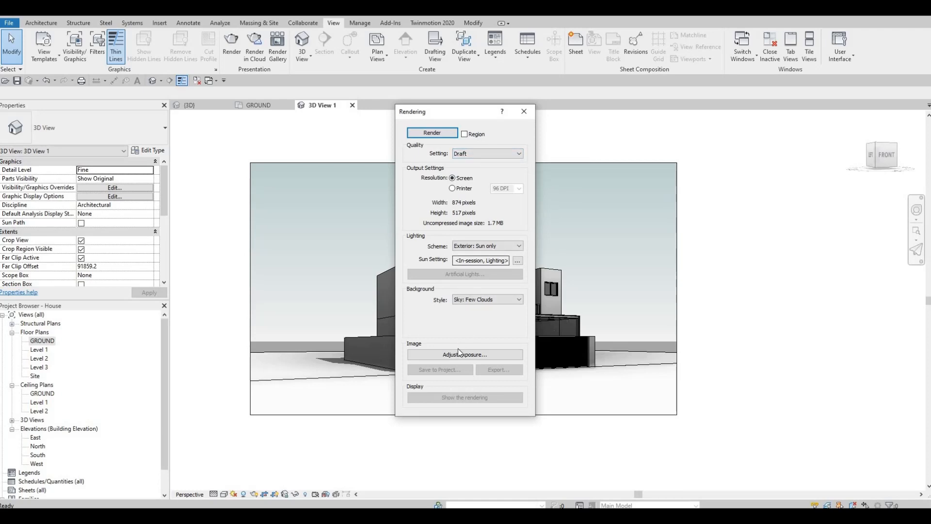
left_click(431, 134)
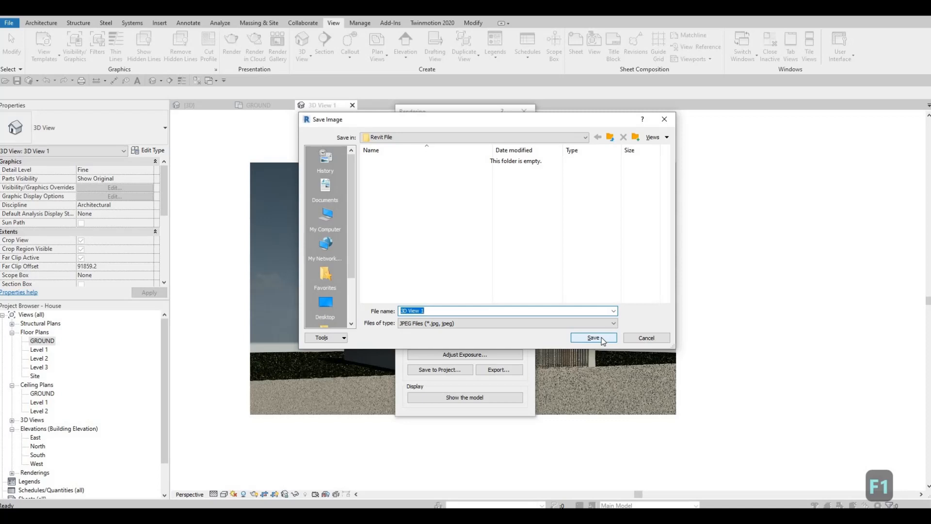
left_click(602, 340)
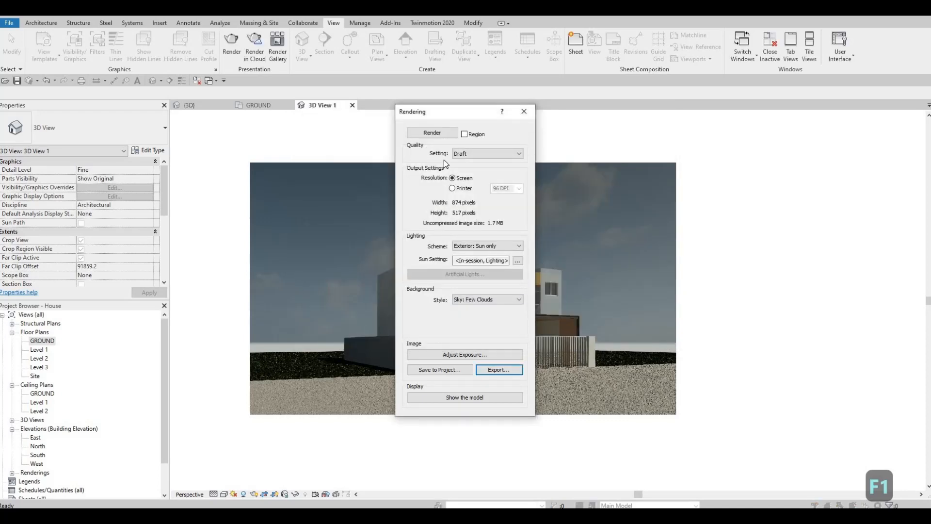
left_click(525, 112)
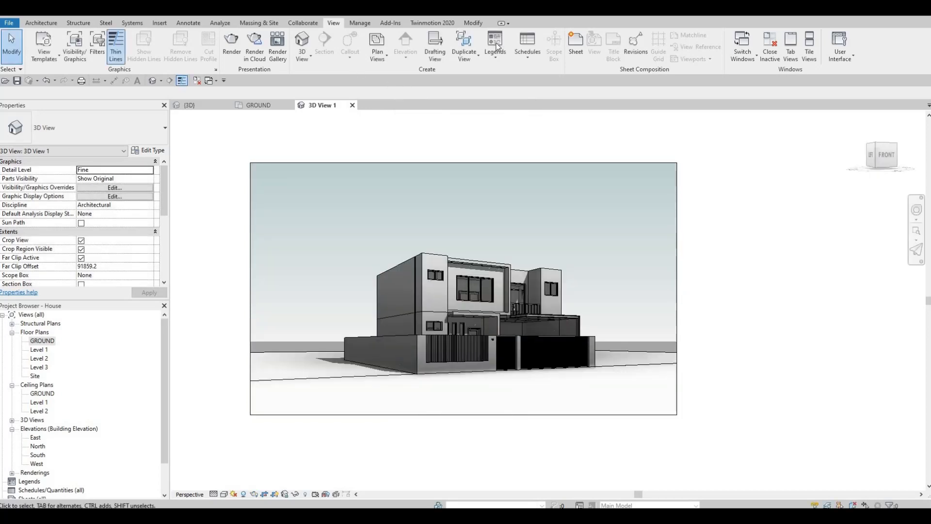
Step: Set the project's starting view to 3D View: 3D View 1
left_click(360, 24)
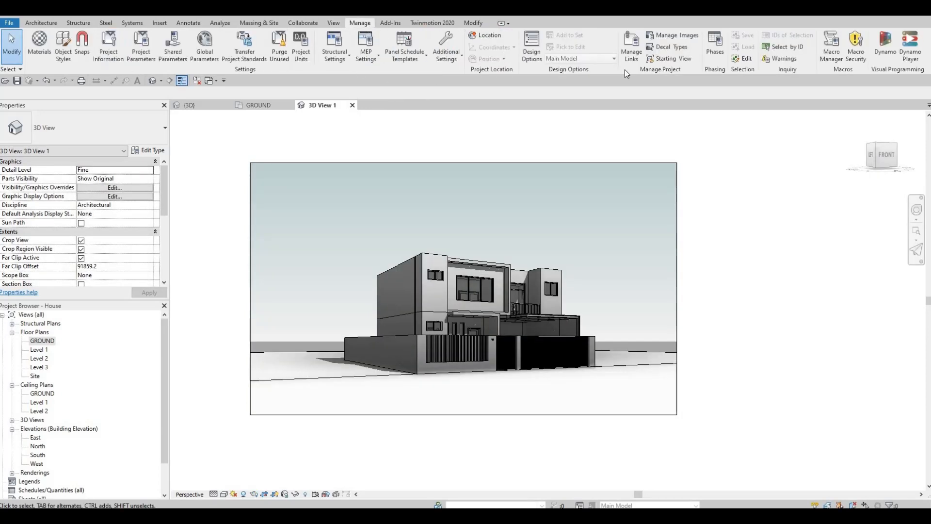
left_click(675, 59)
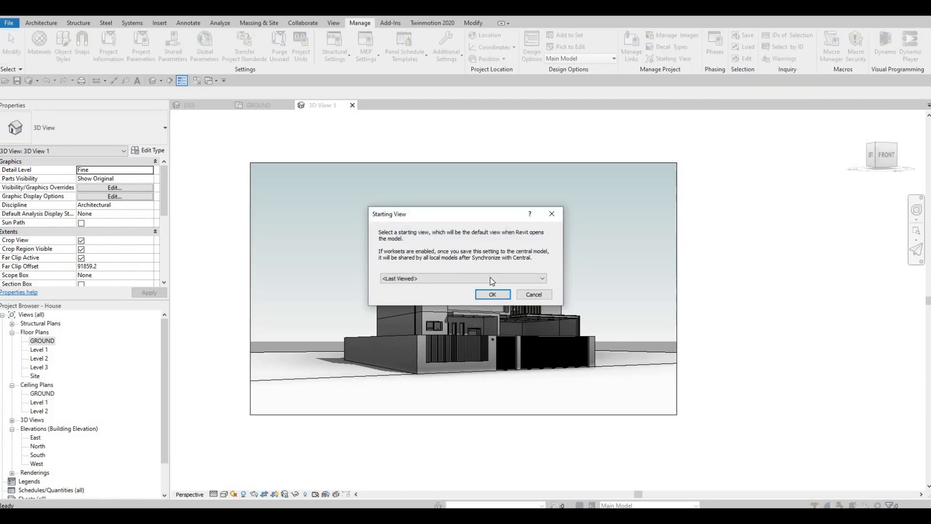
left_click(492, 279)
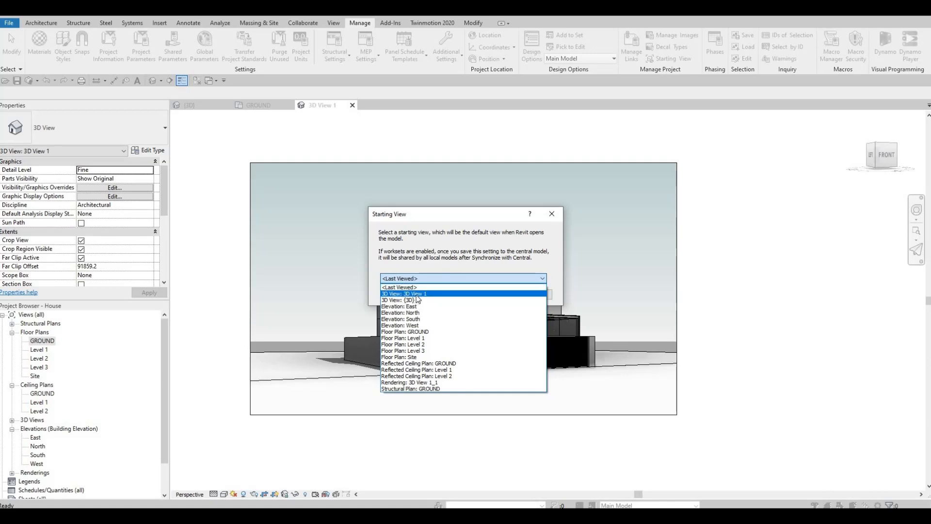
left_click(475, 294)
left_click(488, 295)
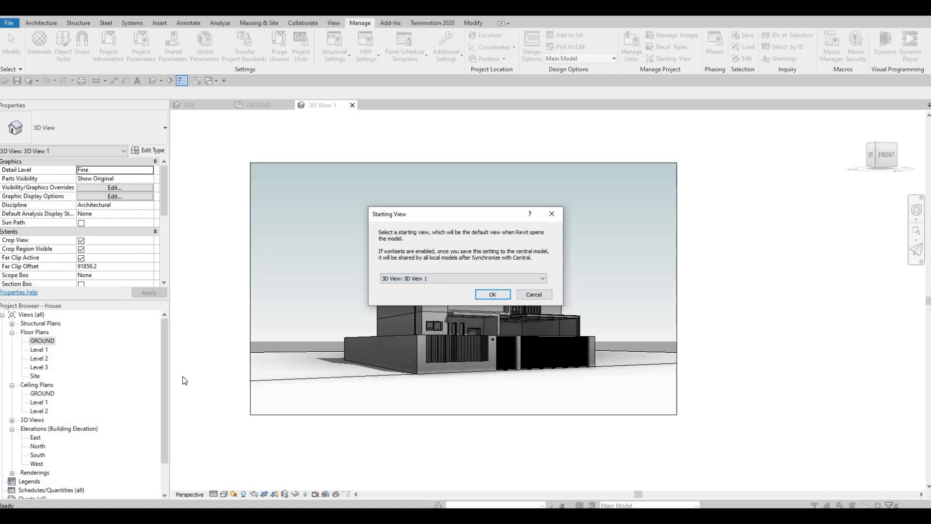
Step: Expand the project's list of 3D views and start creating a new sheet
left_click(12, 420)
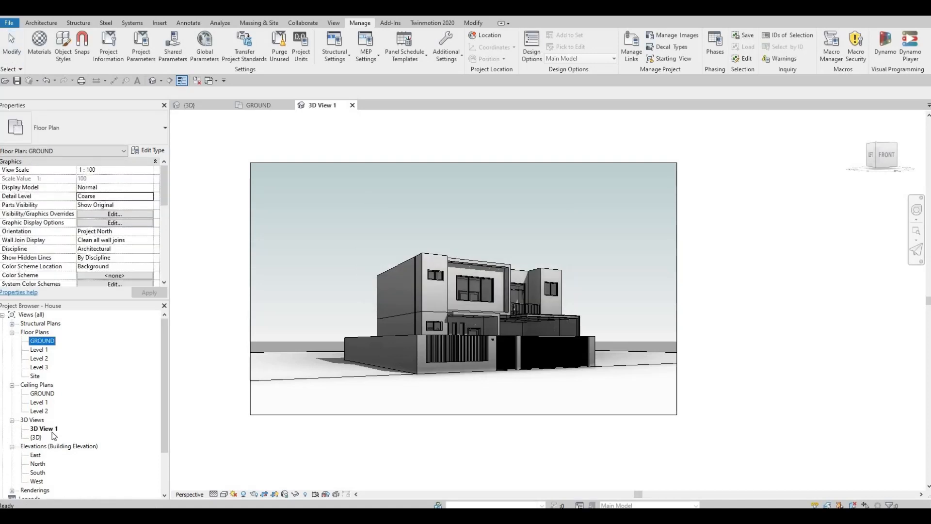
left_click(447, 369)
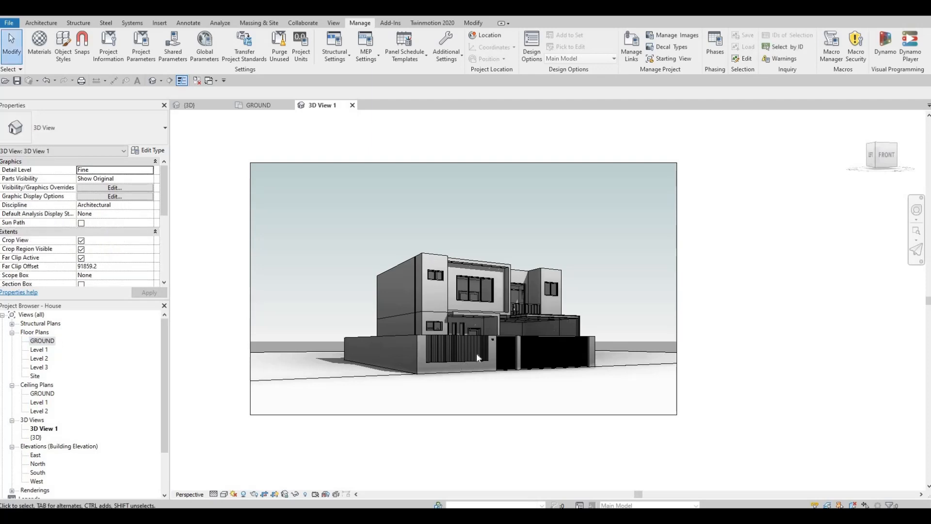
scroll(473, 354, "down", 2)
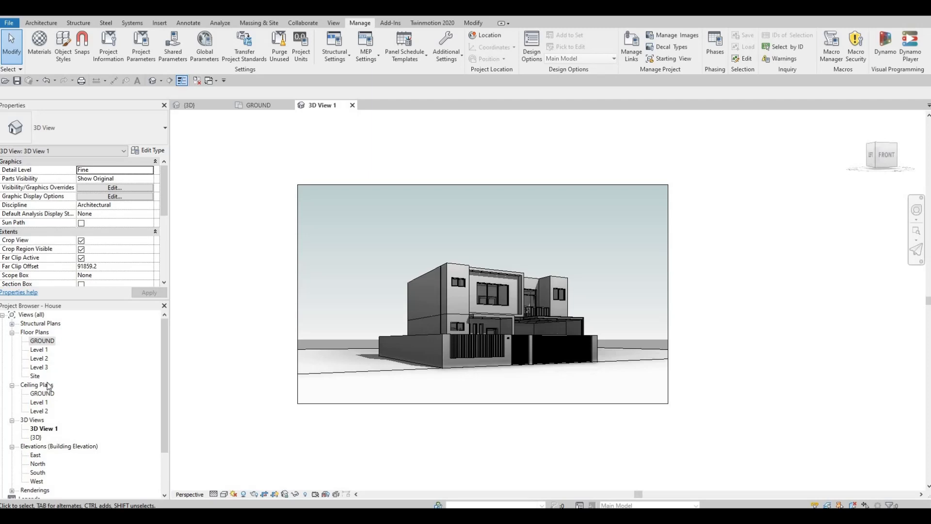
scroll(49, 386, "down", 2)
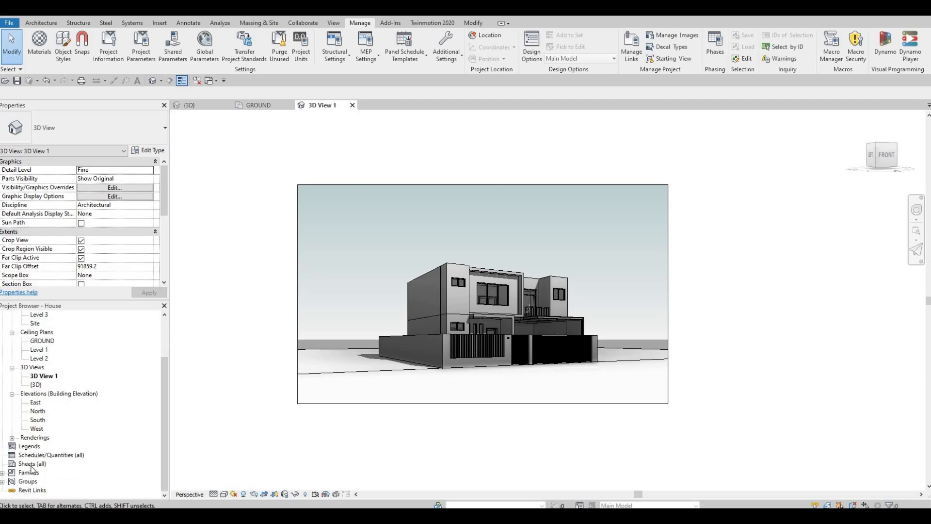
right_click(32, 466)
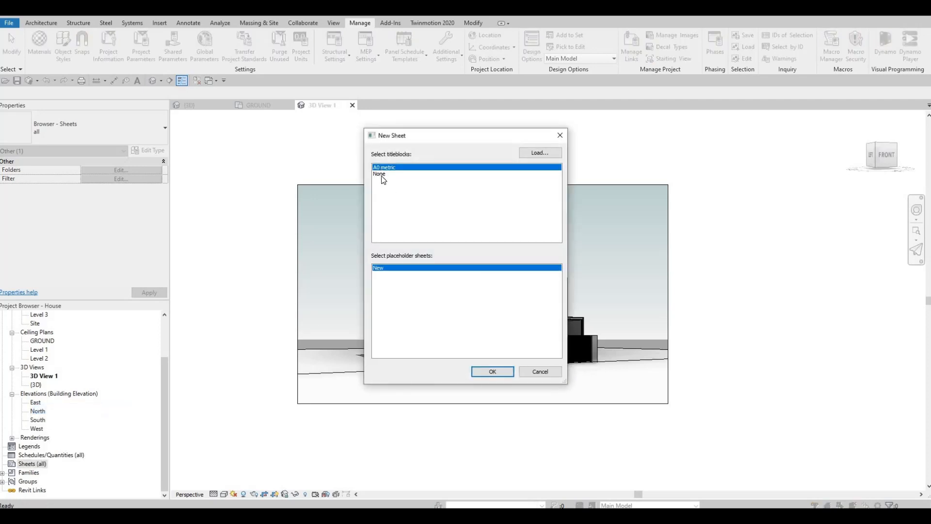
left_click(540, 153)
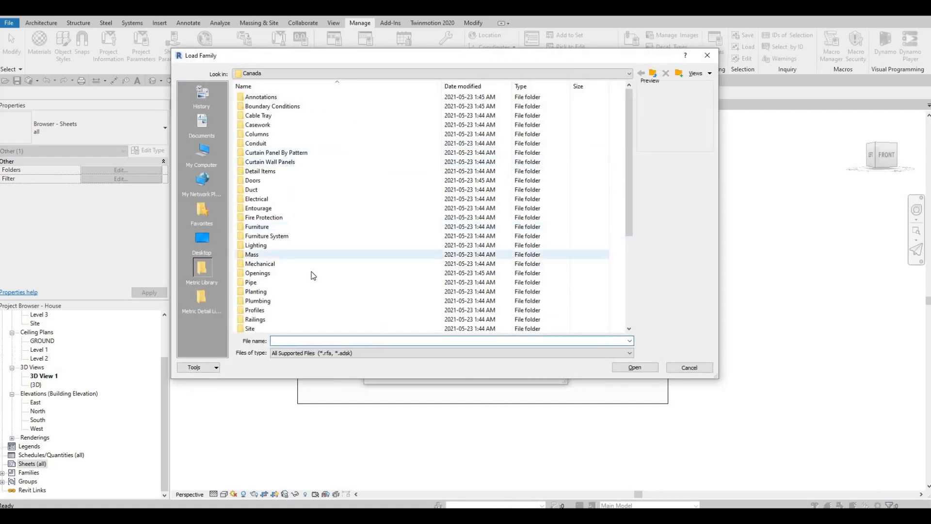
scroll(257, 298, "down", 5)
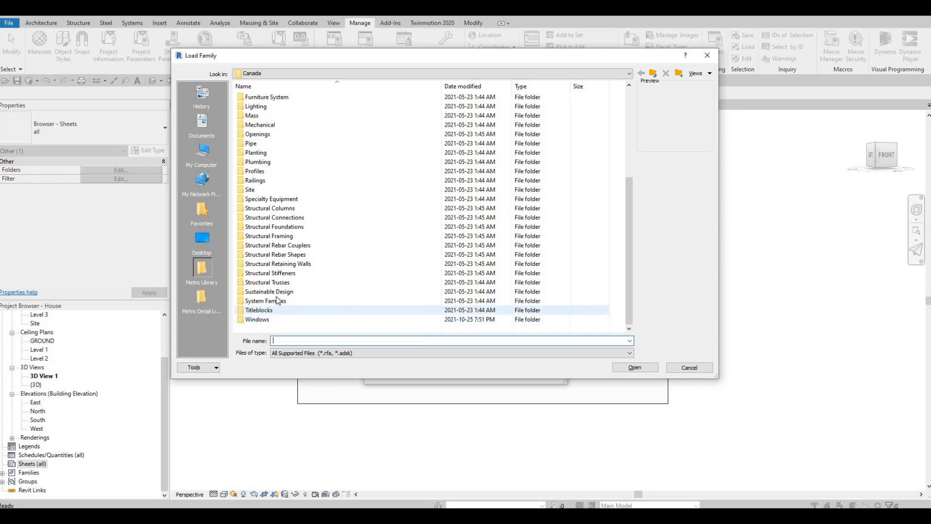
double_click(274, 309)
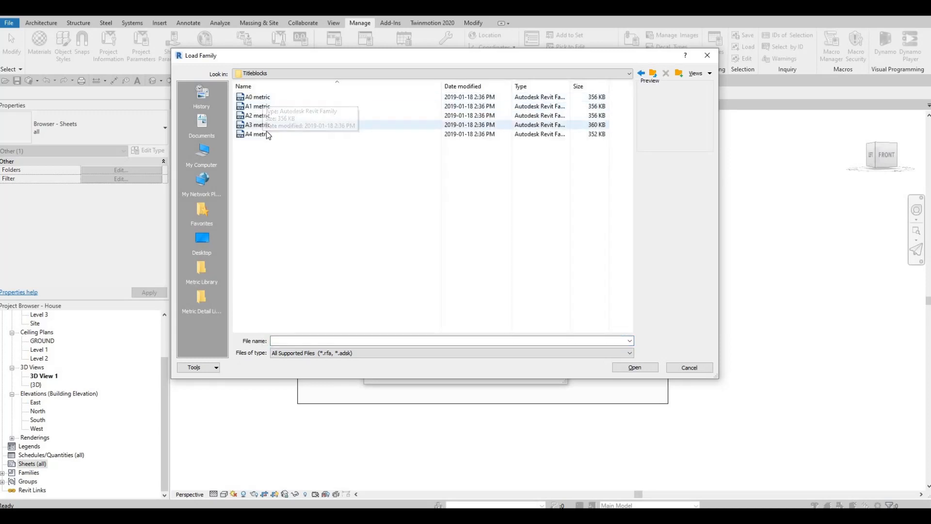
left_click(690, 367)
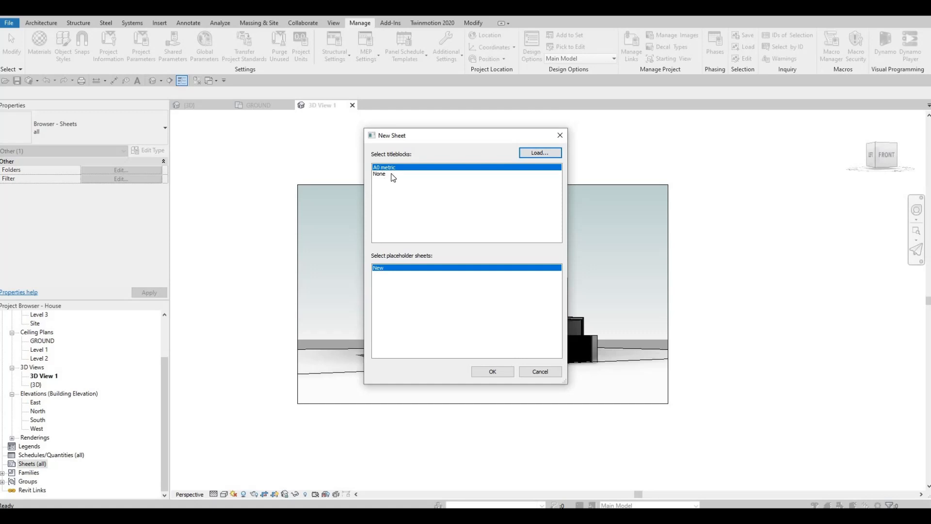
Step: Create the sheet with the A0 metric titleblock, then add a second sheet with the same titleblock
left_click(505, 377)
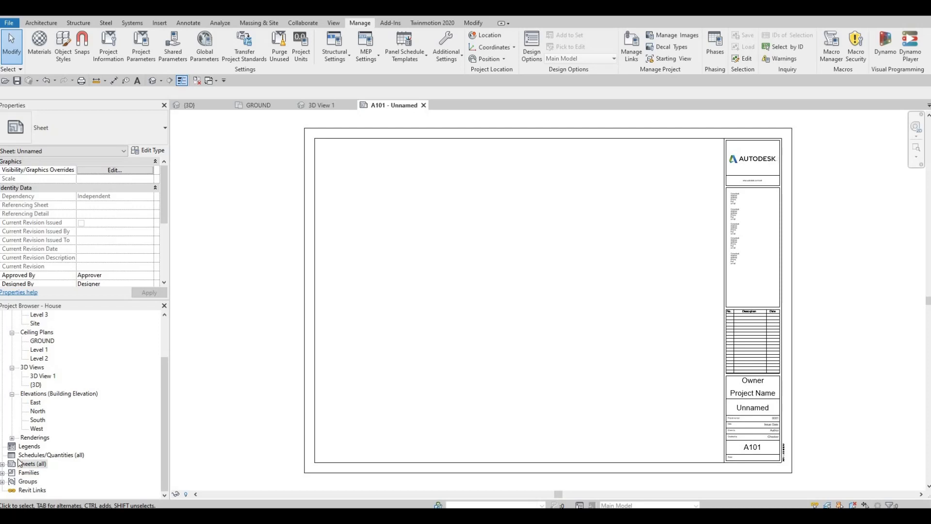
double_click(30, 464)
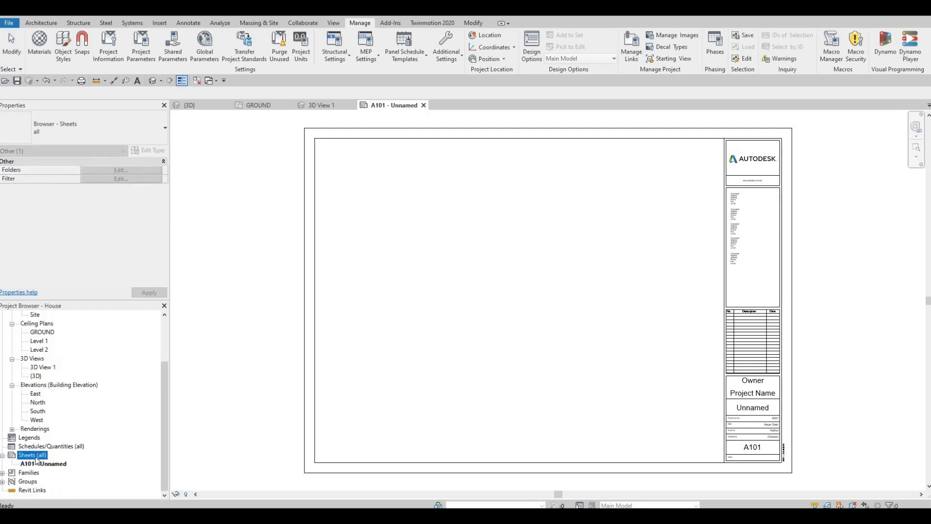
right_click(36, 459)
key("Escape")
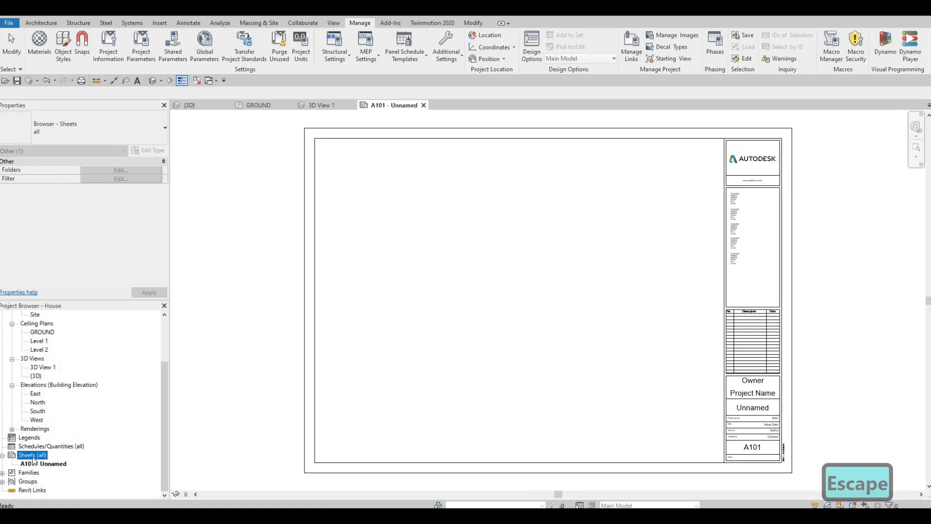
right_click(32, 457)
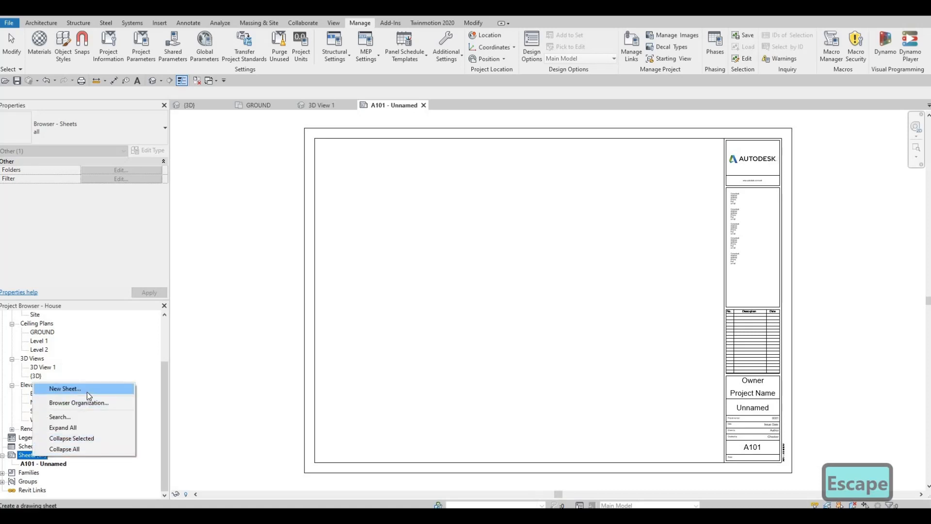
left_click(103, 389)
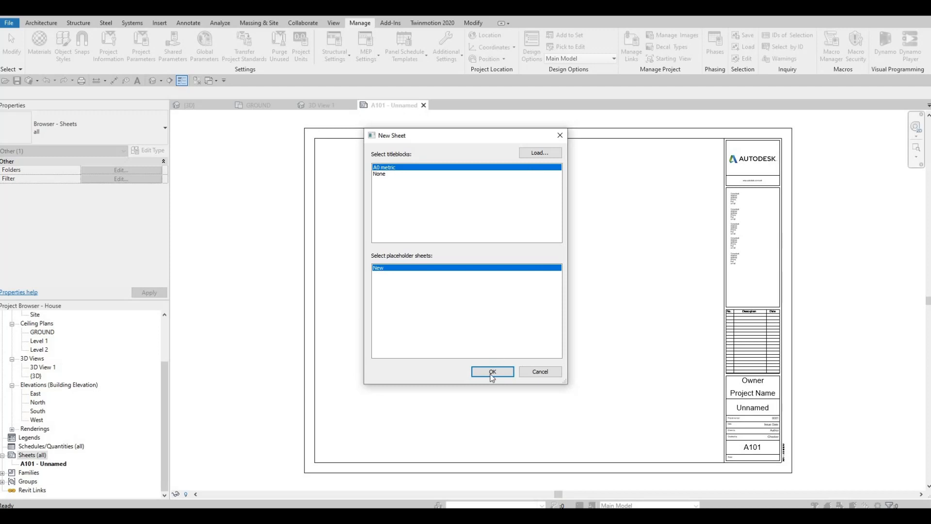
left_click(492, 372)
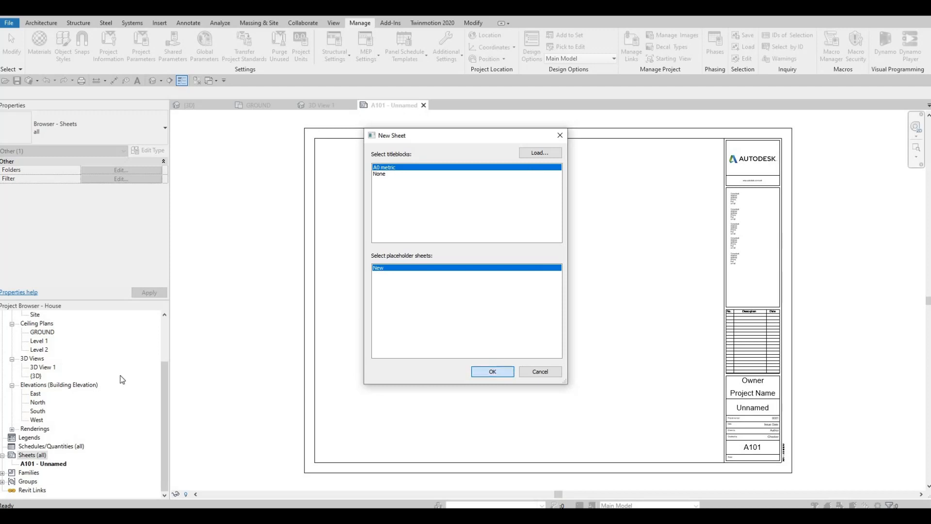
Step: Add three more sheets to the project, each with the A0 metric titleblock
right_click(29, 456)
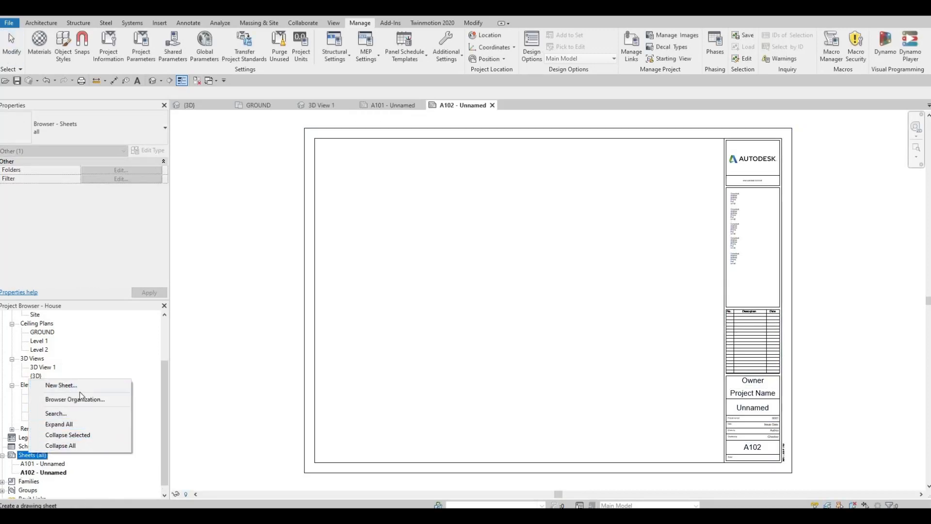
left_click(60, 384)
left_click(493, 373)
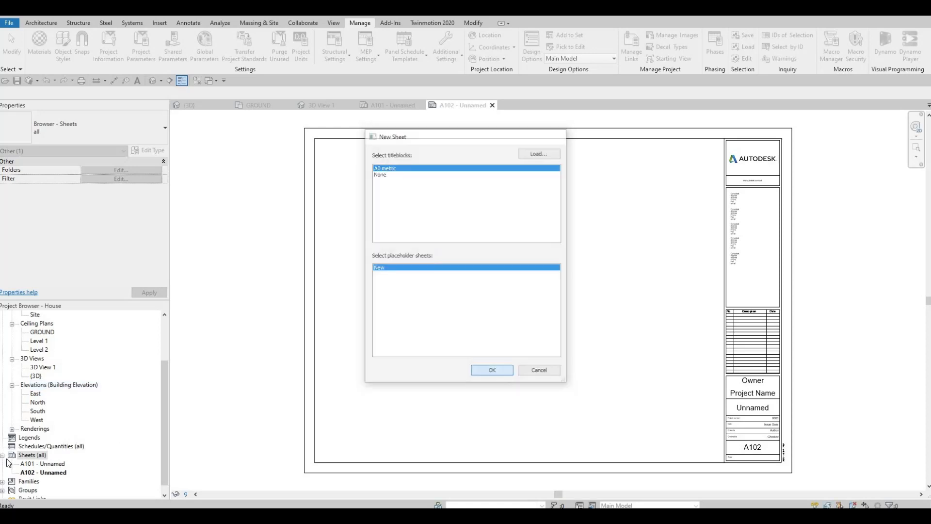
right_click(29, 457)
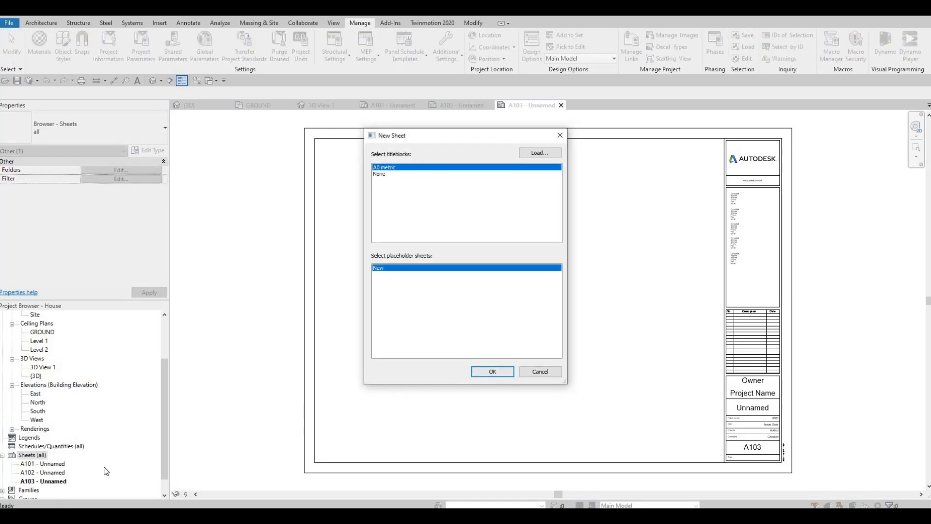
left_click(491, 374)
right_click(29, 456)
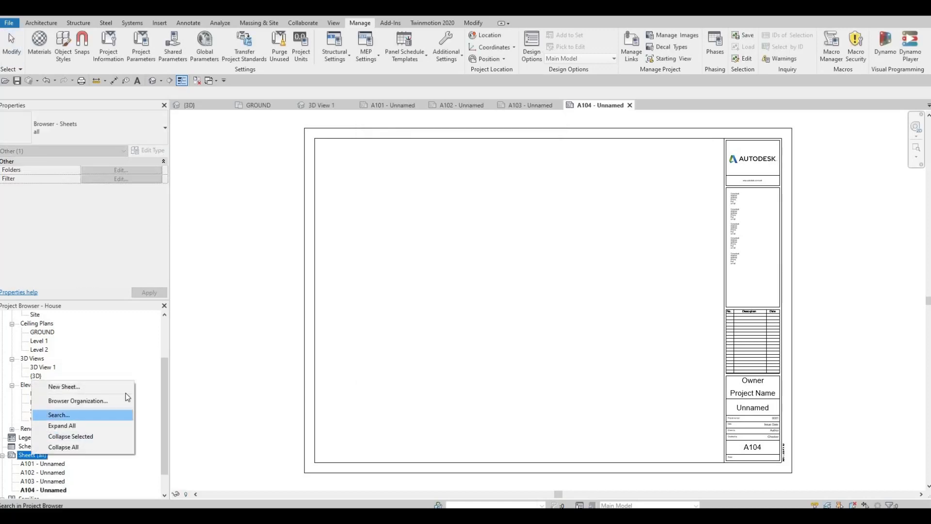
left_click(97, 386)
key("Return")
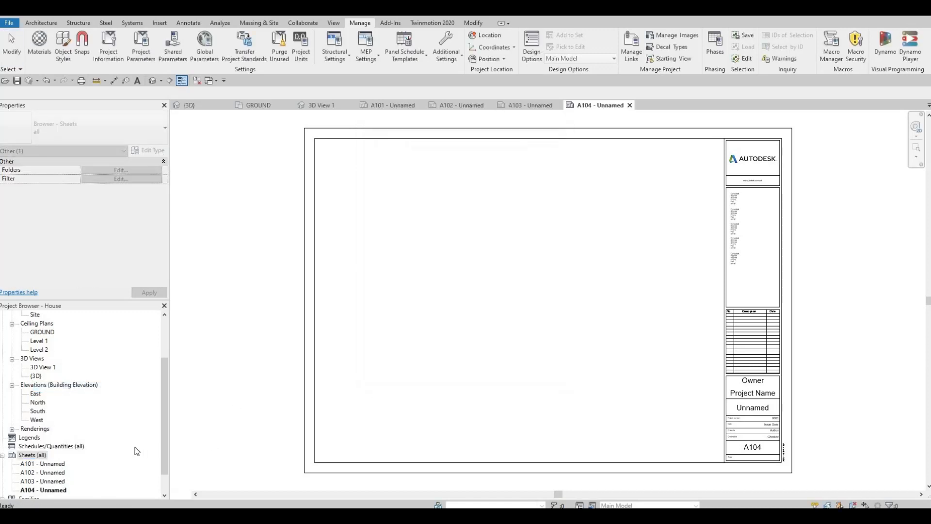
Step: Open sheet A101 from the project's sheet list
scroll(49, 432, "down", 2)
left_click(47, 428)
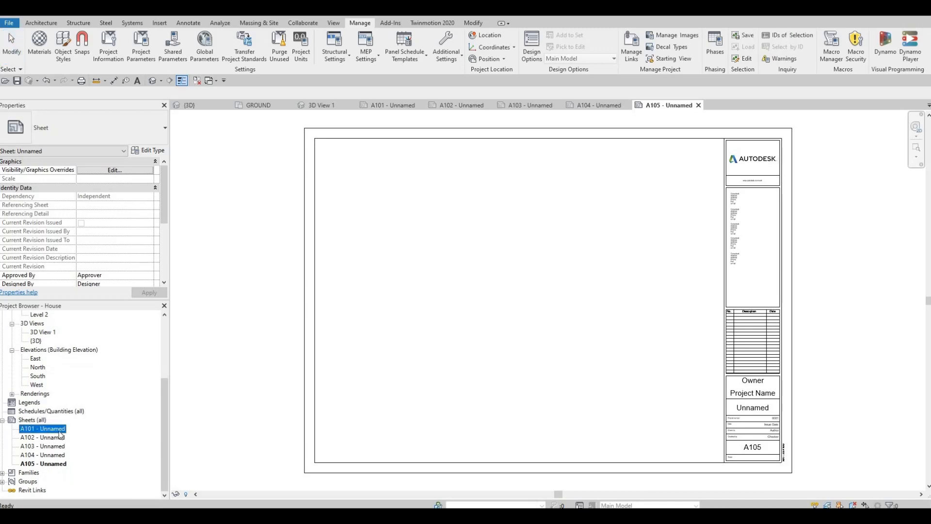
left_click(58, 431)
key("Escape")
double_click(53, 430)
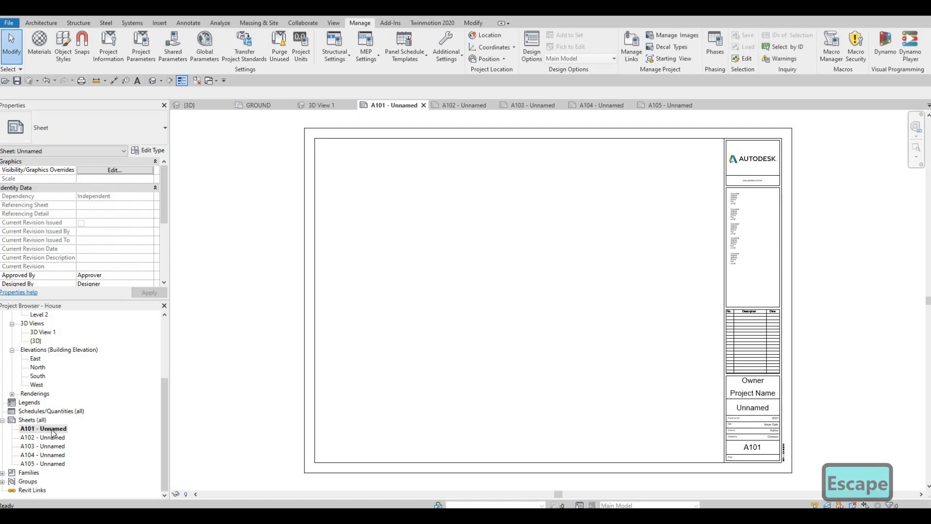
Step: Rename sheet A101 to COVER SHEET, keeping its sheet number
left_click(49, 430)
left_click(49, 430)
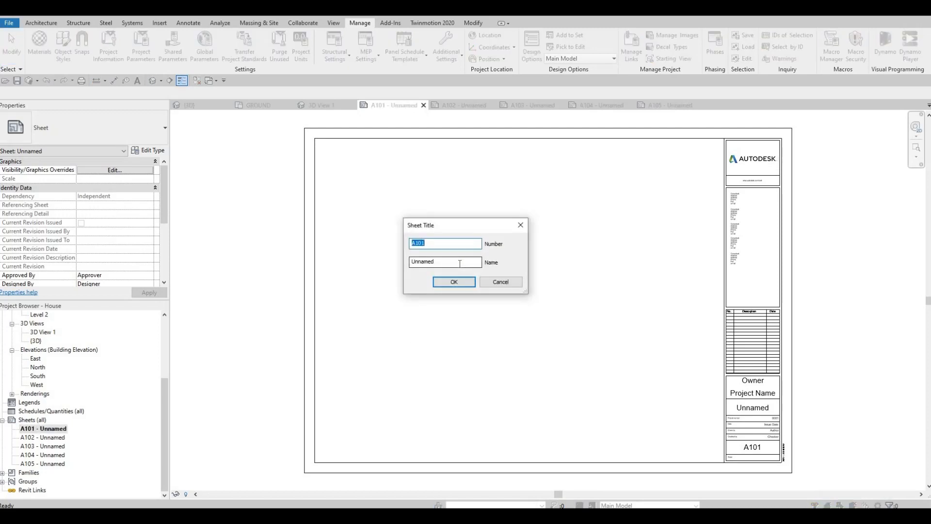
key("Tab")
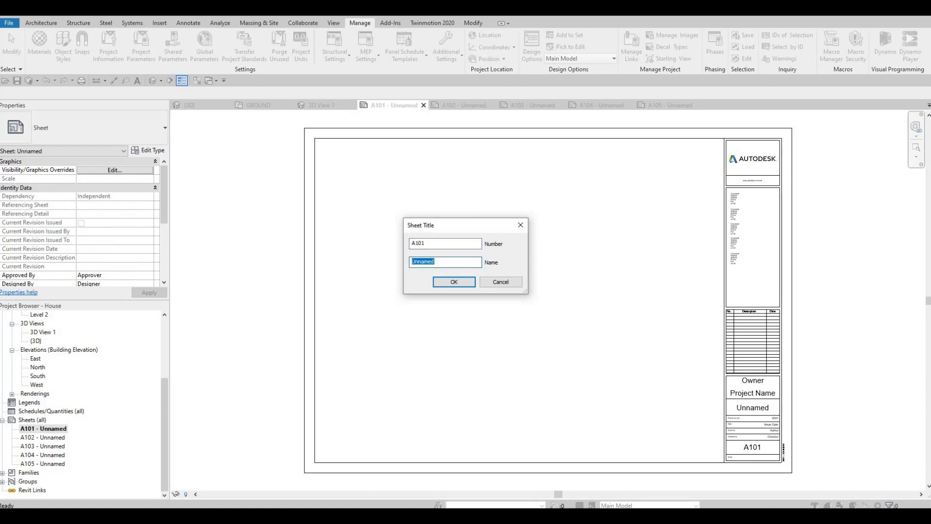
type("cover")
key("BackSpace")
key("BackSpace")
key("BackSpace")
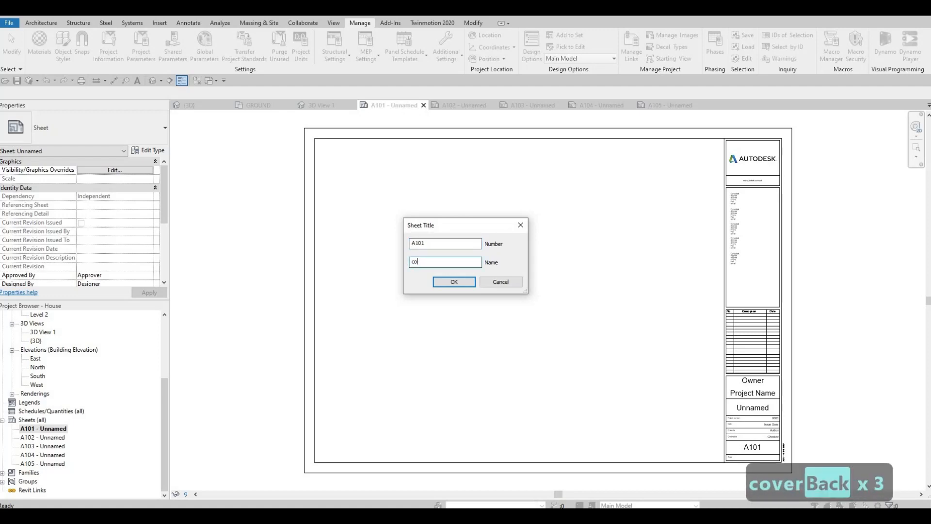
key("BackSpace")
key("BackSpace")
key("BackSpace")
key("Caps_Lock")
type("COVER")
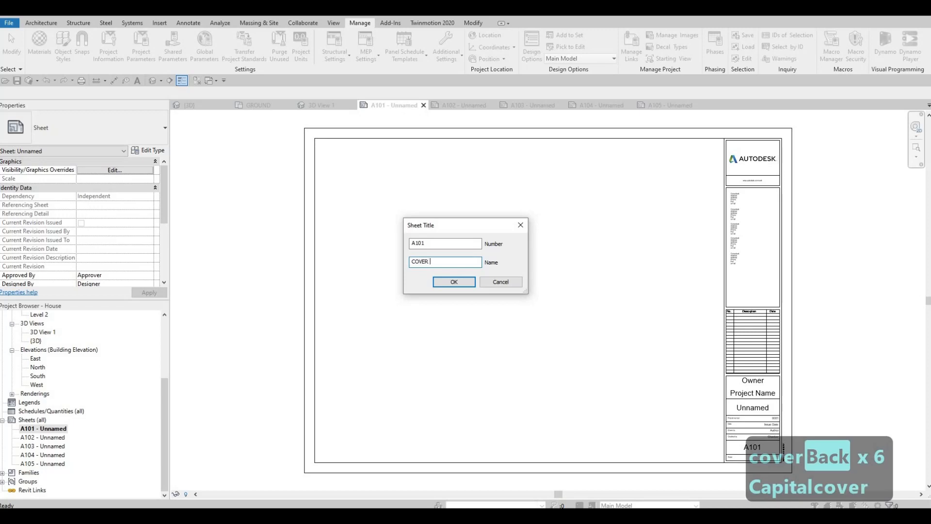
type(" SHEET")
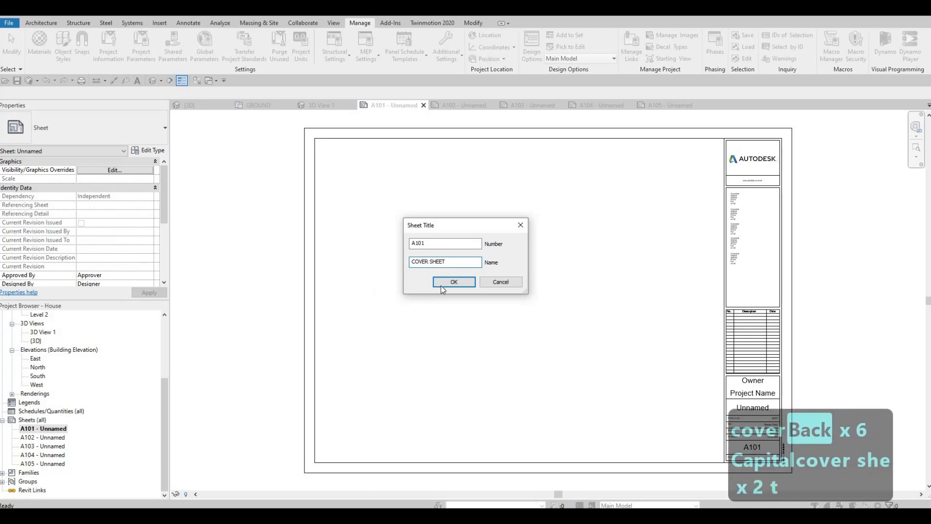
left_click(443, 286)
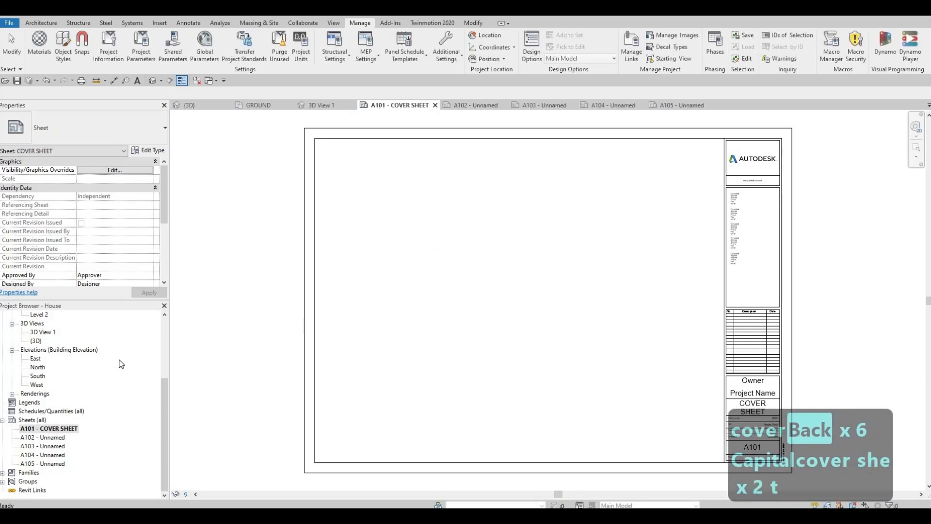
Step: Try placing the saved rendering 3D View 1_1 on the cover sheet and delete its viewport
left_click(11, 394)
left_click(46, 402)
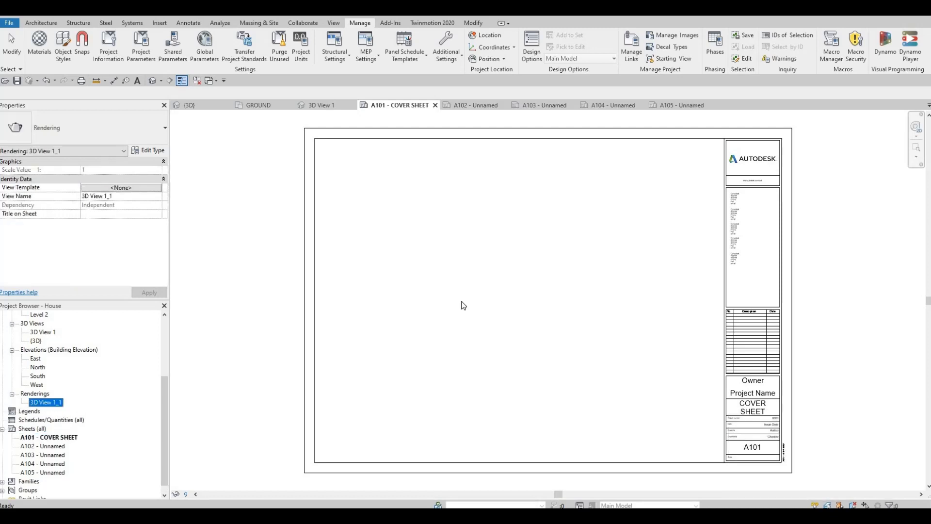
left_click_drag(463, 306, 463, 304)
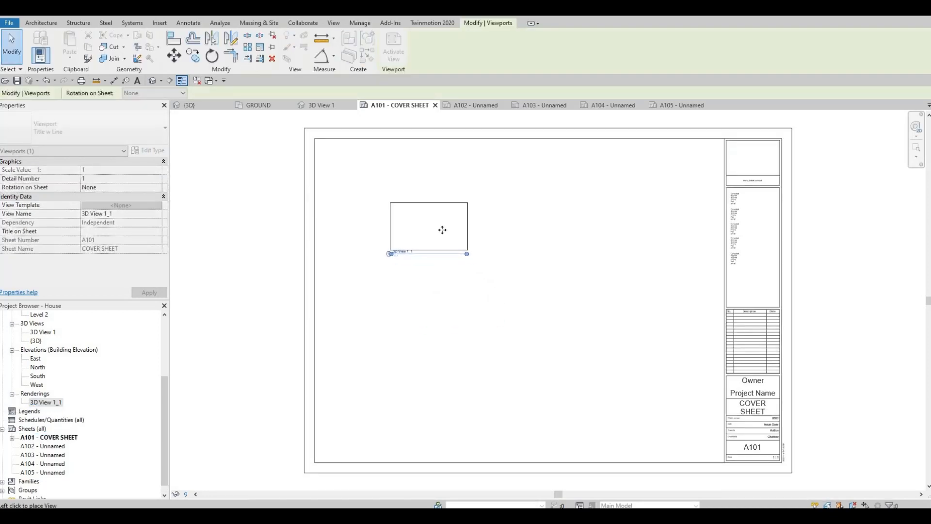
left_click(443, 230)
key("Escape")
key("Escape")
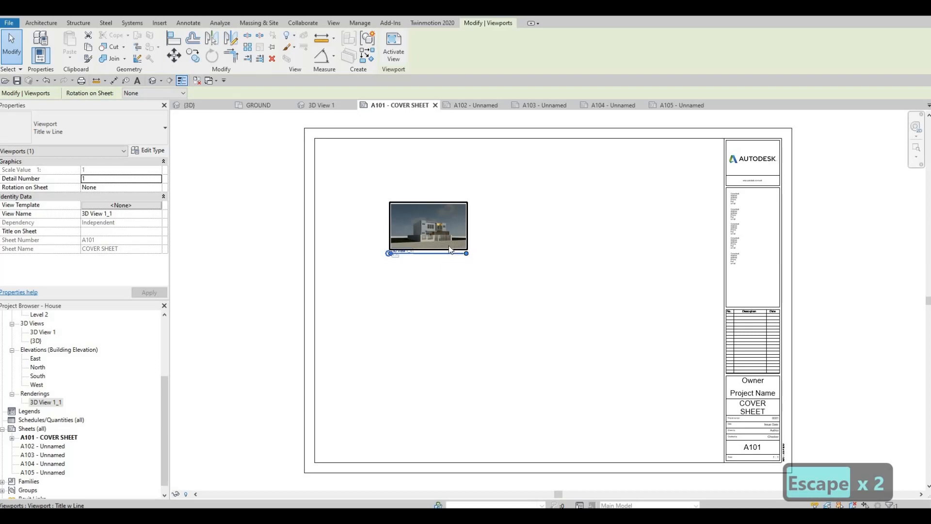
key("Escape")
left_click(440, 250)
key("Delete")
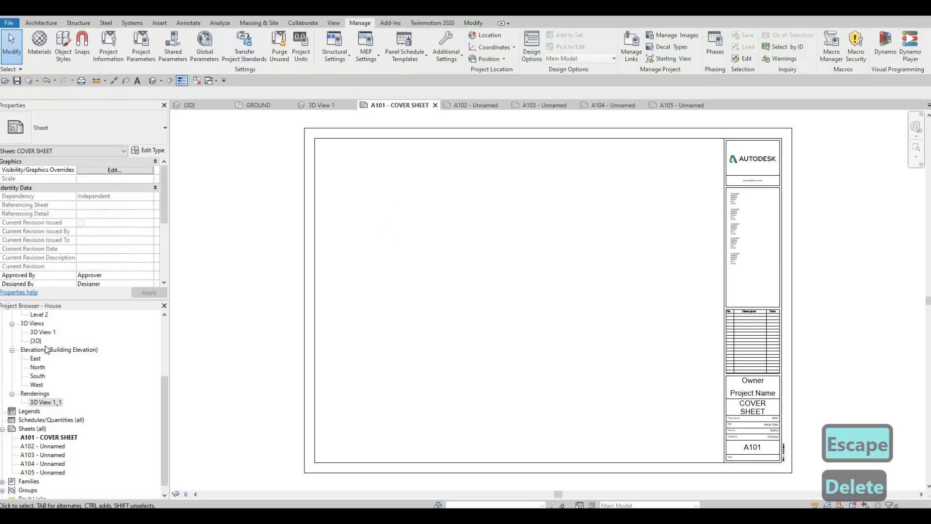
Step: Try placing the camera view 3D View 1 on the cover sheet and delete its viewport
left_click_drag(50, 333, 436, 238)
left_click(475, 253)
key("Escape")
key("Escape")
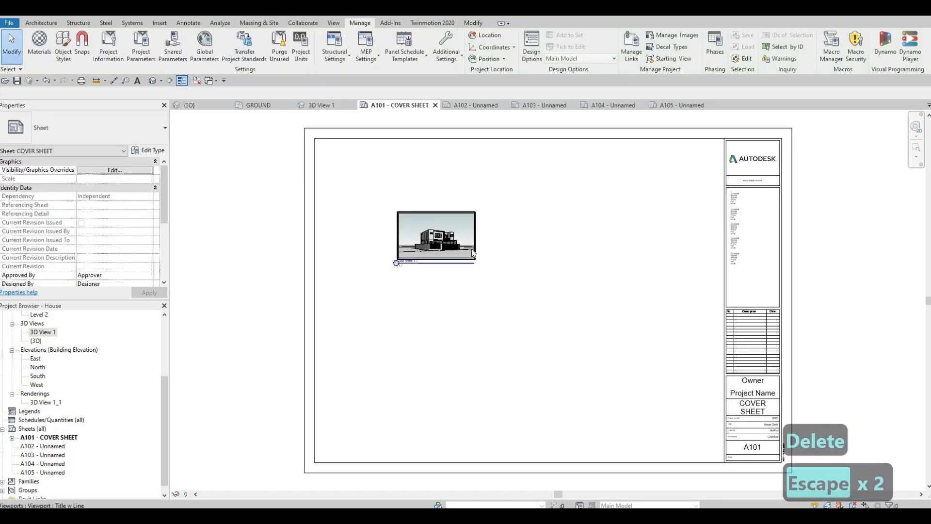
left_click(471, 249)
key("Delete")
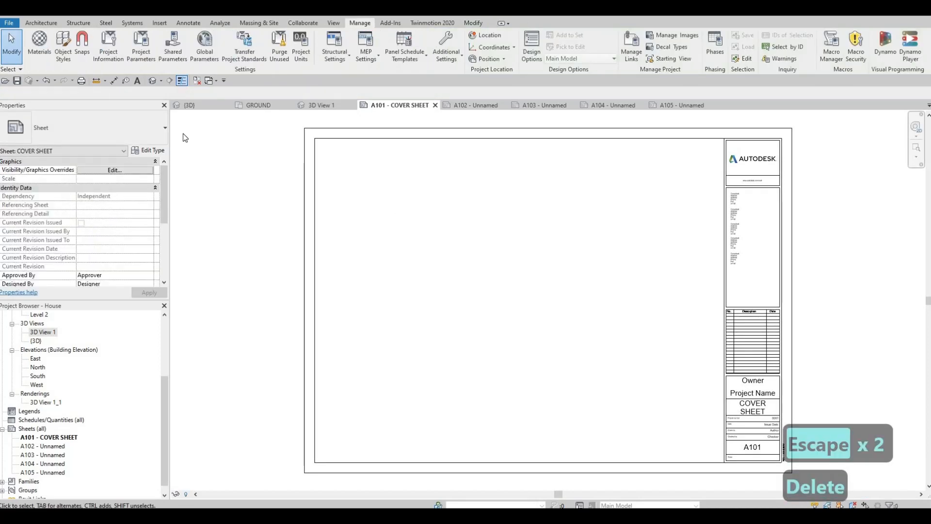
Step: Import the image 3D View 1.jpg onto the cover sheet and enlarge it across the upper-left part of the drawing area
left_click(160, 23)
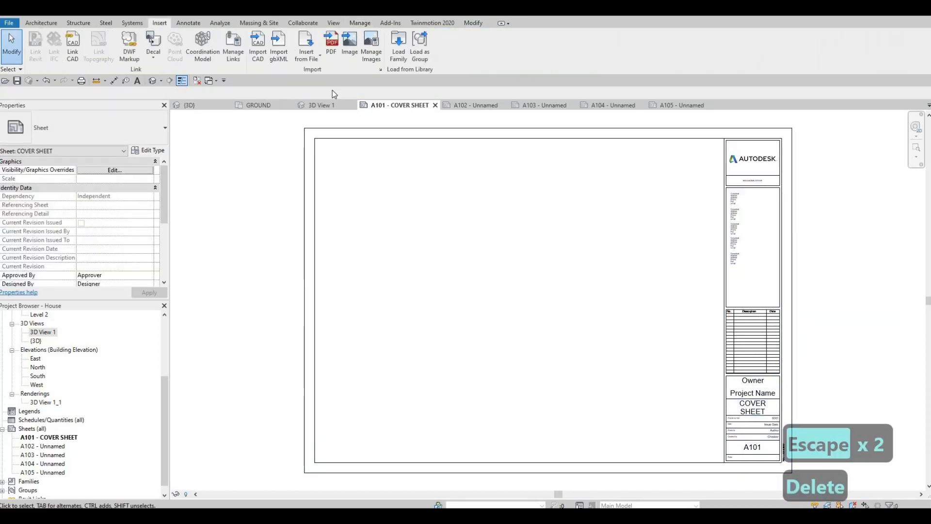
left_click(347, 54)
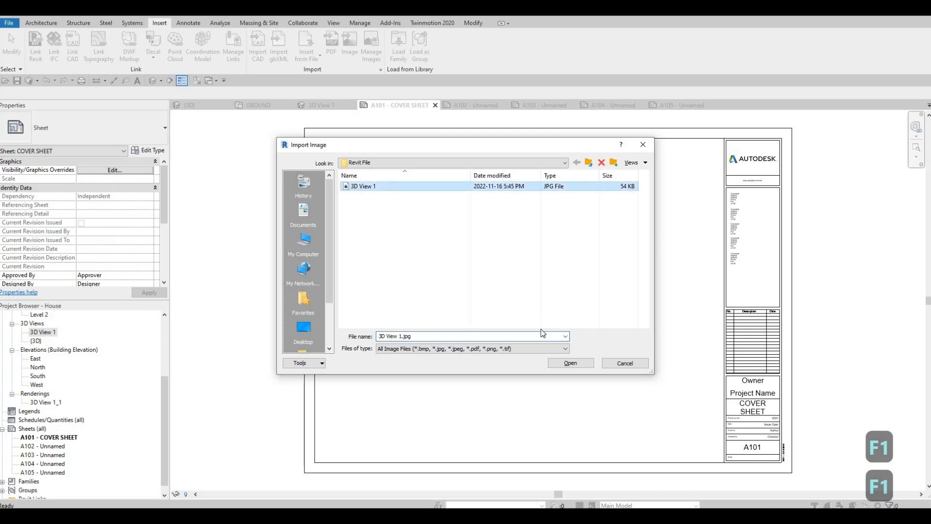
left_click(583, 367)
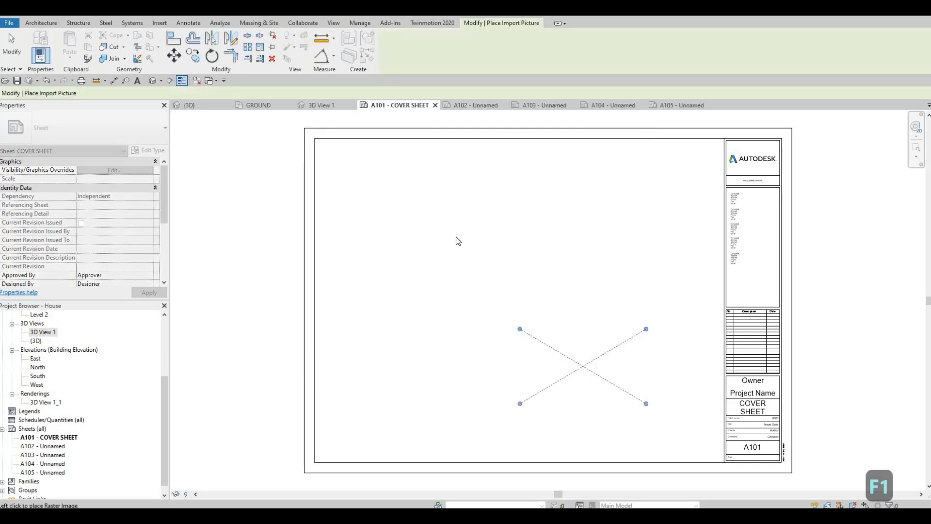
left_click(388, 217)
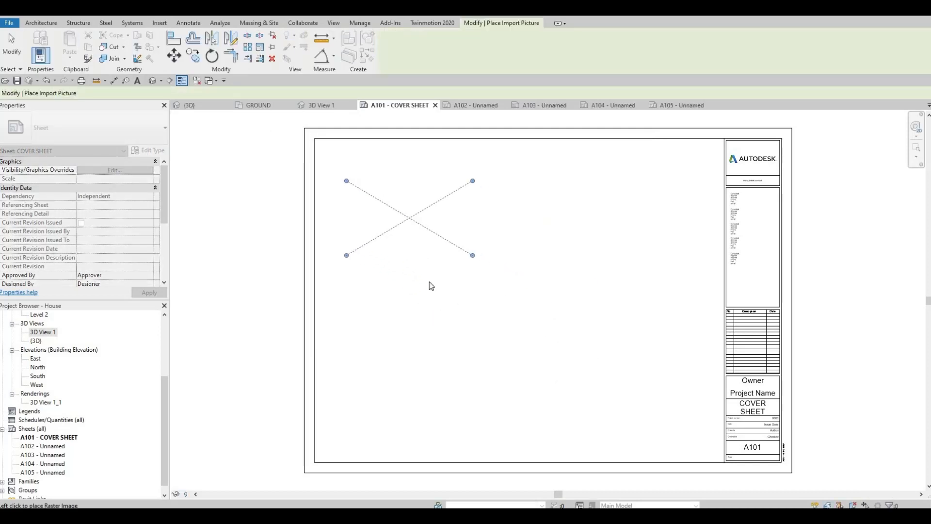
left_click_drag(483, 271, 520, 167)
key("Escape")
key("Escape")
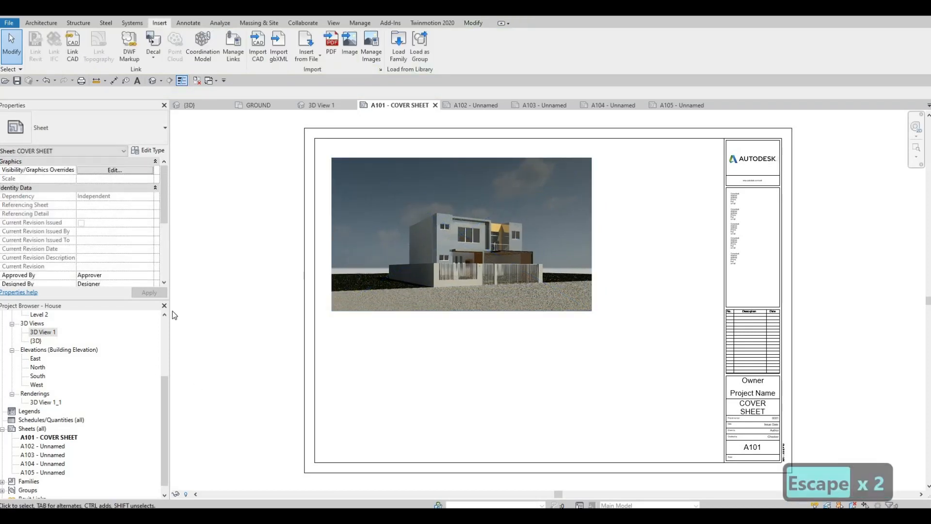
Step: Create a new sheet list schedule with the fields Sheet Number and Sheet Name, in that order
left_click(48, 24)
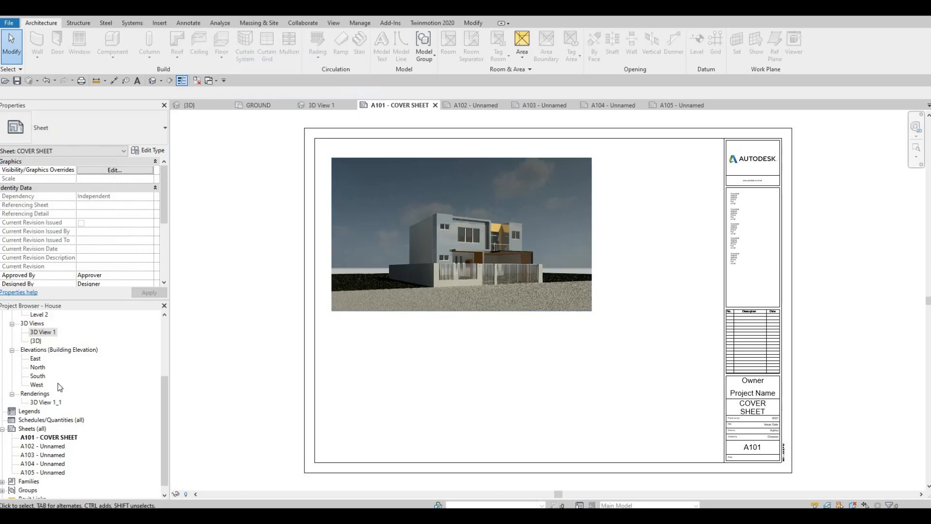
left_click(28, 421)
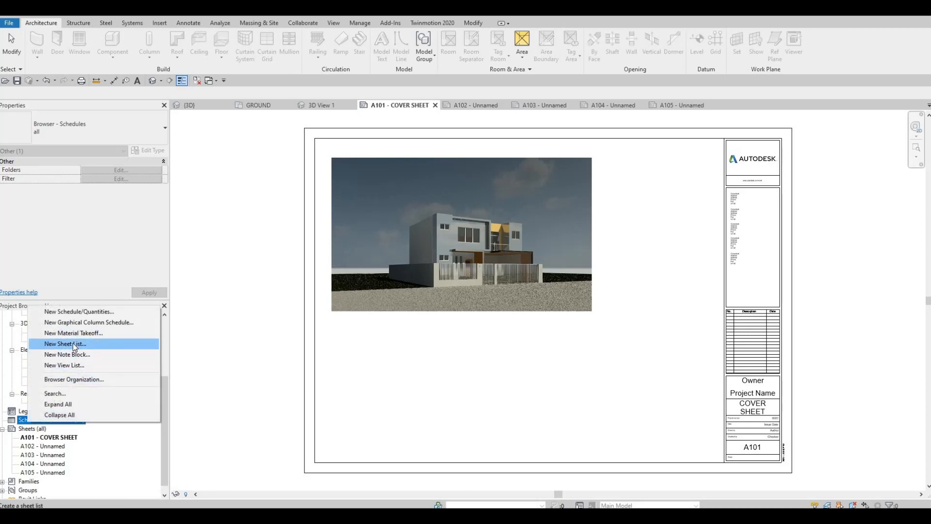
left_click(75, 345)
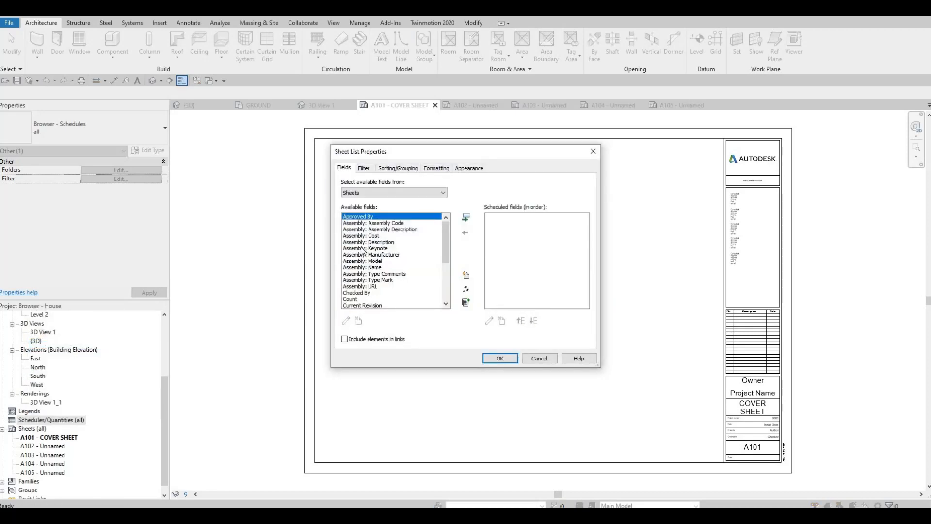
scroll(362, 300, "down", 3)
scroll(362, 300, "down", 1)
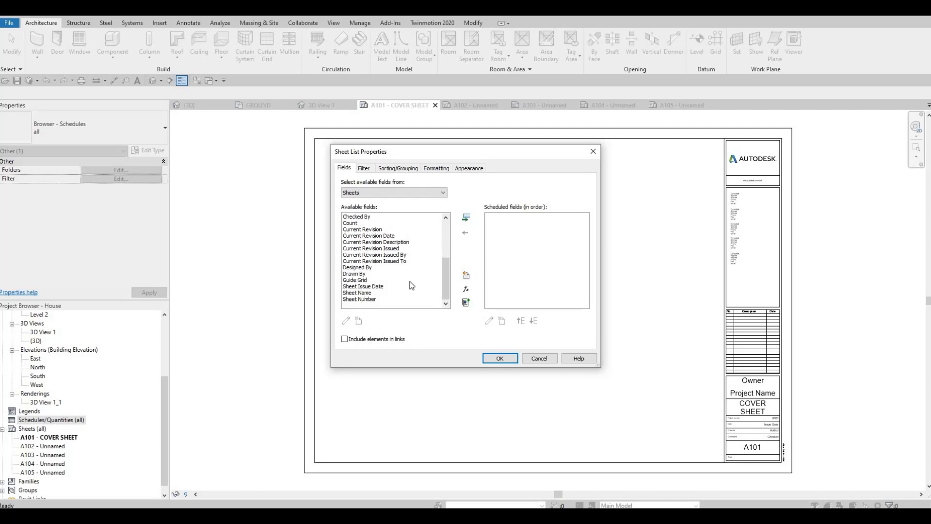
left_click(410, 292)
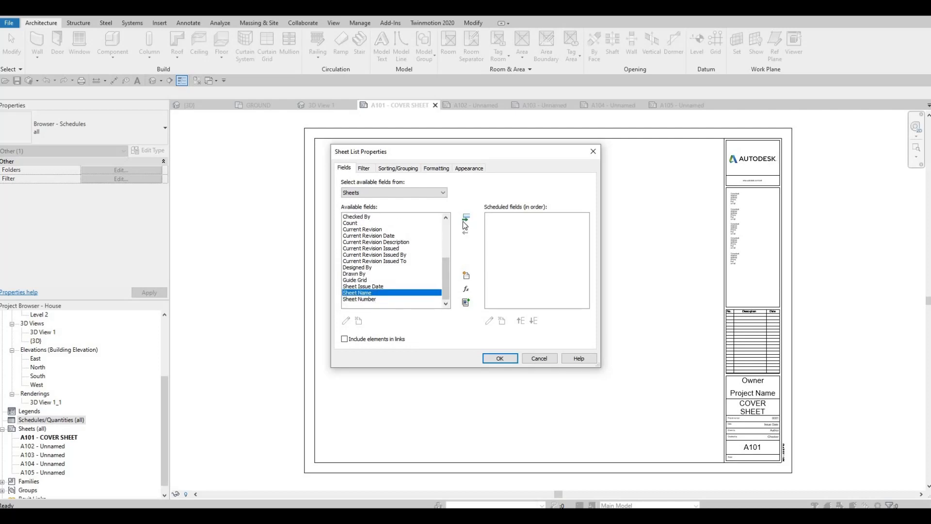
left_click(409, 299)
left_click(466, 218)
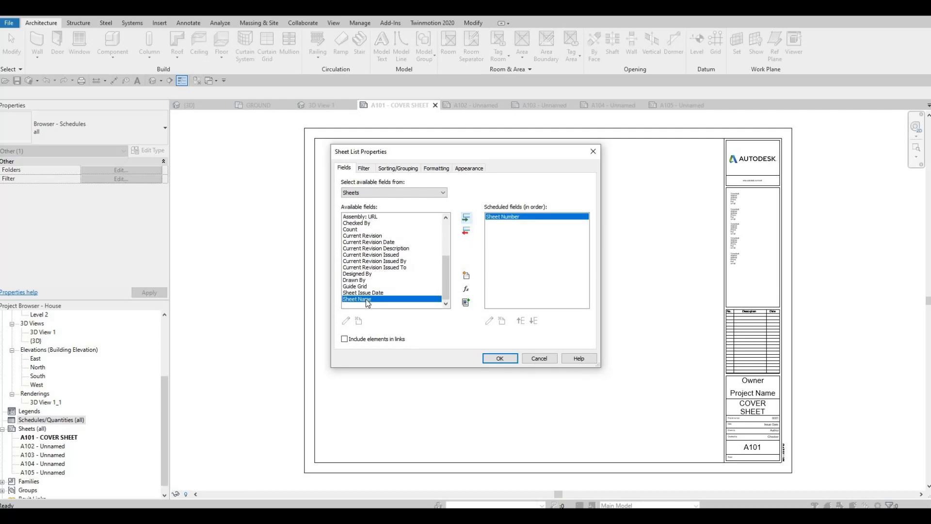
left_click(467, 223)
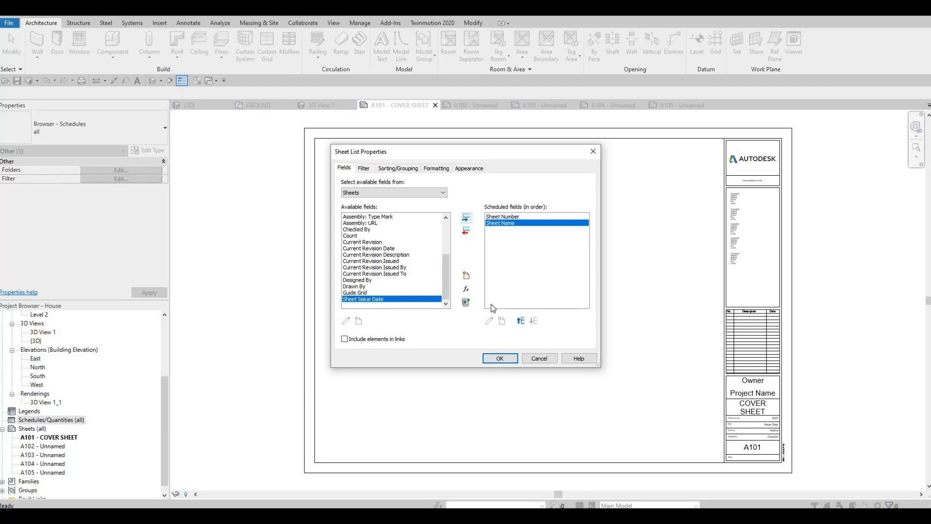
left_click(514, 357)
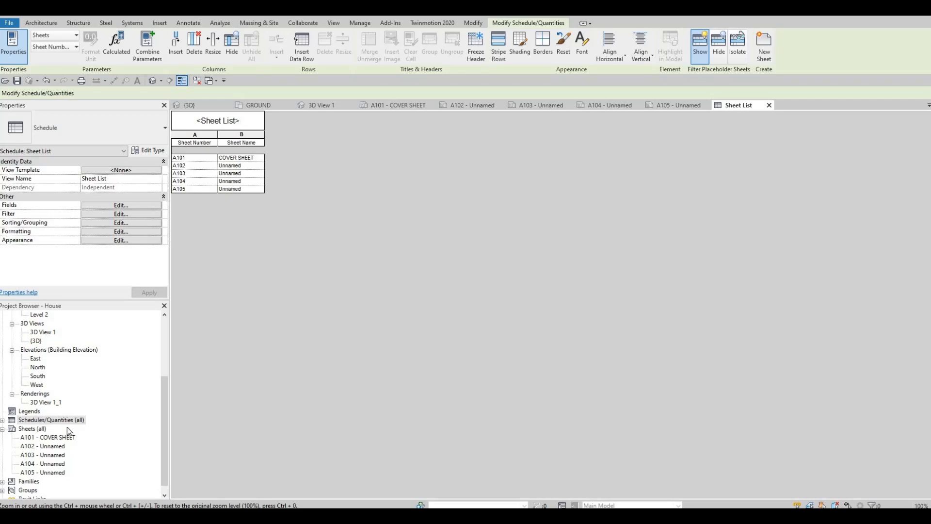
Step: Place the Sheet List schedule on the A101 cover sheet, to the right of the rendered image
left_click(3, 421)
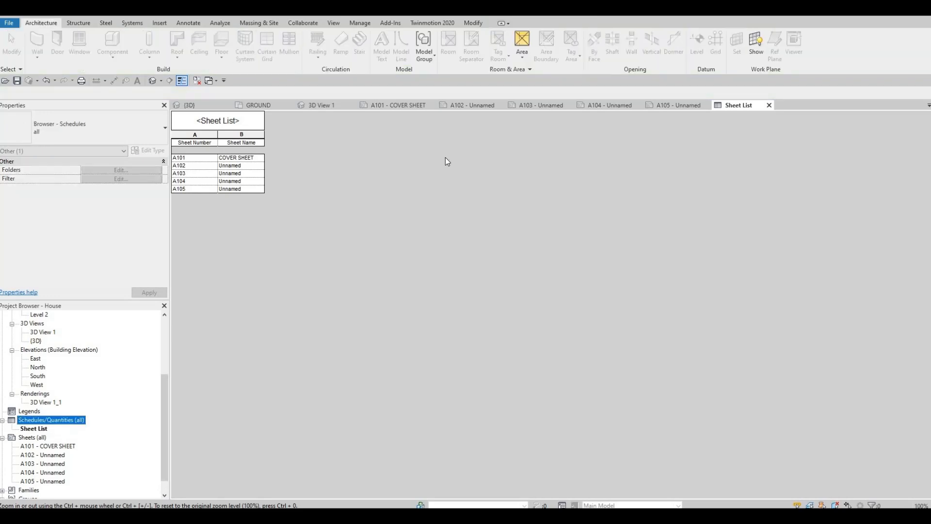
left_click(388, 108)
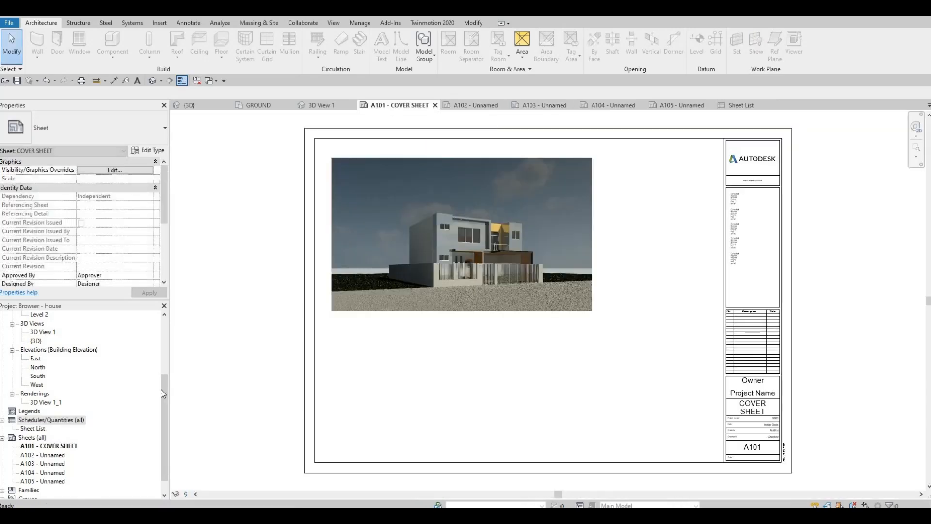
left_click(35, 428)
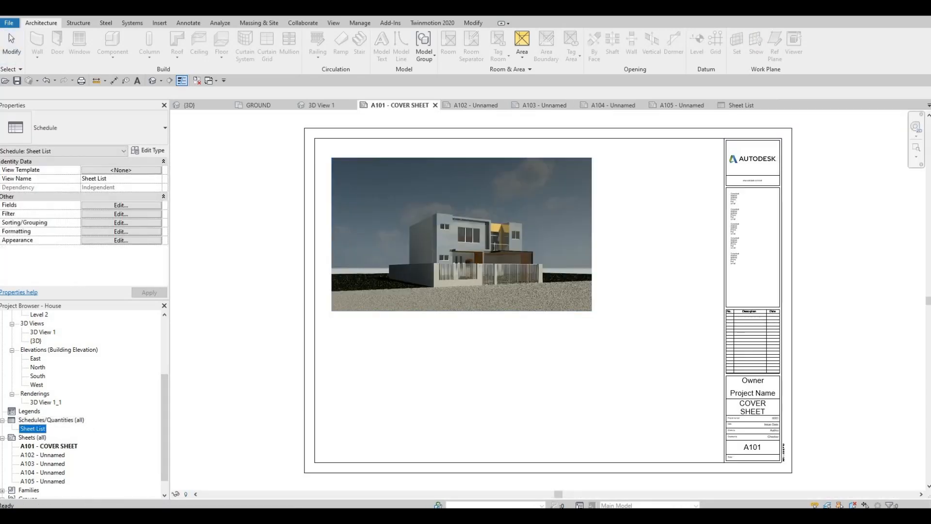
left_click_drag(35, 429, 669, 221)
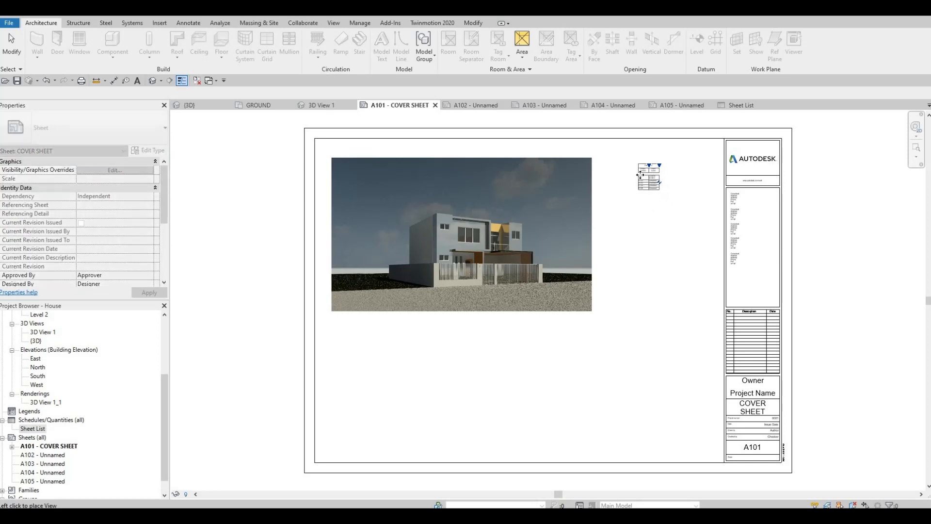
left_click(640, 175)
Step: Widen the Sheet Name and Sheet Number columns of the placed sheet list so each entry fits on one line
scroll(639, 169, "up", 5)
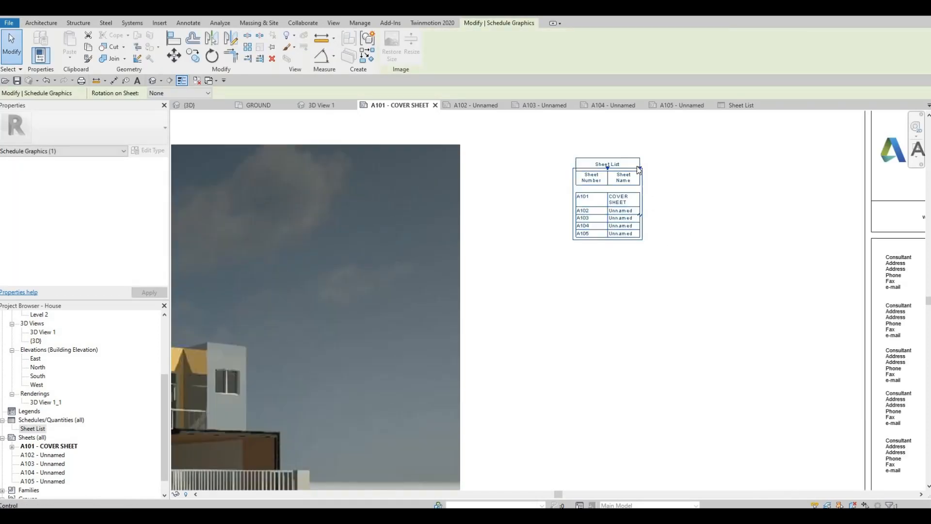
left_click_drag(639, 168, 697, 170)
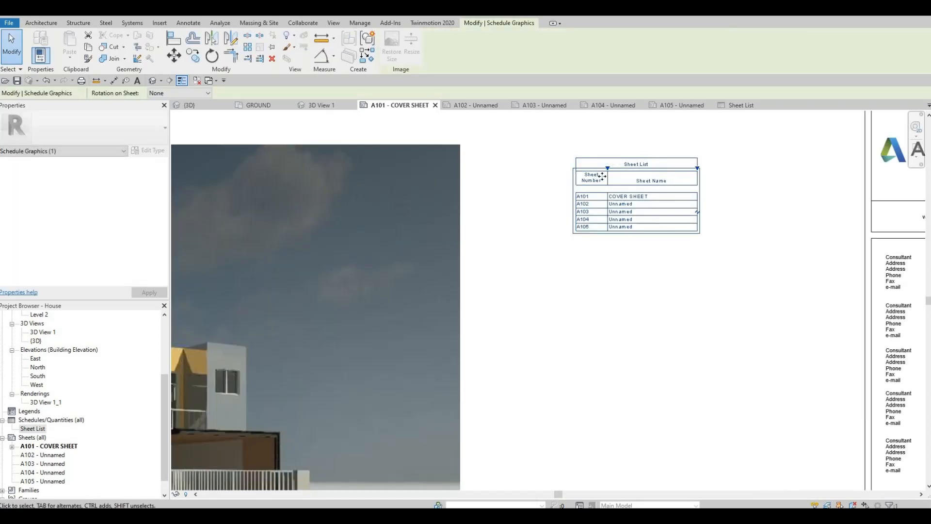
left_click_drag(608, 168, 619, 169)
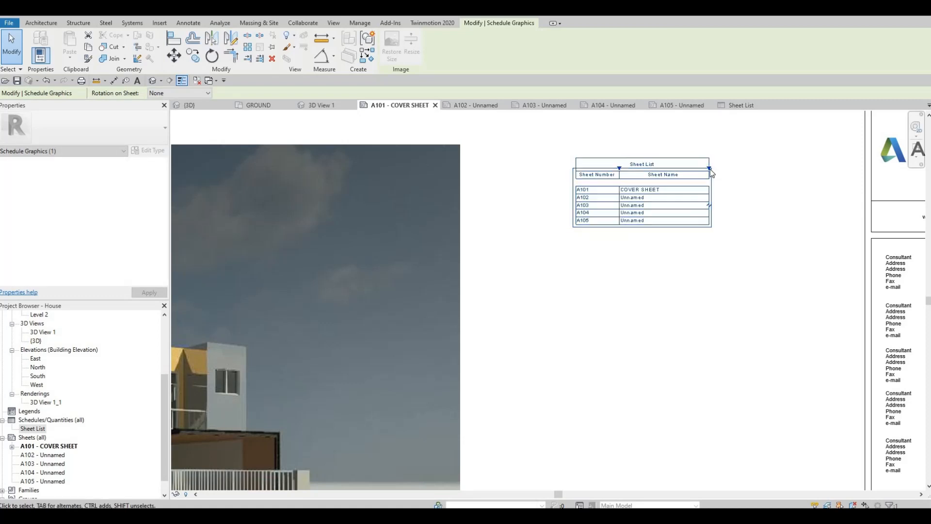
key("Escape")
key("Escape")
scroll(668, 235, "down", 2)
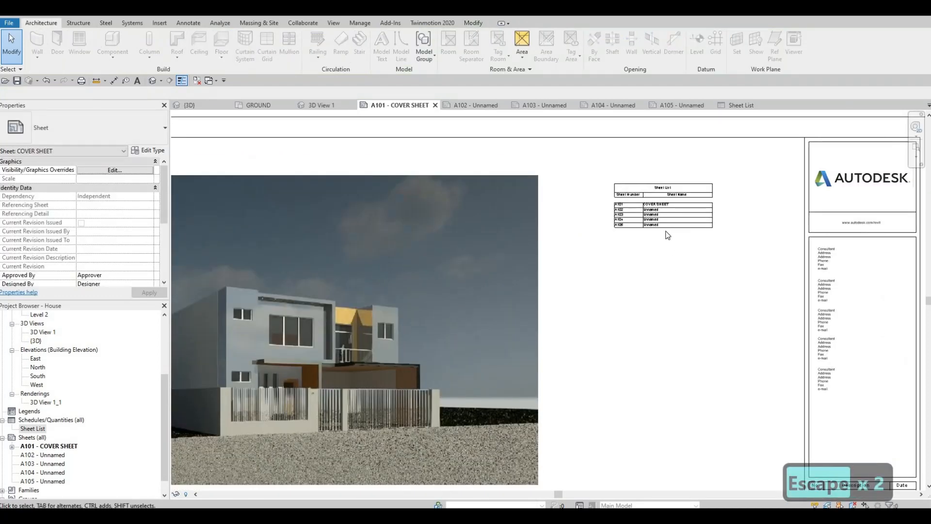
Step: Rename sheet A102 as FIRST FLOOR
scroll(667, 235, "up", 2)
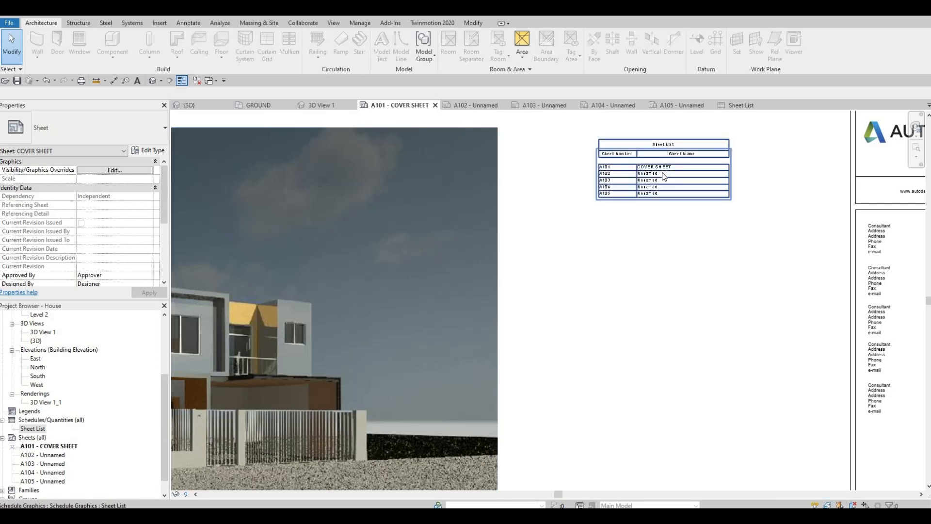
left_click(57, 456)
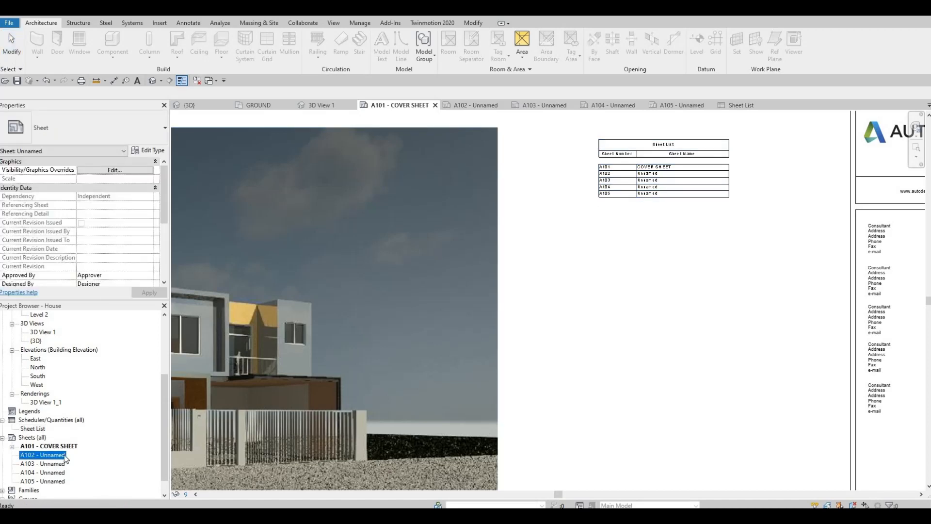
left_click(57, 455)
key("Tab")
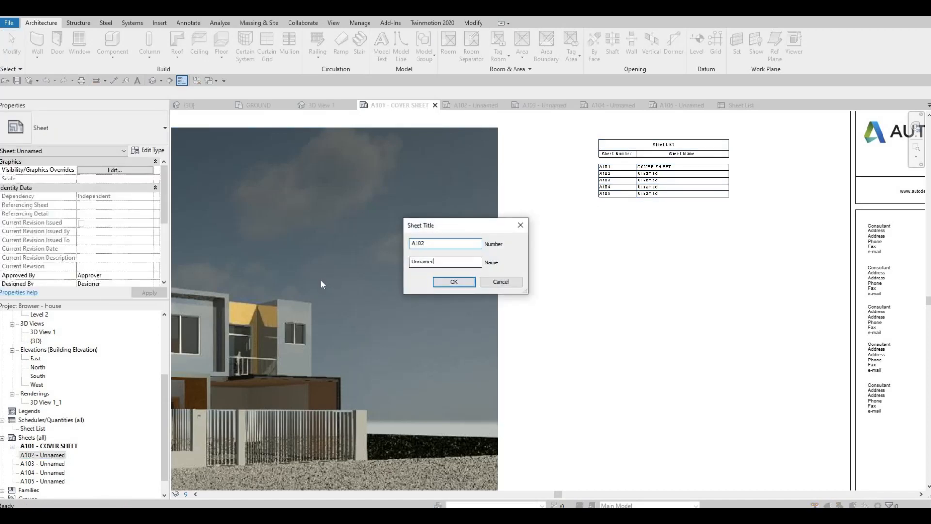
type("FIRST ")
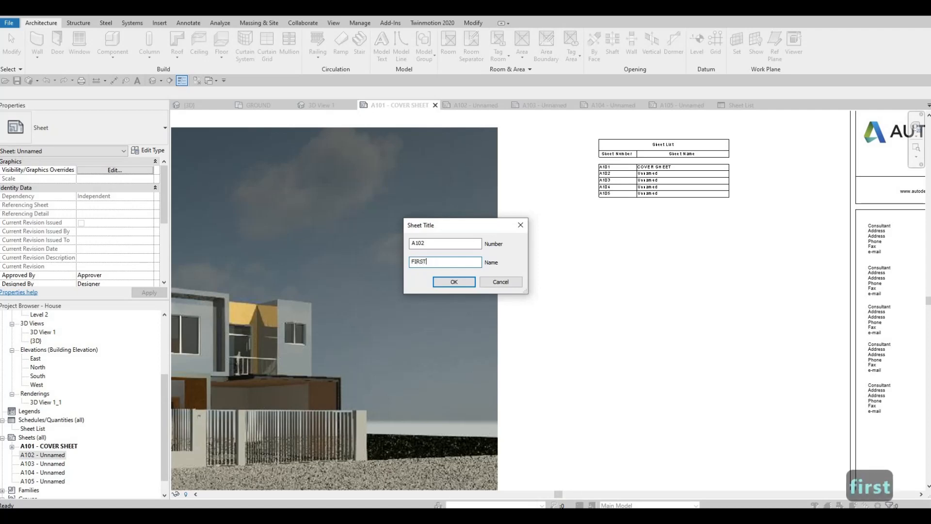
type("F;")
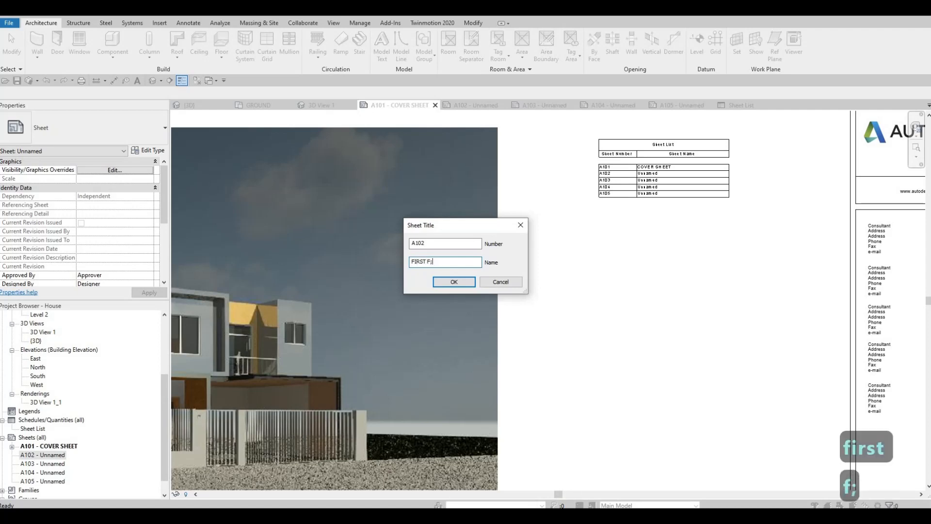
key("BackSpace")
type("LL")
key("BackSpace")
type("OOR")
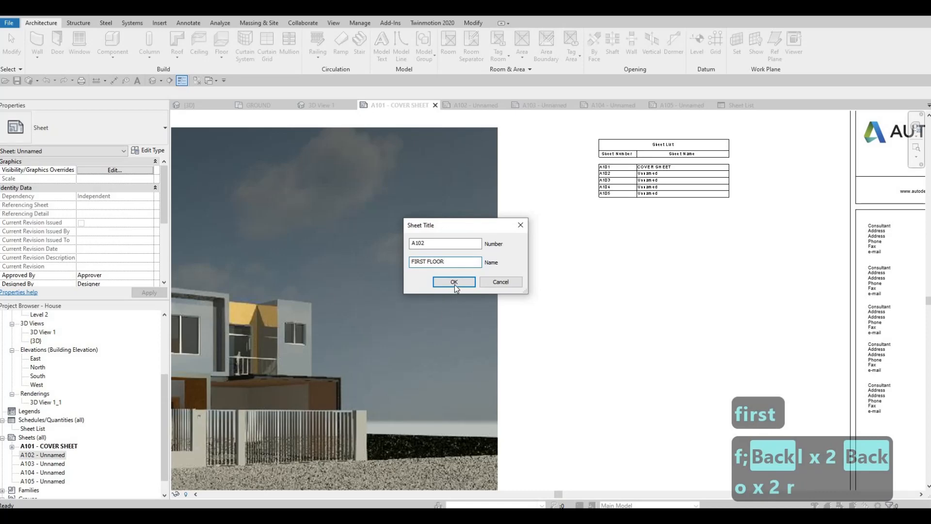
left_click(455, 284)
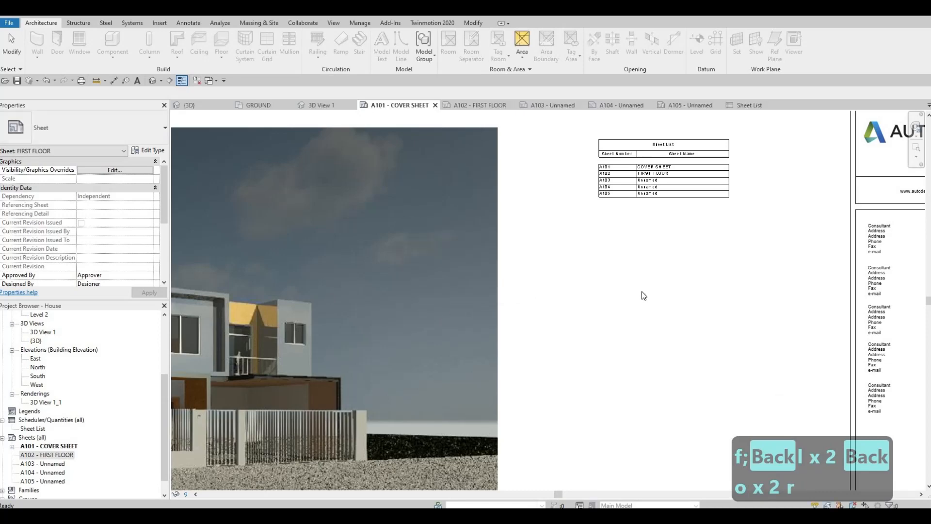
Step: Open sheet A103 and change its sheet name to SECOND FLOOR in the title block
scroll(650, 284, "down", 3)
middle_click_drag(576, 381, 565, 329)
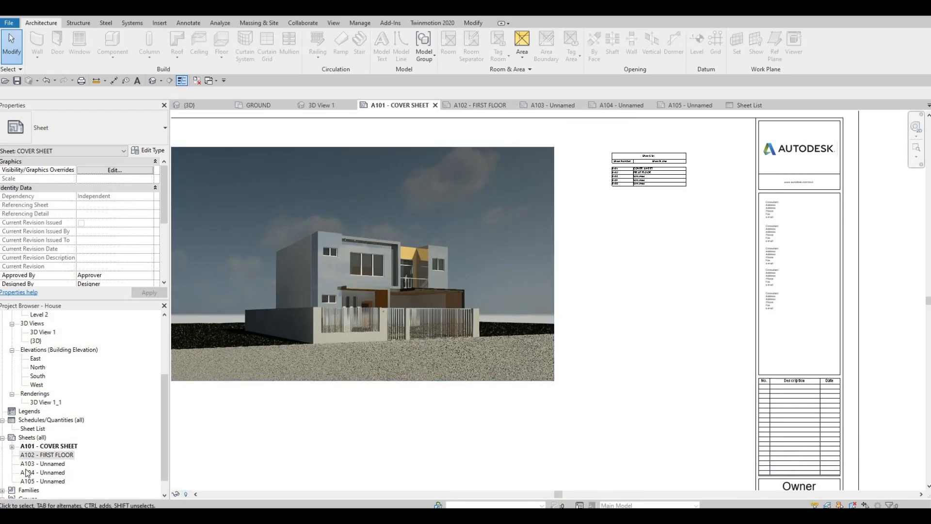
left_click(533, 103)
scroll(764, 417, "up", 5)
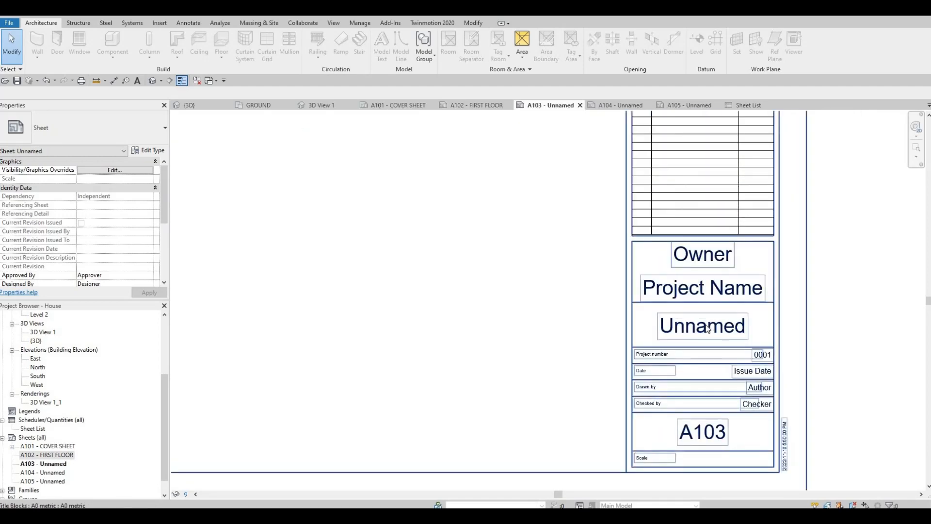
left_click(698, 329)
left_click(669, 331)
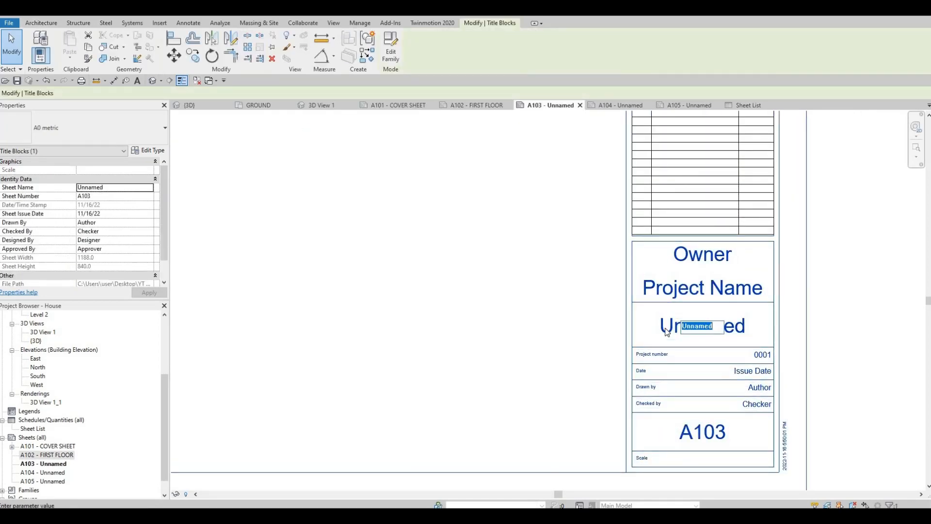
type("S")
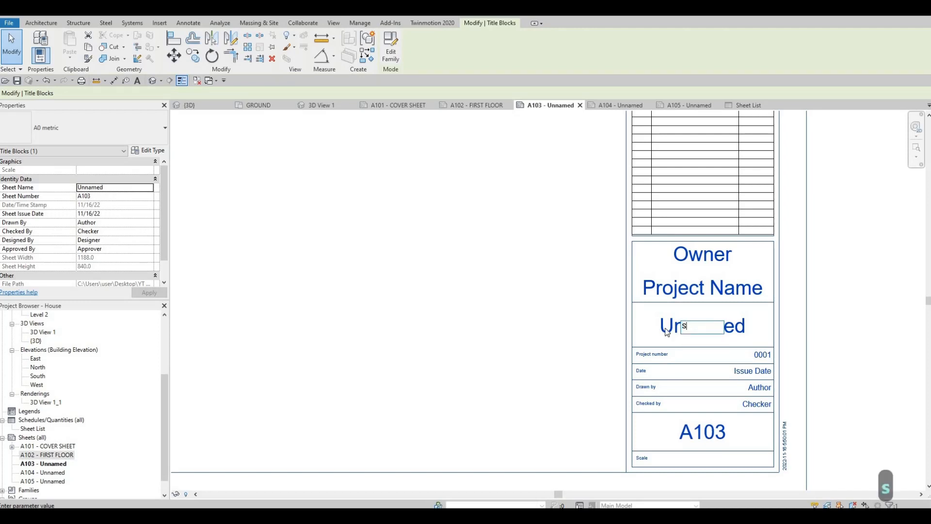
type("ECOND FLOOR")
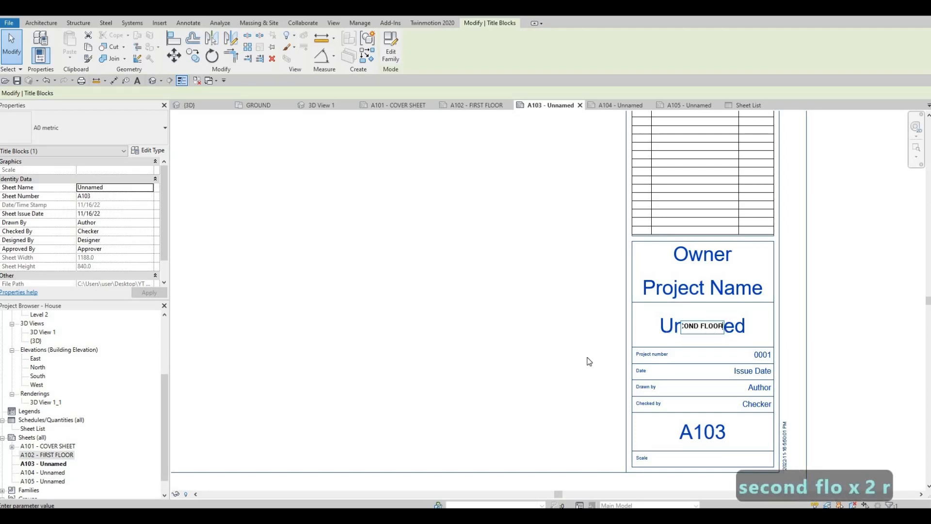
left_click(576, 363)
scroll(588, 310, "down", 2)
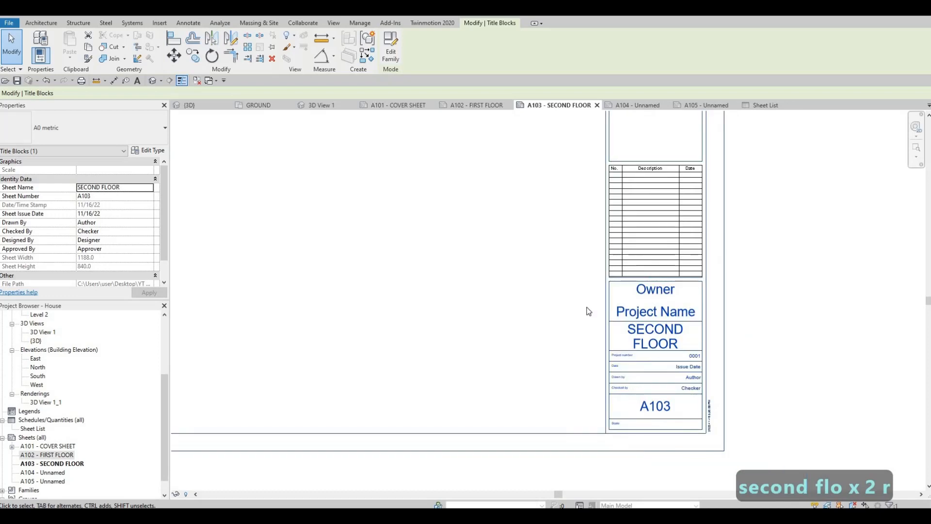
Step: Open sheet A104 and try to change its sheet name to ELEVATION in the title block
scroll(593, 312, "down", 4)
middle_click_drag(571, 313, 577, 327)
scroll(558, 345, "down", 1)
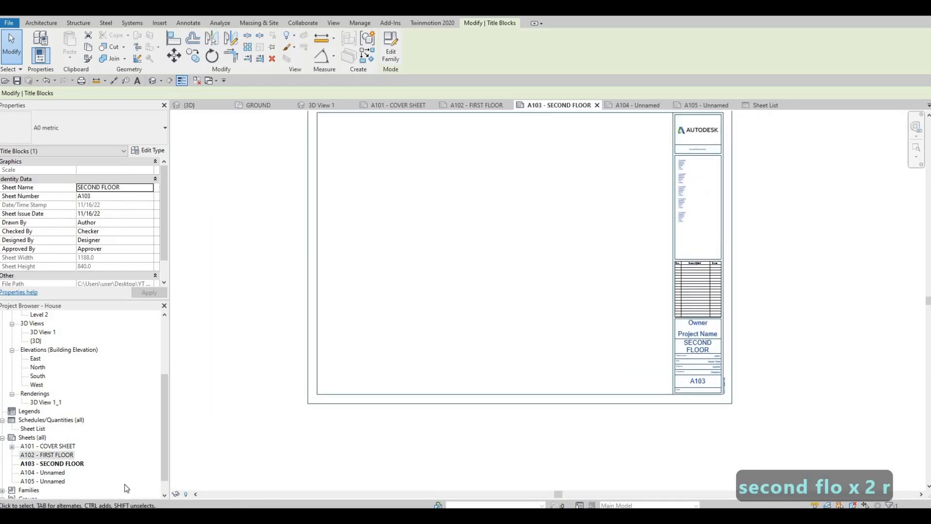
double_click(53, 473)
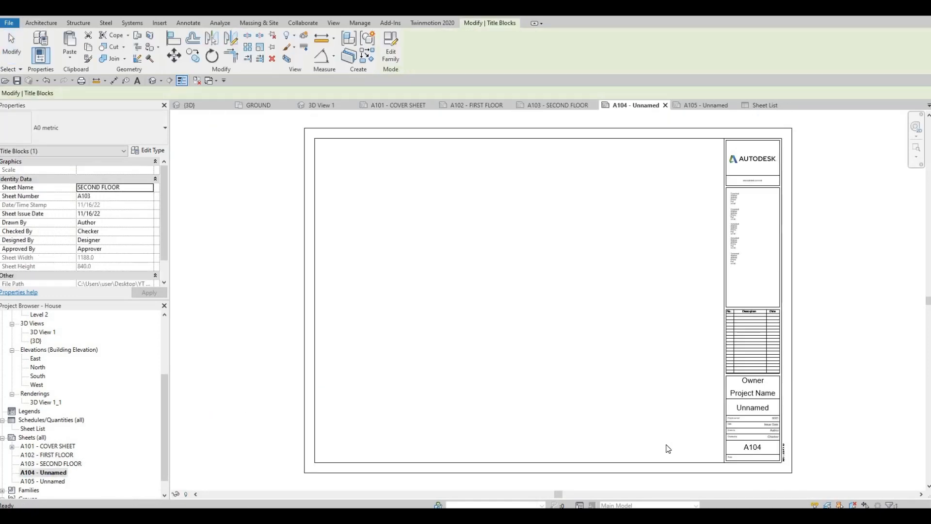
left_click(752, 410)
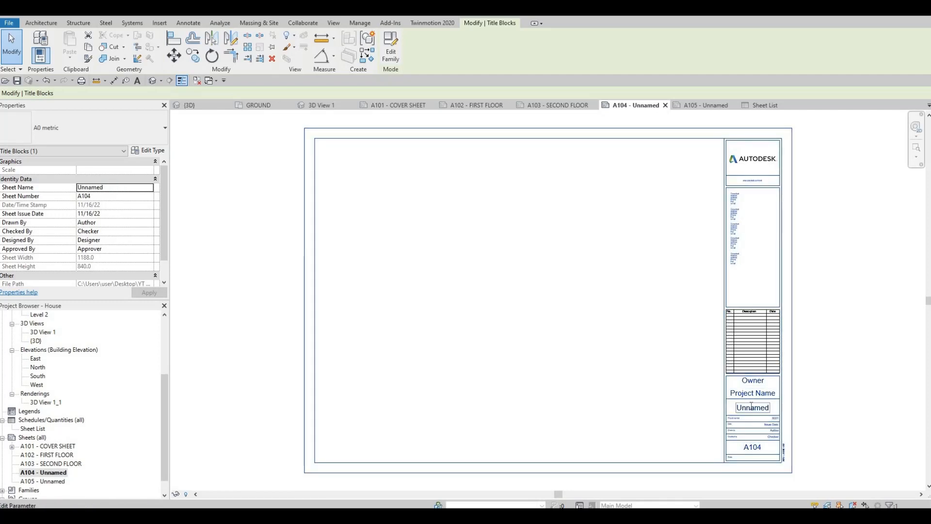
left_click(752, 407)
type("EL")
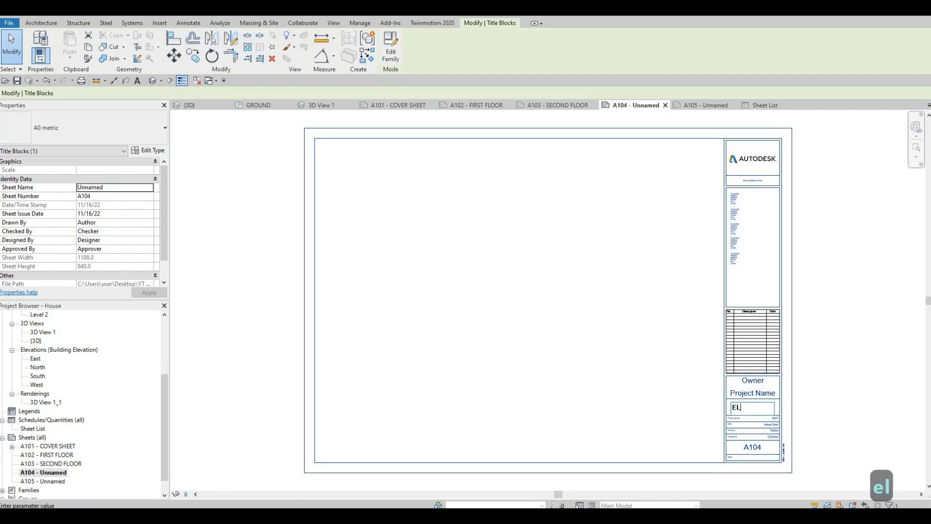
type("EVATION")
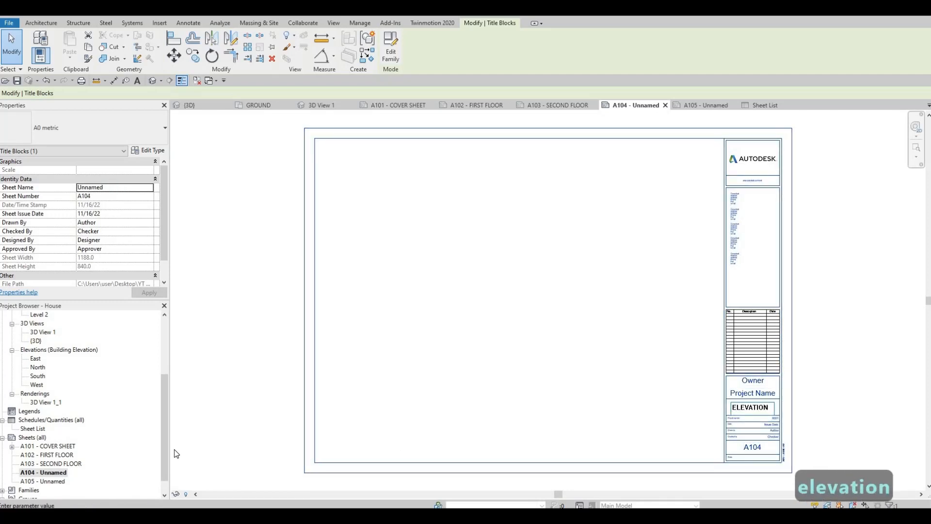
Step: Rename sheet A105 as ELEVATION and copy that name for reuse
left_click(54, 482)
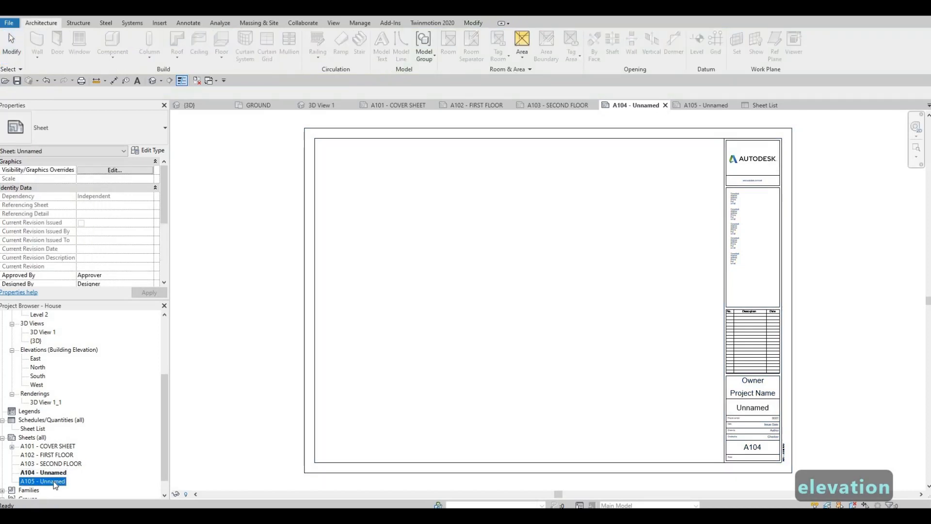
left_click(62, 480)
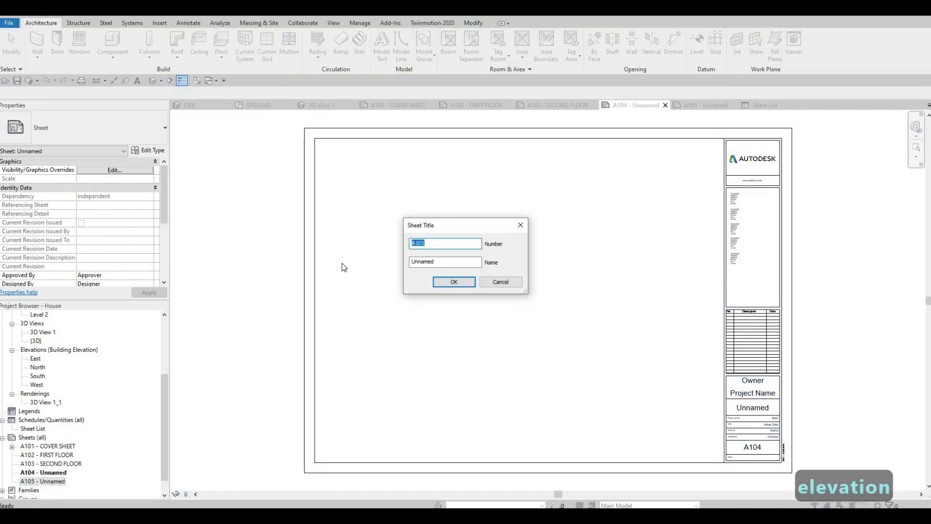
key("Tab")
type("ELEV")
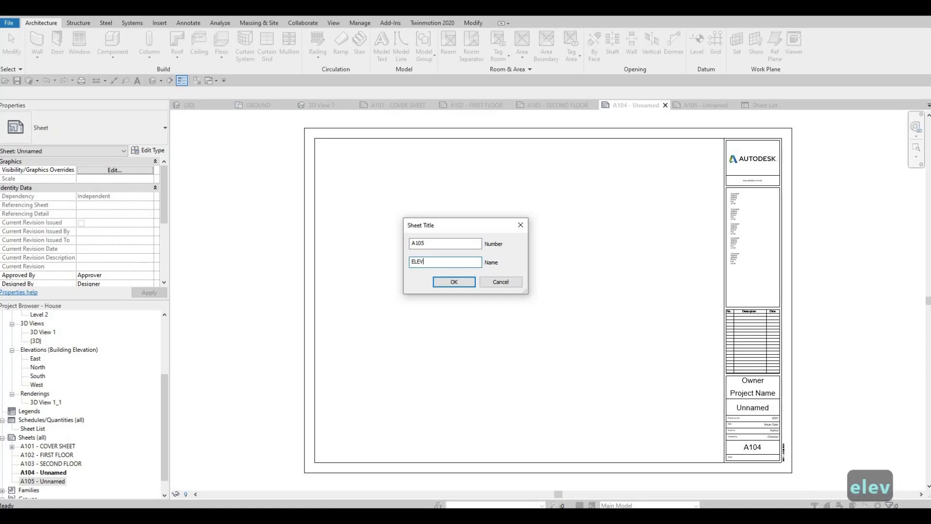
type("ATION")
key("ctrl+a")
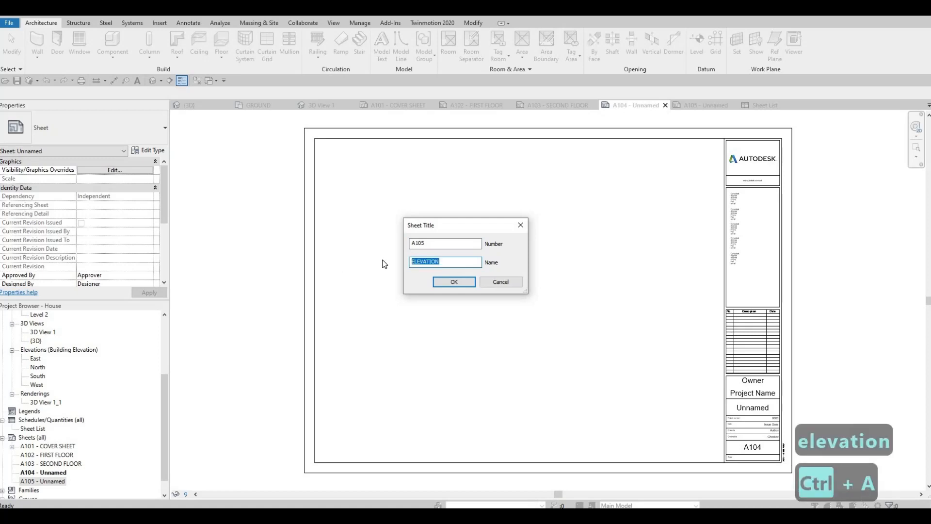
key("ctrl+c")
key("Return")
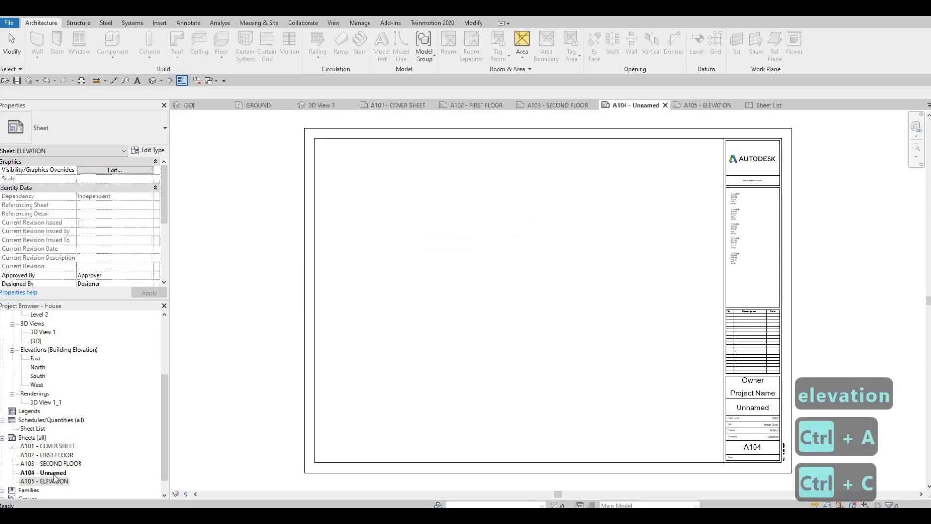
Step: Rename sheet A104 with the copied name ELEVATION
left_click(55, 474)
key("Escape")
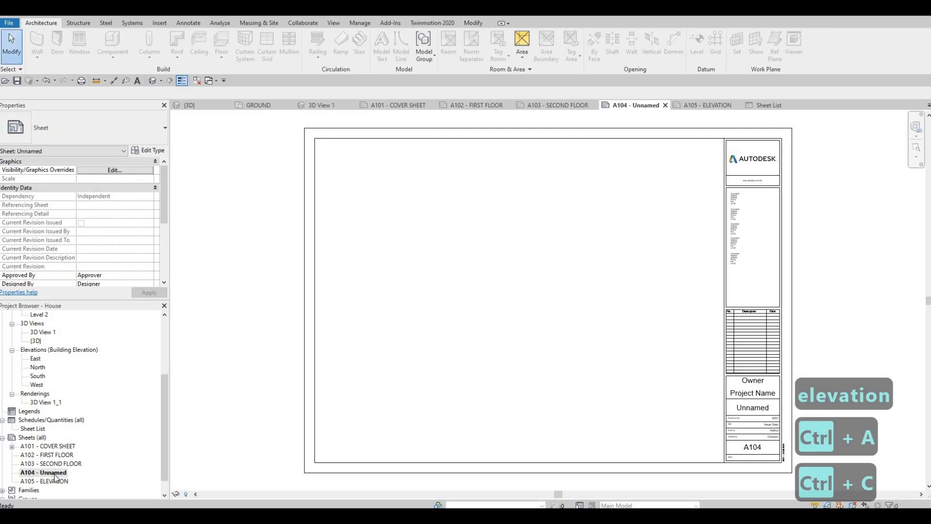
left_click(55, 474)
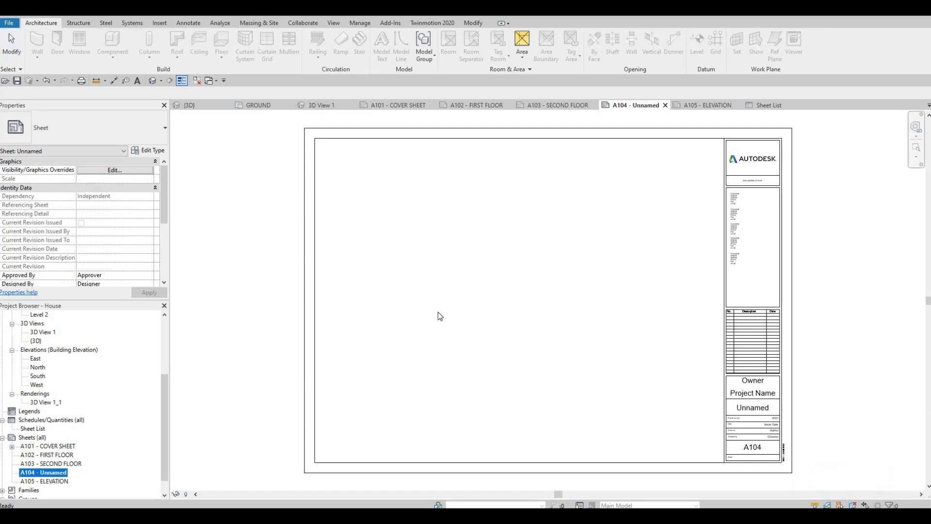
key("F2")
key("Tab")
key("ctrl+v")
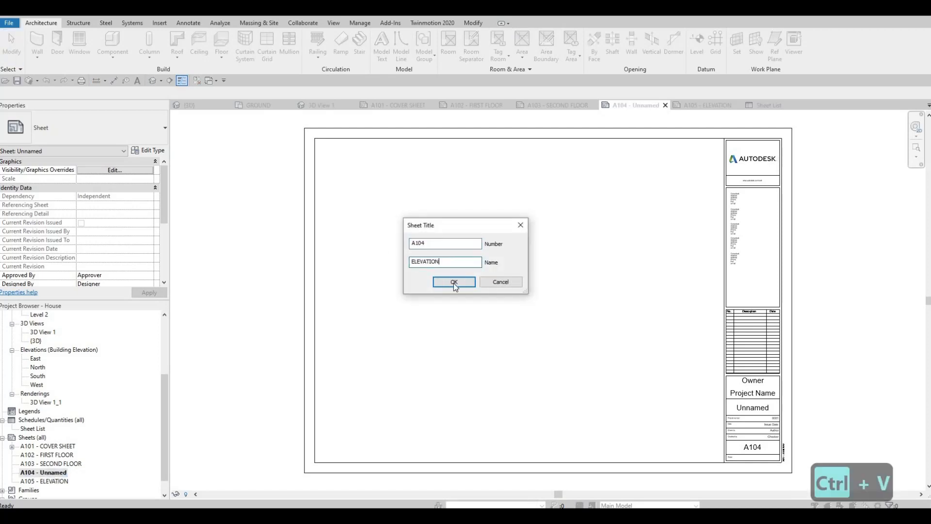
left_click(453, 283)
scroll(534, 302, "down", 2)
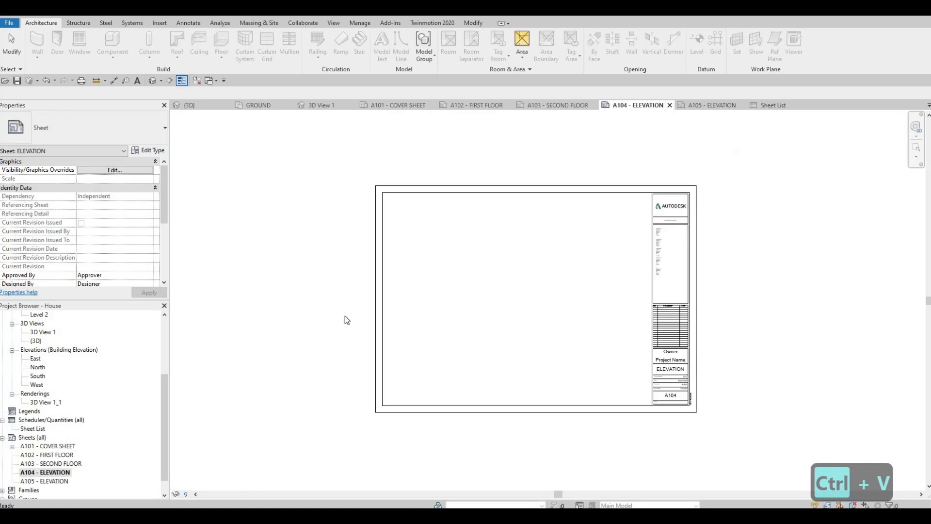
Step: Return to the A101 cover sheet and examine the sheet names in the placed sheet list
left_click(402, 105)
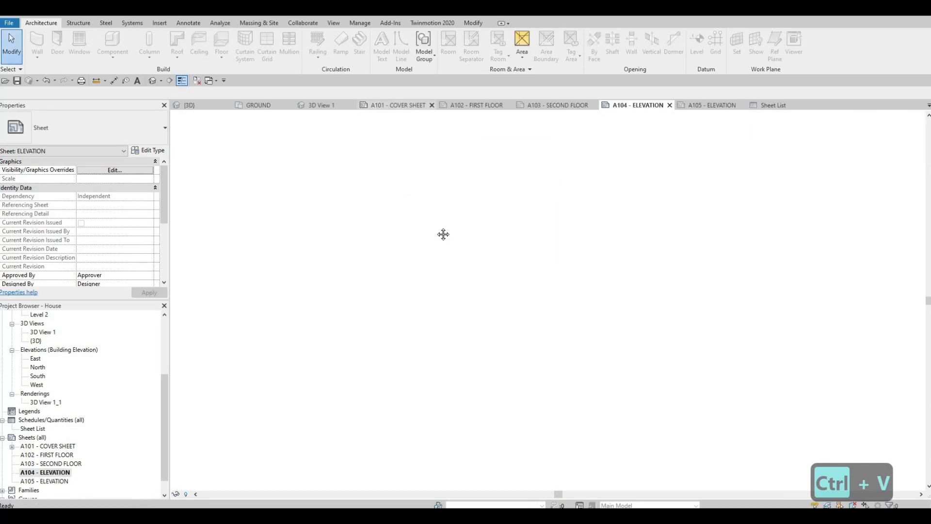
scroll(546, 237, "up", 2)
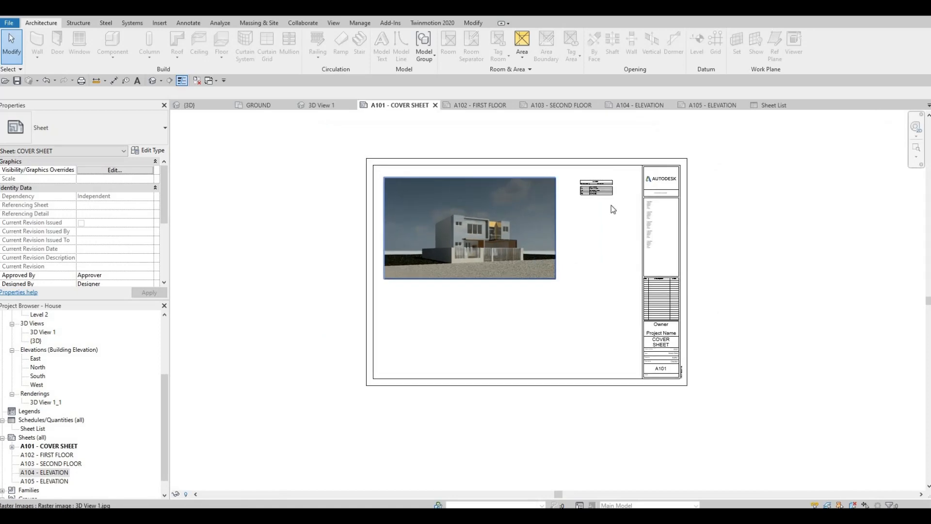
left_click(604, 199)
scroll(521, 237, "up", 3)
scroll(520, 237, "up", 3)
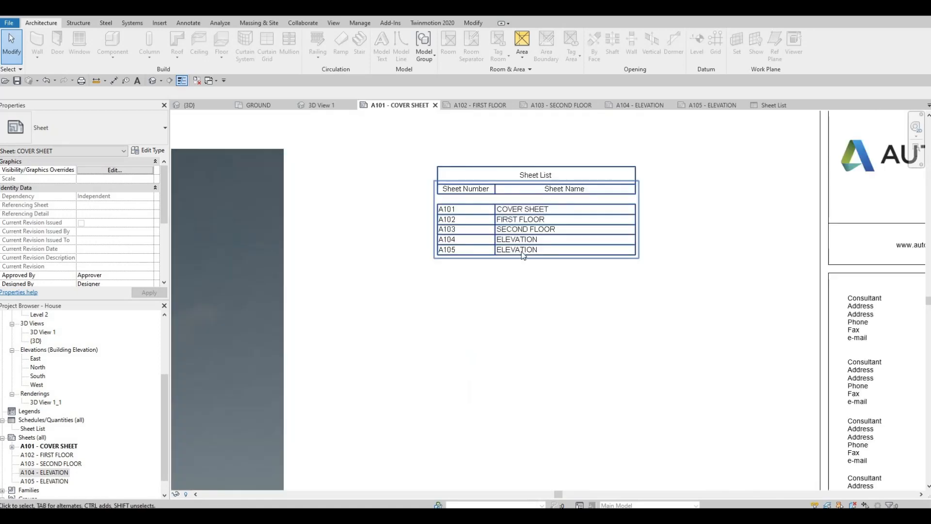
scroll(553, 239, "down", 1)
left_click(543, 253)
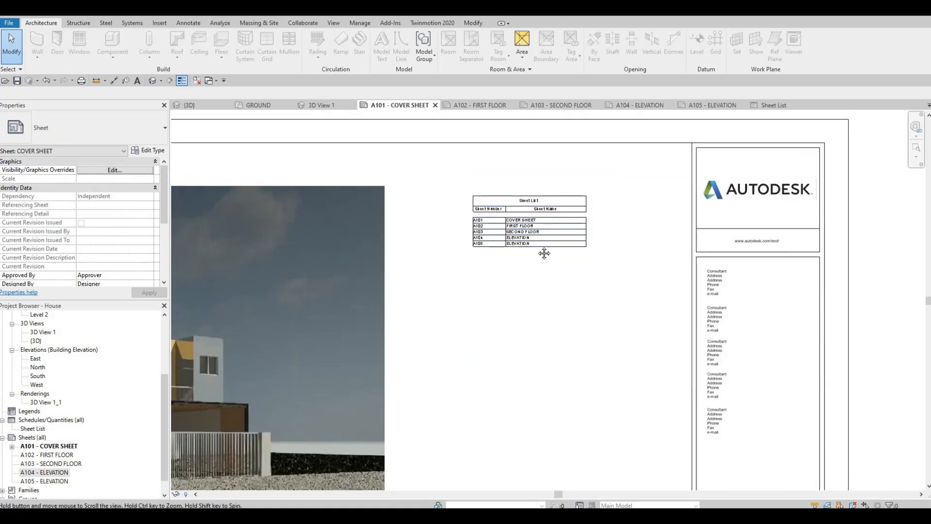
scroll(523, 238, "down", 2)
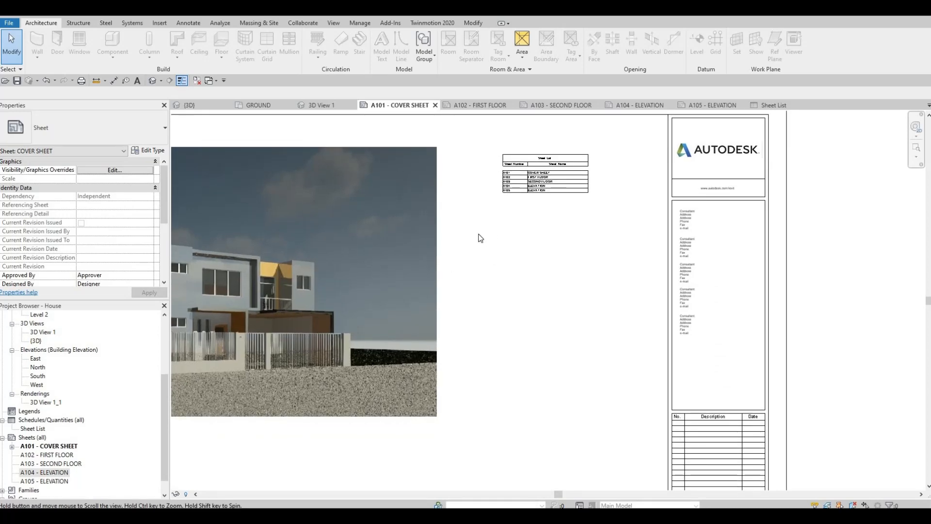
scroll(538, 170, "down", 2)
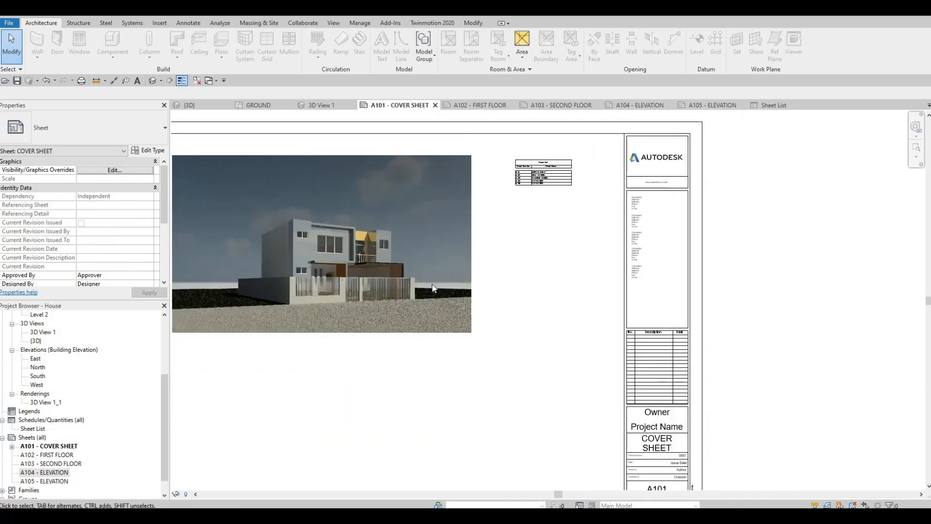
Step: Open sheet A102 - FIRST FLOOR and place the Level 1 floor plan view on it
double_click(51, 456)
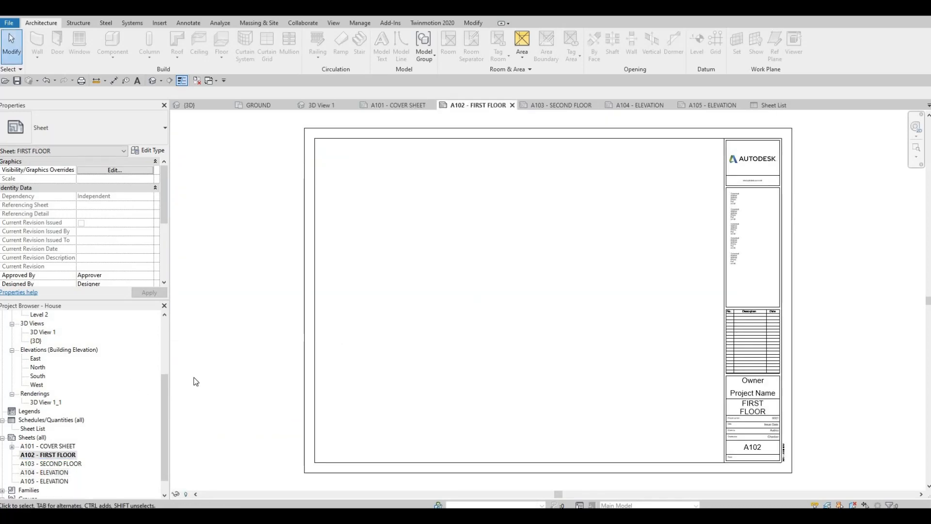
scroll(79, 397, "up", 1)
scroll(79, 397, "up", 2)
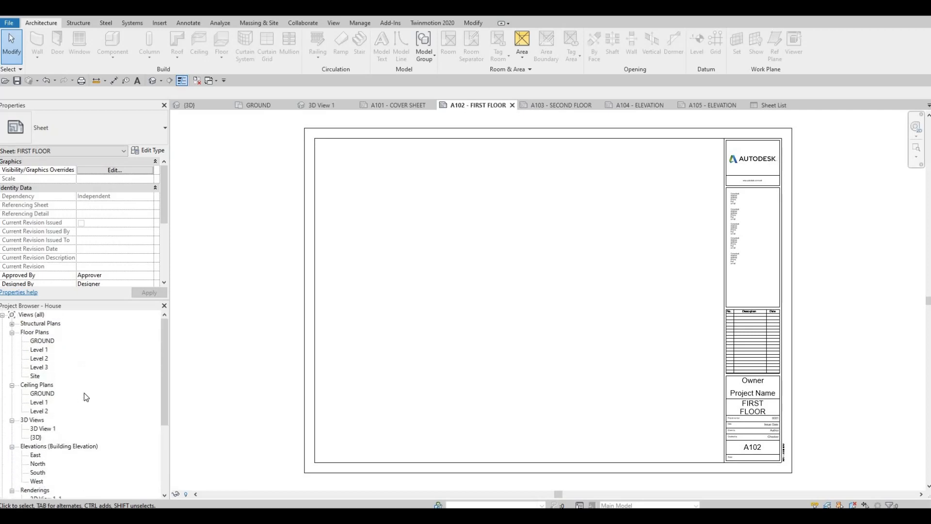
left_click(46, 352)
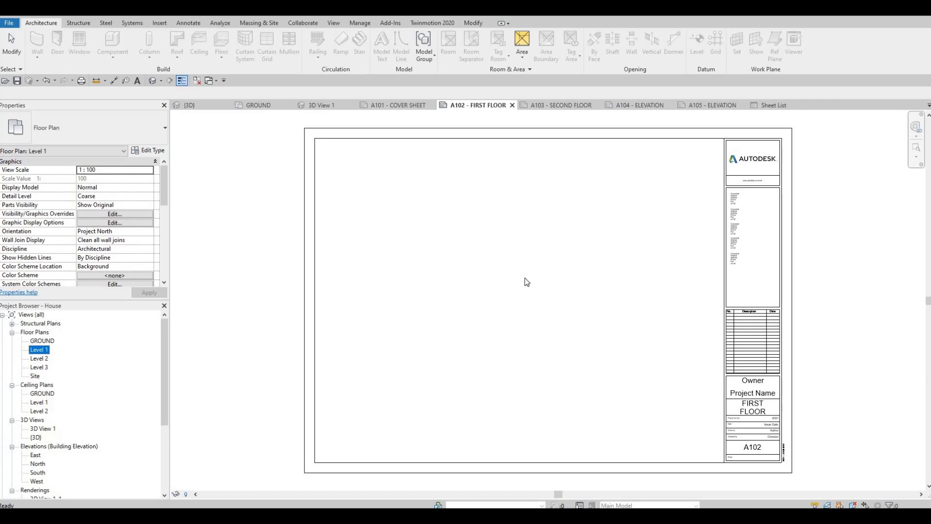
left_click(521, 302)
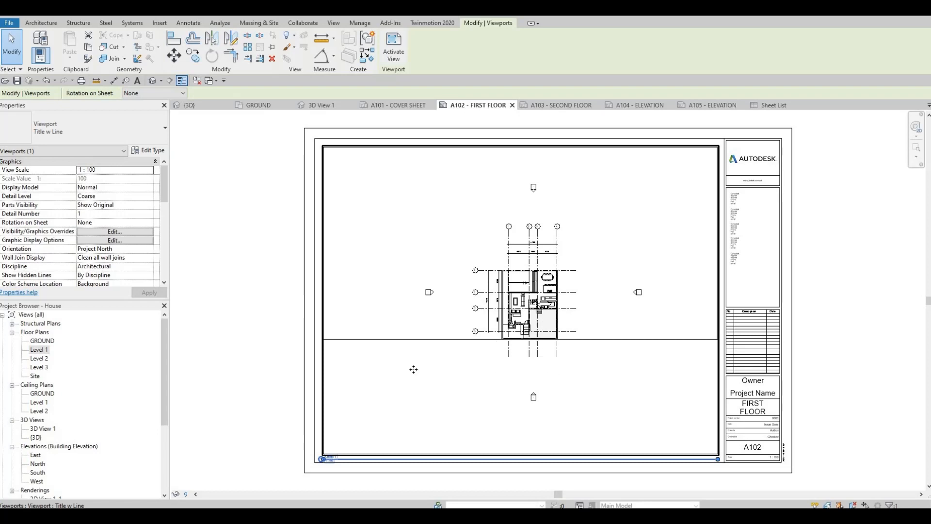
key("Escape")
key("Escape")
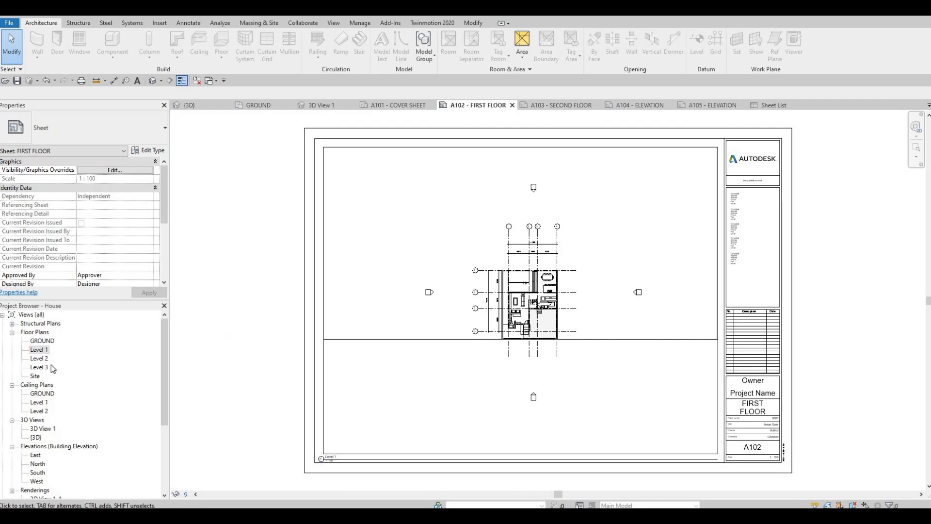
Step: Open the Level 1 floor plan and set its view scale to 1 : 50
double_click(41, 350)
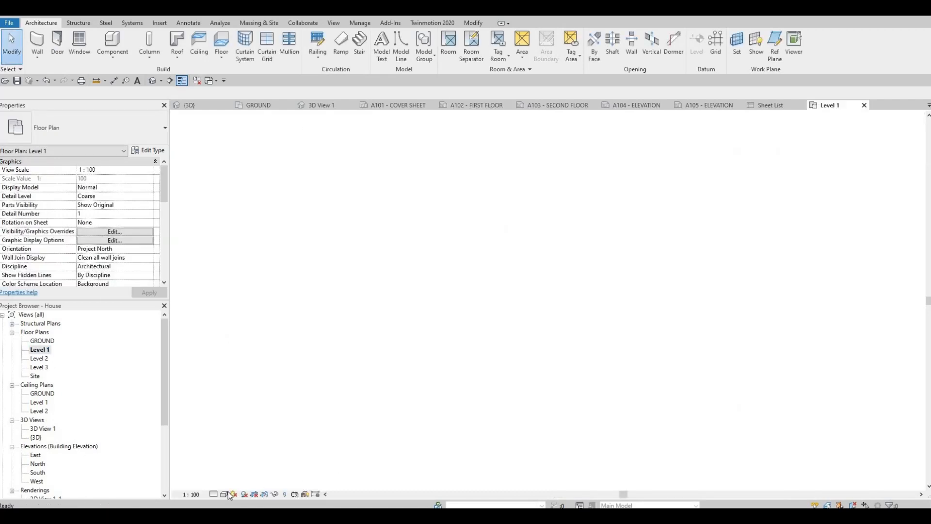
left_click(196, 498)
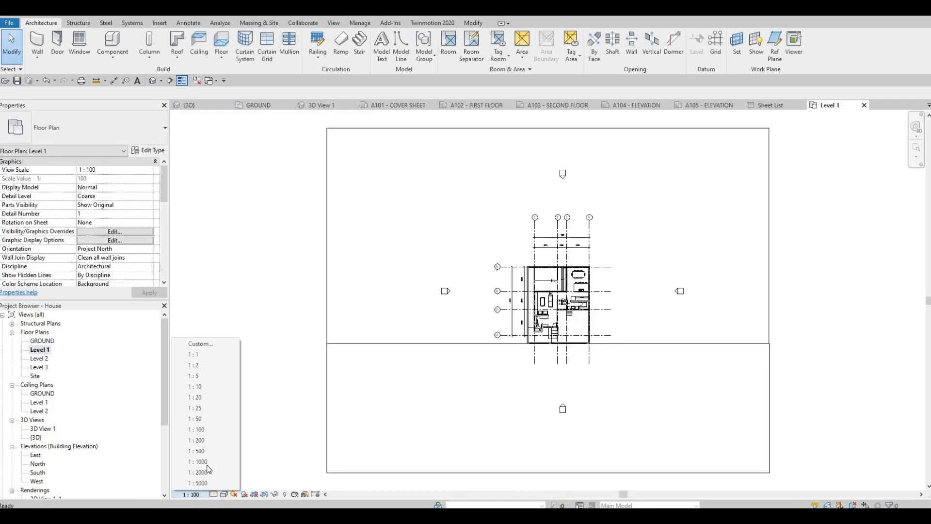
left_click(209, 420)
key("Escape")
key("Escape")
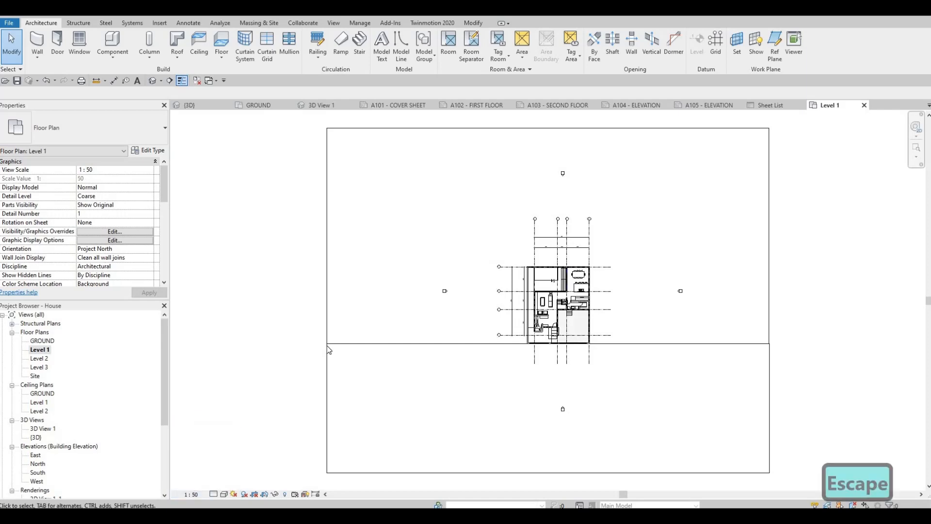
Step: Enable Crop View, Crop Region Visible and Annotation Crop for the Level 1 floor plan and apply the settings
left_click(332, 316)
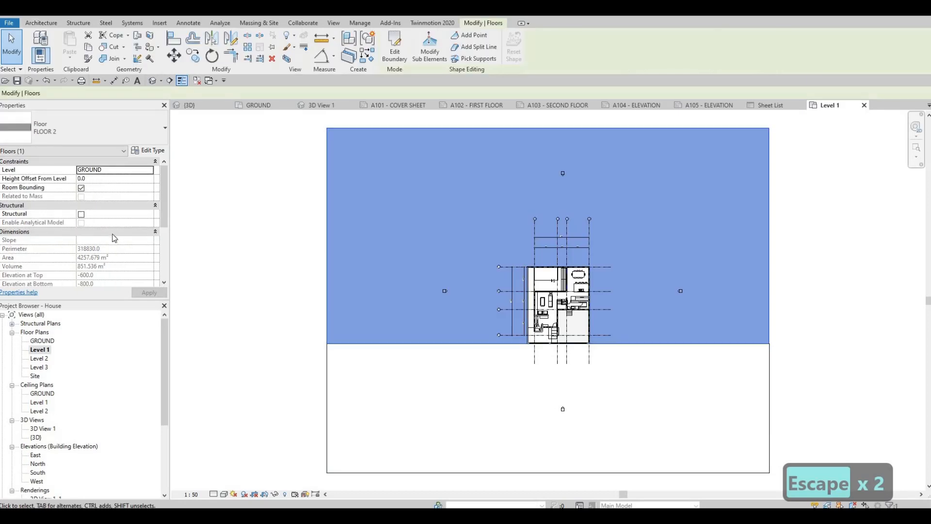
key("Escape")
scroll(81, 248, "down", 3)
scroll(80, 248, "down", 3)
scroll(92, 228, "up", 5)
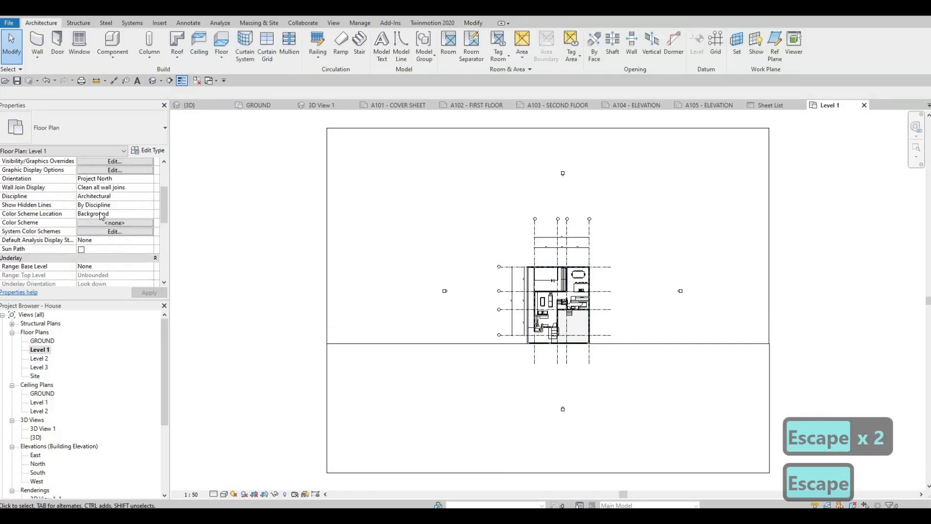
scroll(93, 214, "down", 3)
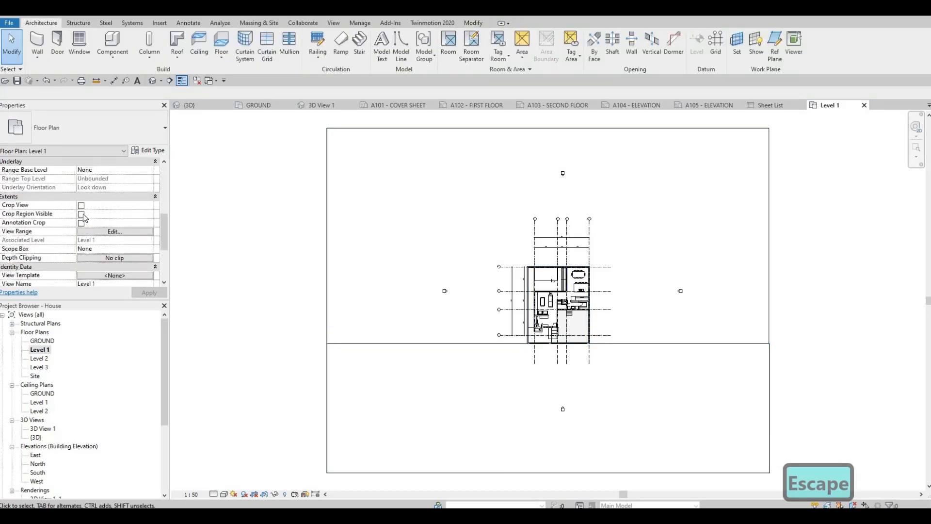
left_click(81, 214)
left_click(81, 223)
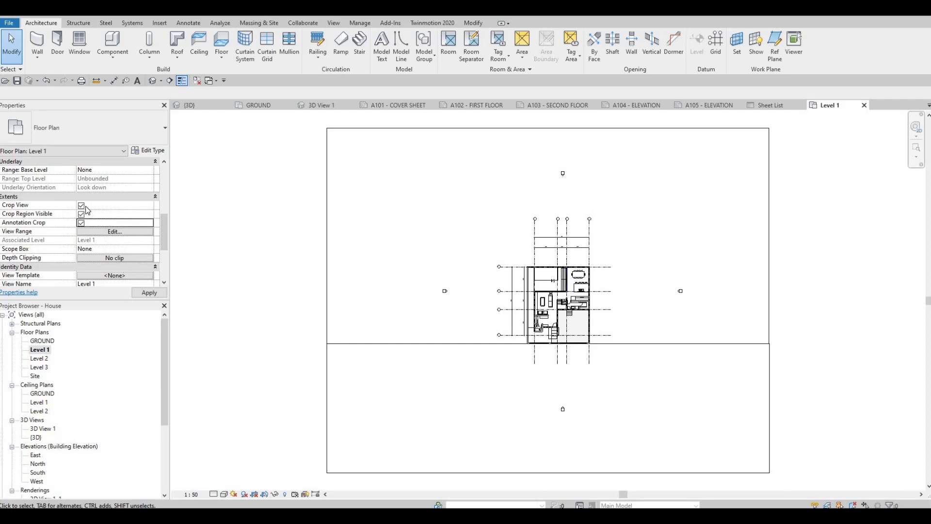
left_click(148, 293)
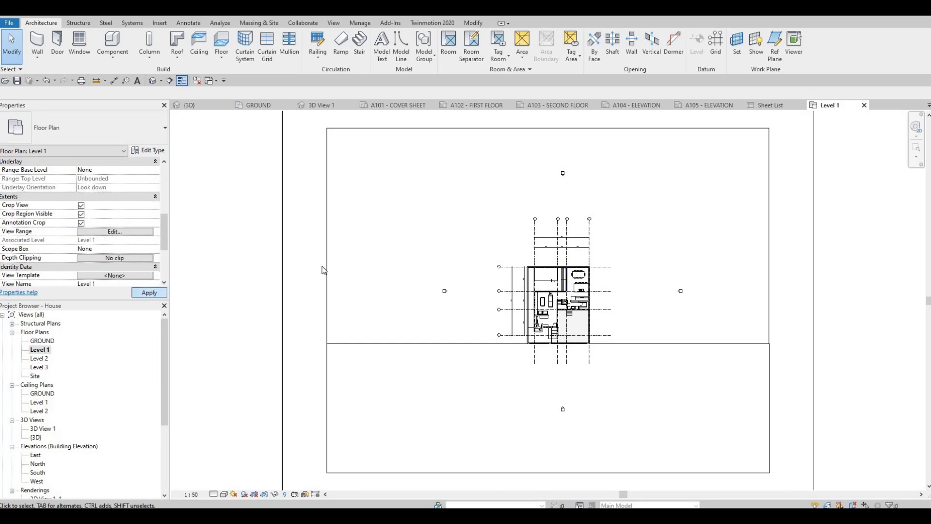
Step: Pull the left and right edges of the Level 1 crop region in close to the house plan and its grids
scroll(321, 266, "down", 3)
left_click_drag(301, 284, 476, 231)
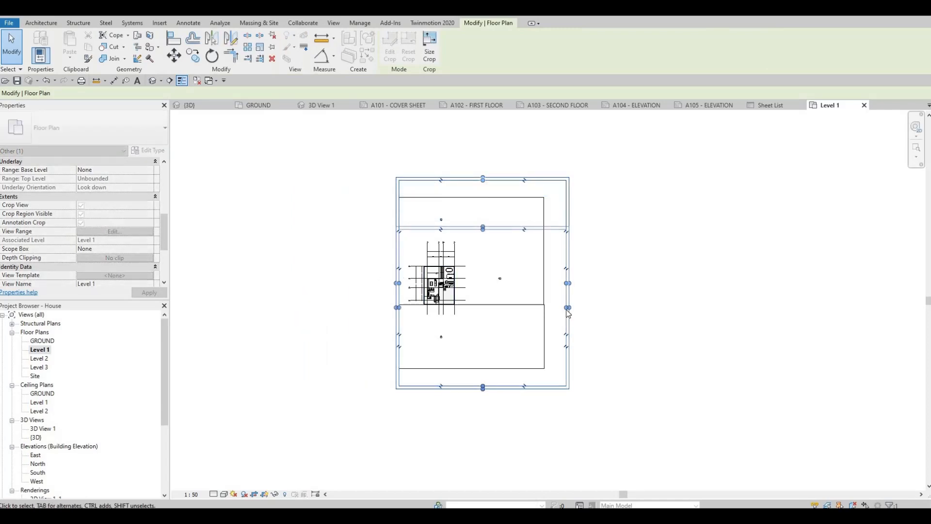
left_click_drag(568, 309, 437, 319)
scroll(437, 318, "up", 2)
scroll(441, 318, "up", 2)
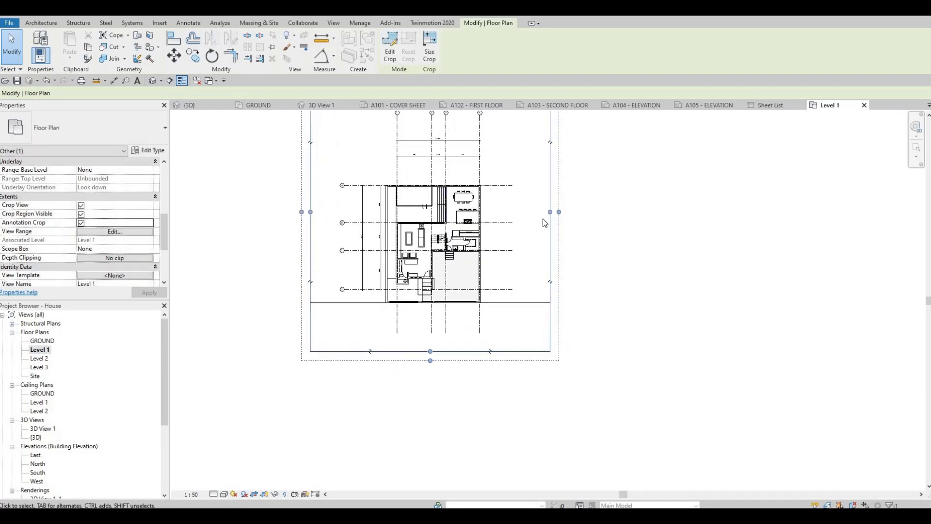
left_click_drag(514, 213, 515, 213)
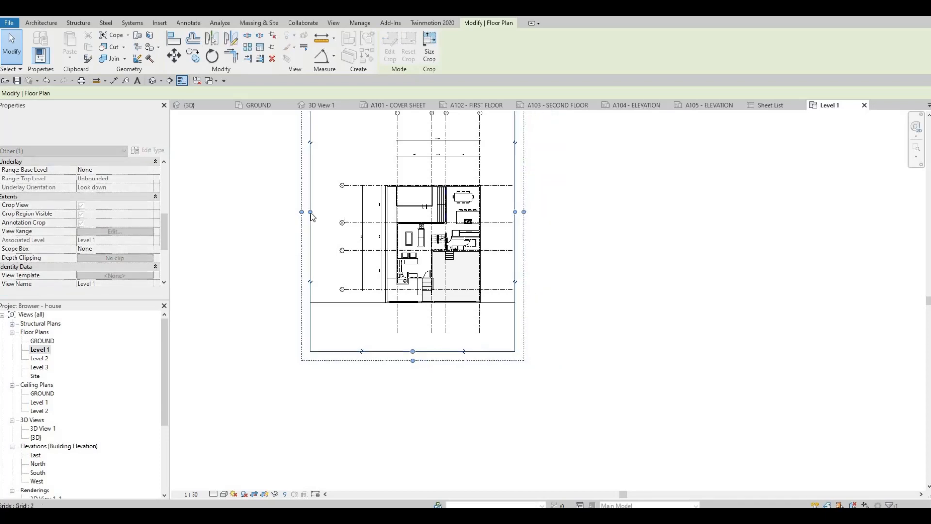
left_click_drag(311, 213, 355, 214)
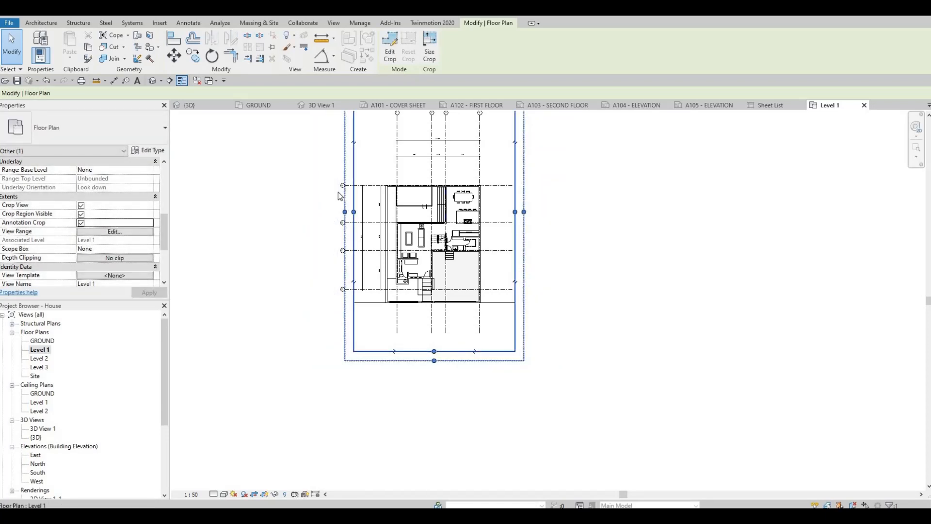
Step: Pull the top crop edge down to the grid bubbles and the bottom edge up to just below the house
middle_click_drag(349, 202, 344, 249)
scroll(395, 242, "up", 1)
middle_click_drag(429, 121, 431, 188)
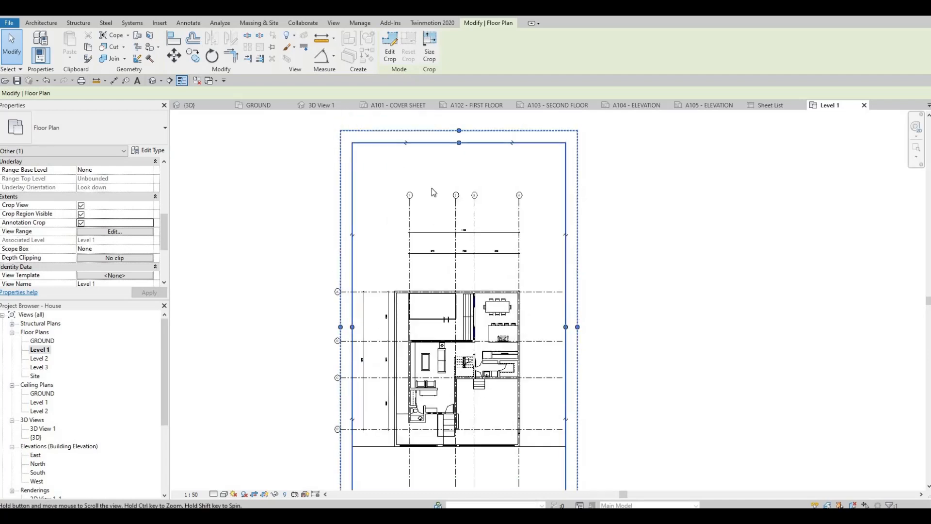
scroll(432, 188, "down", 1)
left_click_drag(434, 179, 430, 363)
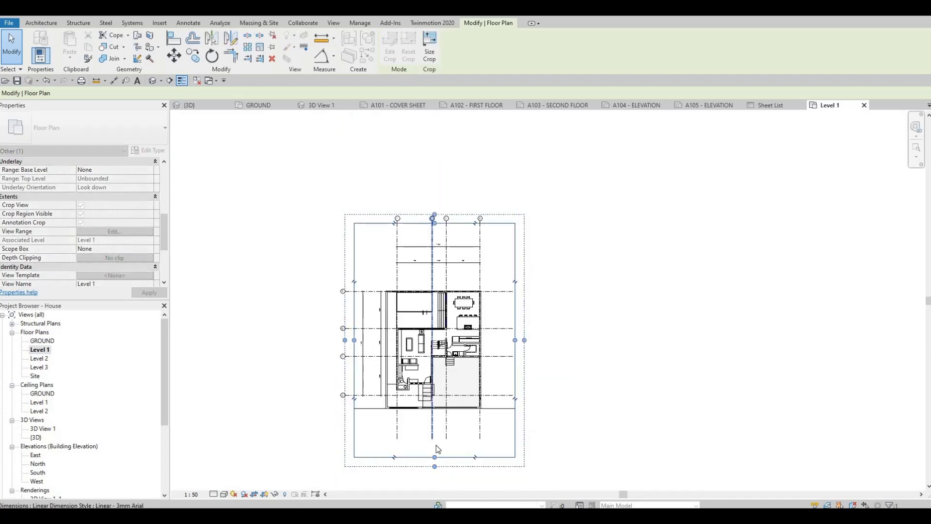
left_click_drag(438, 455, 441, 417)
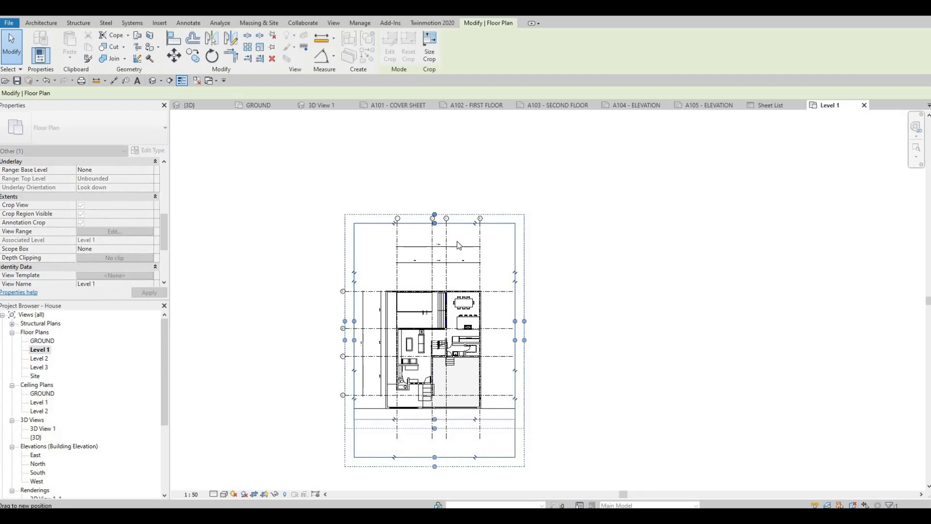
scroll(432, 276, "up", 1)
middle_click_drag(435, 275, 431, 266)
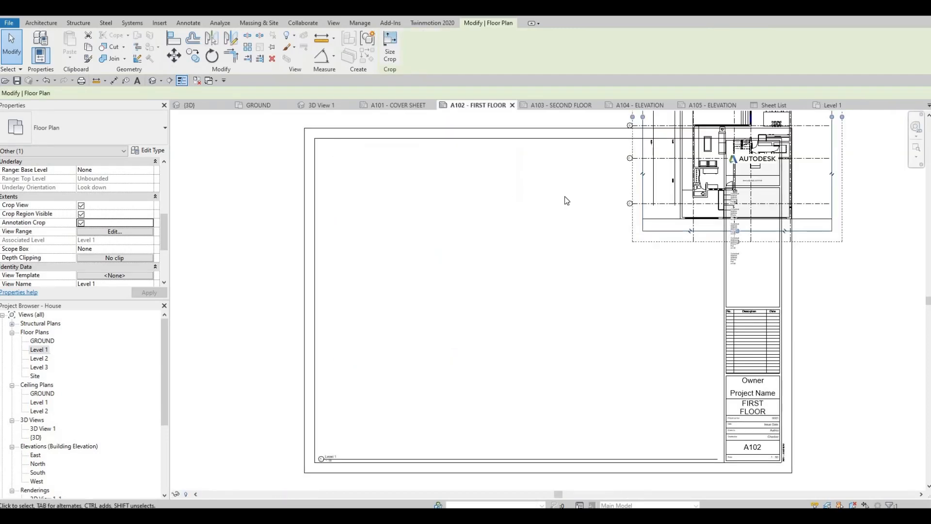
Step: Return to sheet A102 and move the cropped Level 1 viewport into the left part of the sheet border
scroll(579, 184, "down", 4)
left_click_drag(526, 216, 478, 223)
scroll(467, 187, "up", 2)
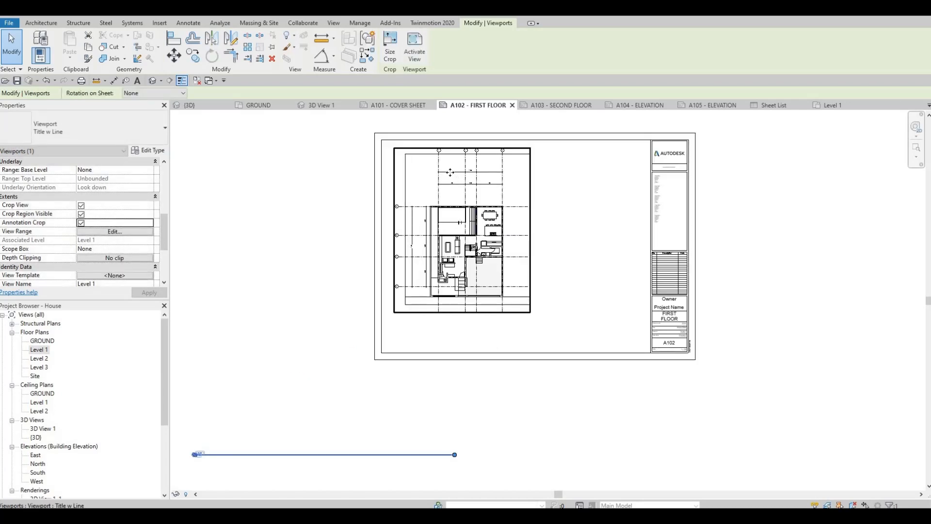
scroll(485, 204, "up", 1)
scroll(499, 219, "down", 1)
scroll(509, 194, "down", 2)
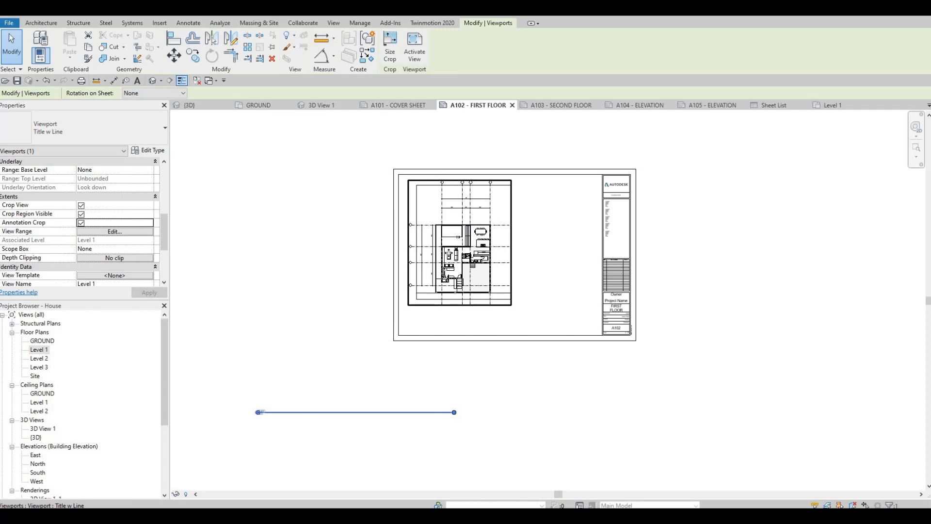
Step: Move the Level 1 view title from outside the sheet to just beneath the floor plan viewport
middle_click_drag(397, 291, 388, 208)
scroll(388, 208, "down", 1)
key("Escape")
key("Escape")
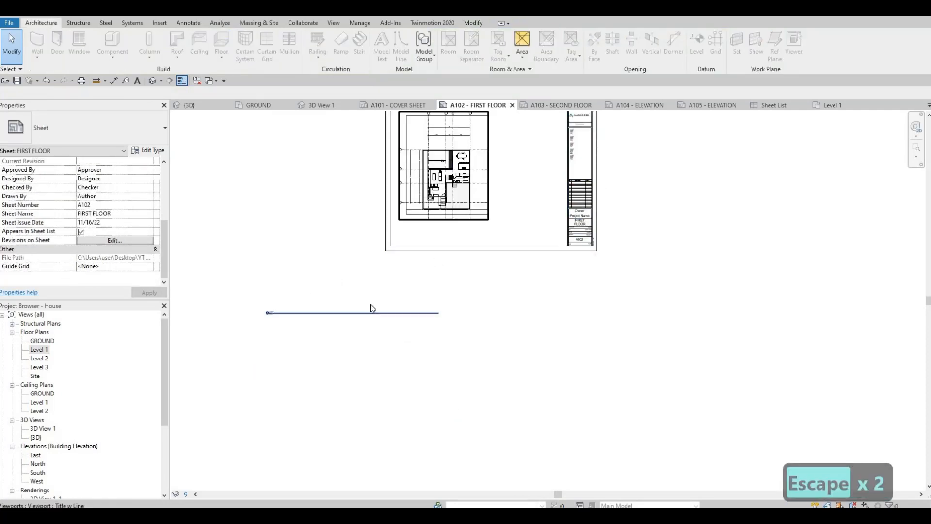
key("Escape")
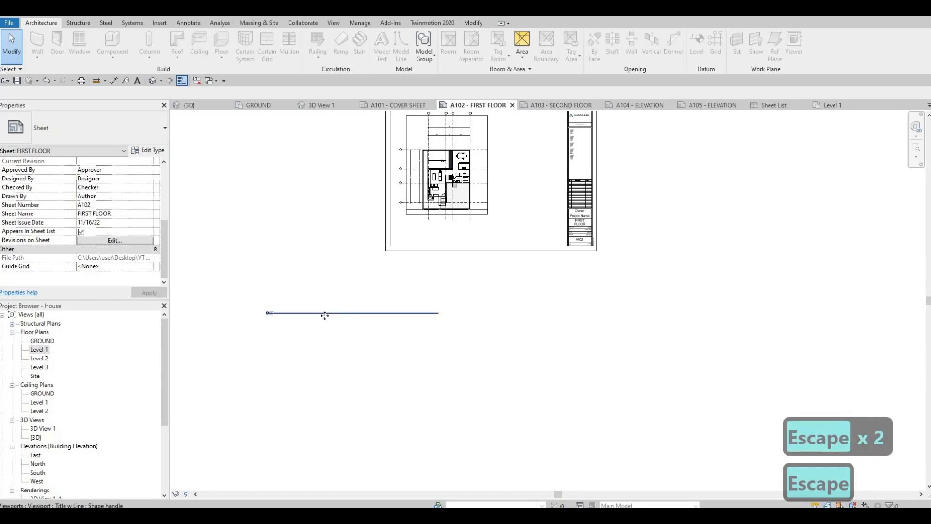
left_click(323, 314)
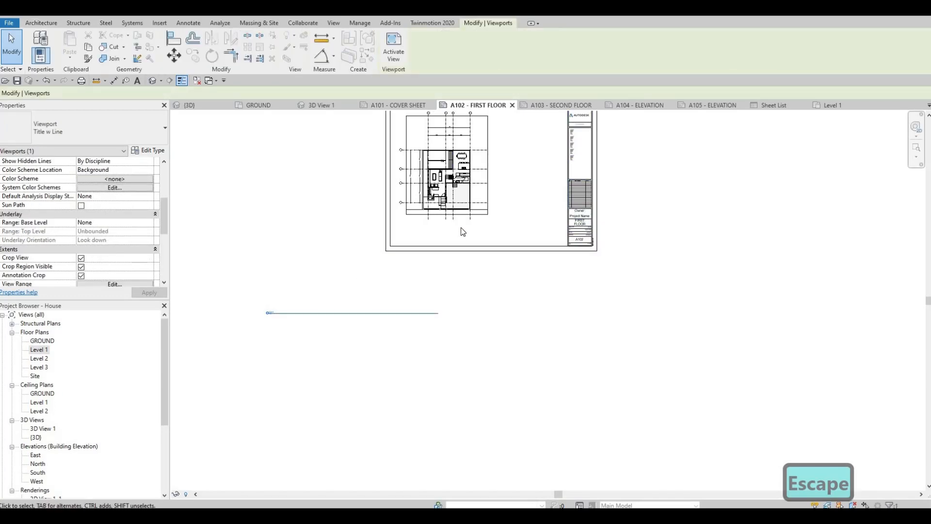
key("Escape")
key("Escape")
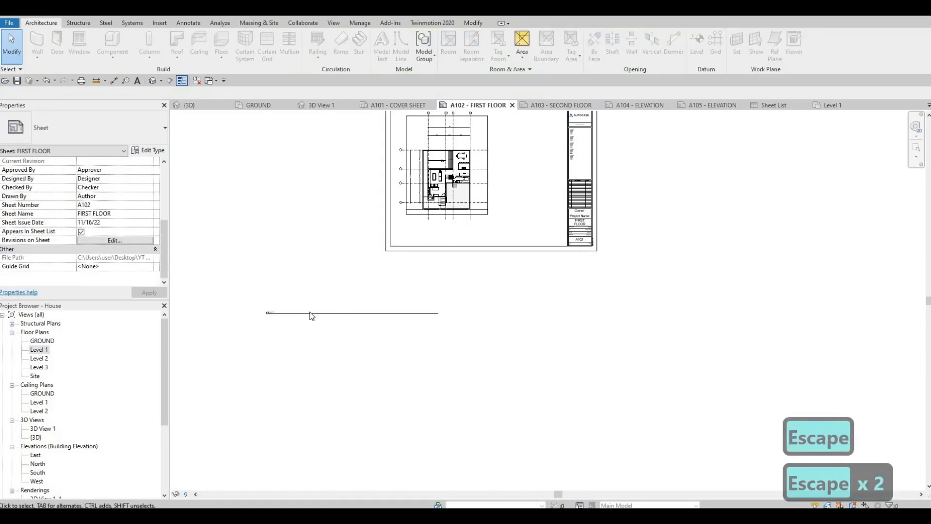
left_click_drag(301, 313, 438, 221)
scroll(438, 222, "up", 3)
middle_click_drag(437, 262, 430, 337)
key("Escape")
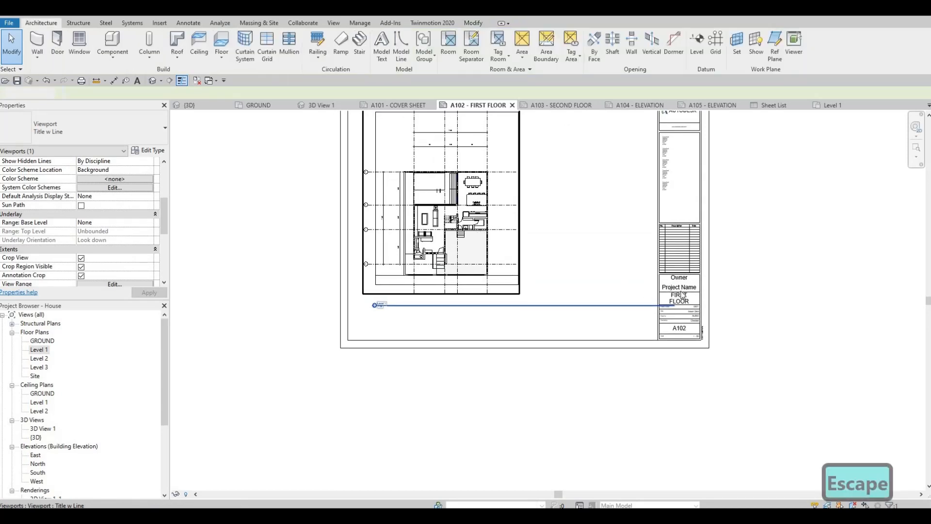
Step: Shorten the view title line of the Level 1 viewport so it extends just past the title text
left_click(496, 274)
key("Escape")
key("Escape")
scroll(496, 273, "down", 1)
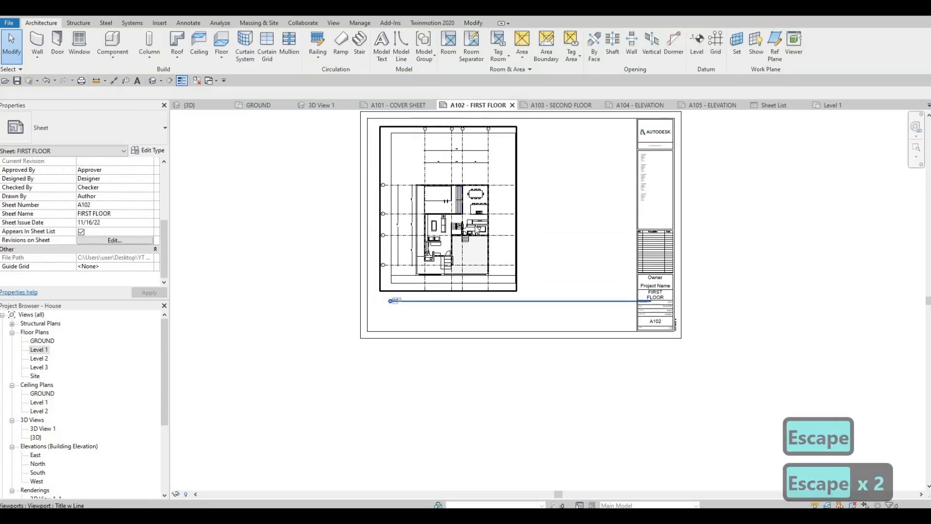
left_click(433, 236)
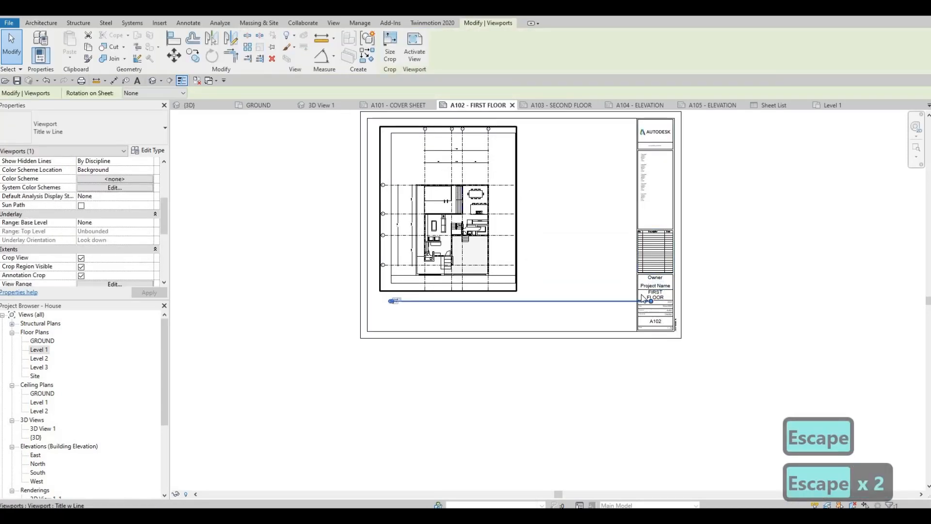
left_click_drag(652, 301, 409, 302)
scroll(407, 304, "up", 5)
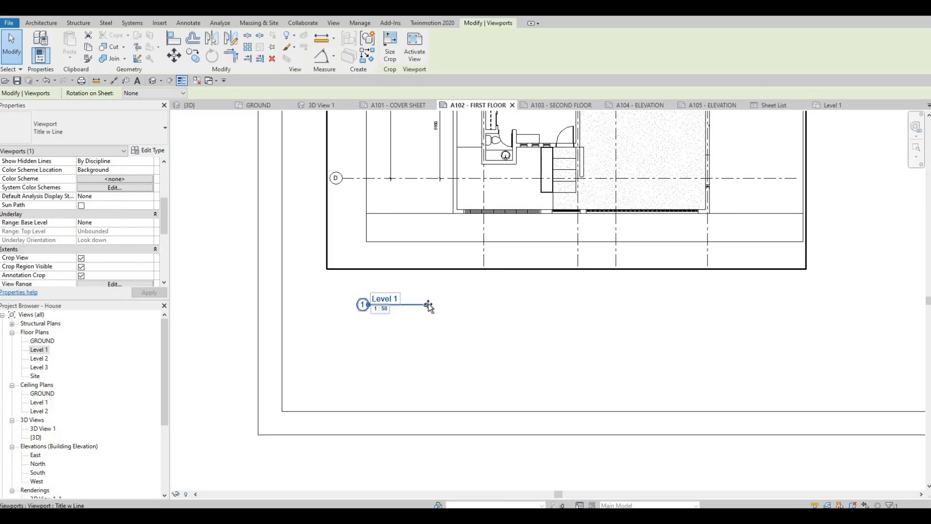
left_click_drag(425, 305, 436, 305)
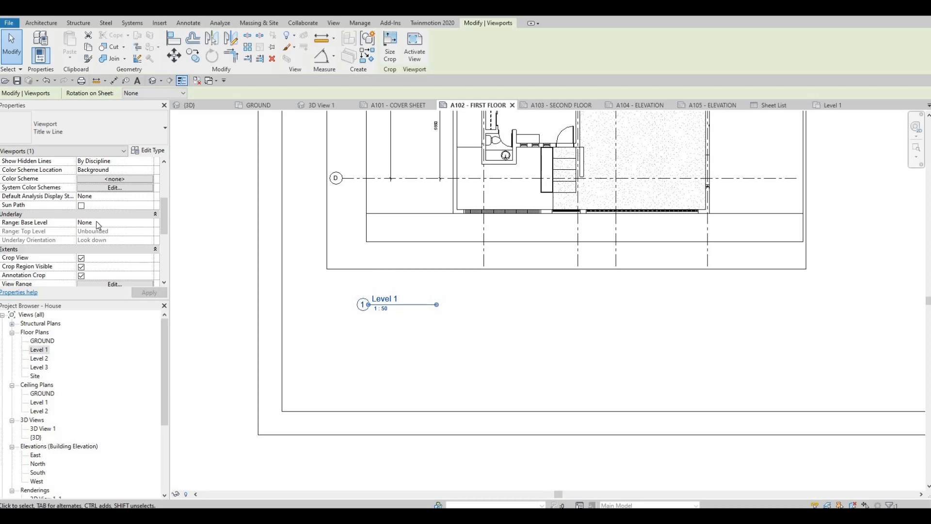
scroll(94, 225, "down", 4)
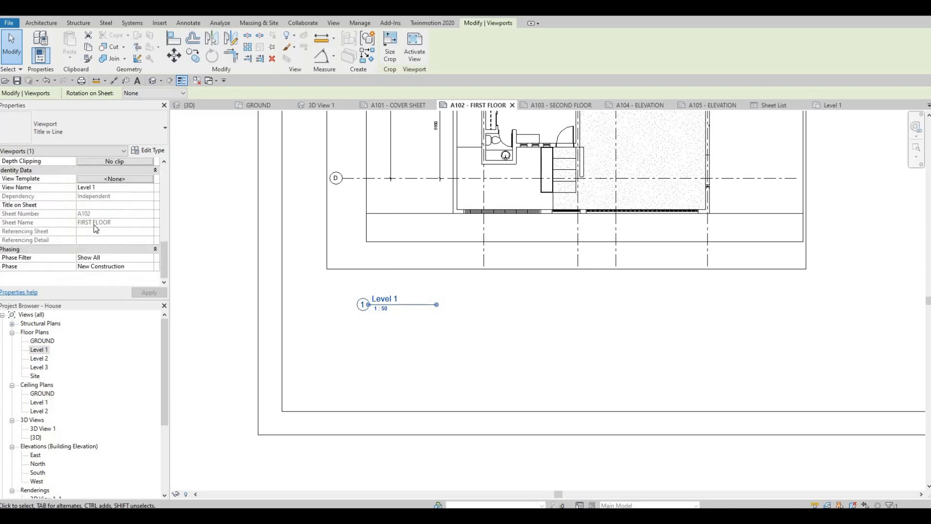
key("Escape")
key("Escape")
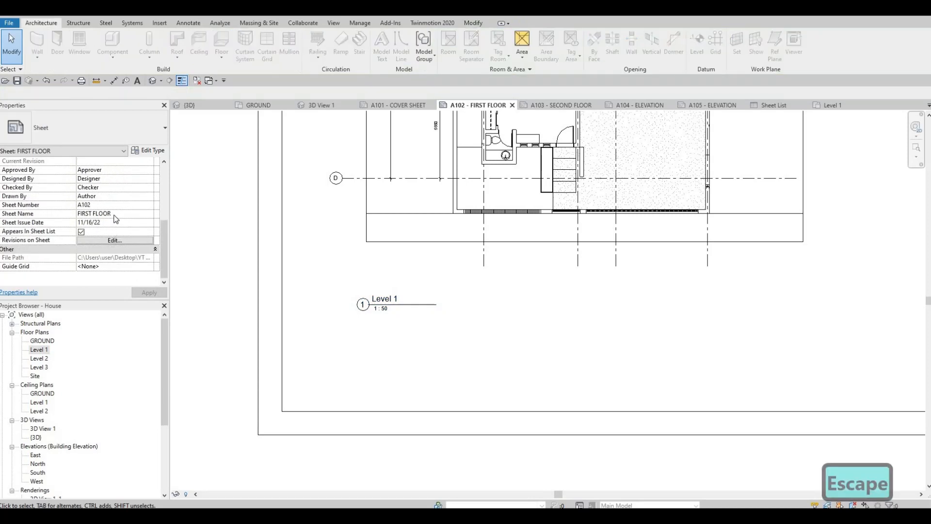
scroll(113, 221, "up", 4)
scroll(112, 222, "down", 4)
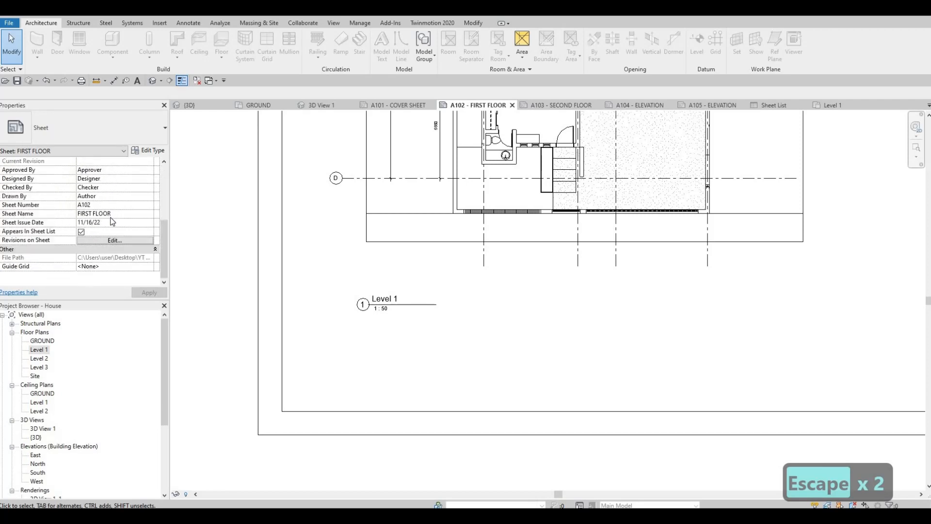
Step: Try to set the title on sheet of the Level 1 viewport to FIRST FLOOR
left_click(359, 297)
scroll(60, 214, "down", 5)
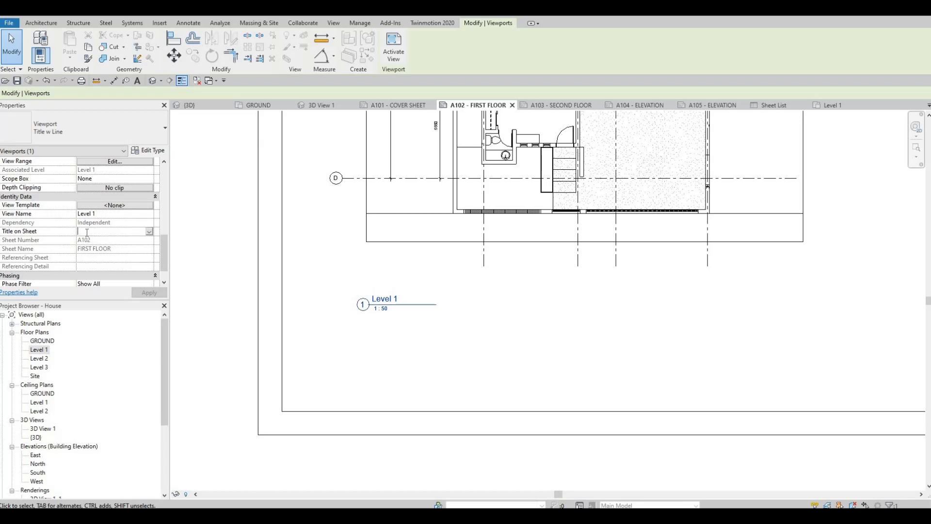
type("FIRS")
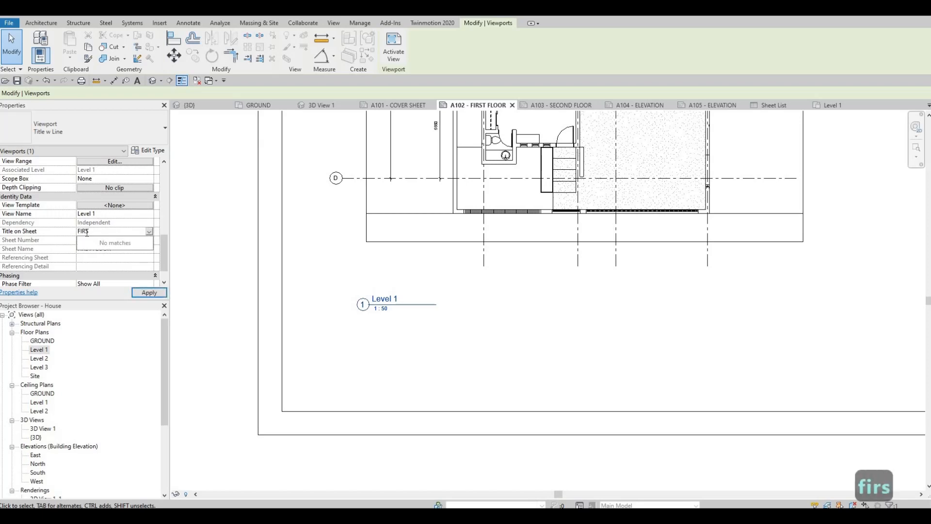
type("T FLOOR")
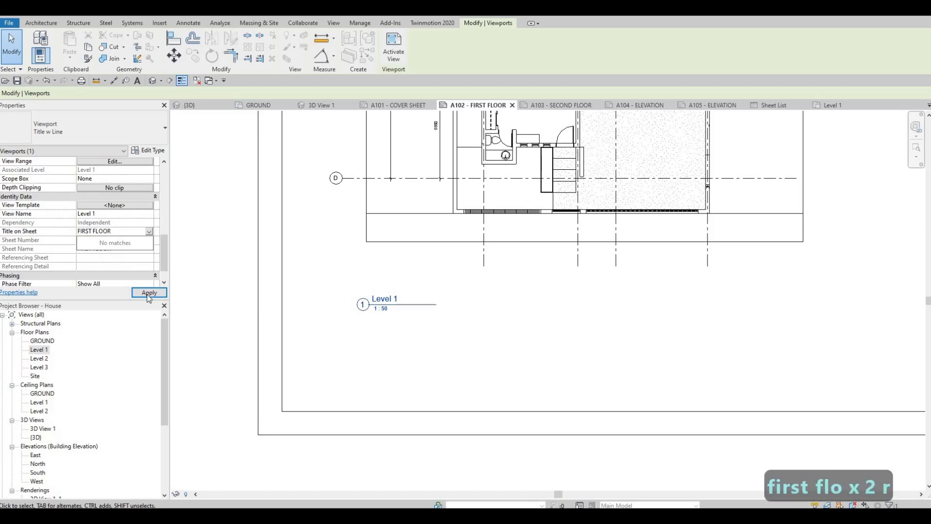
left_click(149, 293)
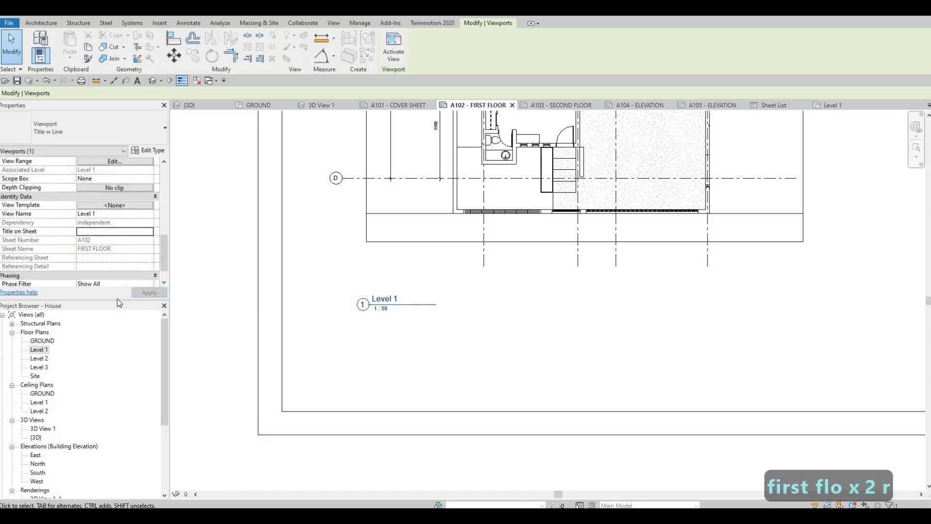
left_click(98, 234)
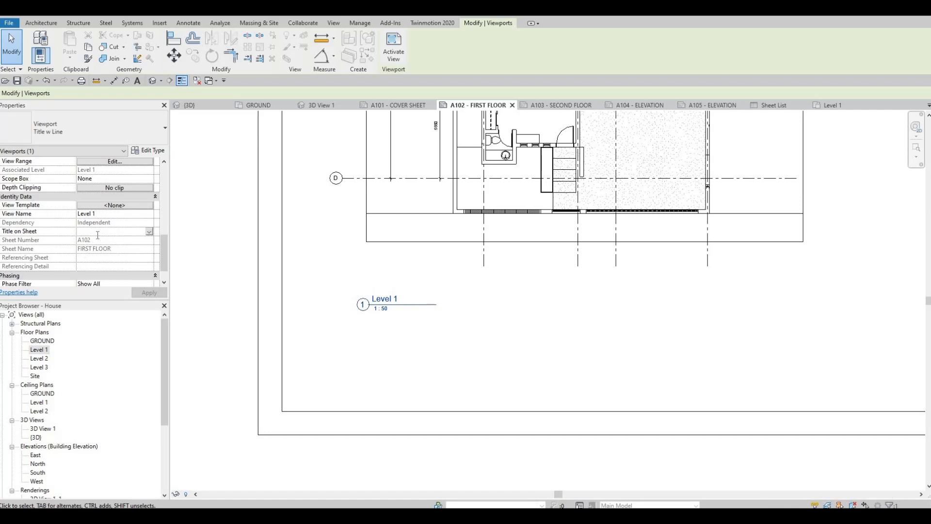
left_click(150, 234)
left_click(149, 234)
type("FIR")
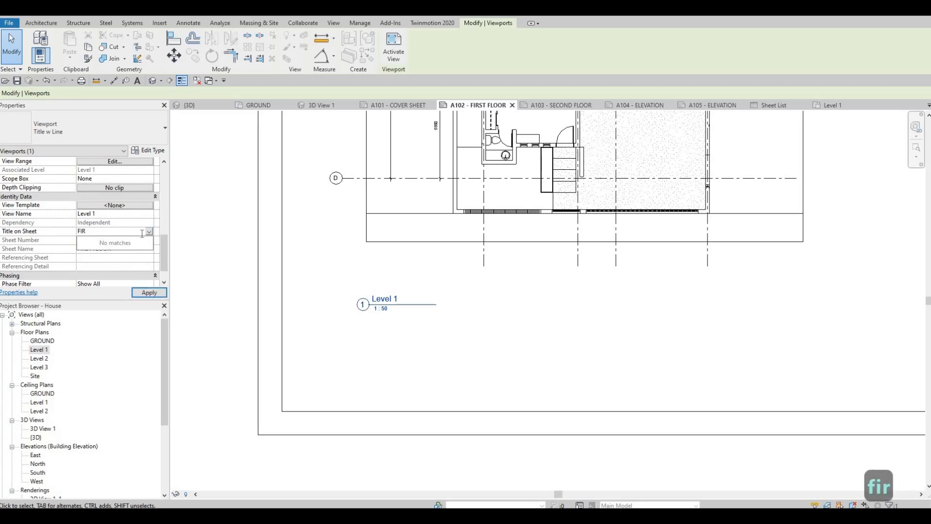
type("ST FLOOR")
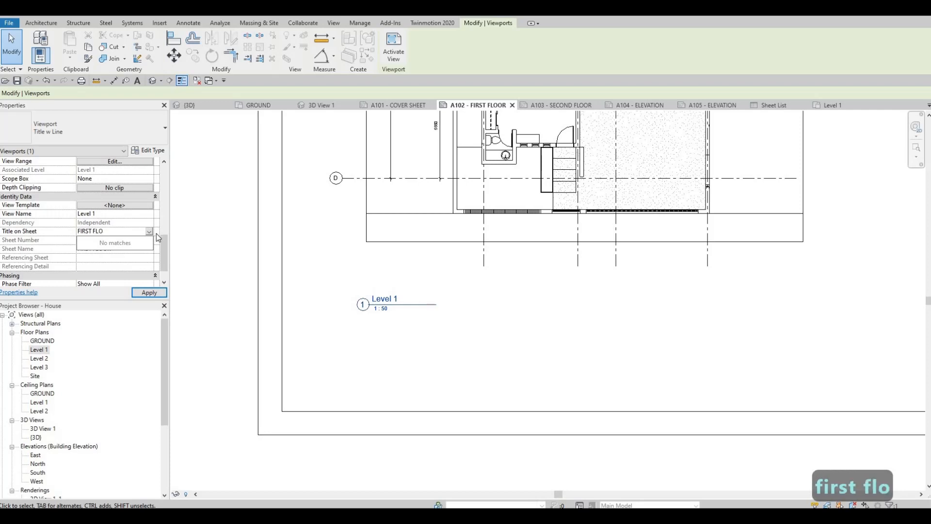
left_click(144, 293)
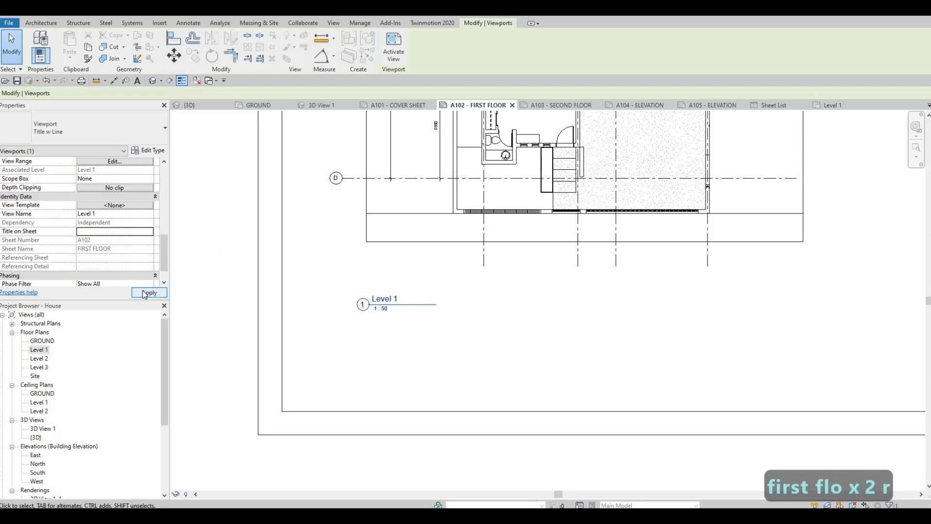
Step: Enter FIRST FLOOR as the Level 1 viewport's title on sheet and apply it to the view title
scroll(100, 240, "down", 1)
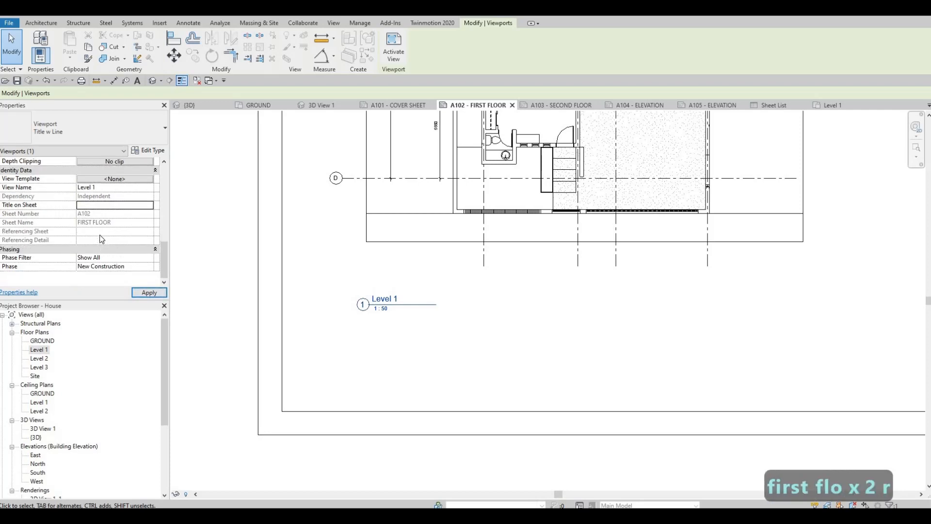
scroll(101, 230, "up", 1)
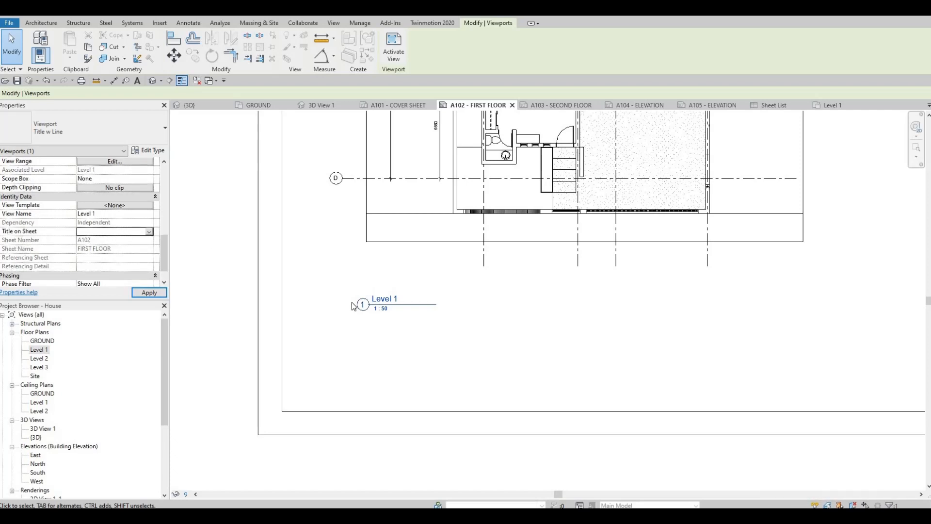
key("Escape")
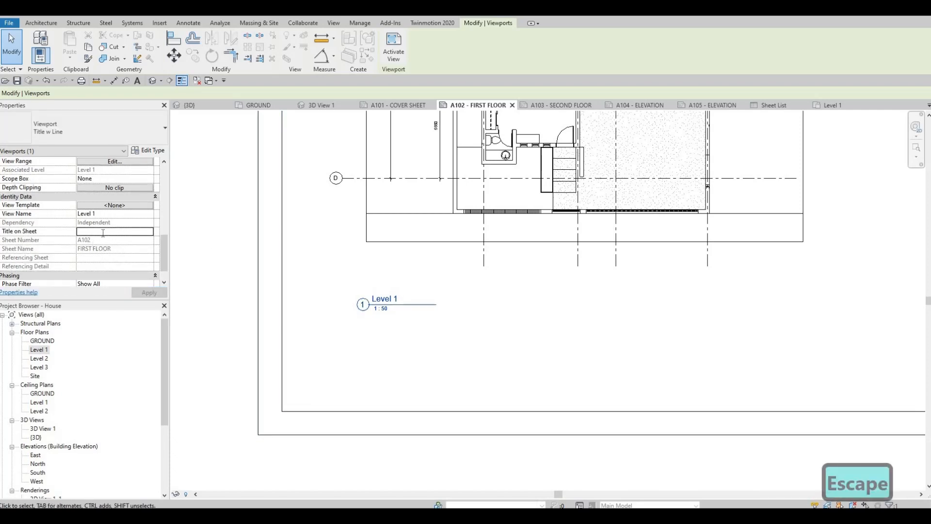
left_click(102, 232)
type("FIR")
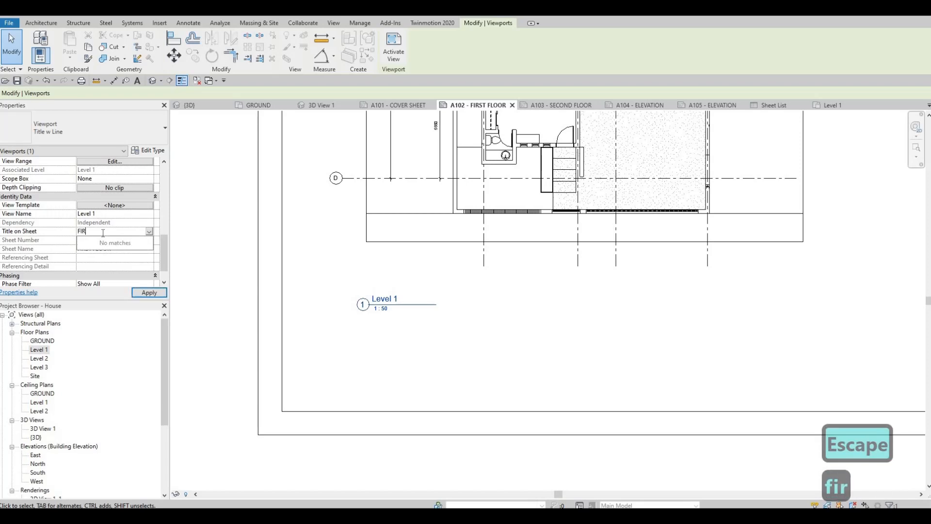
type("ST FLOOR")
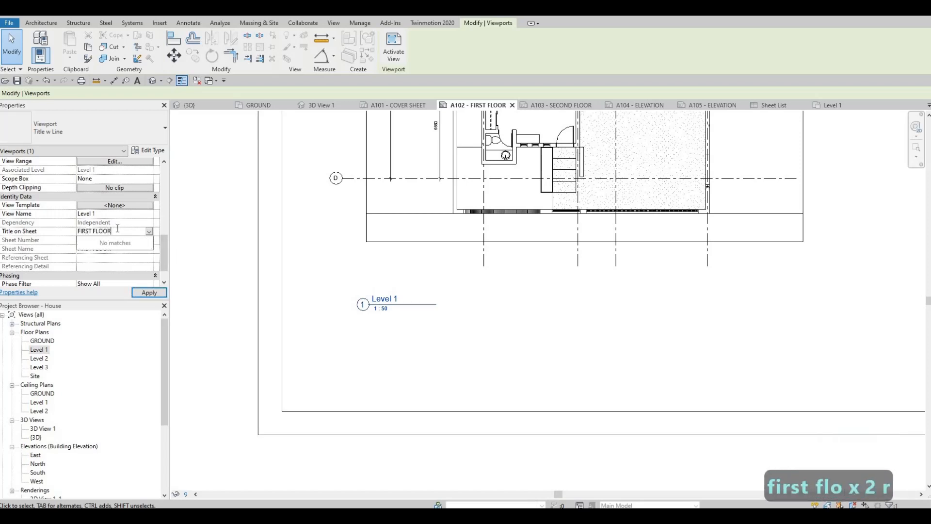
key("Return")
left_click(148, 293)
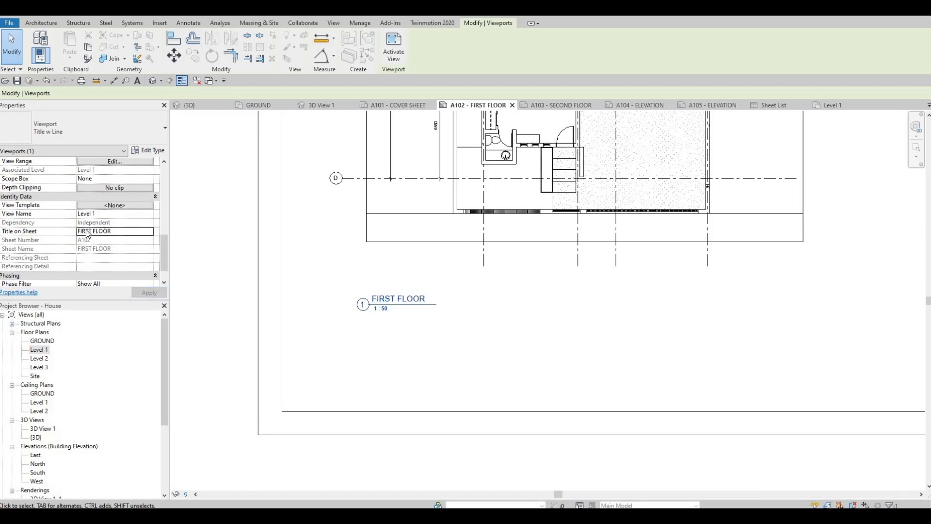
left_click(138, 231)
left_click(155, 294)
Step: Deselect the viewport and examine the floor plan and its title within the whole A102 sheet
scroll(410, 335, "down", 5)
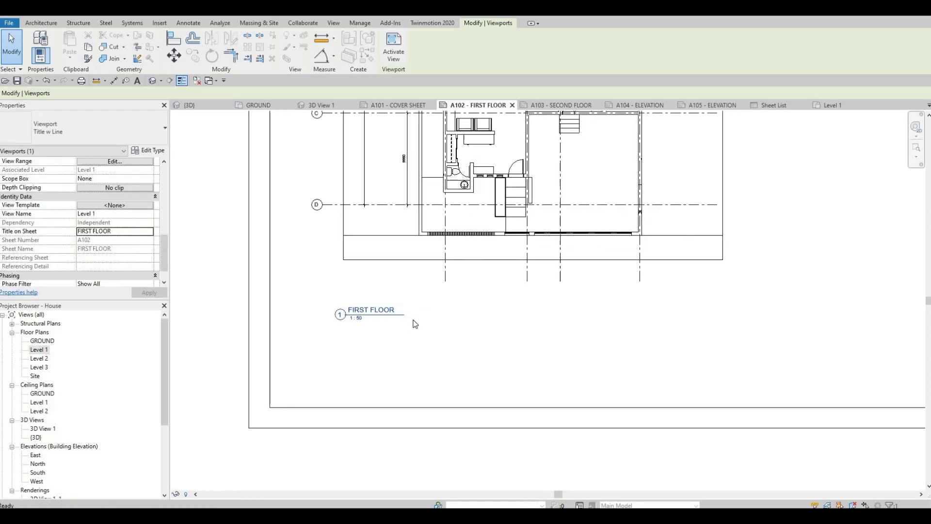
scroll(417, 350, "down", 3)
key("Escape")
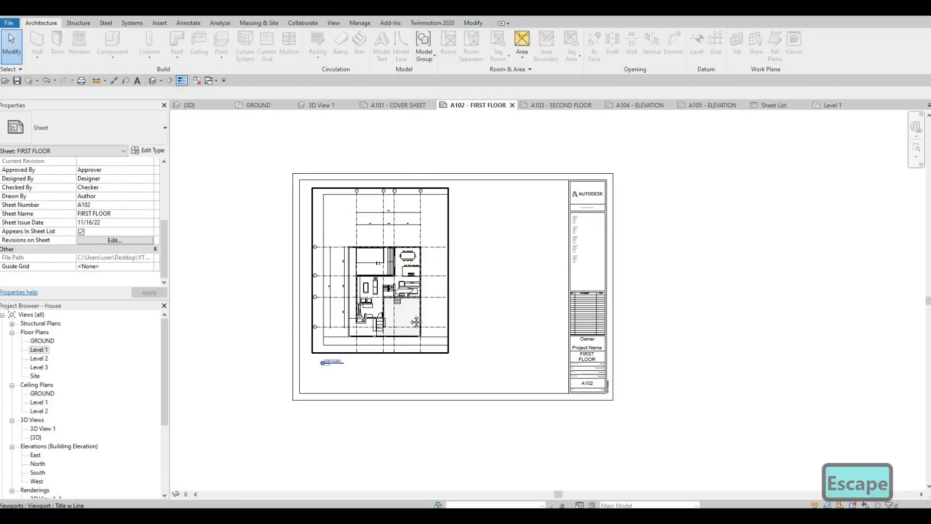
scroll(416, 322, "up", 4)
key("Escape")
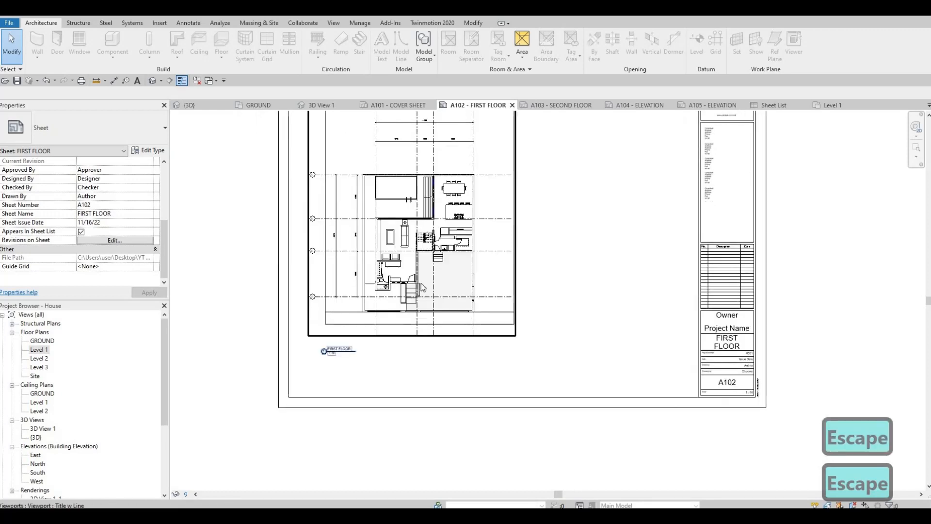
scroll(408, 304, "down", 3)
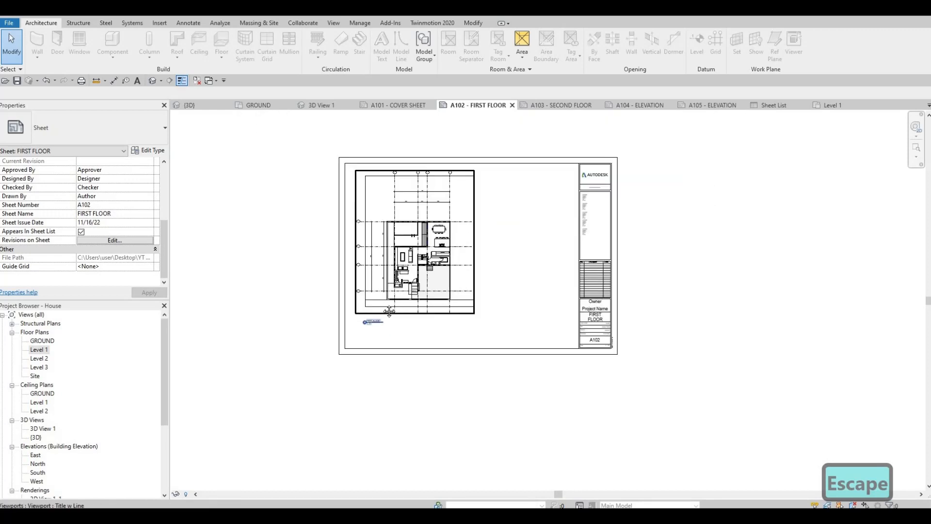
scroll(405, 314, "up", 2)
scroll(396, 315, "up", 1)
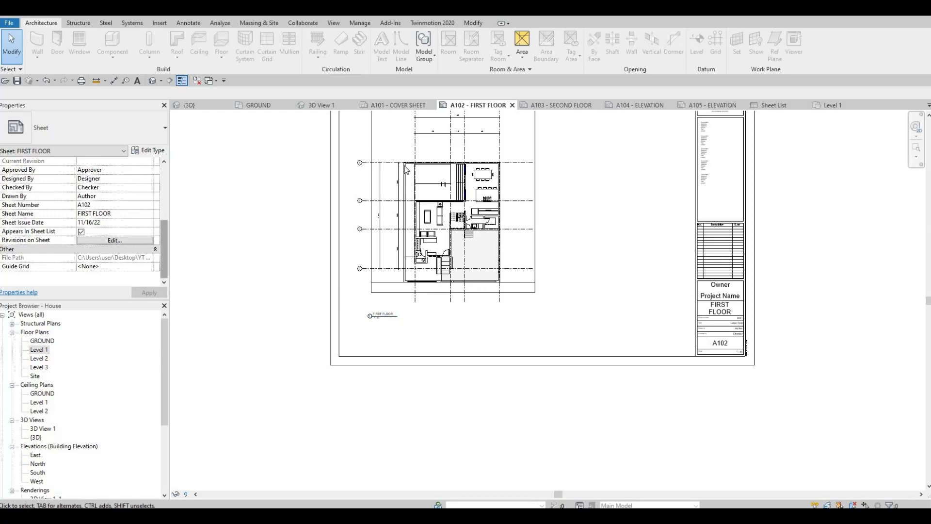
Step: Check the SECOND FLOOR sheet A103, open the Level 2 floor plan and set its view scale to 1 : 50
left_click(554, 104)
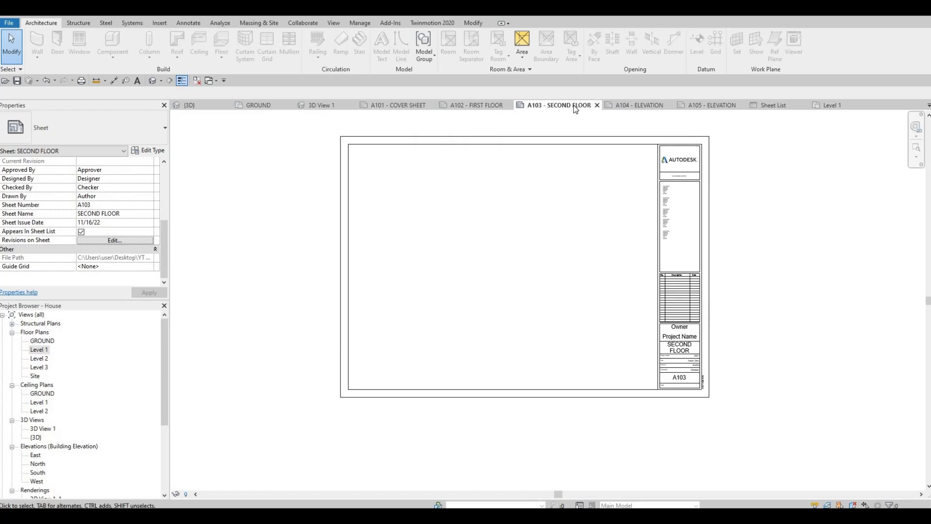
double_click(39, 360)
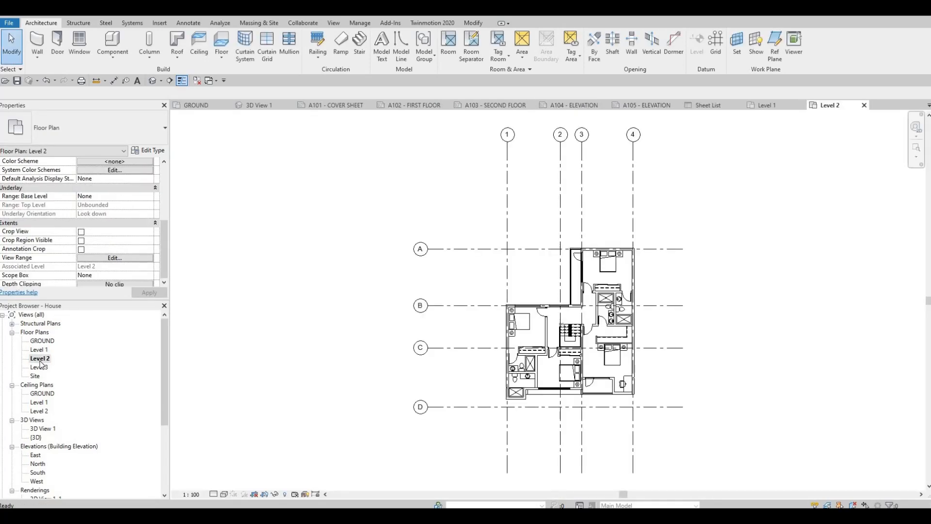
scroll(326, 293, "down", 2)
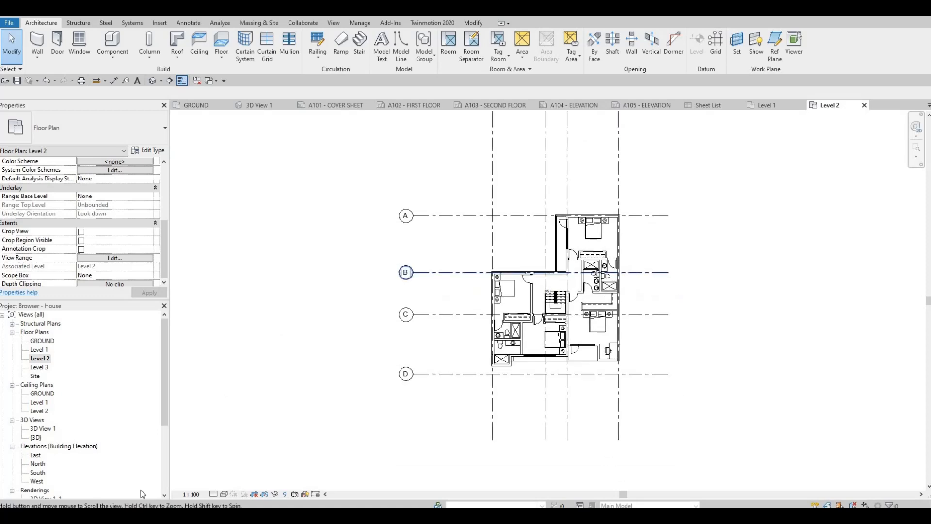
left_click(191, 495)
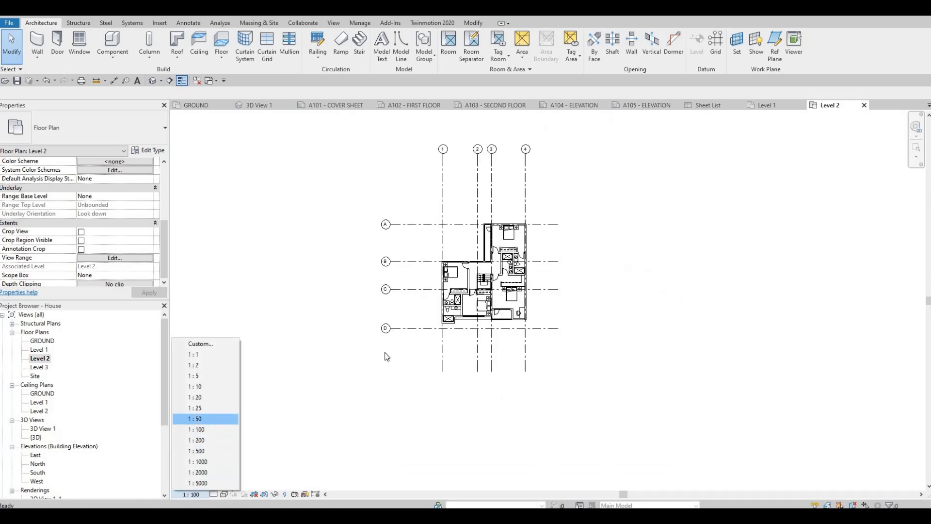
Step: Set the Level 2 floor plan's scale to 1:50 and turn on its crop view, visible crop region and annotation crop
left_click(358, 385)
middle_click_drag(416, 292, 377, 323)
scroll(377, 323, "down", 2)
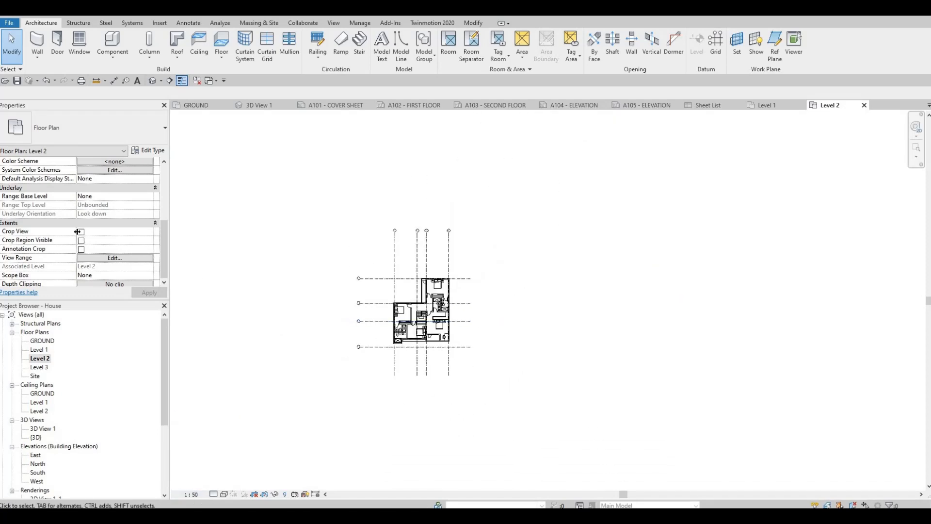
left_click(81, 231)
left_click(81, 240)
left_click(81, 249)
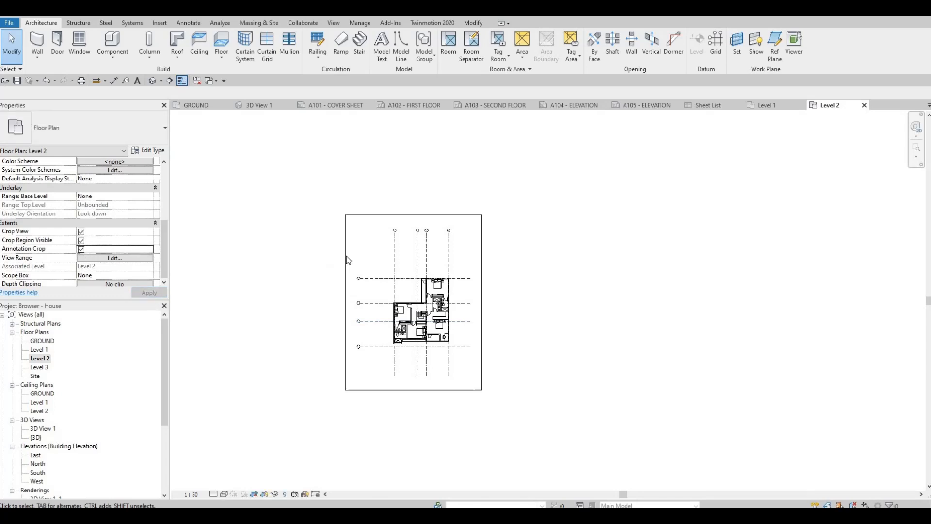
Step: Tighten the Level 2 crop region around the house plan and its grids, and hide the crop region
left_click(415, 214)
left_click_drag(413, 214, 422, 250)
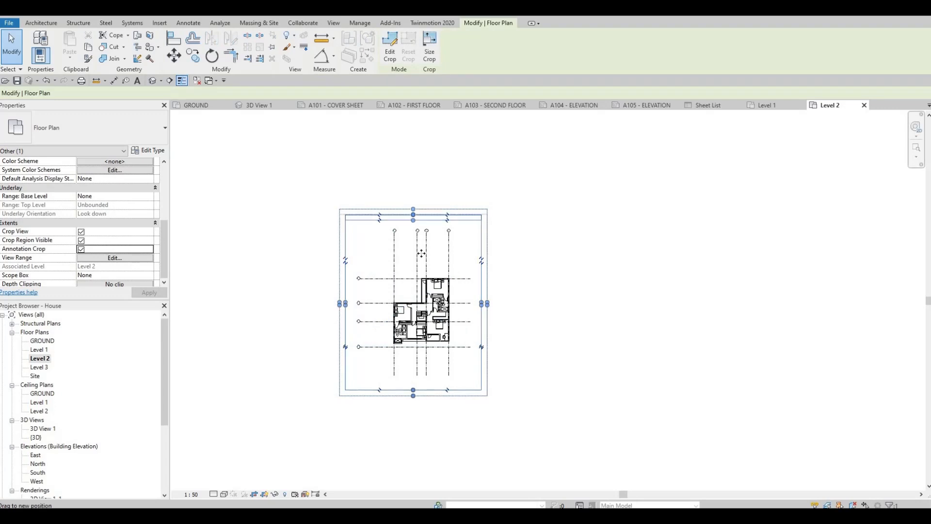
scroll(487, 325, "up", 2)
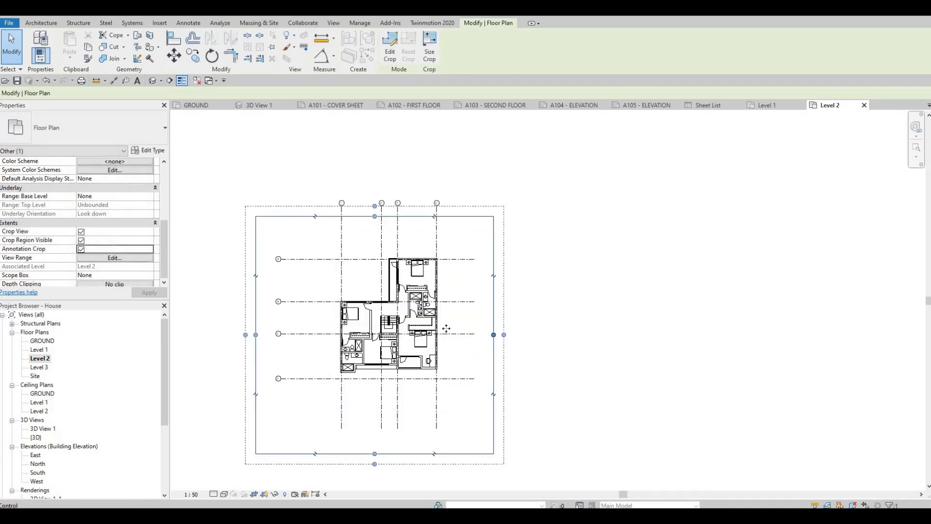
left_click_drag(354, 454, 353, 402)
left_click_drag(257, 309, 308, 309)
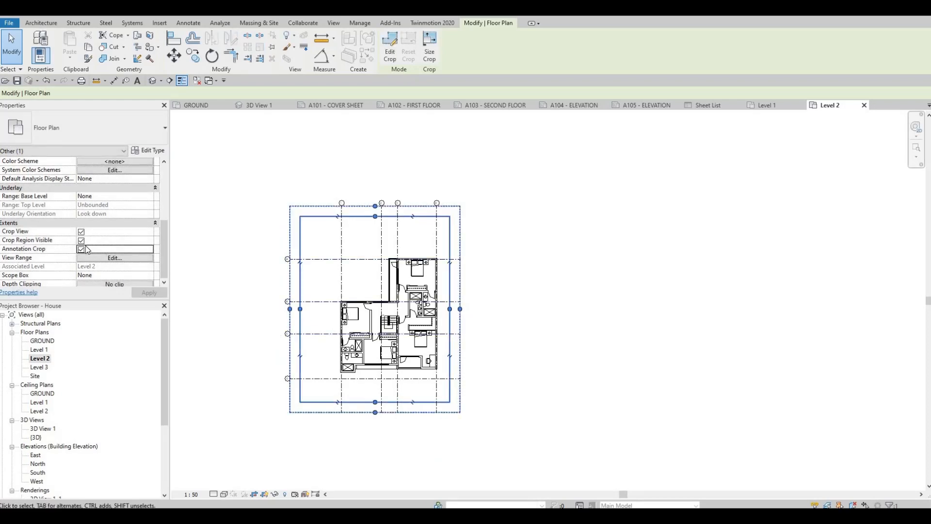
left_click(145, 292)
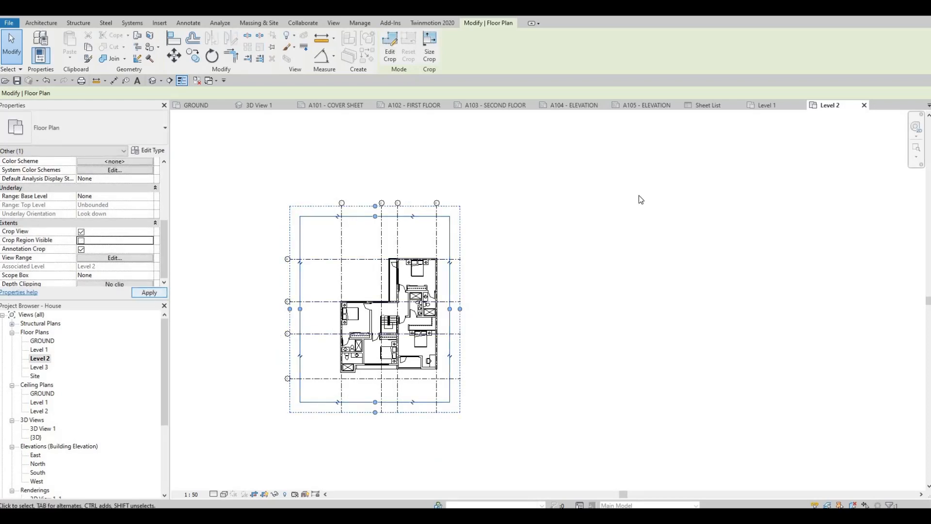
Step: Place the Level 2 floor plan on sheet A103 - SECOND FLOOR, in the upper-left part of the title block's drawing area
left_click(493, 107)
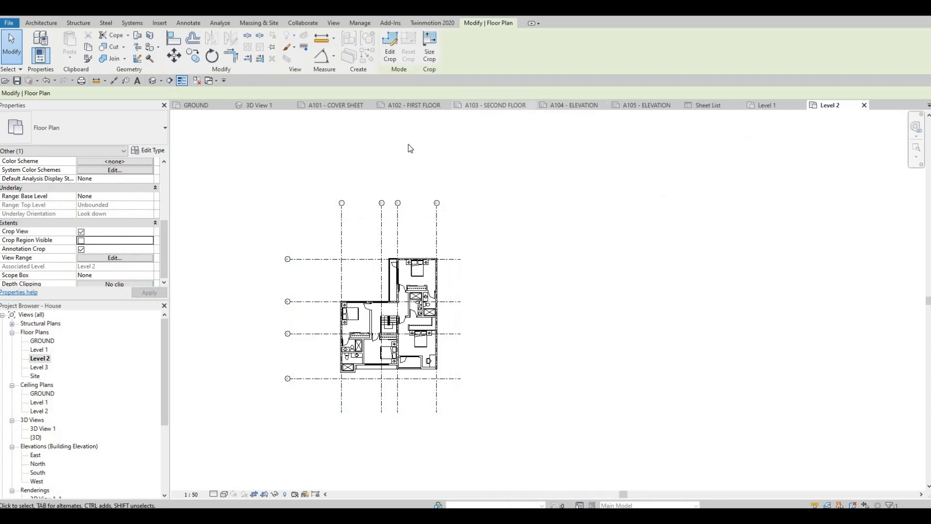
left_click(39, 358)
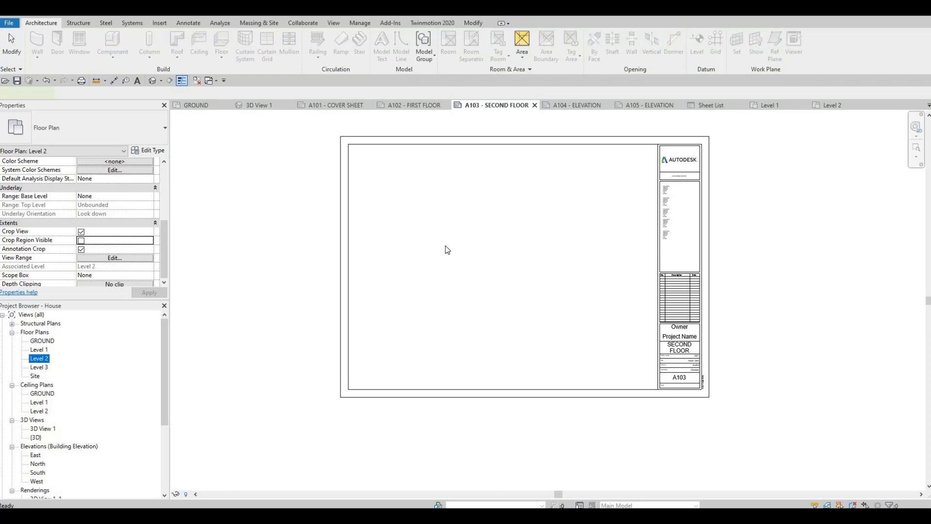
left_click_drag(445, 246, 464, 227)
left_click(431, 238)
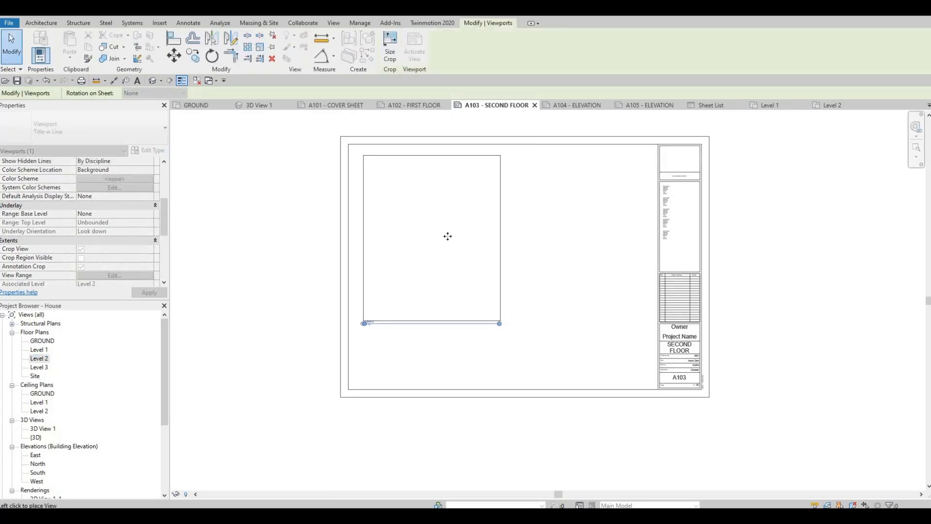
left_click(447, 237)
scroll(442, 242, "up", 2)
key("Escape")
key("Escape")
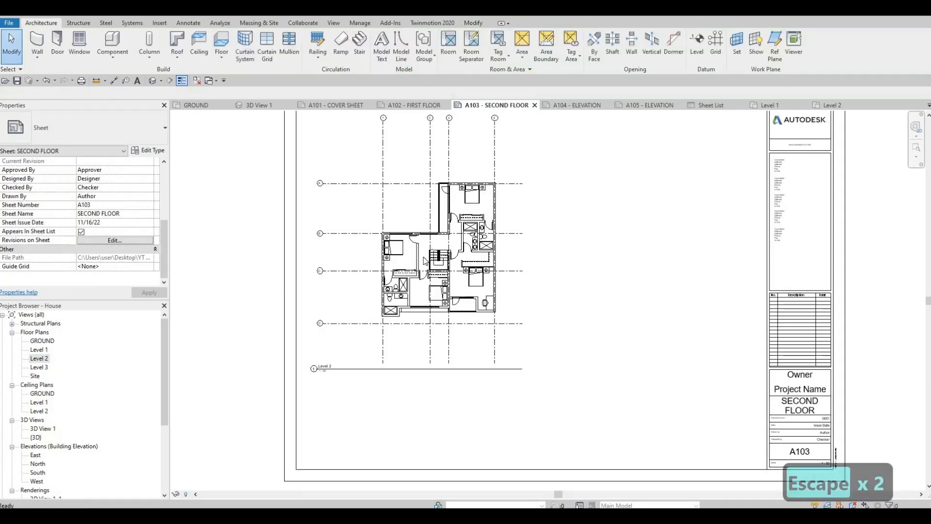
Step: Shorten the title line of the Level 2 viewport so it roughly fits under the view title
left_click(427, 265)
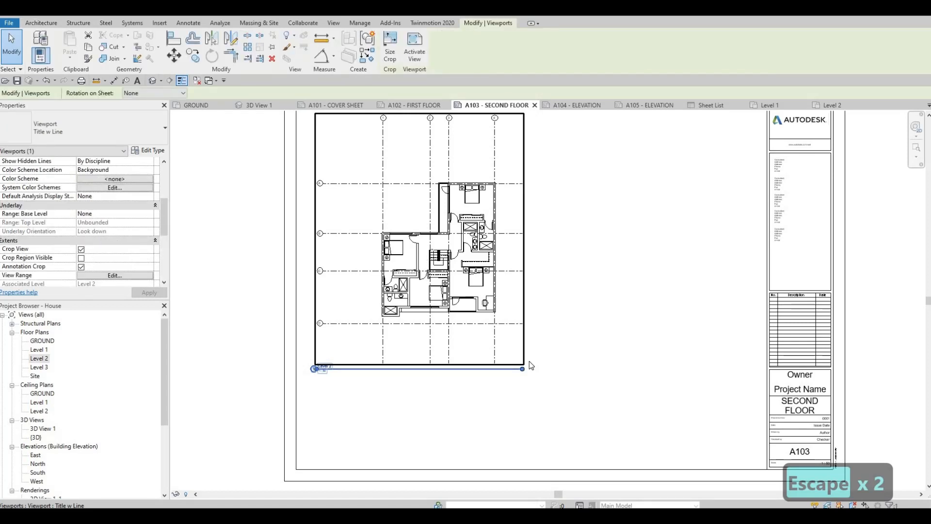
left_click_drag(522, 369, 340, 378)
scroll(321, 370, "up", 2)
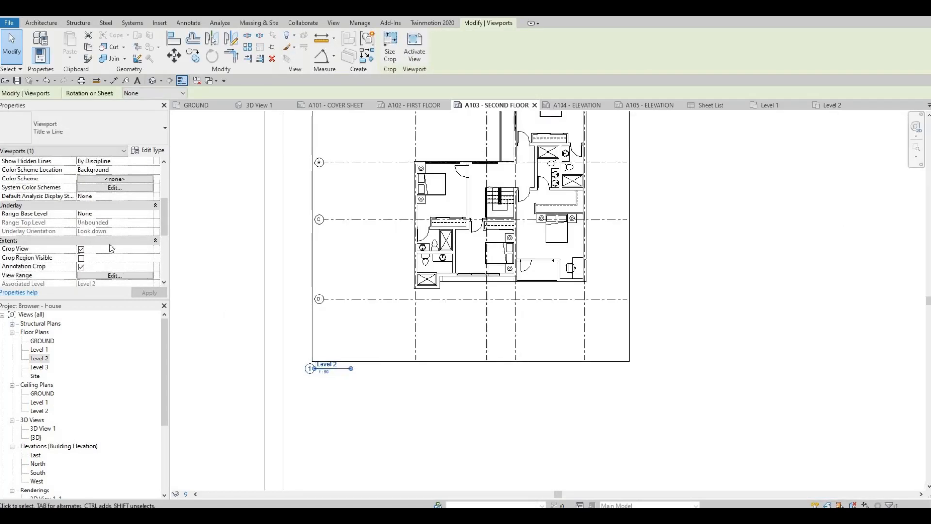
scroll(112, 248, "down", 3)
scroll(199, 277, "down", 2)
key("Escape")
key("Escape")
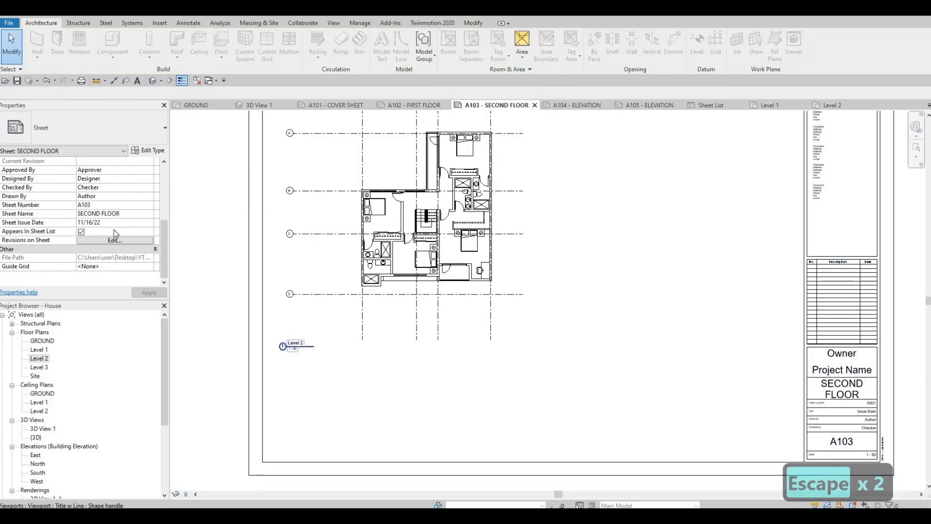
Step: Set the Level 2 viewport's Title on Sheet to SECOND FLOOR
scroll(110, 234, "down", 8)
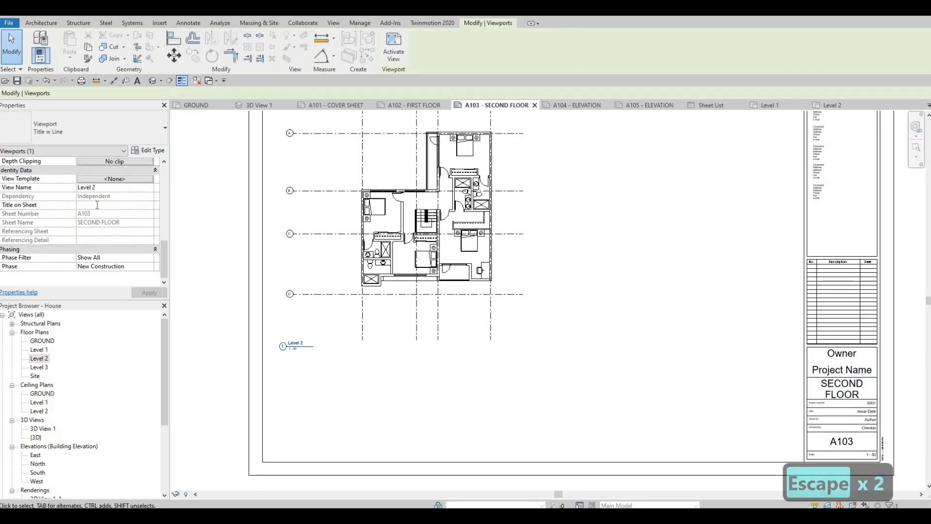
left_click(97, 205)
type("SECO")
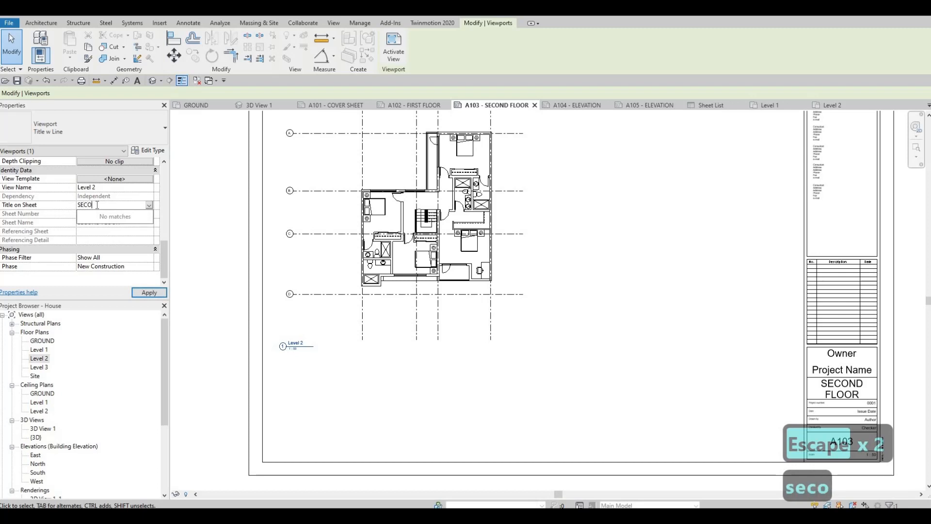
type("ND FLOOR")
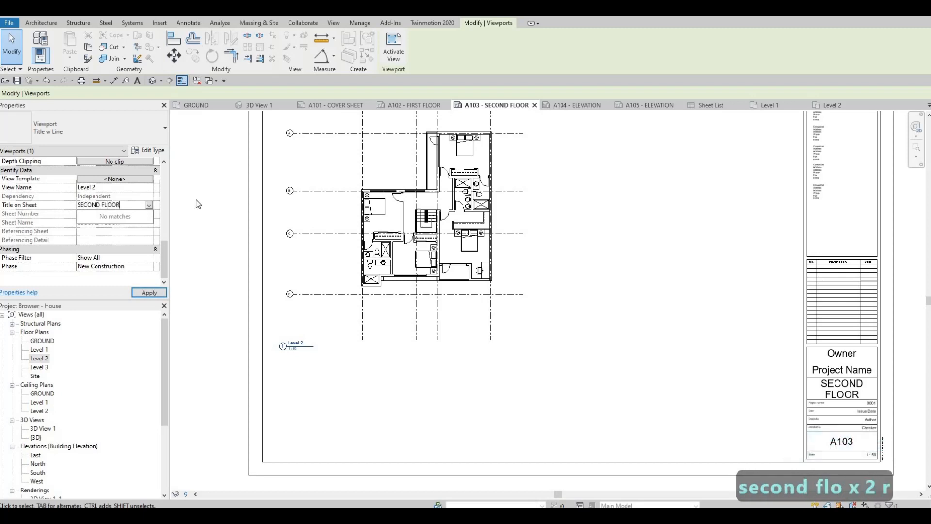
left_click(130, 216)
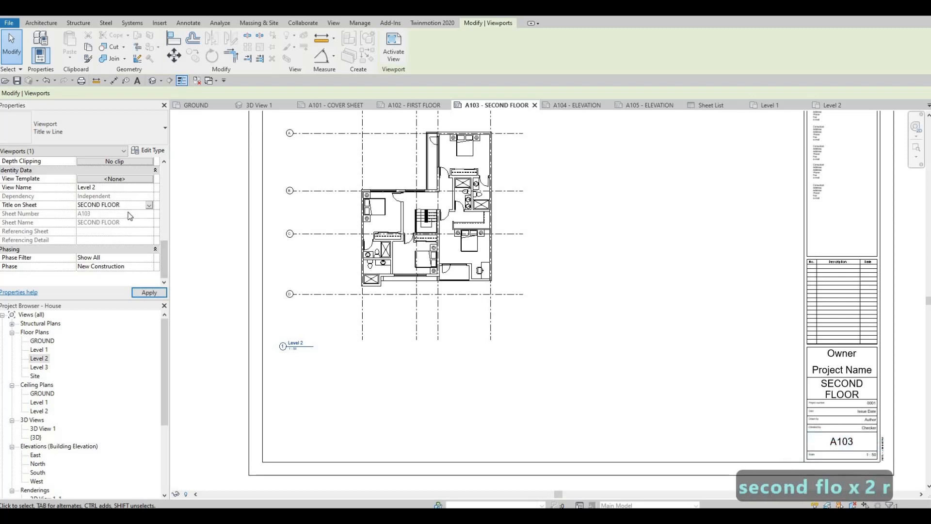
left_click(145, 293)
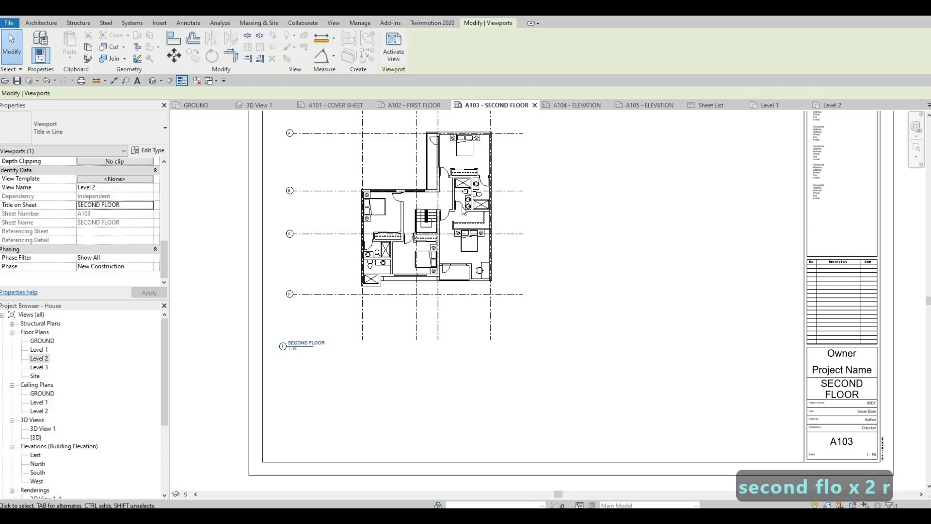
Step: Lengthen the viewport's title line so it spans the full SECOND FLOOR title
scroll(299, 348, "up", 5)
left_click(494, 185)
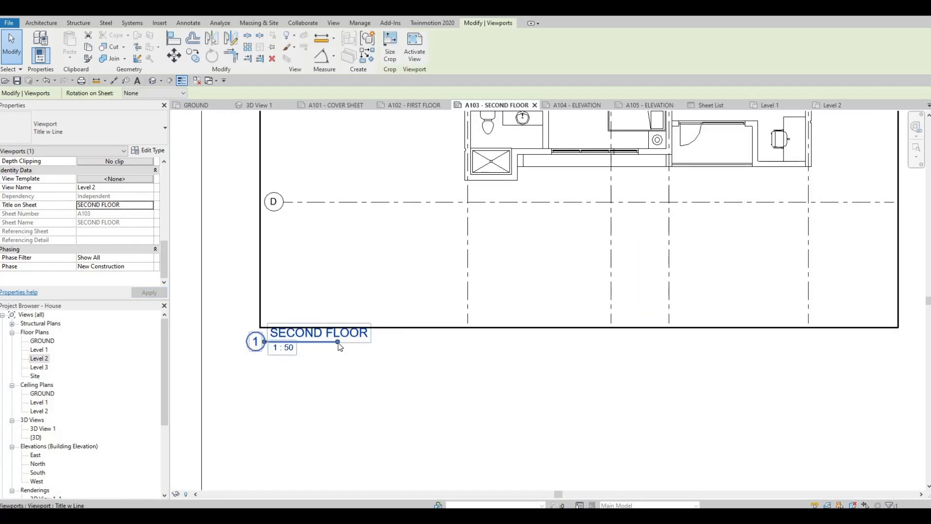
left_click_drag(355, 344, 372, 341)
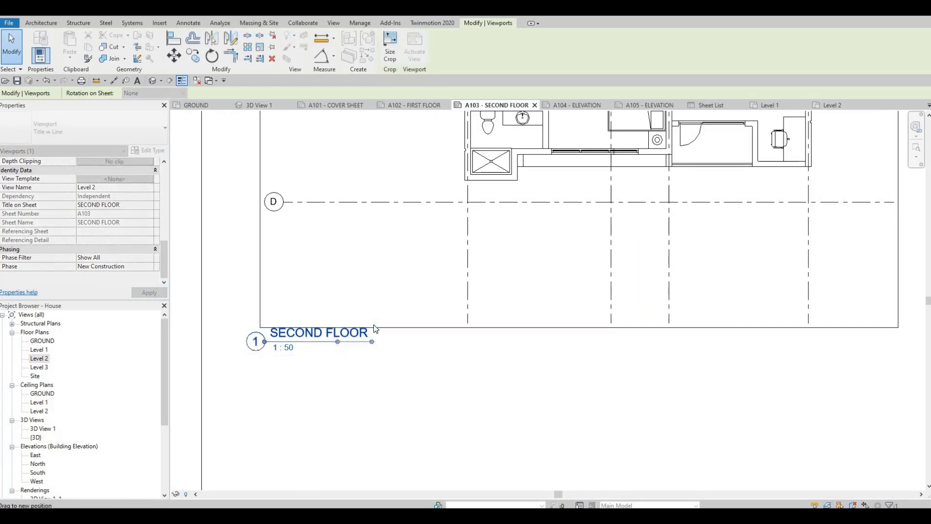
scroll(487, 325, "down", 4)
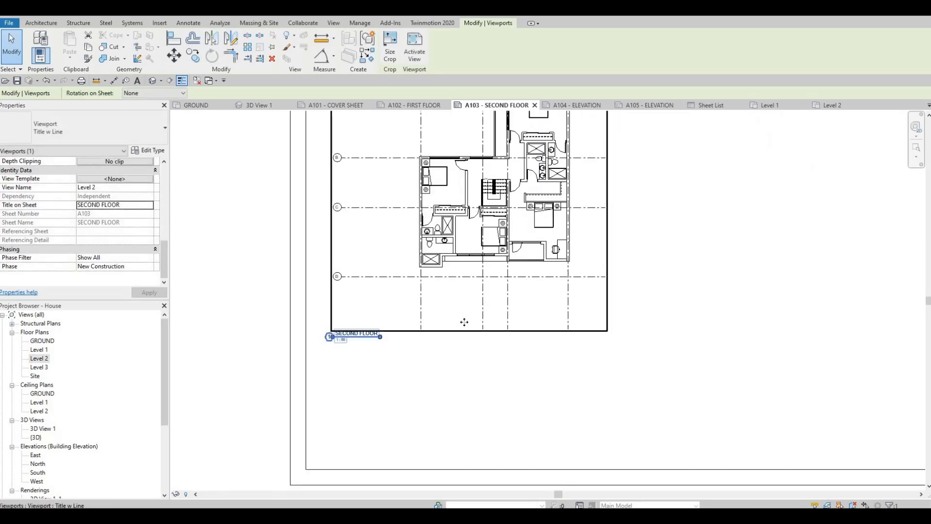
scroll(435, 333, "down", 2)
key("Escape")
key("Escape")
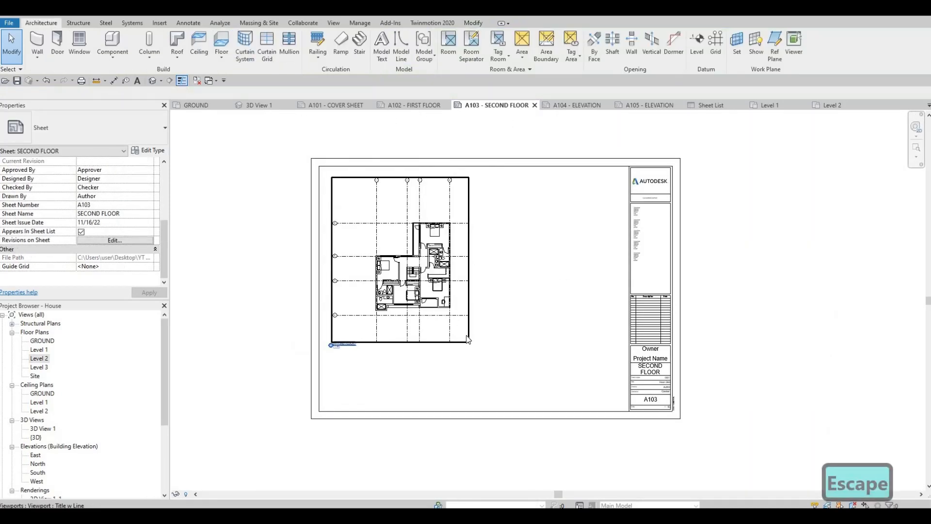
scroll(327, 341, "down", 1)
scroll(495, 320, "up", 1)
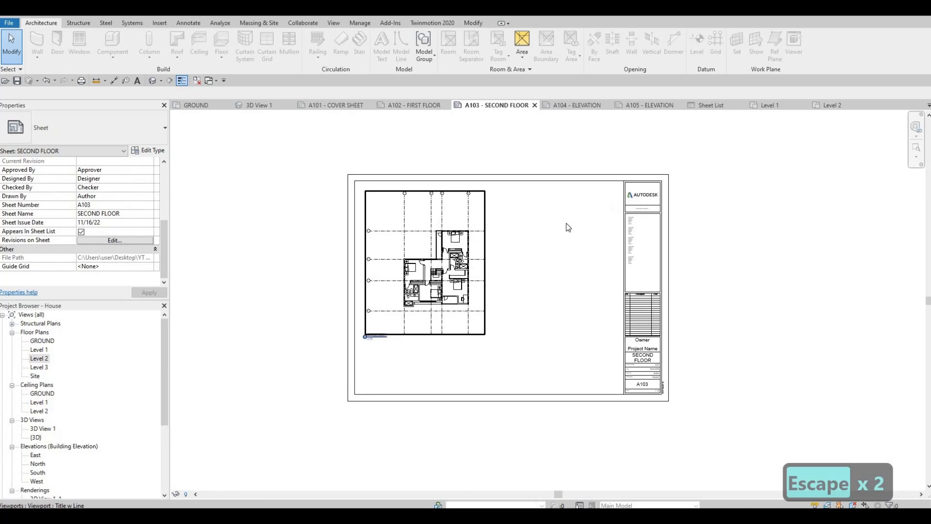
left_click(579, 106)
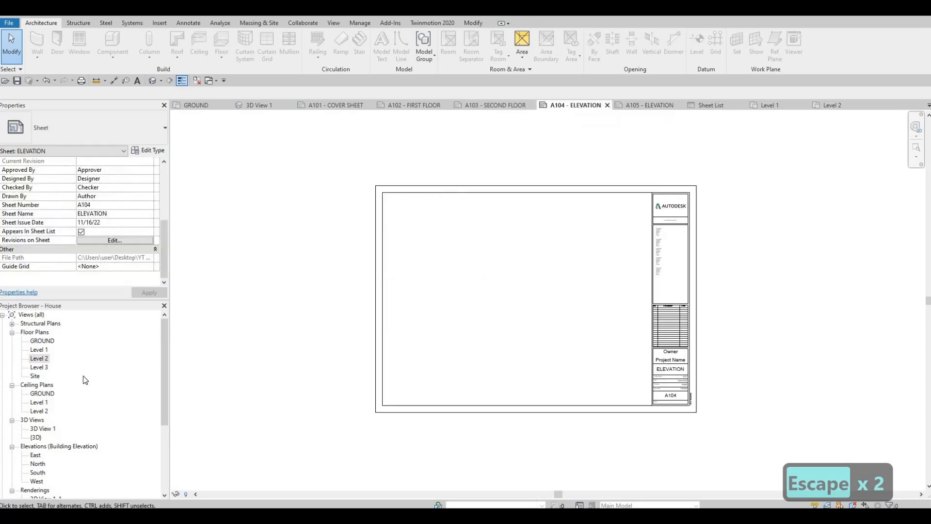
scroll(47, 407, "down", 1)
scroll(41, 415, "down", 2)
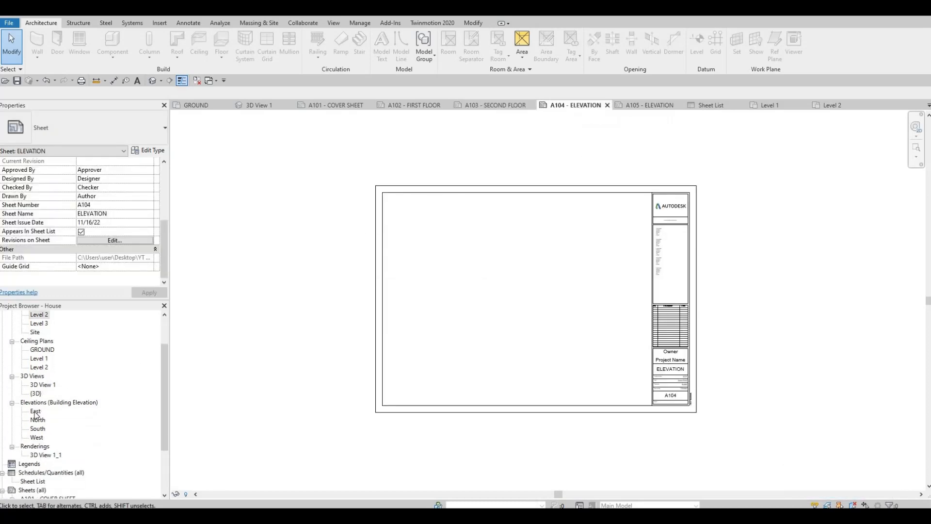
left_click(35, 412)
left_click_drag(479, 279, 510, 227)
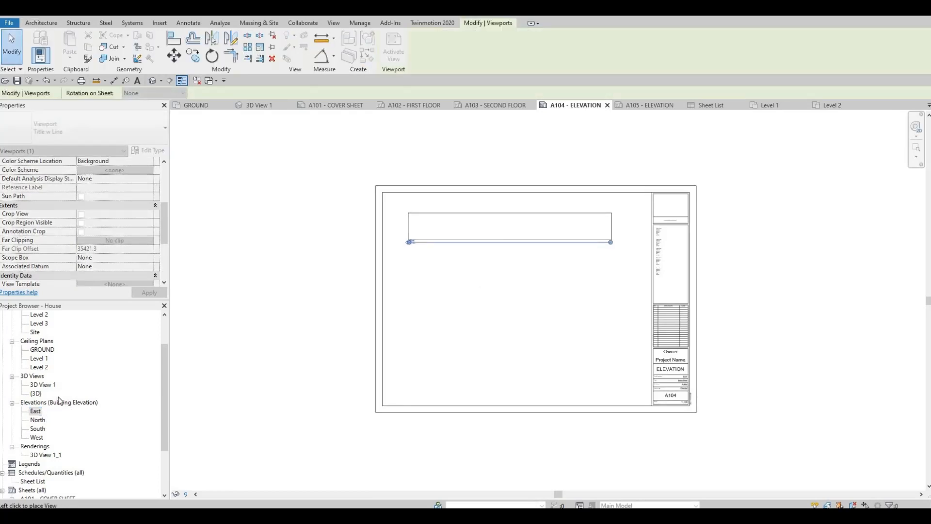
key("Escape")
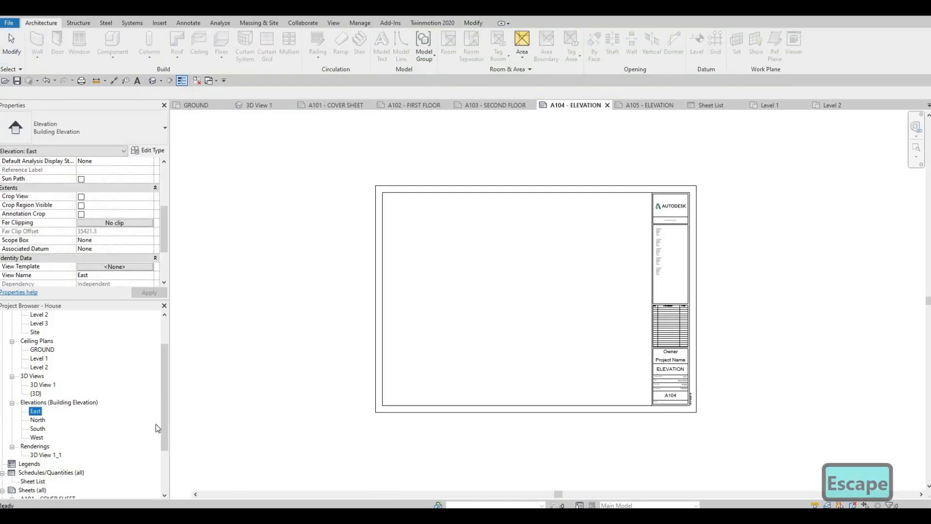
Step: In the East elevation, set the scale to 1:50 and turn on crop view, visible crop region and annotation crop
left_click(190, 494)
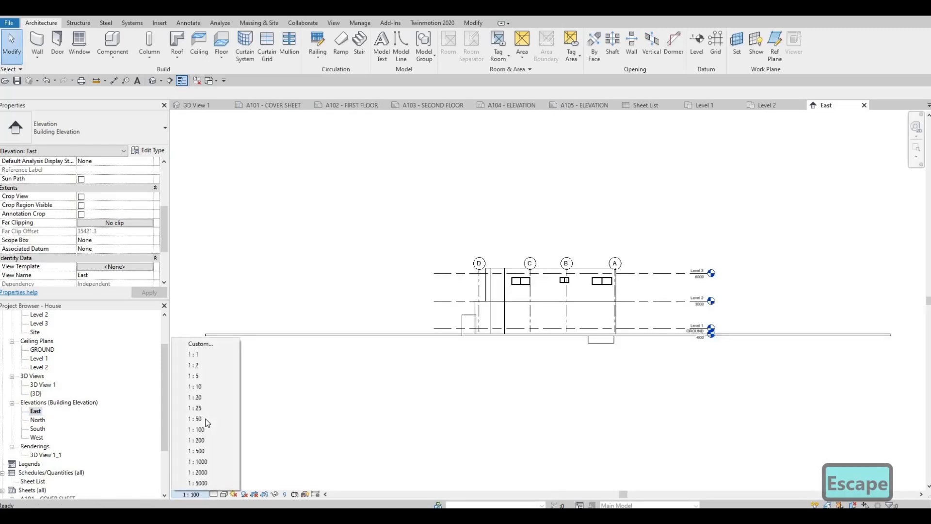
left_click(202, 419)
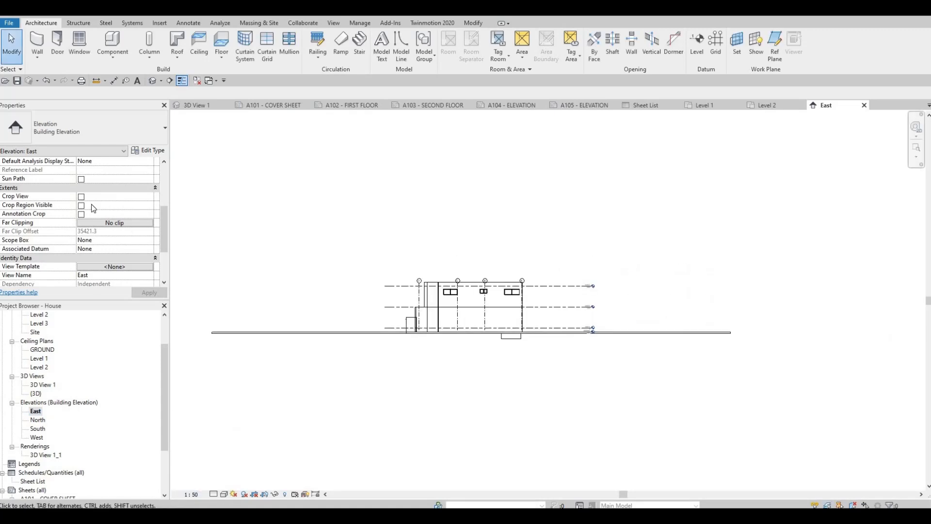
key("Escape")
left_click(81, 213)
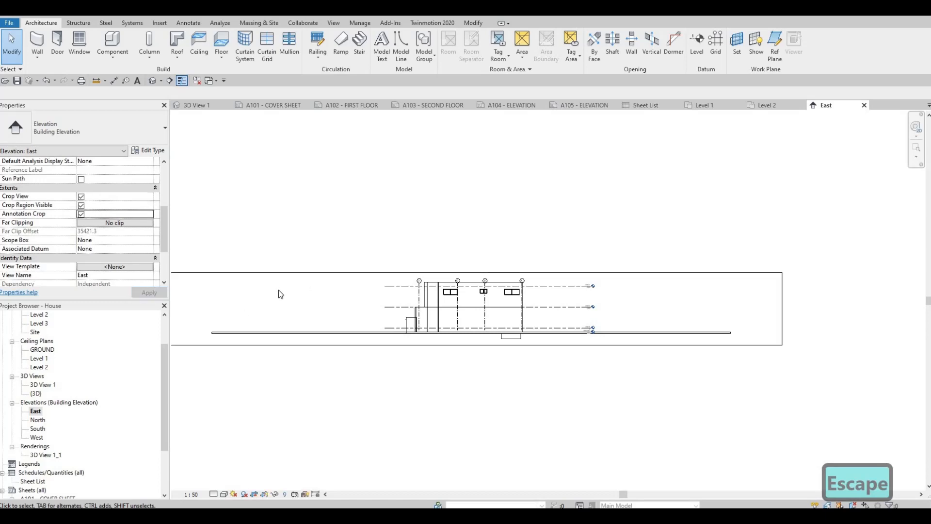
Step: Pull in both sides of the East elevation's crop region close to the building, and hide the crop region
scroll(266, 280, "down", 4)
left_click(266, 278)
left_click_drag(401, 282, 425, 281)
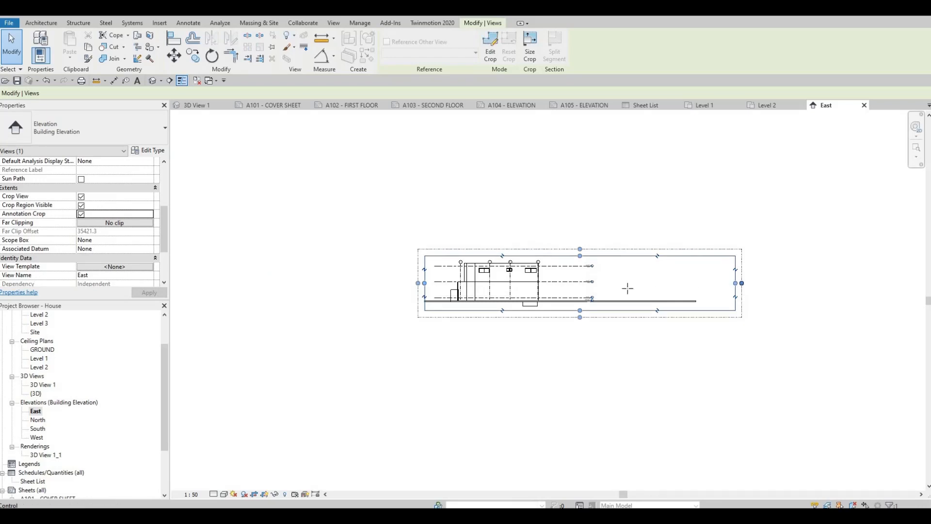
left_click_drag(560, 283, 563, 283)
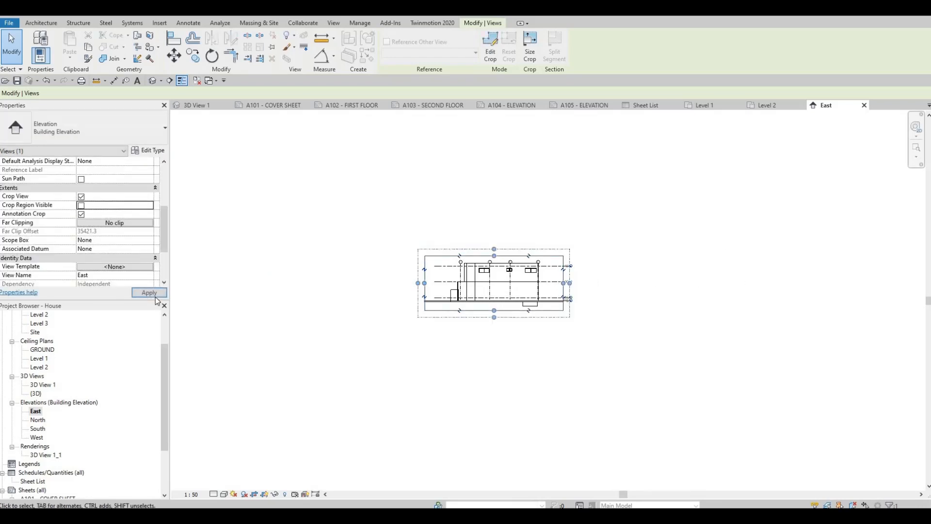
left_click(156, 296)
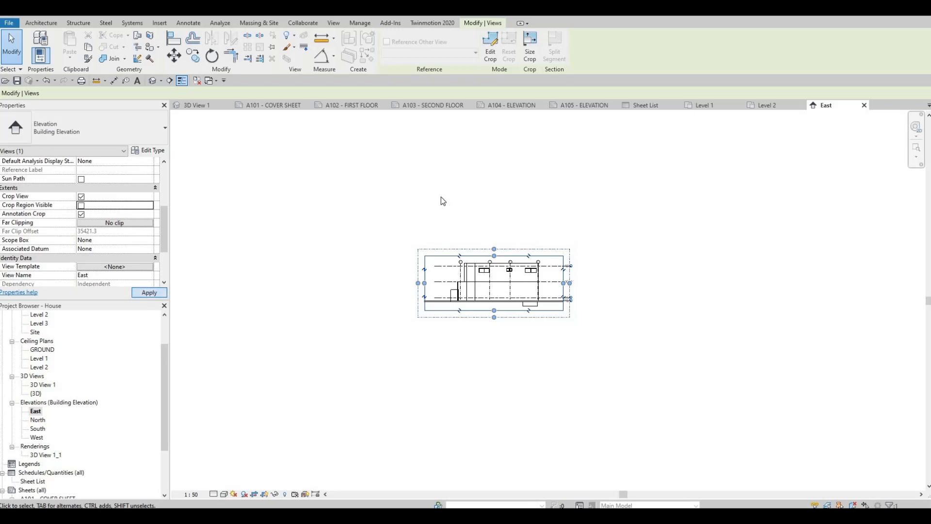
Step: Open the North elevation and set its scale to 1:50
double_click(38, 420)
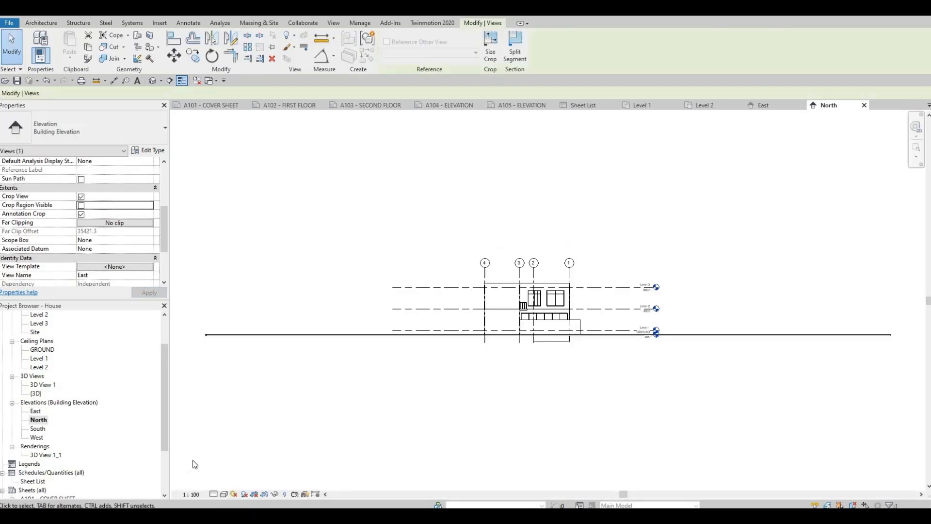
left_click(192, 494)
left_click(198, 420)
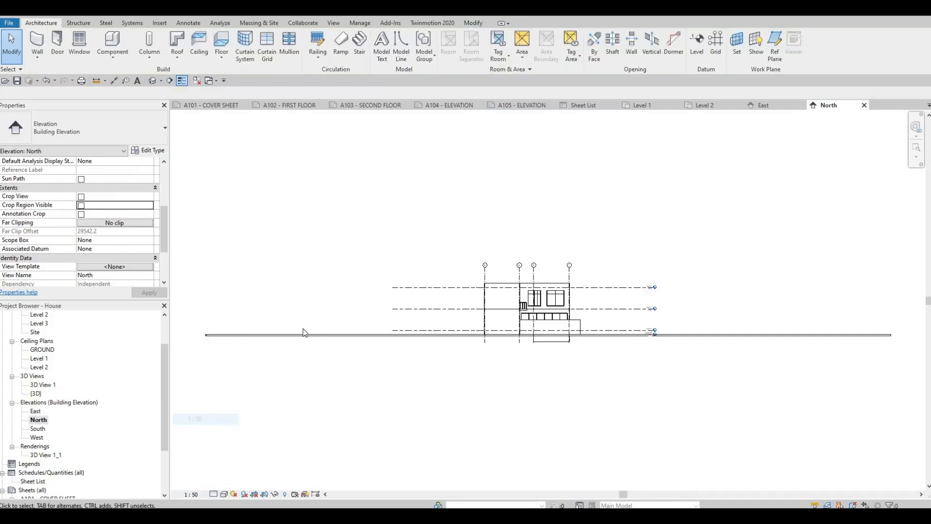
Step: Crop the North elevation with annotation crop on, tightening both sides of the crop region close to the building, and hide the region's outline
left_click(81, 205)
left_click(81, 214)
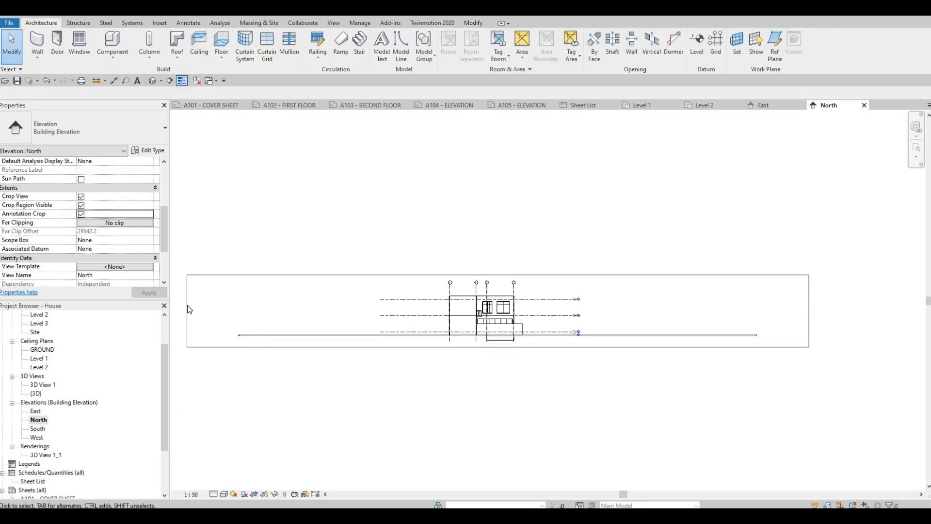
left_click(188, 310)
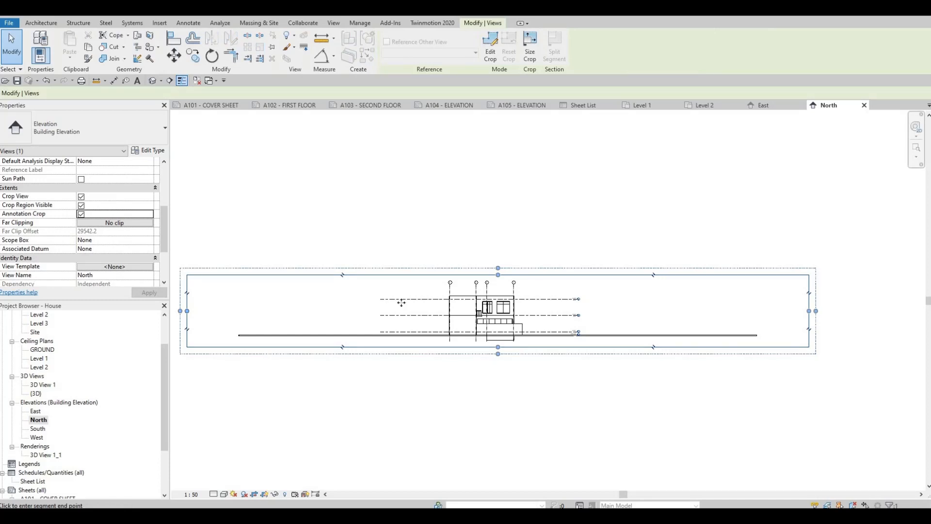
left_click_drag(401, 303, 401, 304)
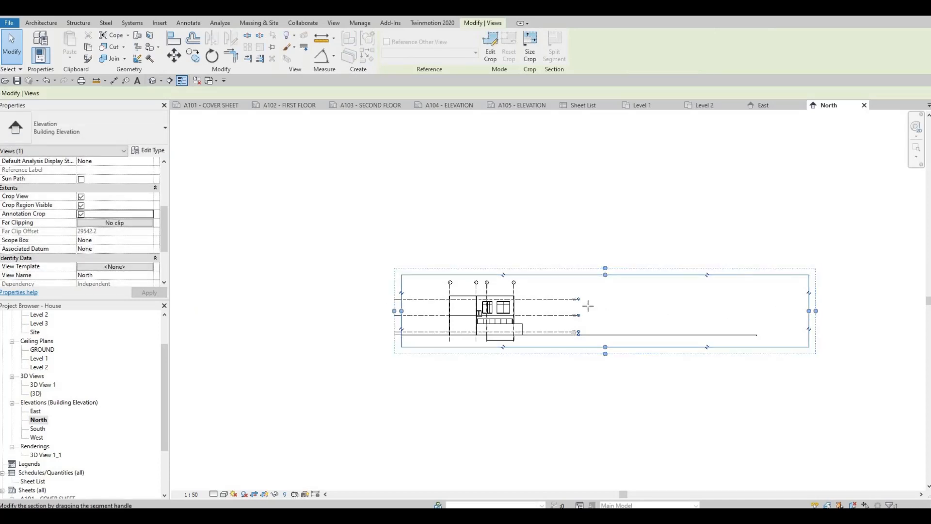
left_click_drag(570, 305, 566, 307)
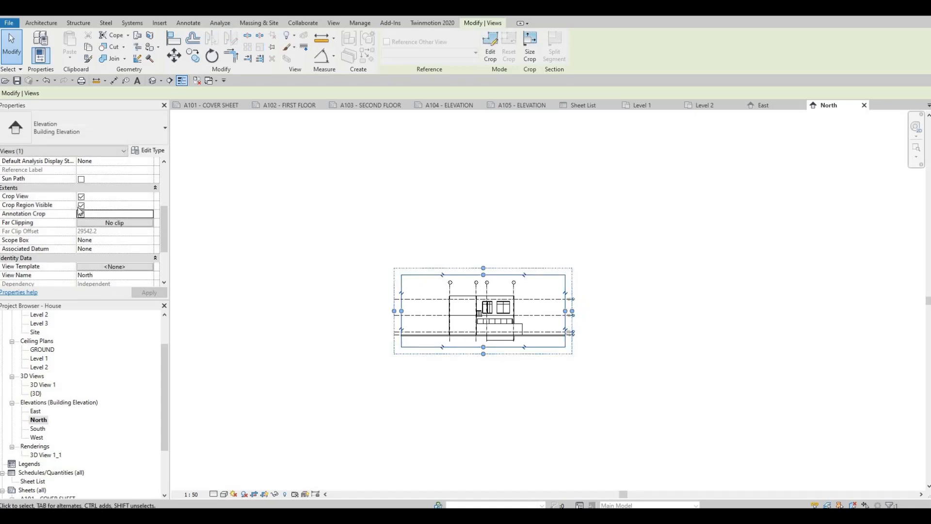
left_click(81, 214)
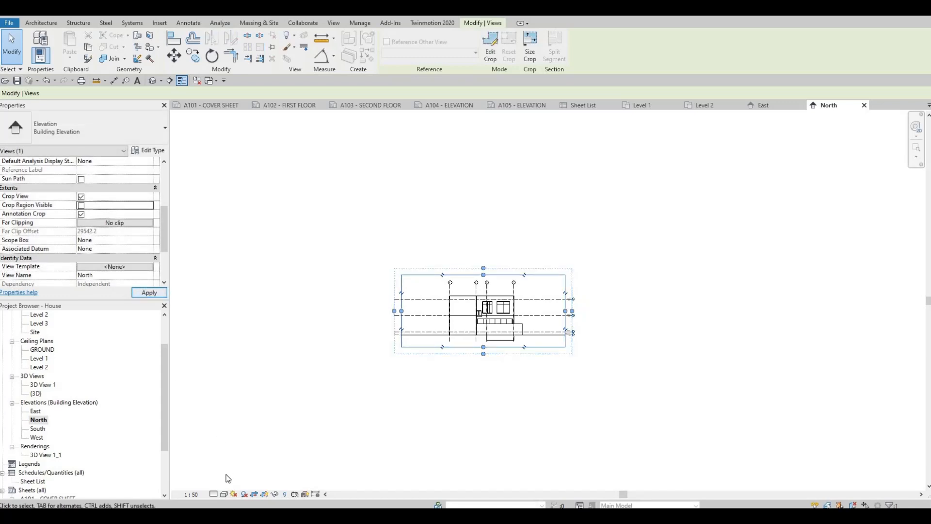
Step: In the North elevation's graphic display options, set a Gradient background and turn on cast shadows and ambient shadows
left_click(224, 494)
left_click(224, 494)
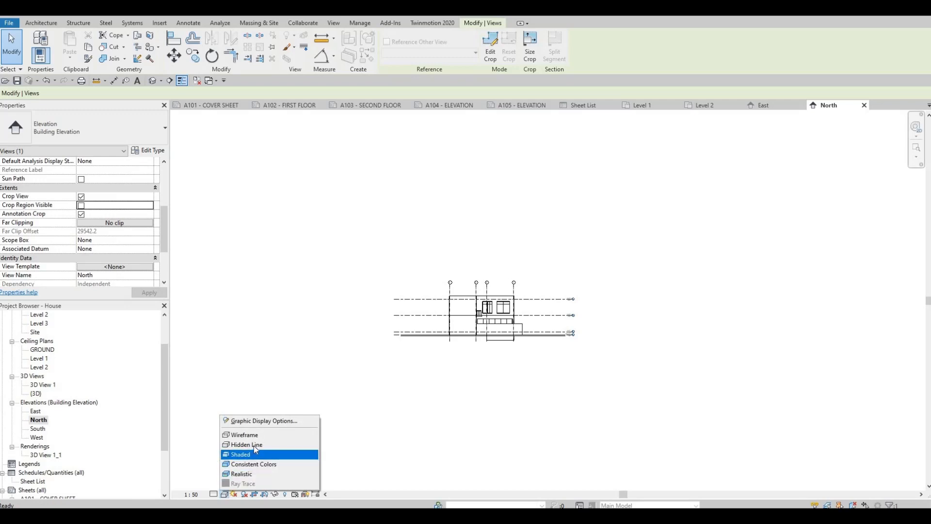
left_click(262, 421)
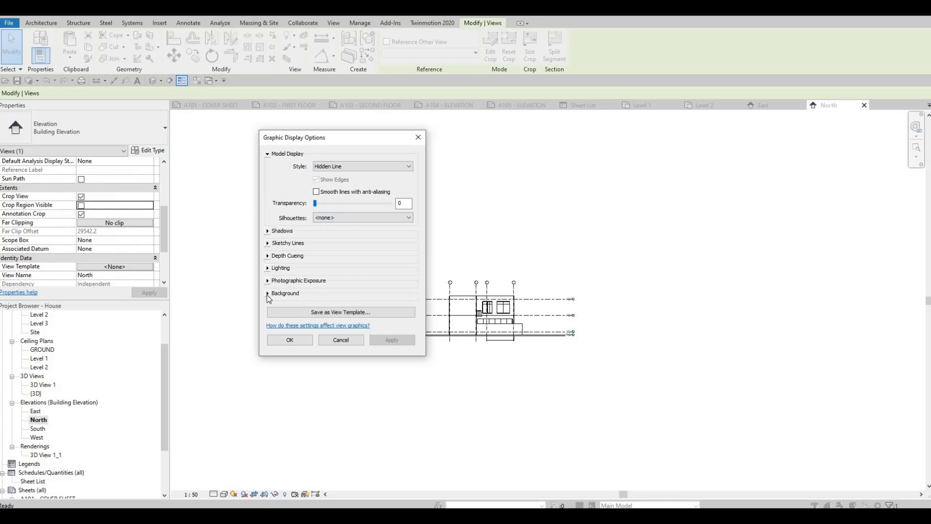
left_click(333, 294)
left_click(353, 308)
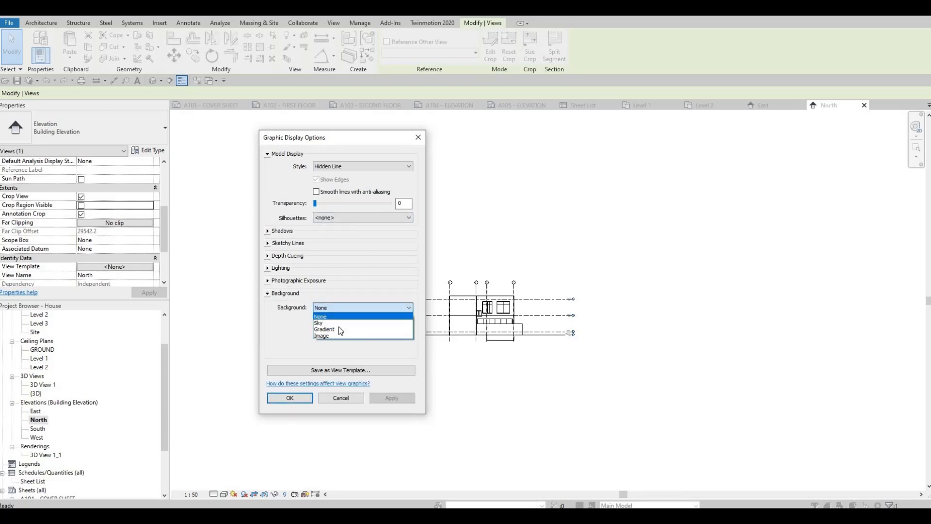
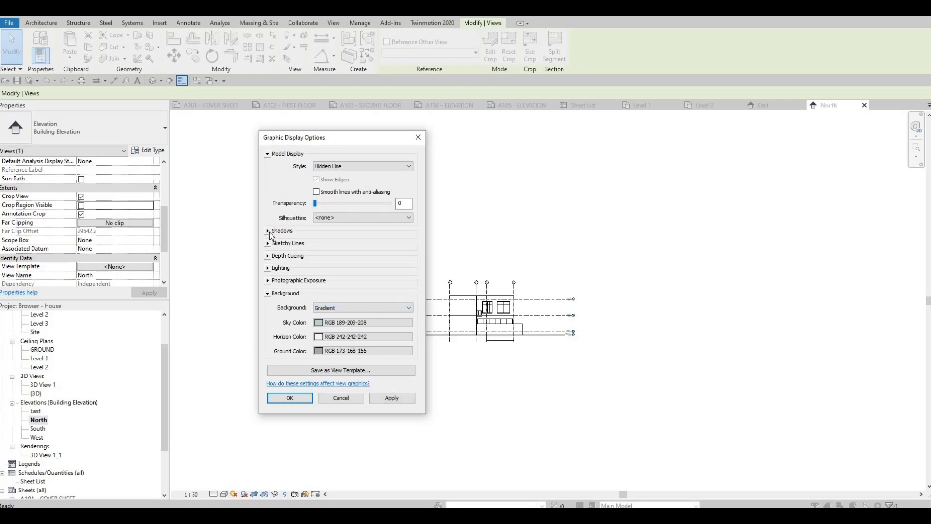
left_click(269, 231)
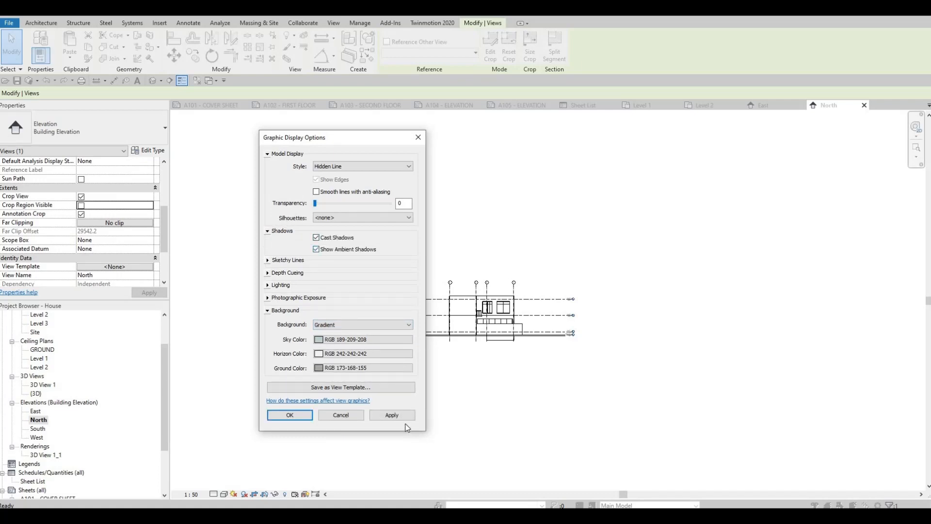
left_click(402, 416)
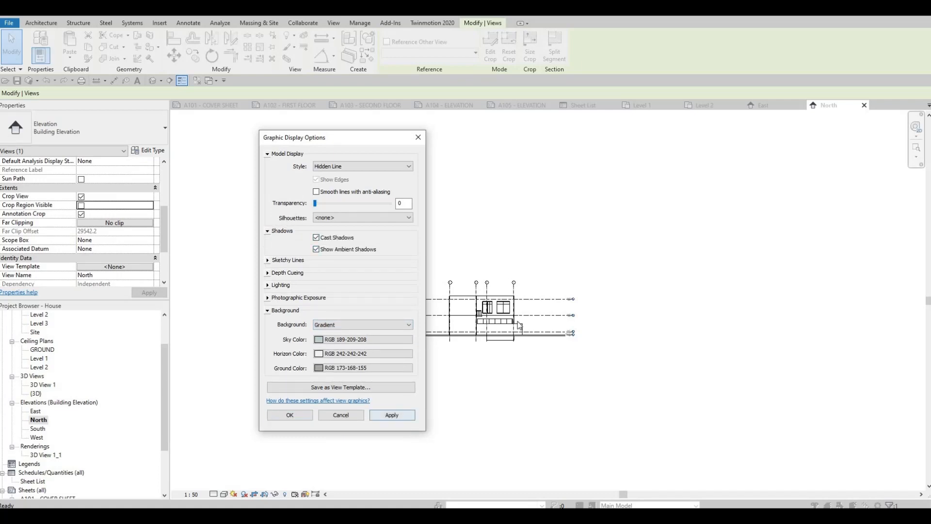
left_click(286, 414)
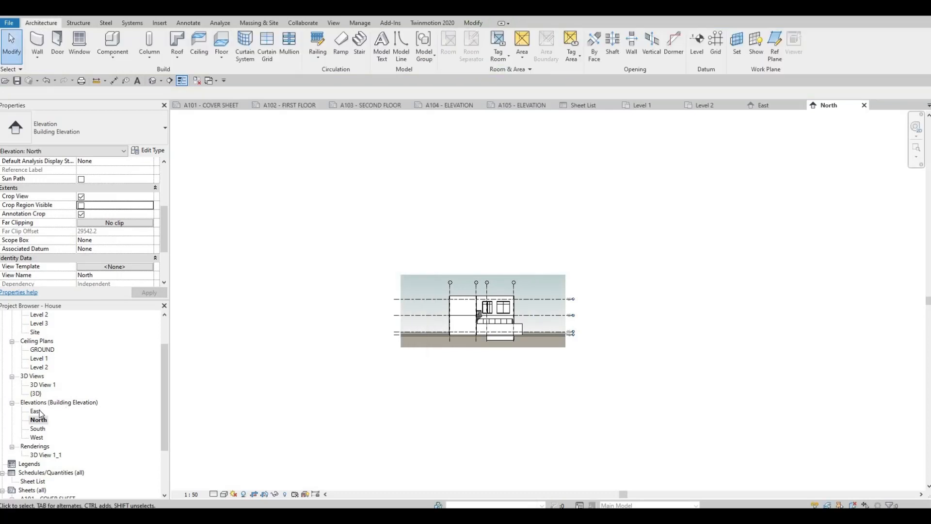
Step: Give the East elevation a Gradient background with cast and ambient shadows in its graphic display options
double_click(59, 410)
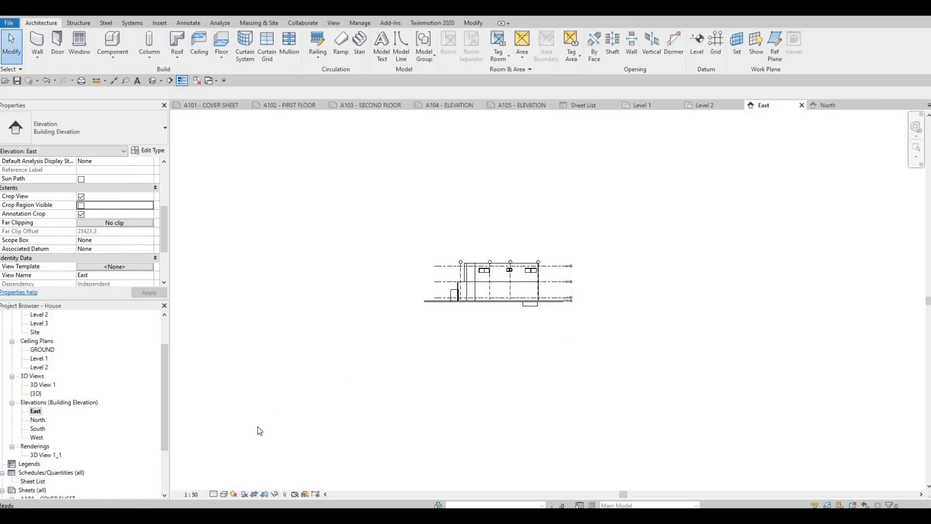
left_click(224, 494)
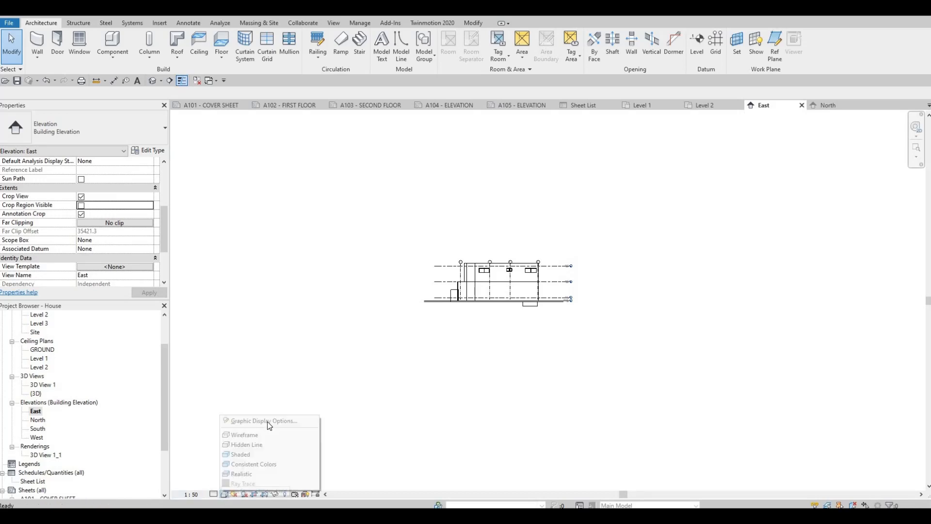
left_click(269, 421)
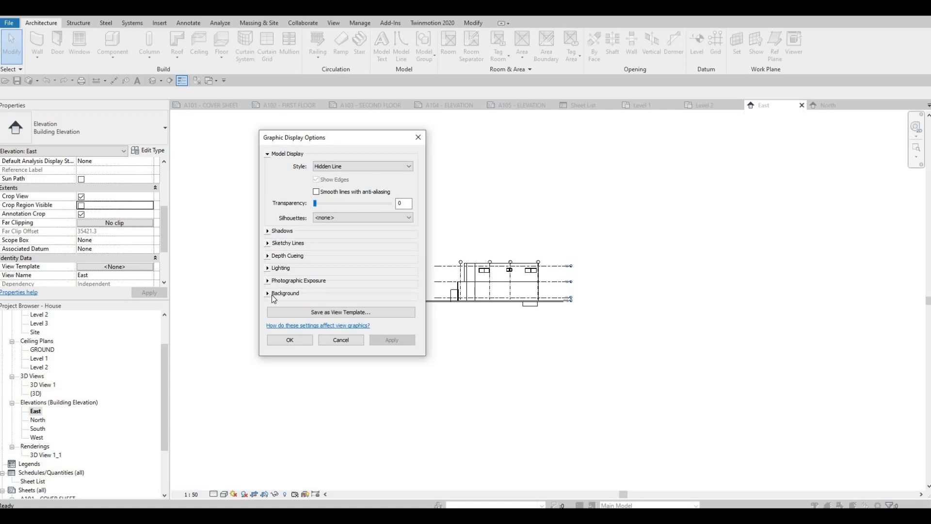
left_click(285, 293)
left_click(363, 307)
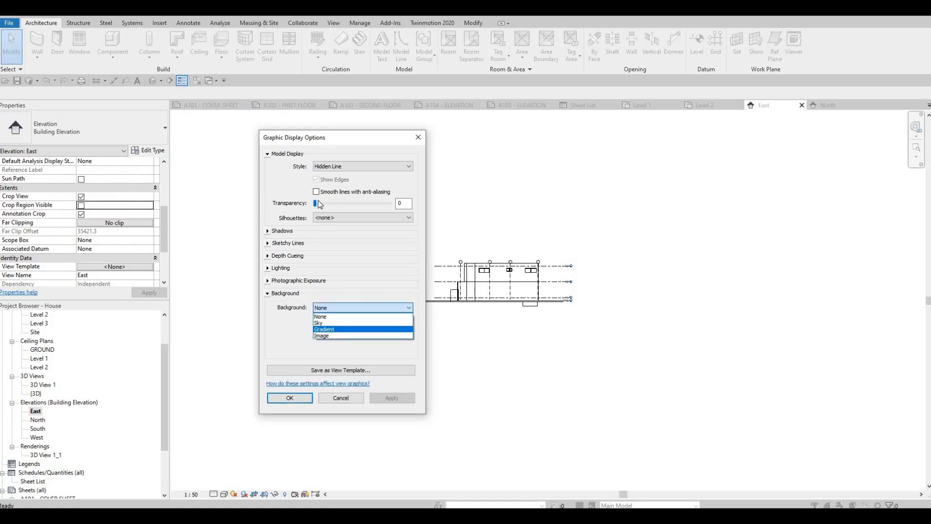
left_click(340, 328)
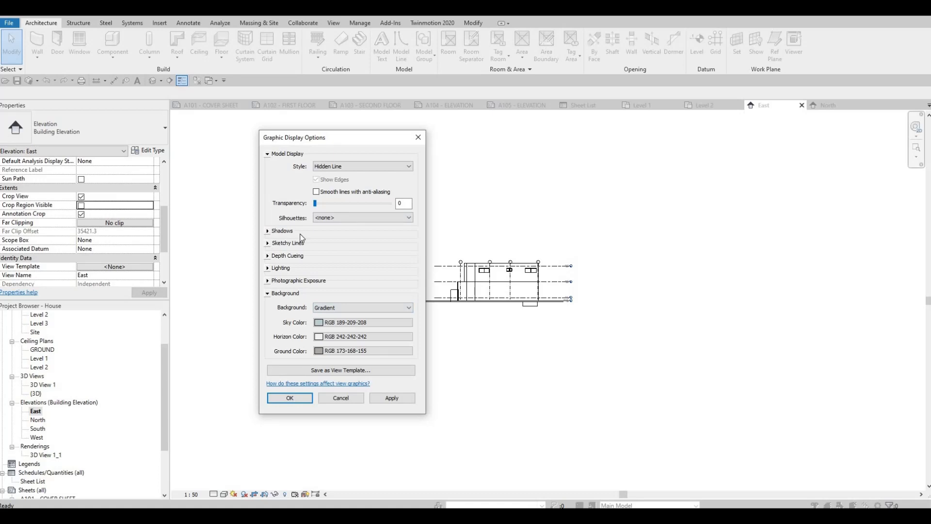
left_click(302, 232)
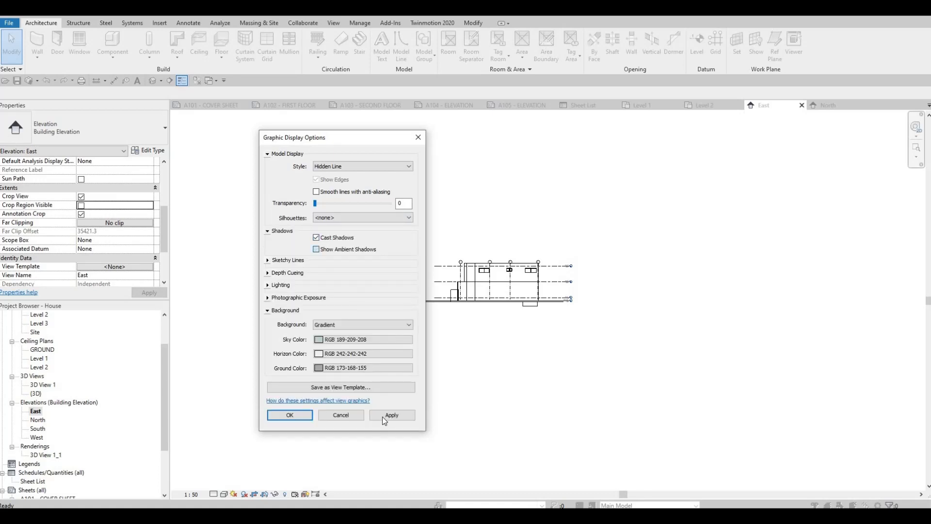
left_click(289, 415)
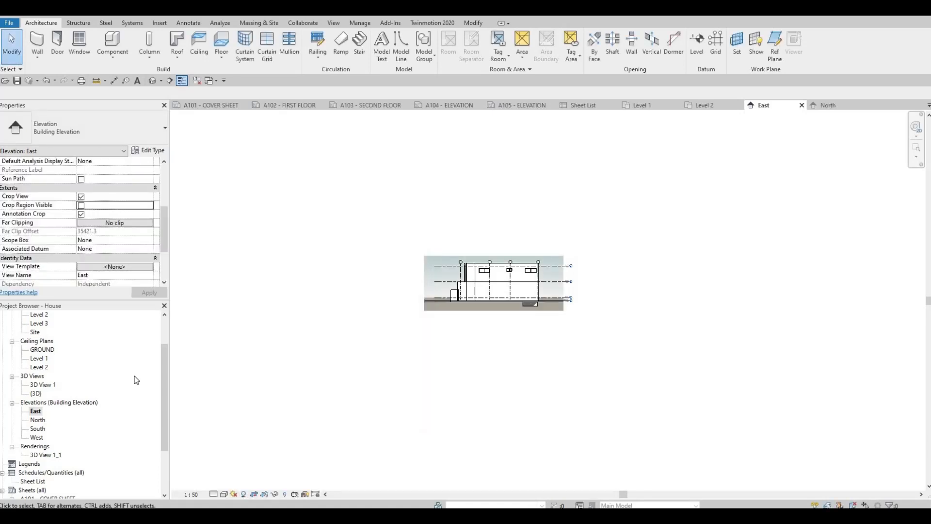
Step: In the South elevation, set the scale to 1:50 and turn on crop view, visible crop region and annotation crop
double_click(37, 428)
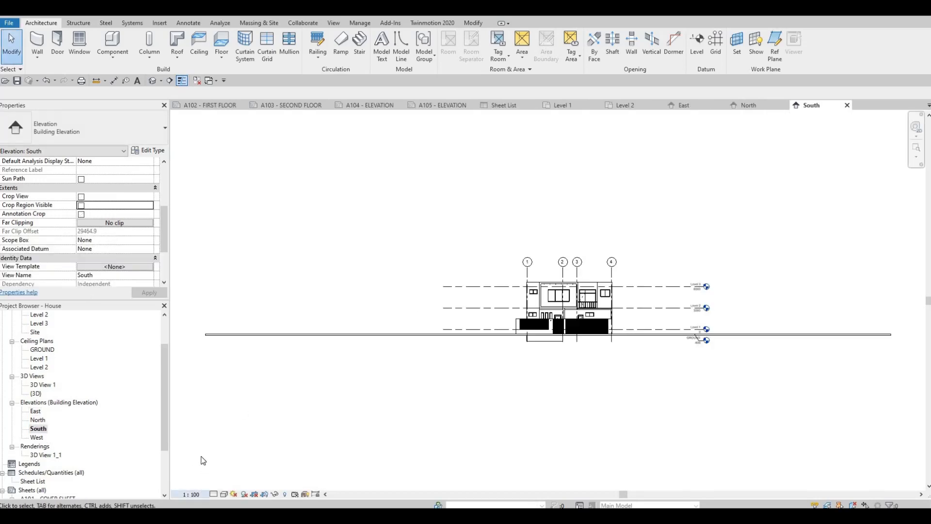
left_click(190, 495)
left_click(203, 419)
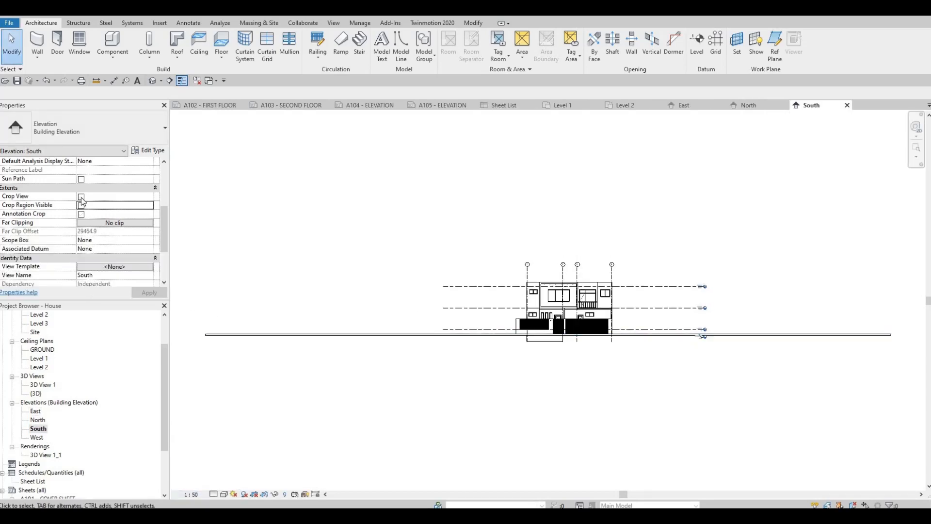
left_click(81, 205)
left_click(82, 213)
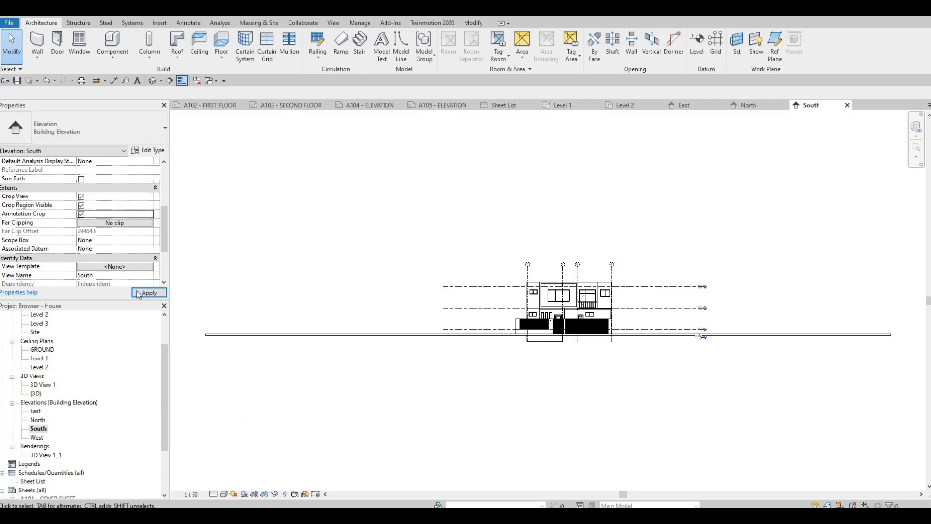
Step: Pull in both sides of the South elevation's crop region close to the building
scroll(268, 297, "down", 3)
middle_click_drag(228, 296, 260, 285)
key("Escape")
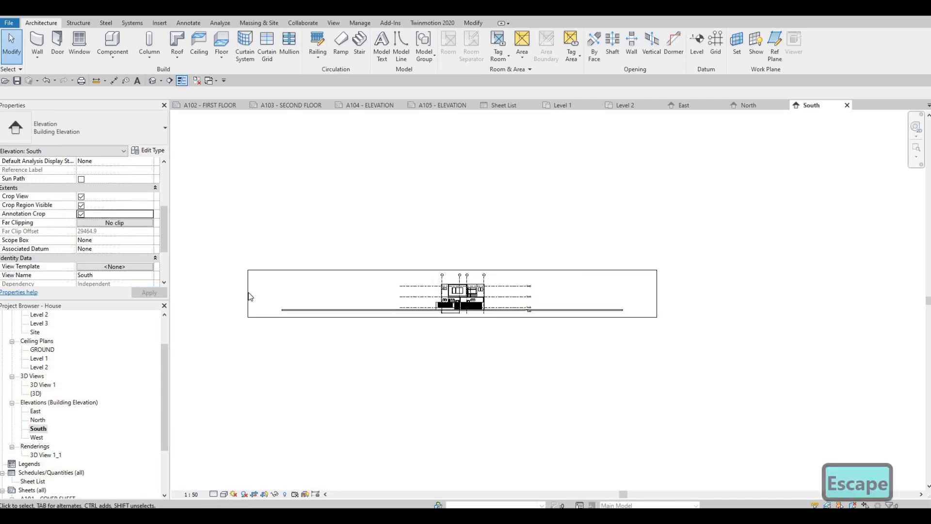
left_click(249, 296)
left_click_drag(248, 294, 424, 294)
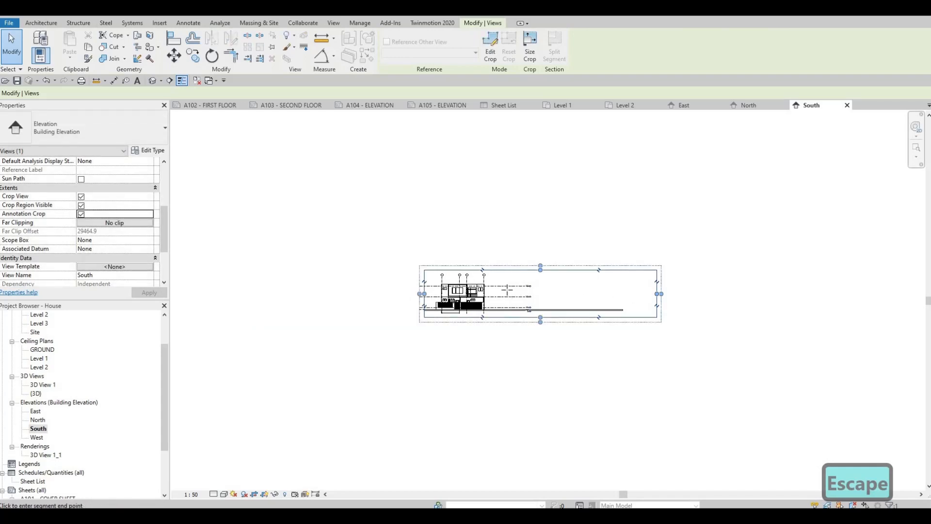
left_click_drag(507, 291, 507, 293)
Step: Turn on cast and ambient shadows for the South elevation and set its background to Gradient in the graphic display options
left_click(224, 493)
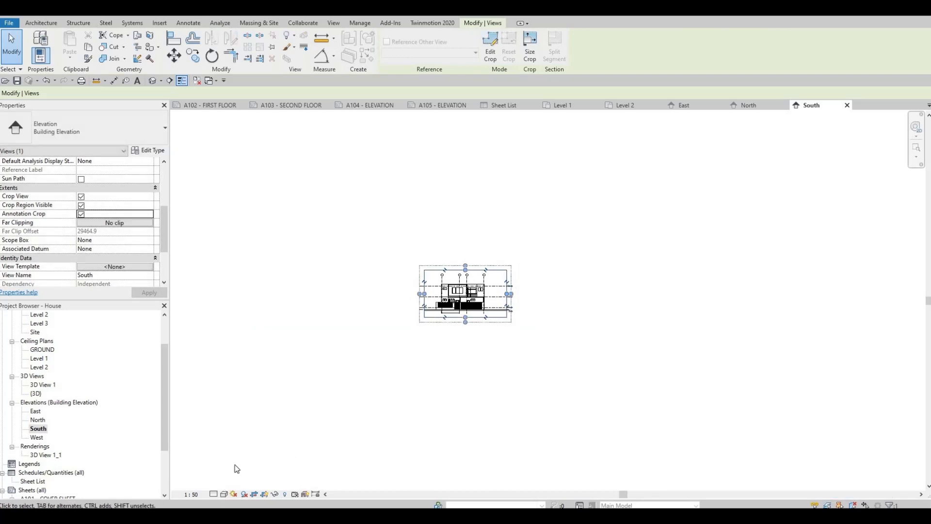
left_click(249, 422)
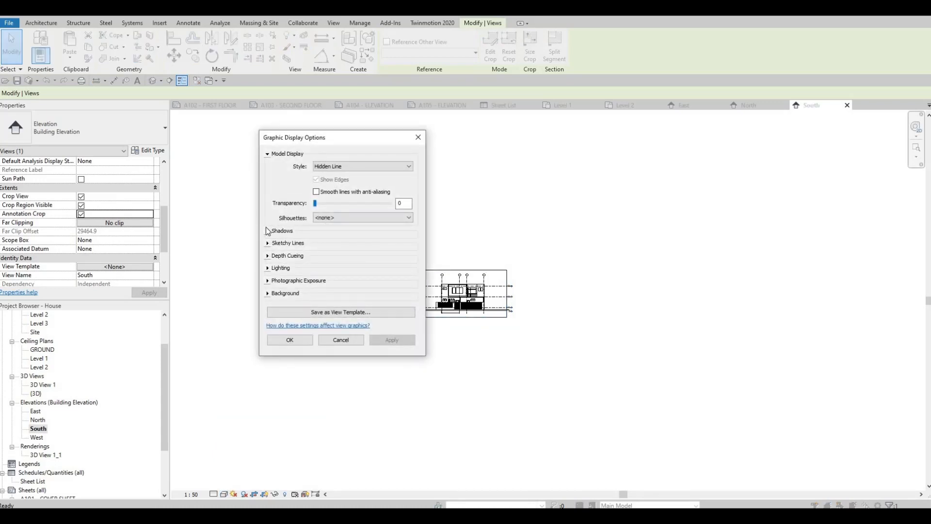
left_click(315, 233)
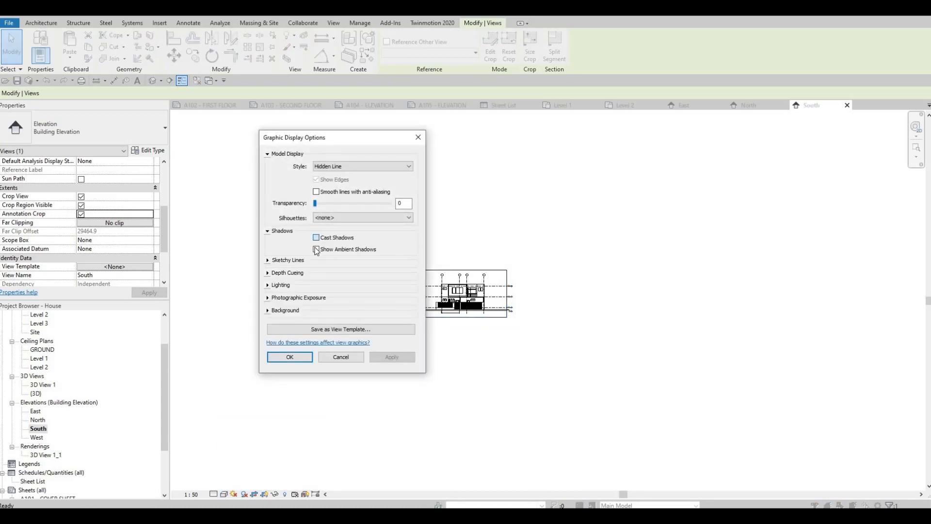
left_click(316, 249)
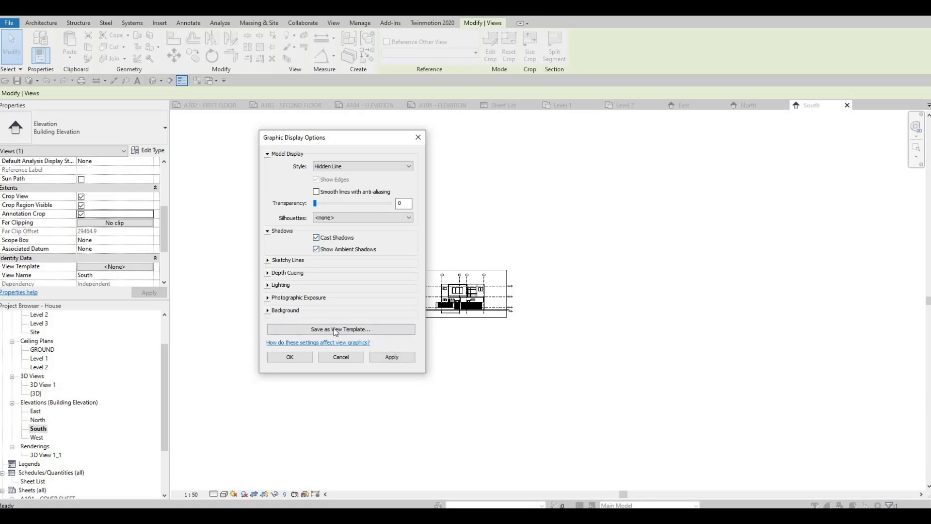
left_click(268, 311)
left_click(338, 325)
left_click(329, 347)
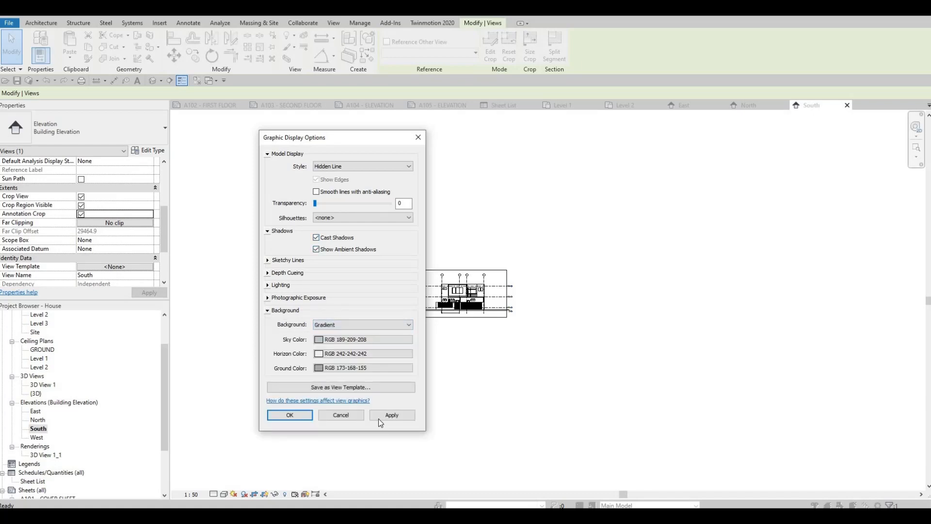
left_click(303, 420)
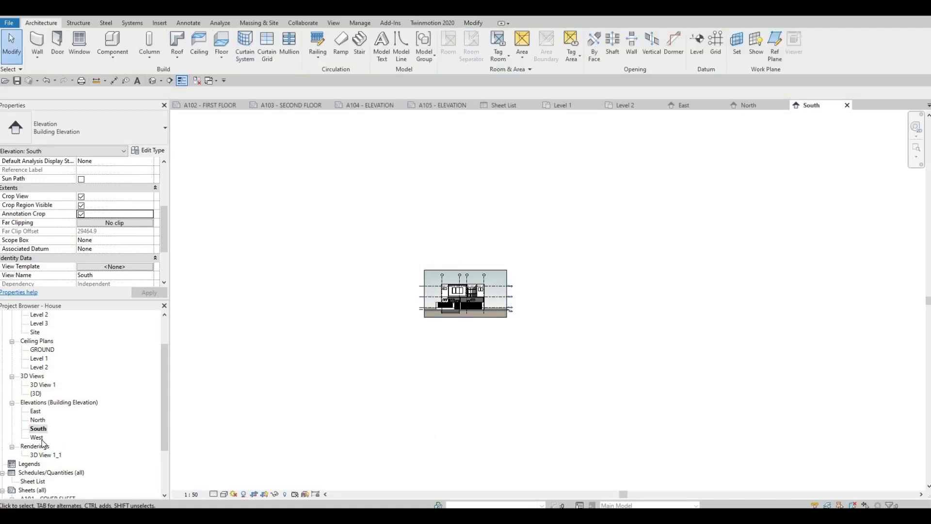
Step: Open the West elevation, set its scale to 1:50, and turn on crop view, visible crop region and annotation crop
left_click(188, 494)
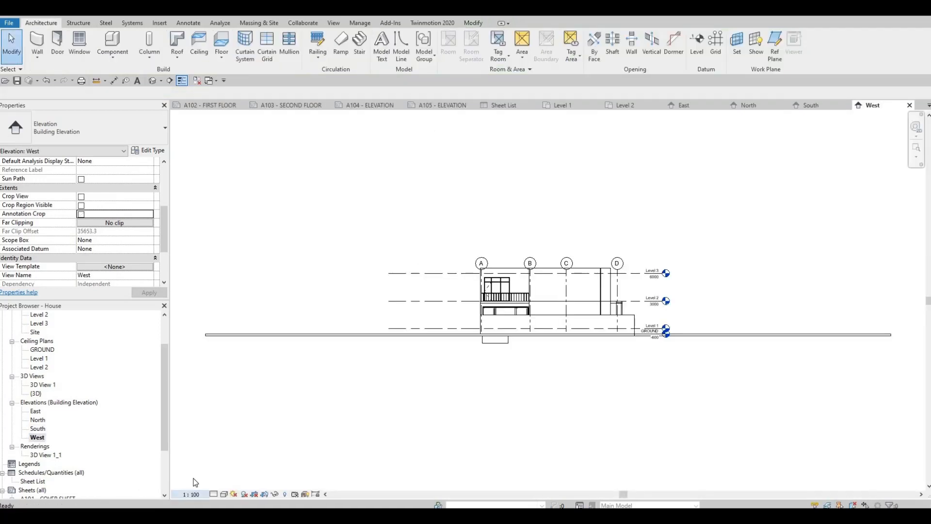
left_click(200, 419)
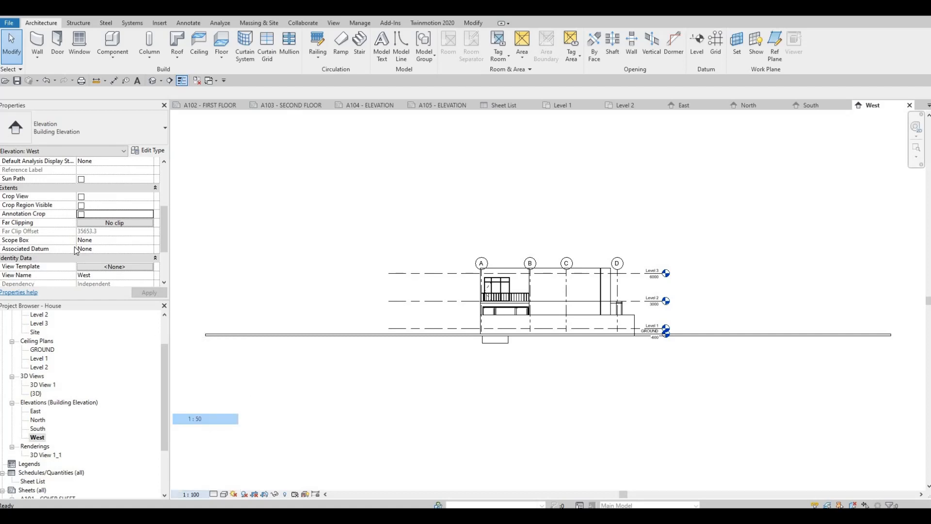
left_click(81, 196)
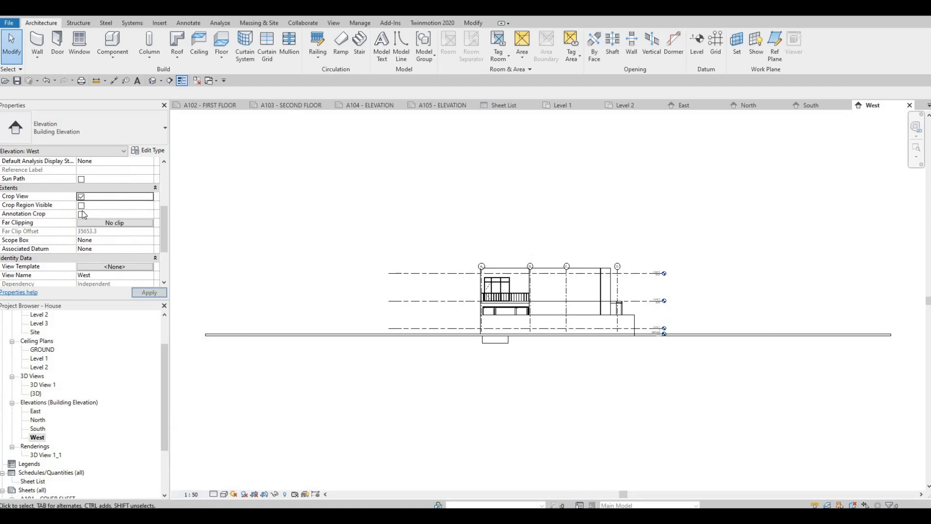
left_click(81, 215)
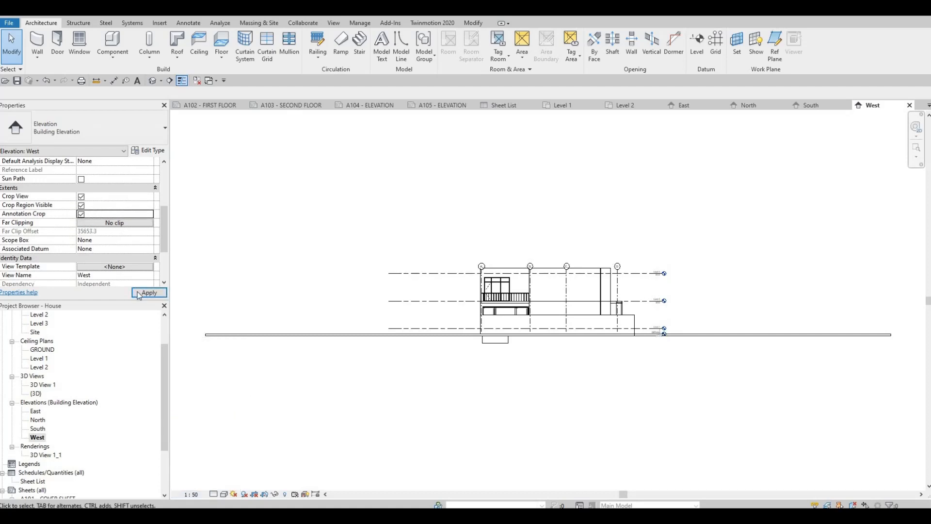
scroll(395, 277, "down", 2)
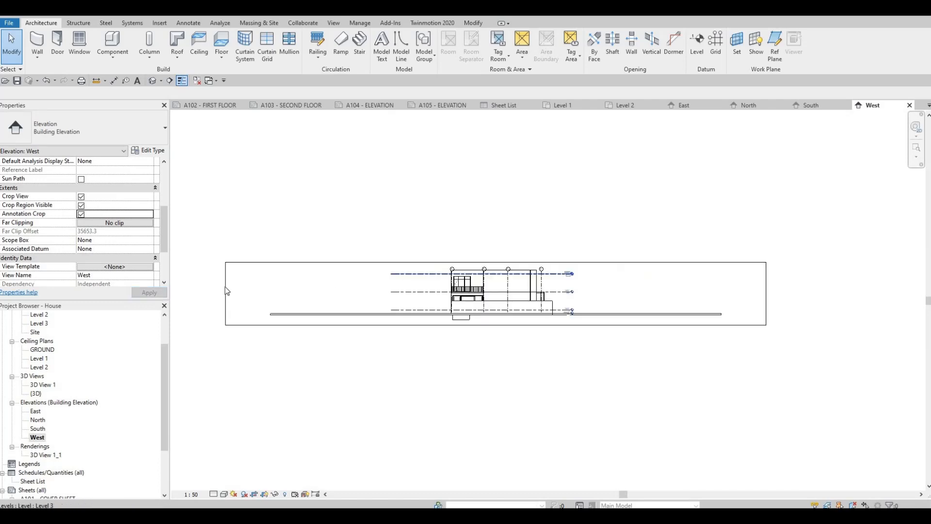
Step: Pull in both sides of the West elevation's crop region close to the building and hide the crop region
left_click(226, 293)
left_click_drag(387, 293, 416, 293)
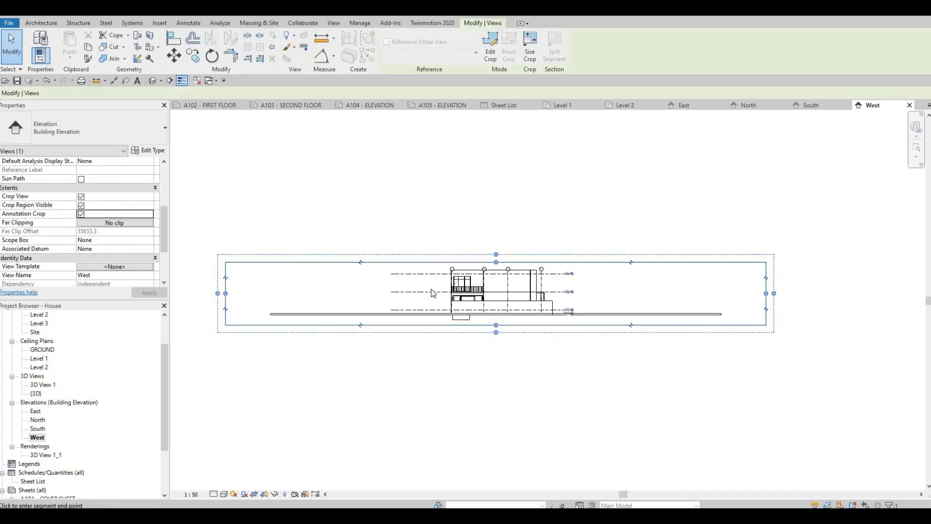
left_click_drag(766, 293, 578, 294)
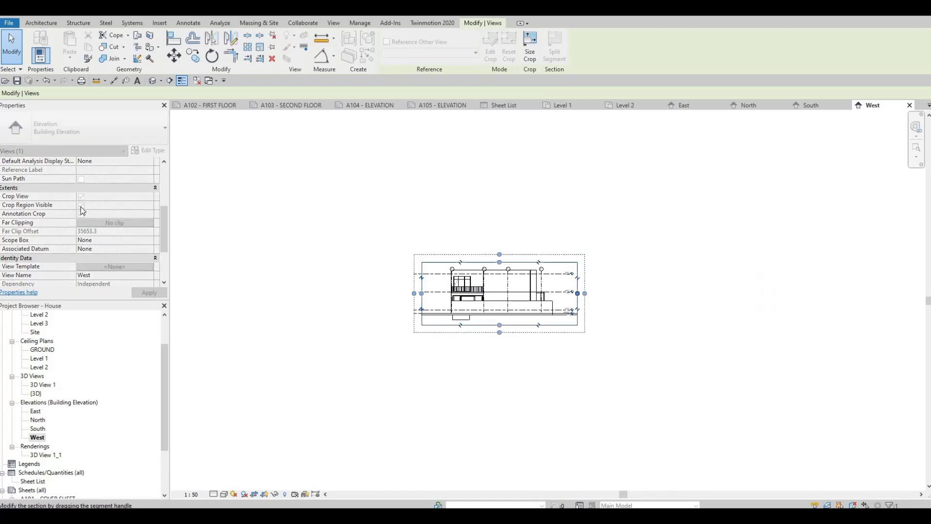
left_click(81, 214)
left_click(148, 293)
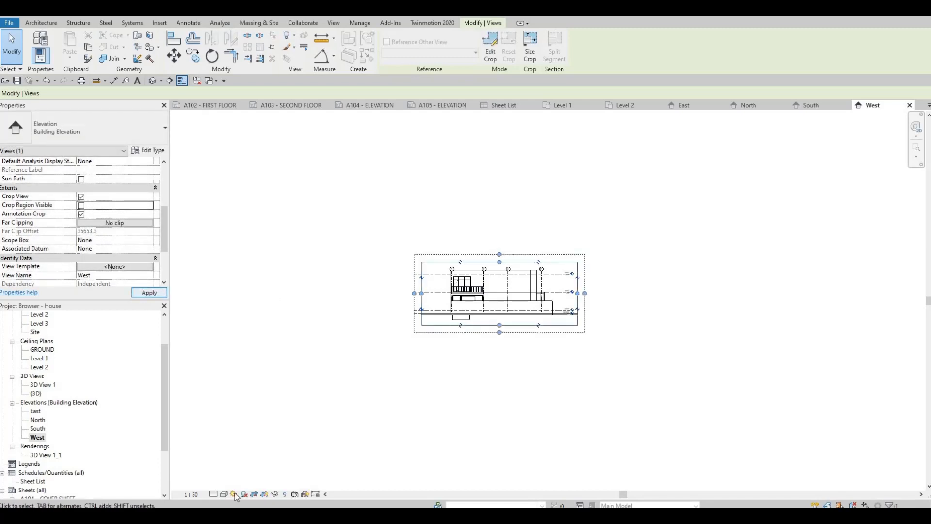
Step: Turn on cast and ambient shadows for the West elevation and set its background to Gradient in the graphic display options
left_click(224, 494)
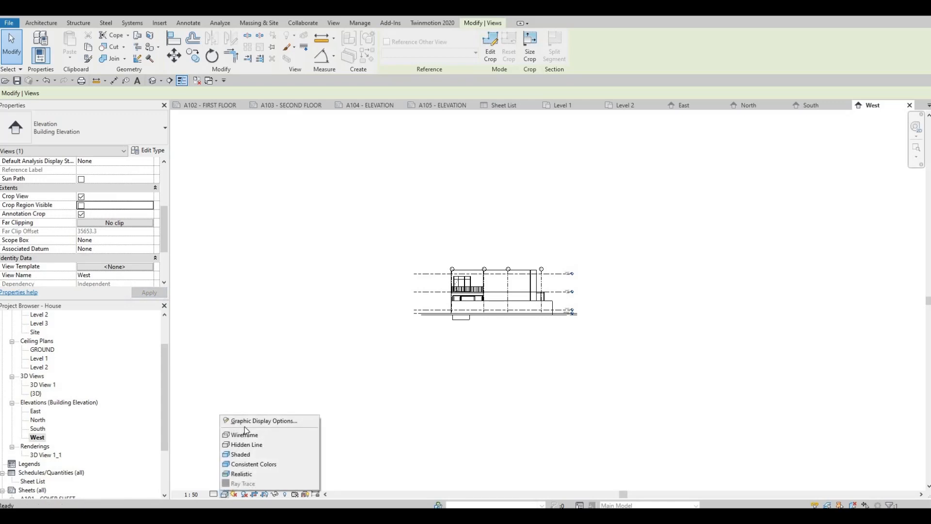
left_click(278, 420)
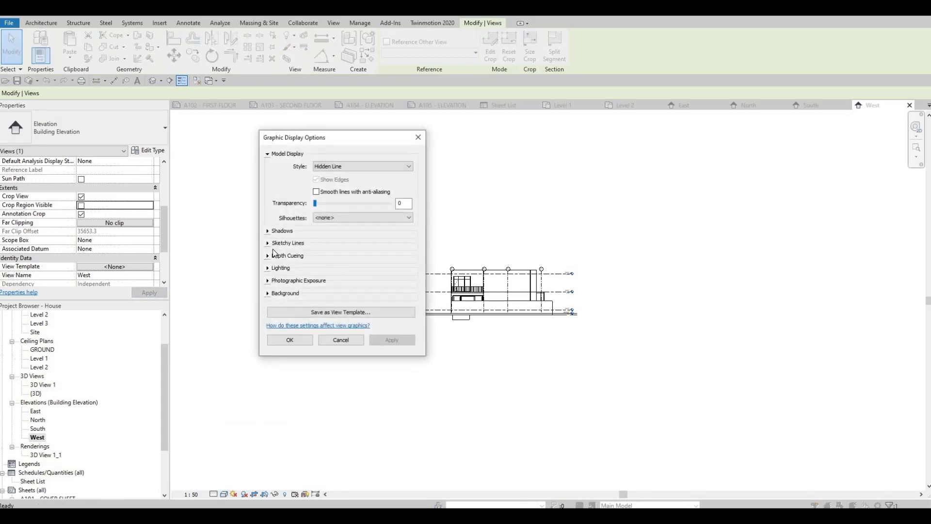
left_click(314, 234)
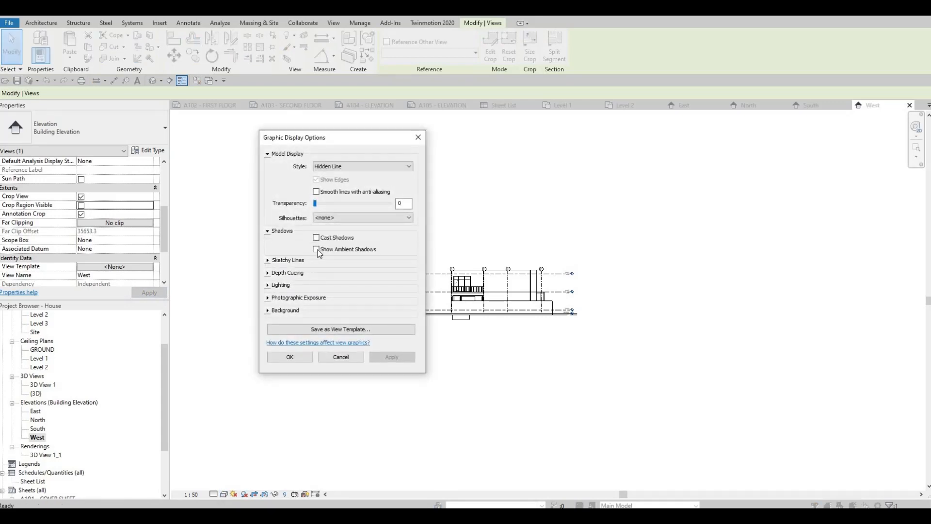
left_click(316, 237)
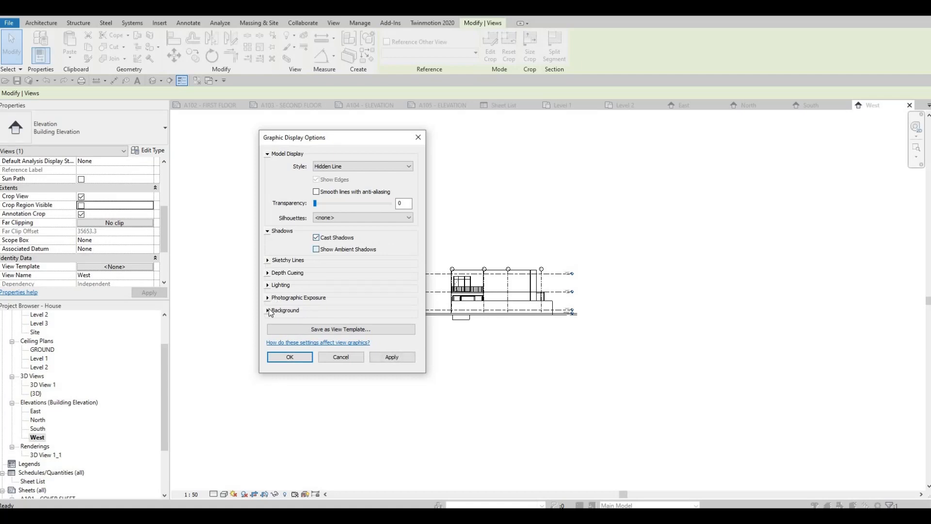
left_click(335, 310)
left_click(330, 324)
left_click(330, 344)
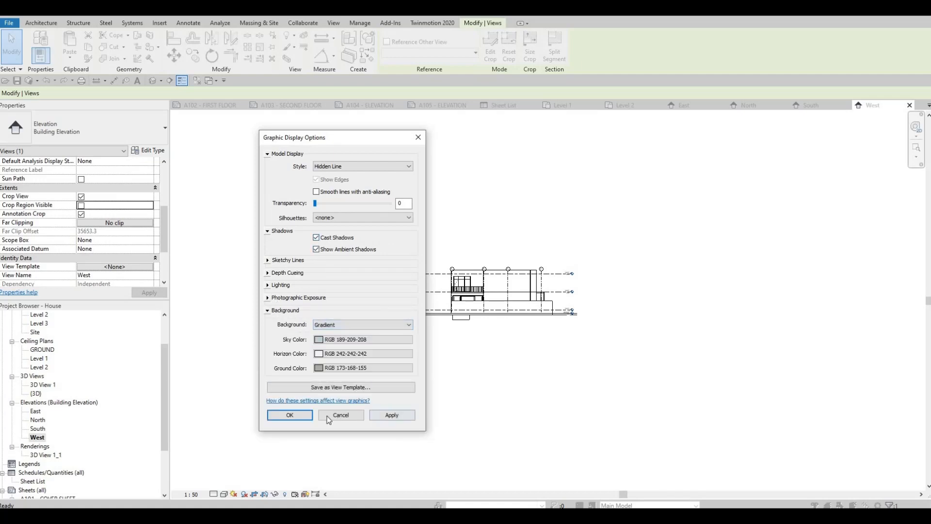
left_click(391, 414)
left_click(291, 415)
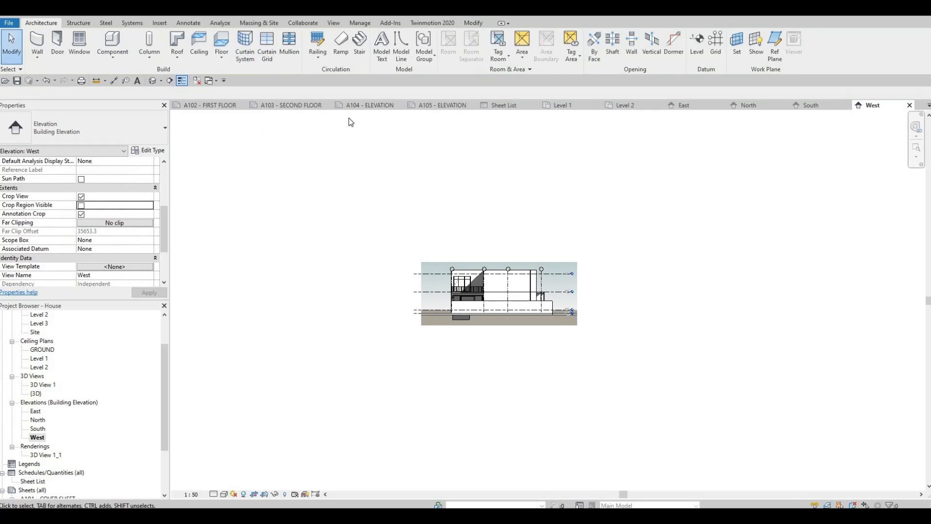
Step: Place the East elevation in the upper half of sheet A104 and the North elevation below it
left_click(370, 104)
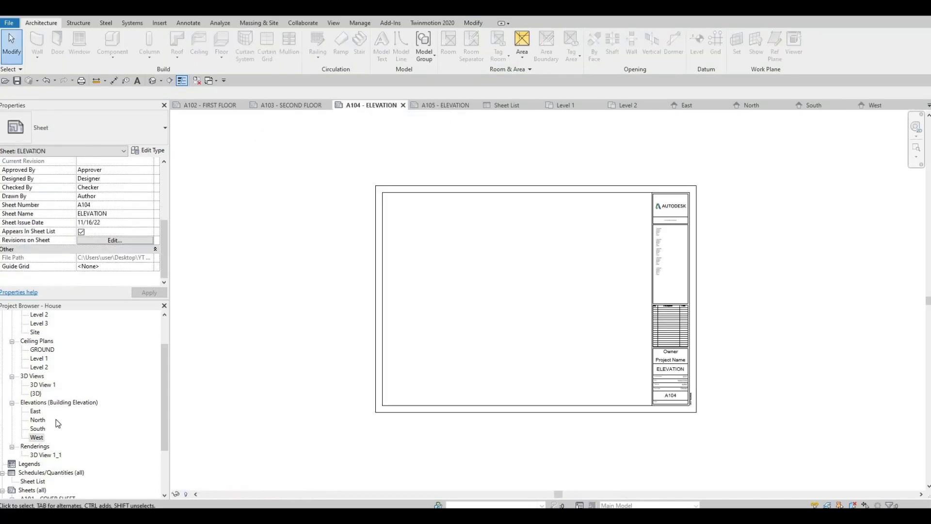
left_click(36, 412)
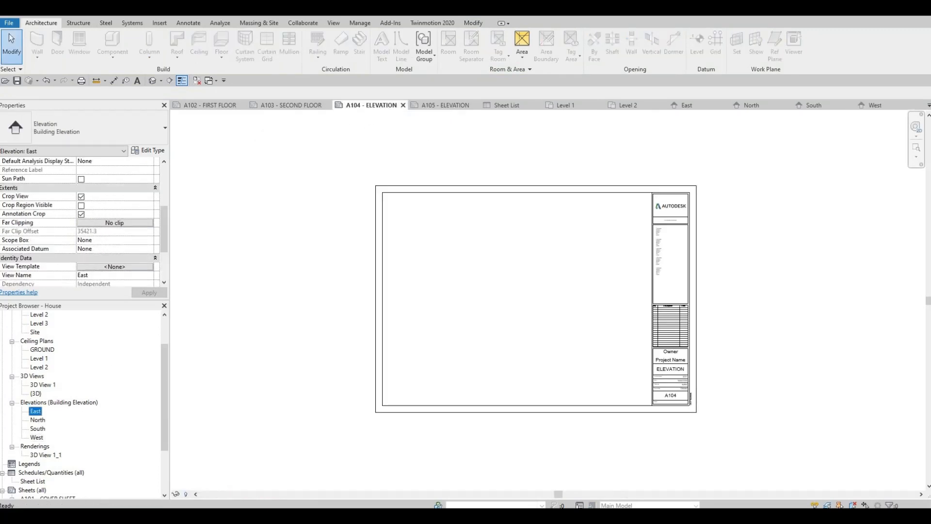
left_click_drag(525, 243, 522, 243)
left_click(523, 243)
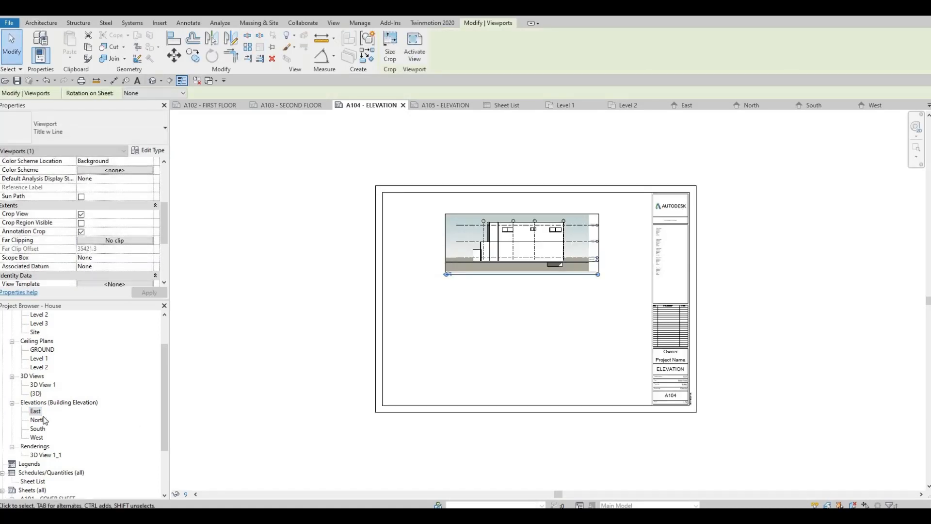
left_click_drag(38, 420, 527, 343)
left_click(516, 339)
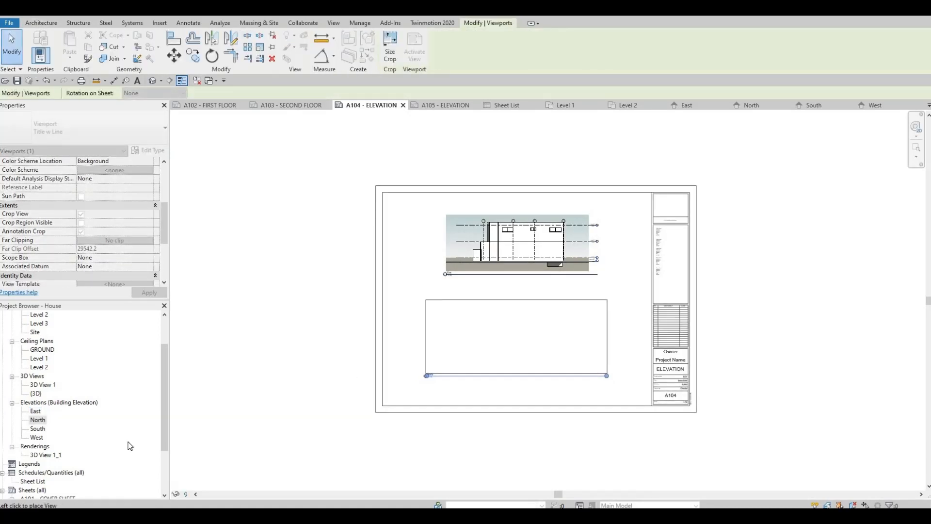
Step: Place the South elevation in the upper half of sheet A105 and the West elevation below it
left_click(443, 103)
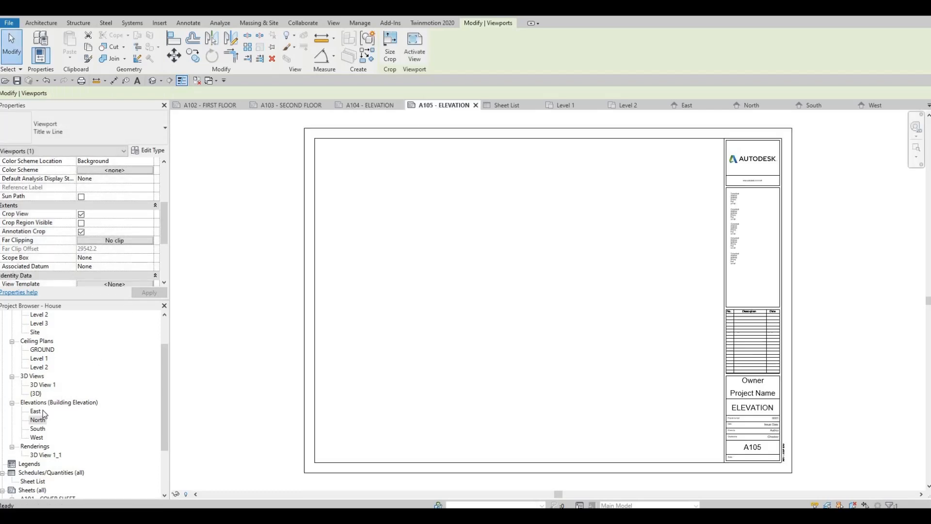
left_click(38, 428)
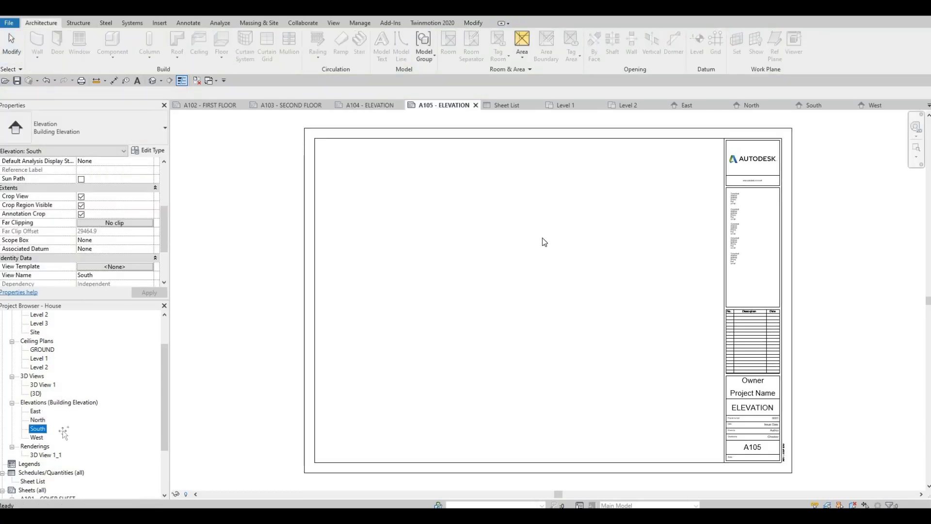
left_click(522, 238)
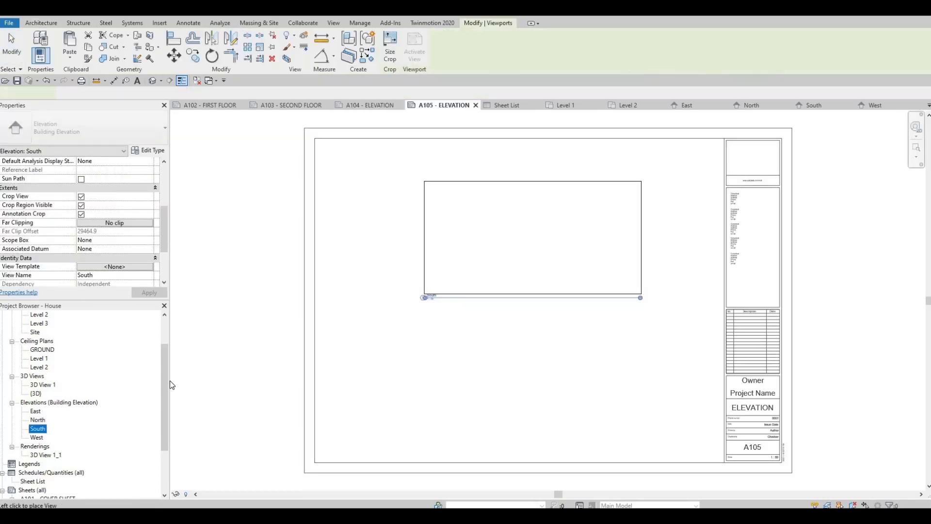
left_click(36, 438)
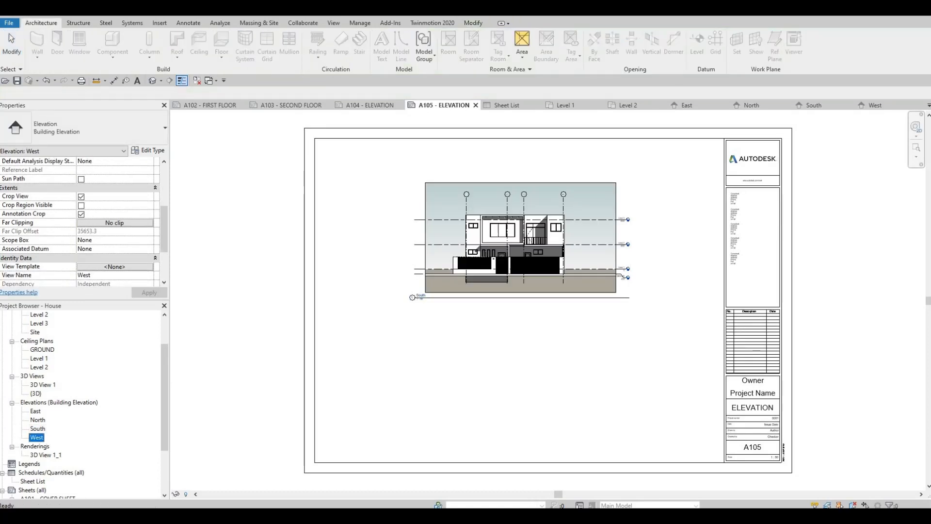
left_click(514, 383)
key("Escape")
key("Escape")
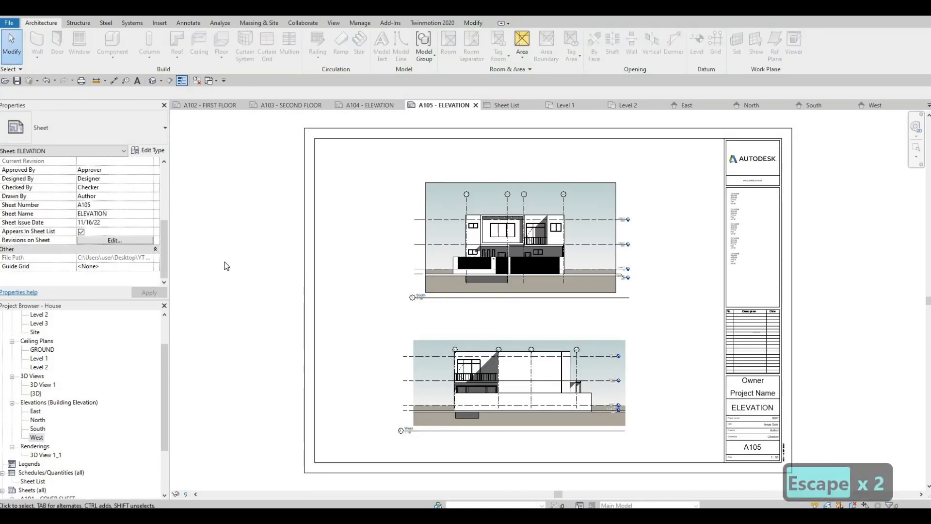
Step: On the Level 1 floor plan, place tagged rooms in the dining and kitchen area and the two small rooms behind the kitchen
scroll(49, 359, "up", 2)
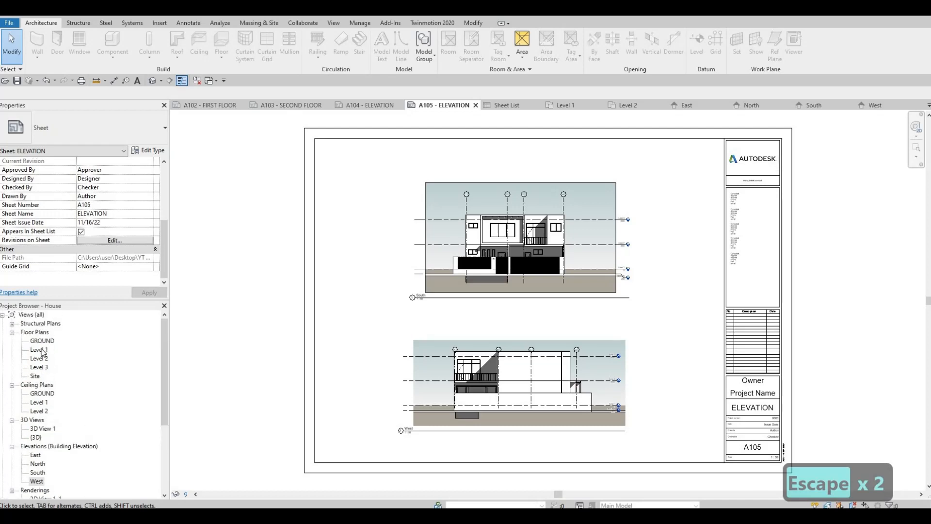
double_click(39, 350)
scroll(442, 256, "up", 5)
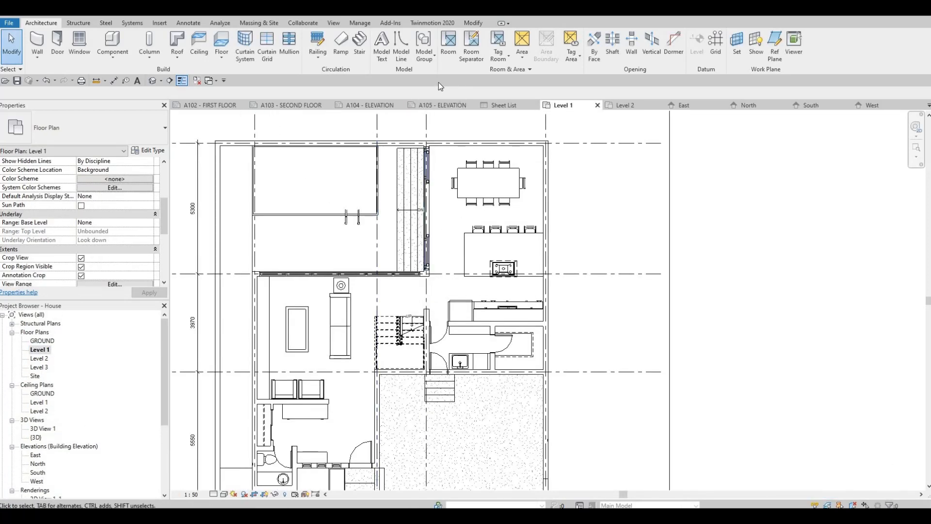
left_click(449, 42)
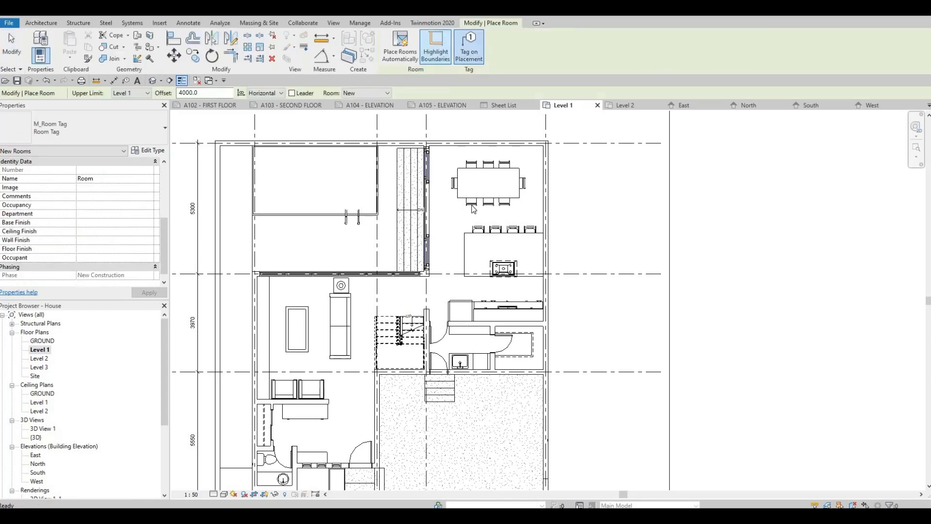
scroll(480, 208, "down", 1)
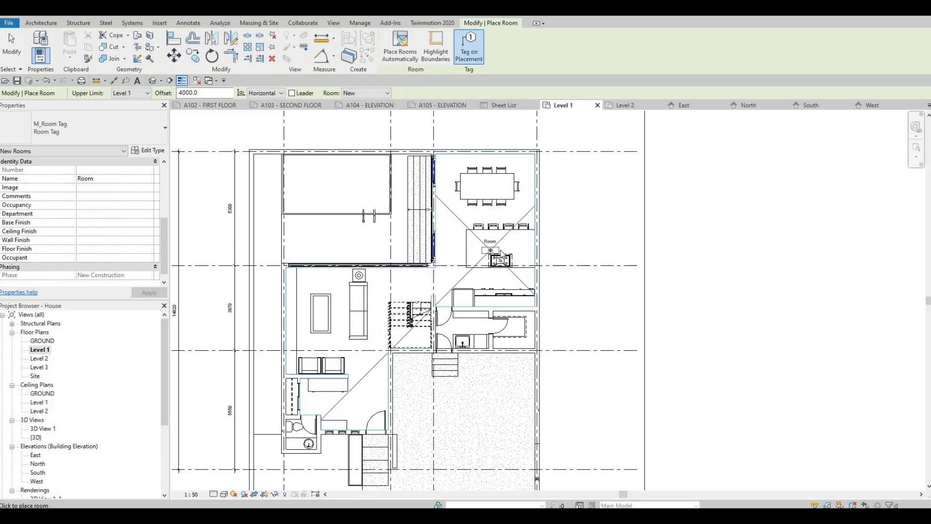
left_click(453, 262)
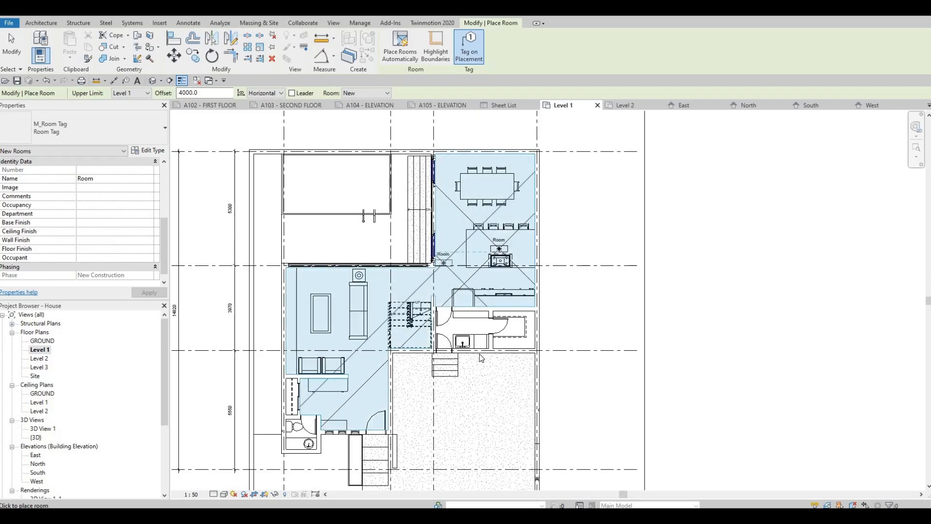
scroll(478, 349, "up", 2)
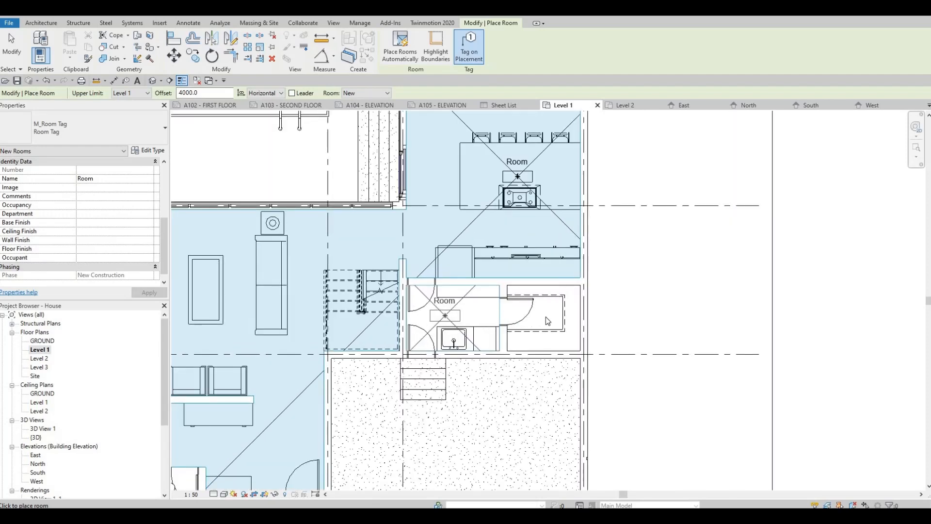
left_click(445, 315)
left_click(539, 321)
scroll(521, 301, "down", 2)
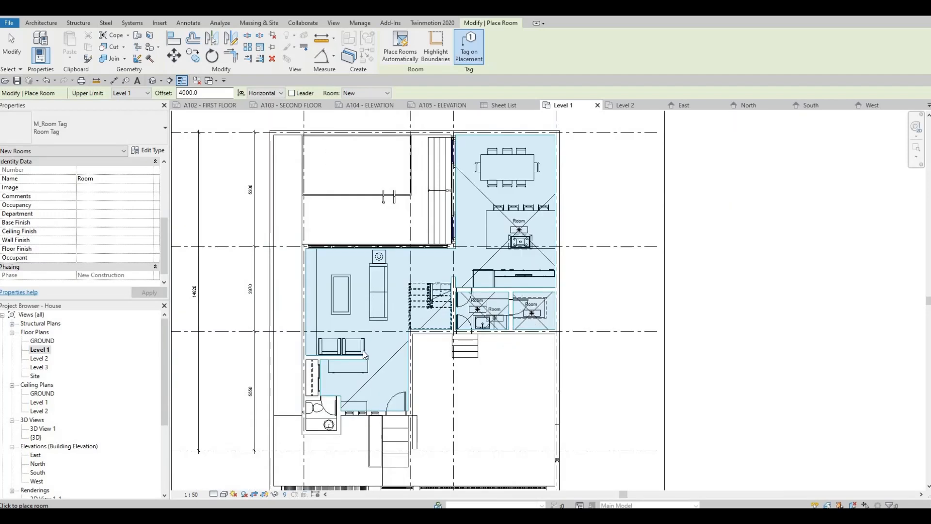
Step: Try placing rooms in the toilet and the open living area, and undo both placements
scroll(363, 351, "up", 3)
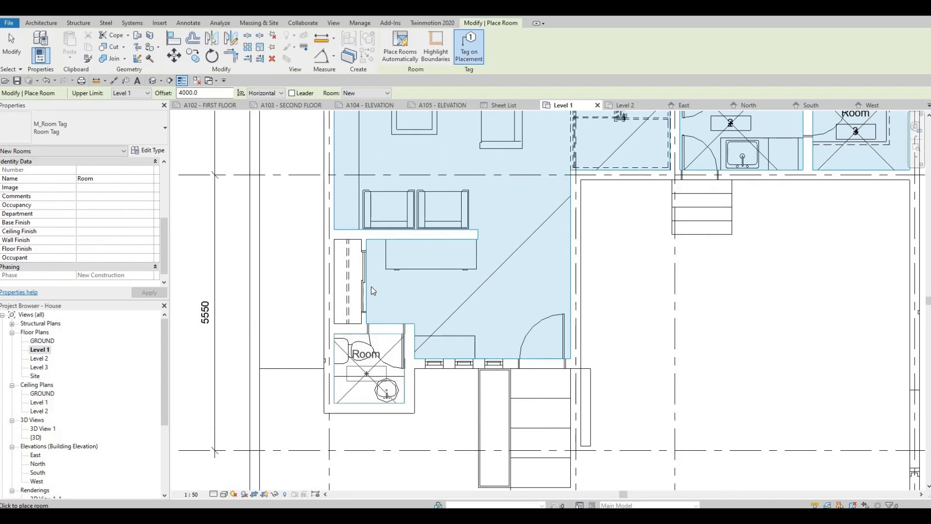
scroll(469, 291, "down", 1)
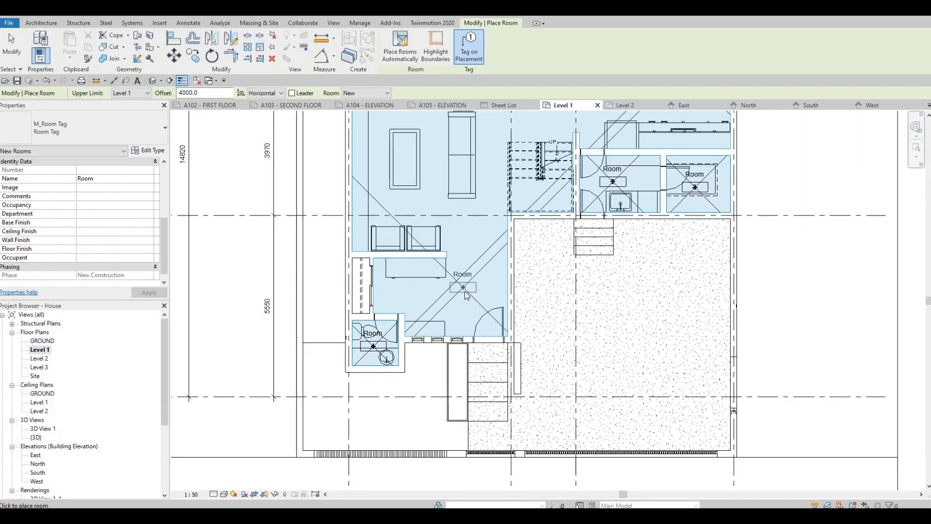
scroll(465, 294, "down", 2)
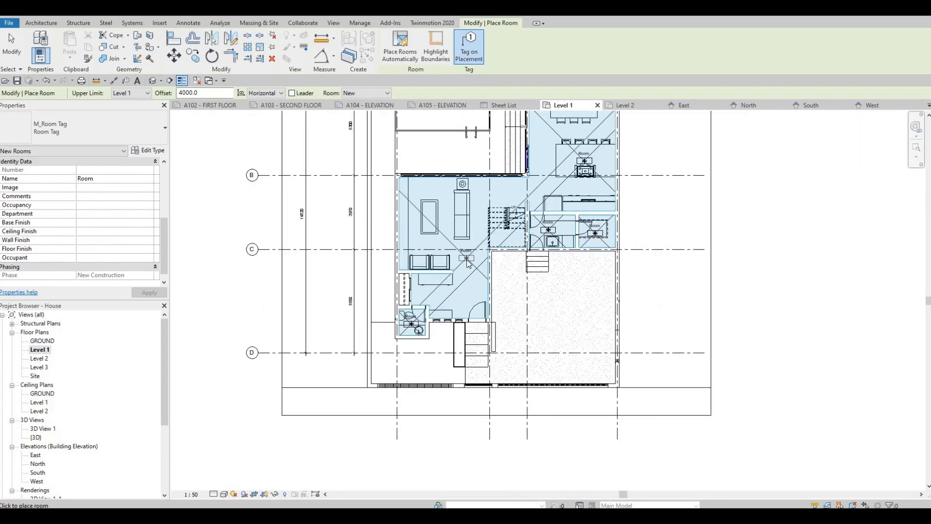
left_click(467, 264)
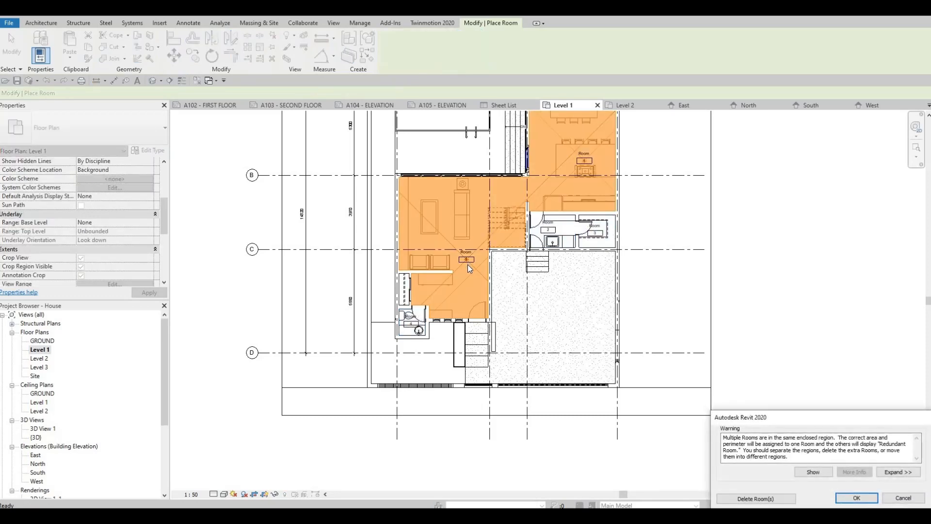
key("Escape")
key("Escape")
middle_click_drag(475, 256, 460, 283)
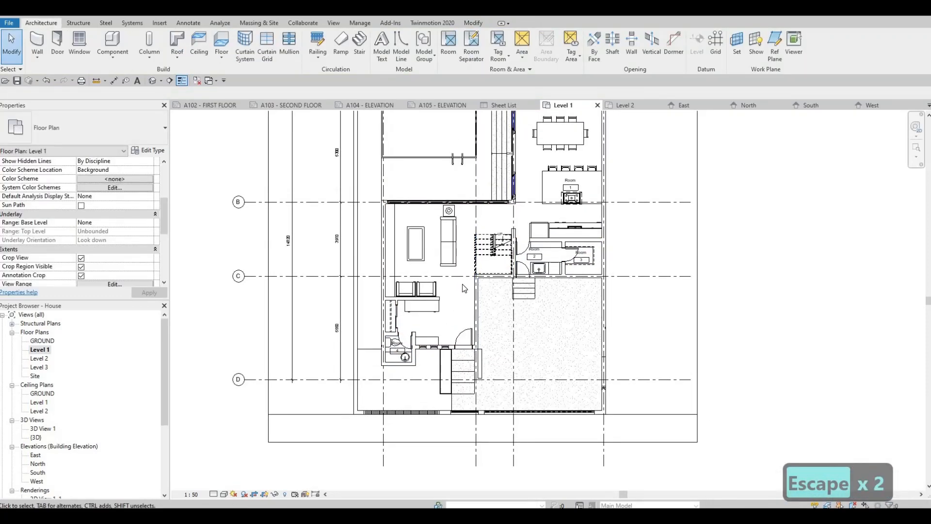
key("ctrl+z")
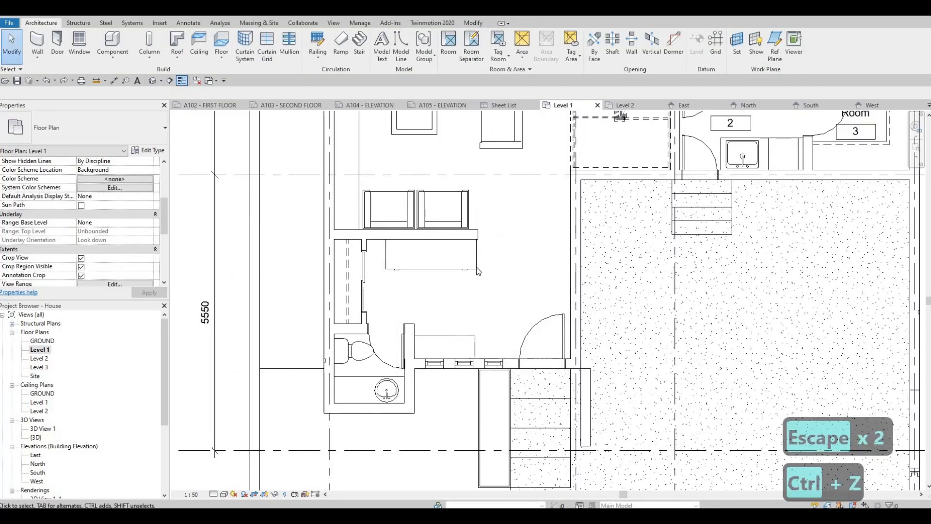
Step: Place a tagged room in the small toilet beside the Level 1 entrance
scroll(456, 298, "down", 4)
middle_click_drag(535, 177, 490, 229)
scroll(490, 230, "down", 1)
left_click(449, 45)
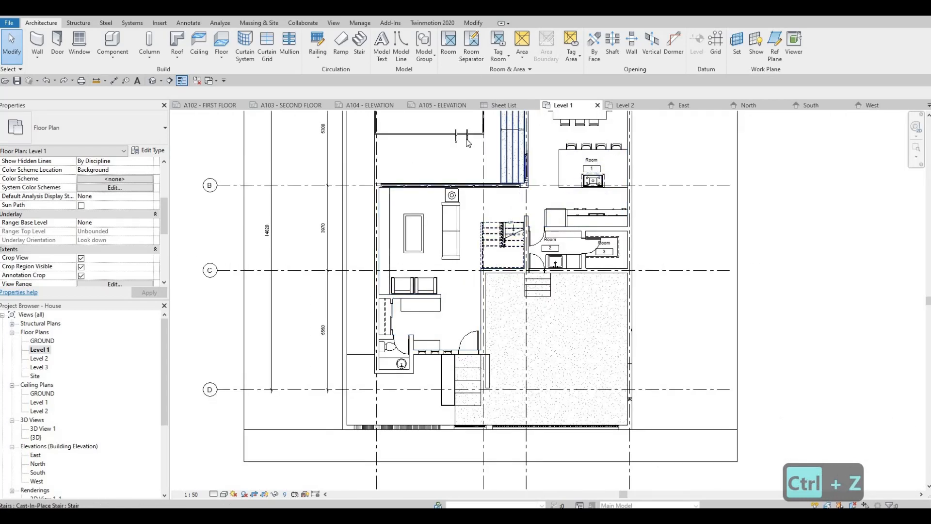
left_click(400, 361)
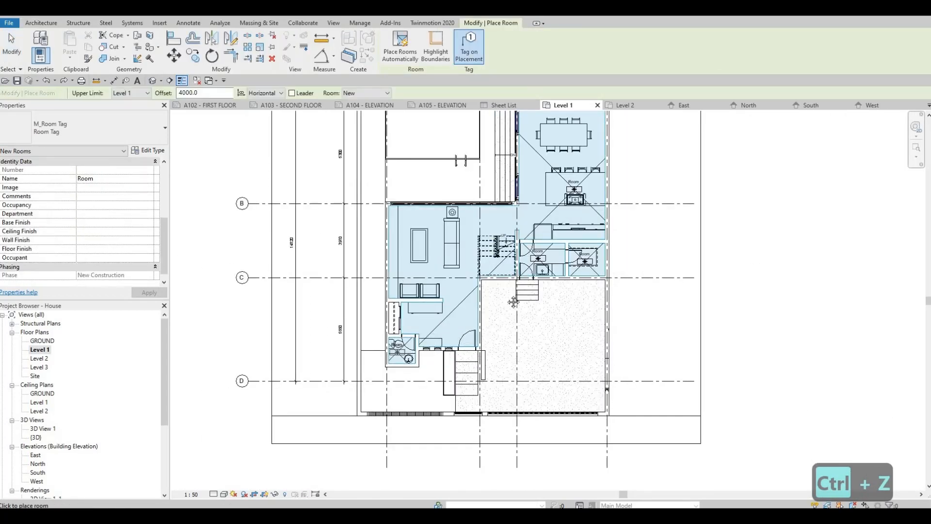
key("Escape")
key("Escape")
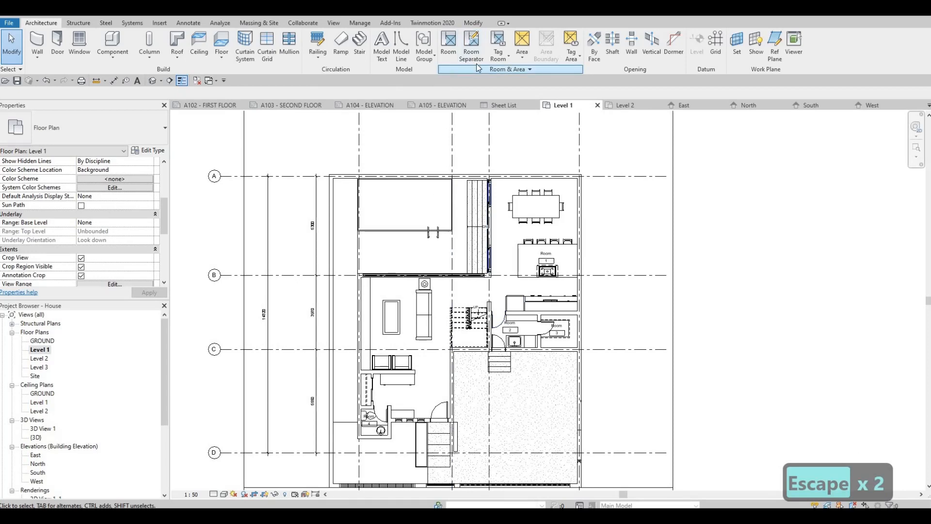
Step: Draw a rectangular room separation boundary around the dining table area, ending just above the kitchen island stools
left_click(471, 44)
scroll(565, 223, "up", 3)
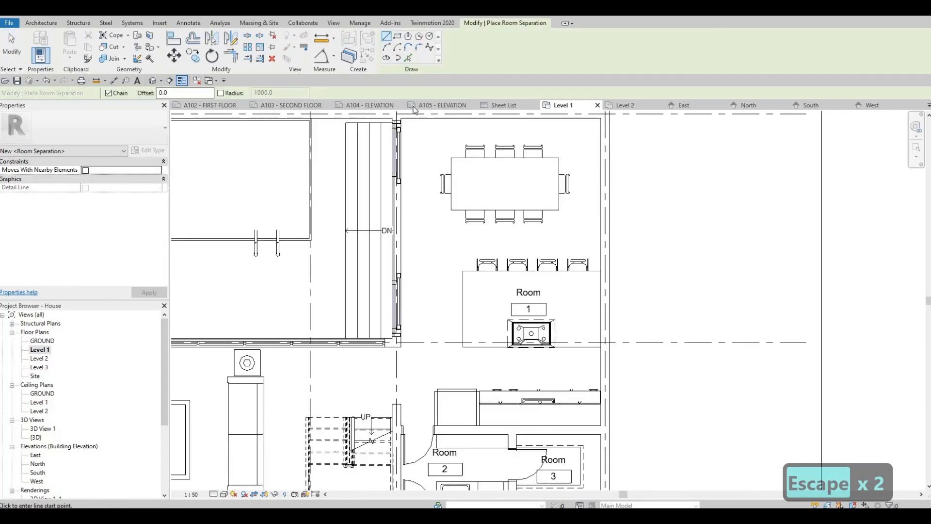
left_click(397, 36)
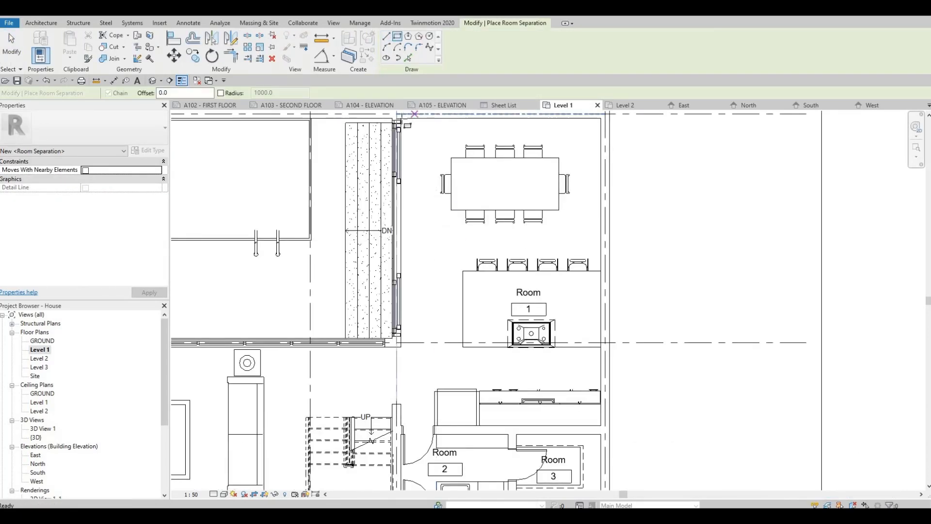
left_click(400, 115)
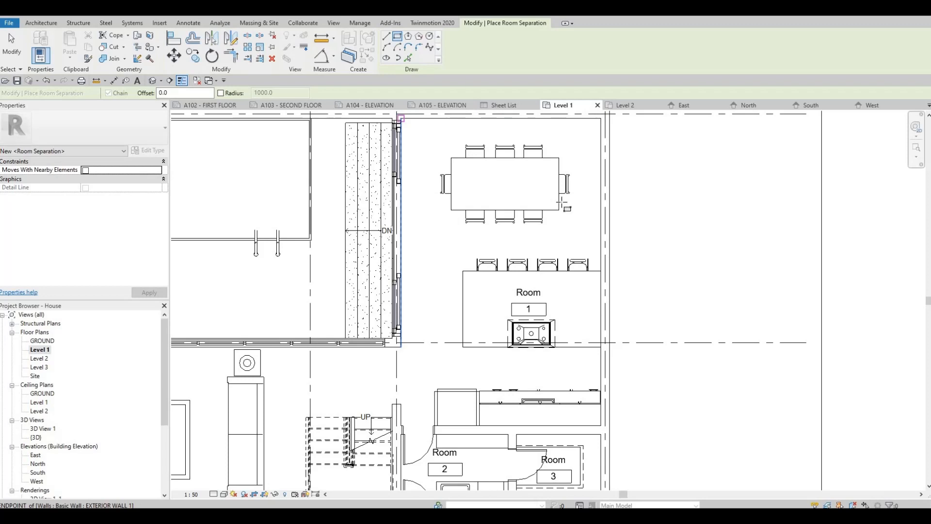
left_click(601, 245)
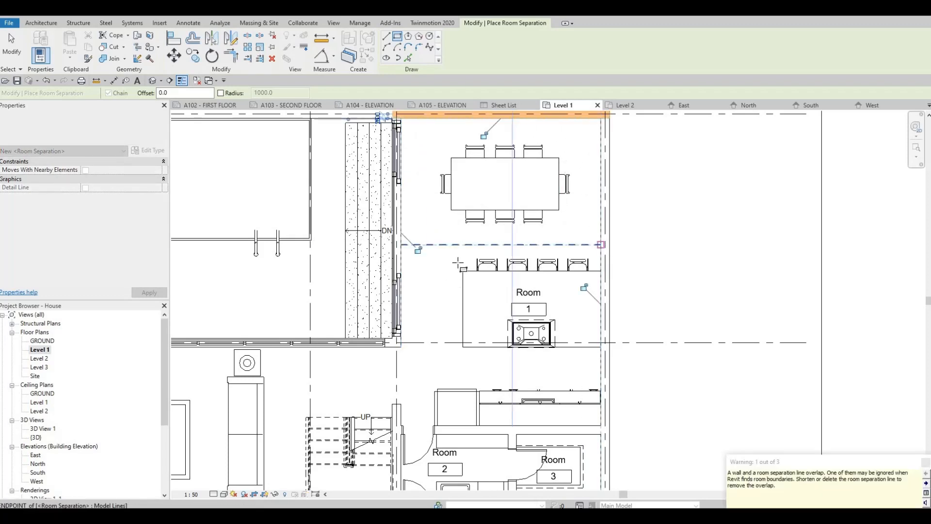
key("Escape")
key("Escape")
key("Escape")
scroll(492, 217, "down", 3)
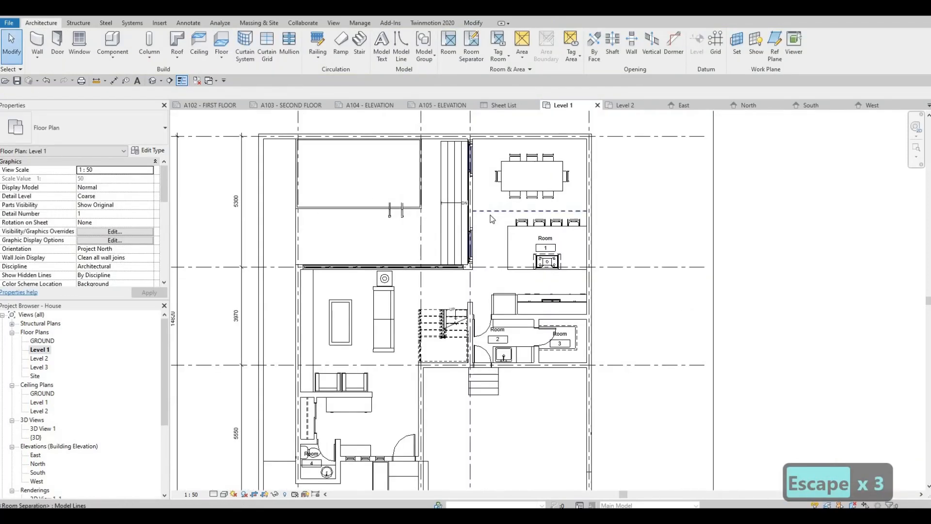
Step: Draw a 3700 mm vertical room separation line from the stair's outer landing corner to the living area's glazed wall
left_click(471, 45)
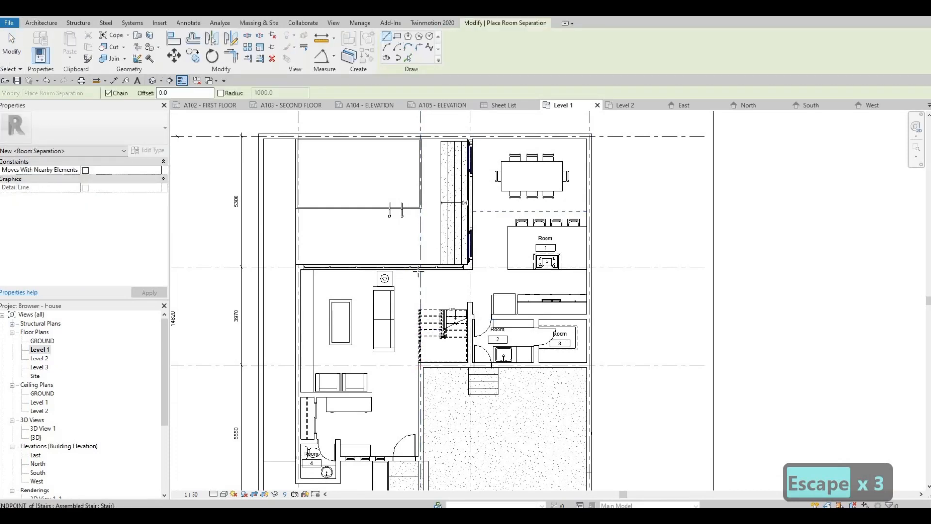
left_click(420, 363)
key("Escape")
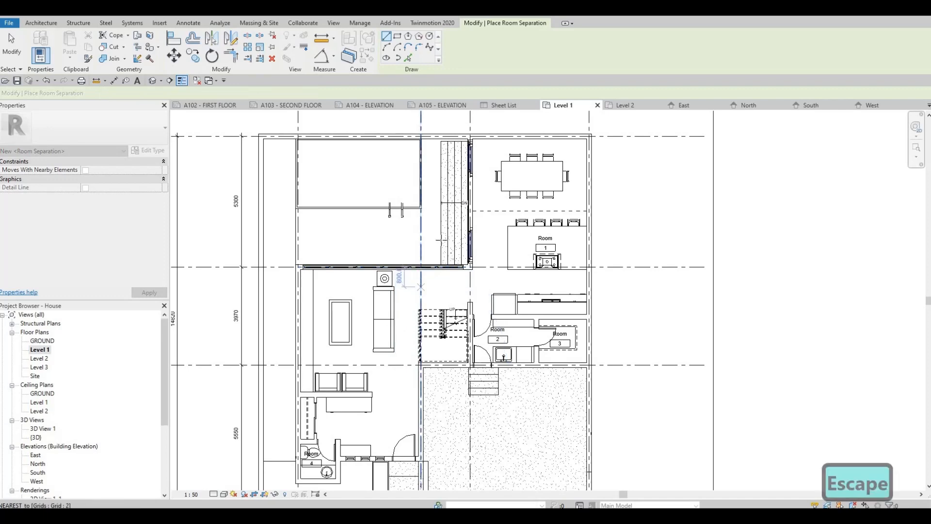
scroll(404, 404, "up", 4)
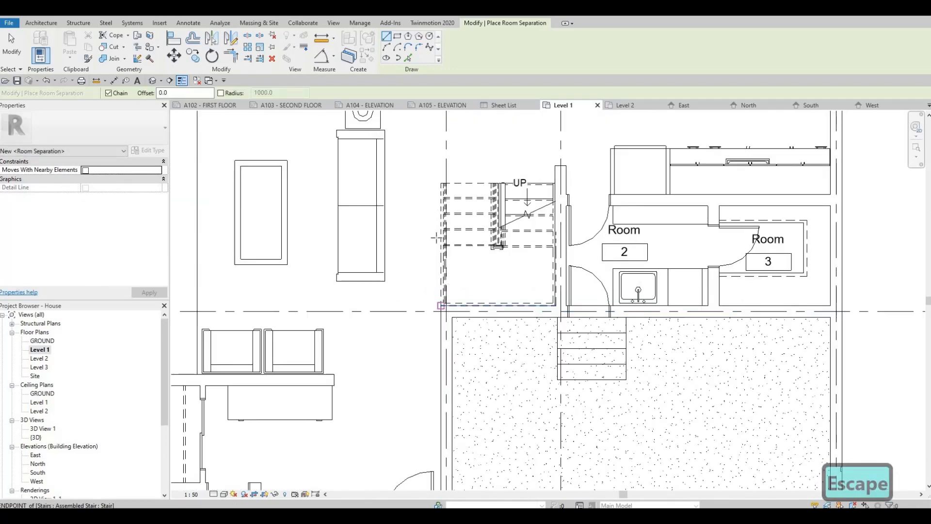
left_click(441, 306)
middle_click_drag(438, 222, 447, 339)
scroll(448, 337, "up", 1)
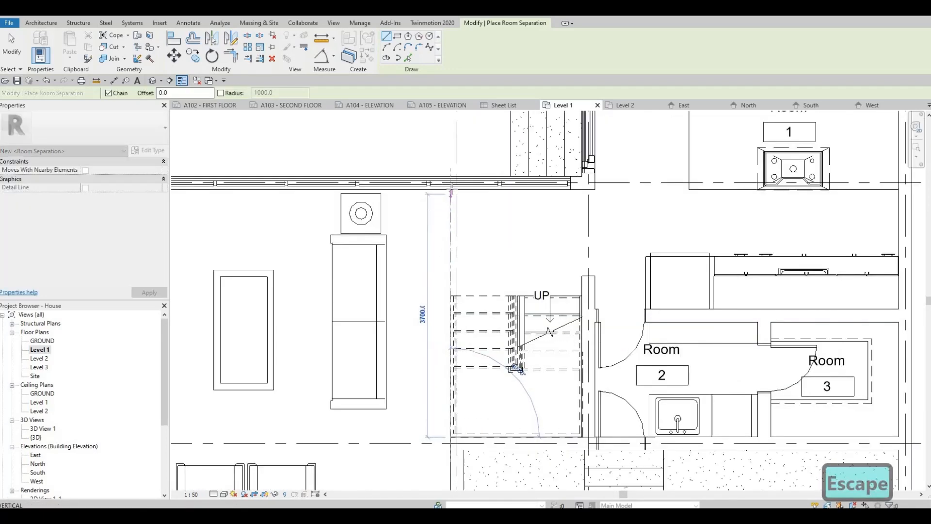
left_click(450, 189)
key("Escape")
scroll(541, 228, "down", 3)
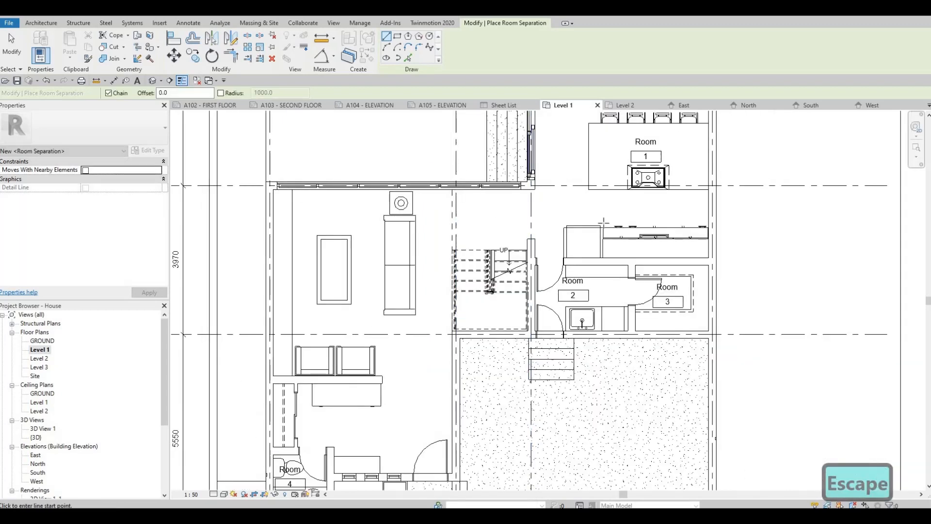
Step: Draw a 1320 mm room separation line closing the opening between the stair wall's end and the exterior wall corner beside the kitchen
middle_click_drag(534, 237, 525, 248)
scroll(525, 248, "up", 1)
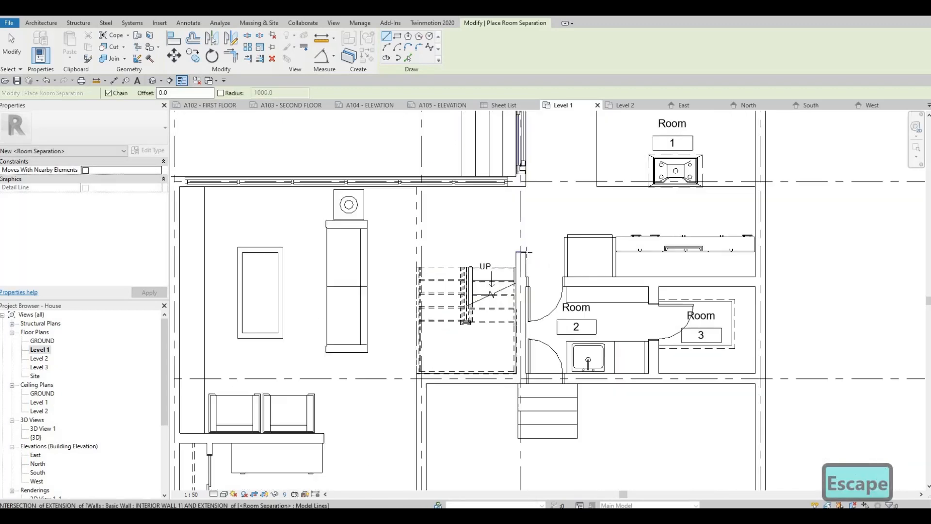
left_click(526, 252)
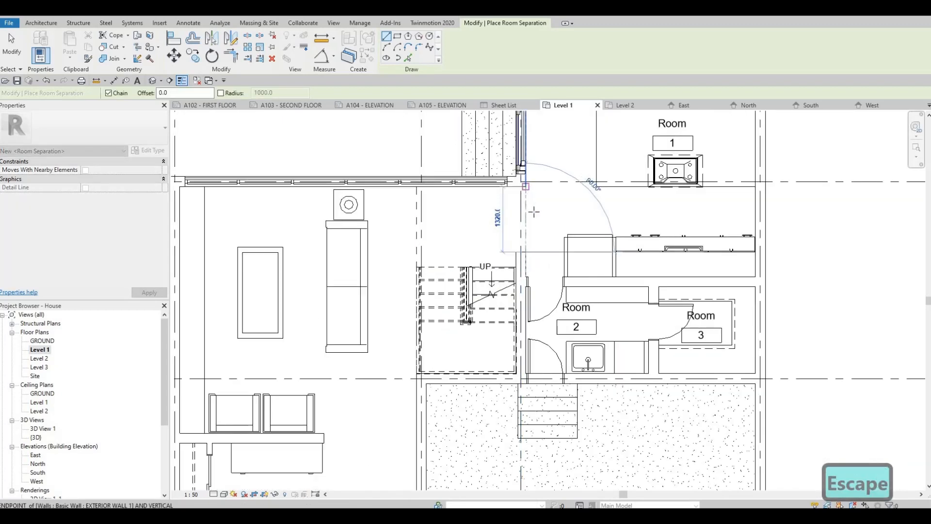
key("Escape")
scroll(551, 235, "down", 2)
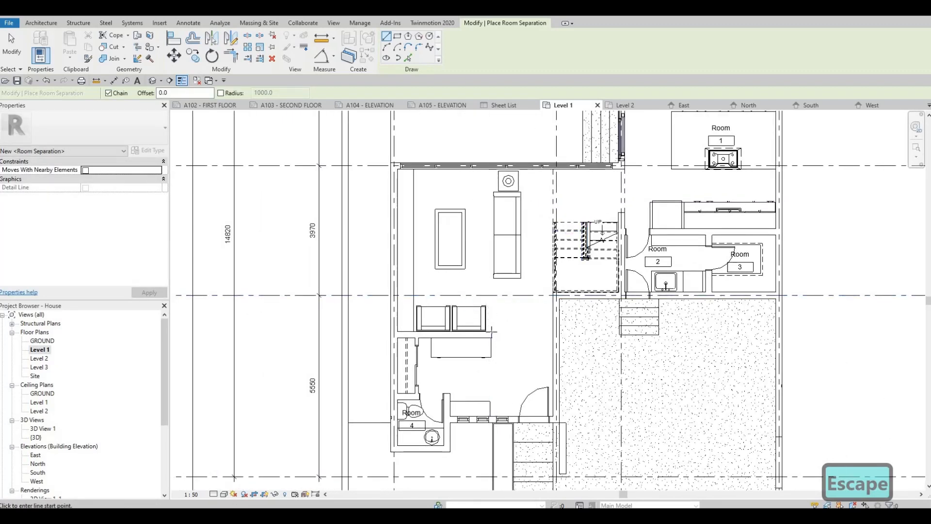
Step: Draw an 1870 mm horizontal room separation line from the end of the wall behind the armchairs to the opposite exterior wall
left_click(492, 334)
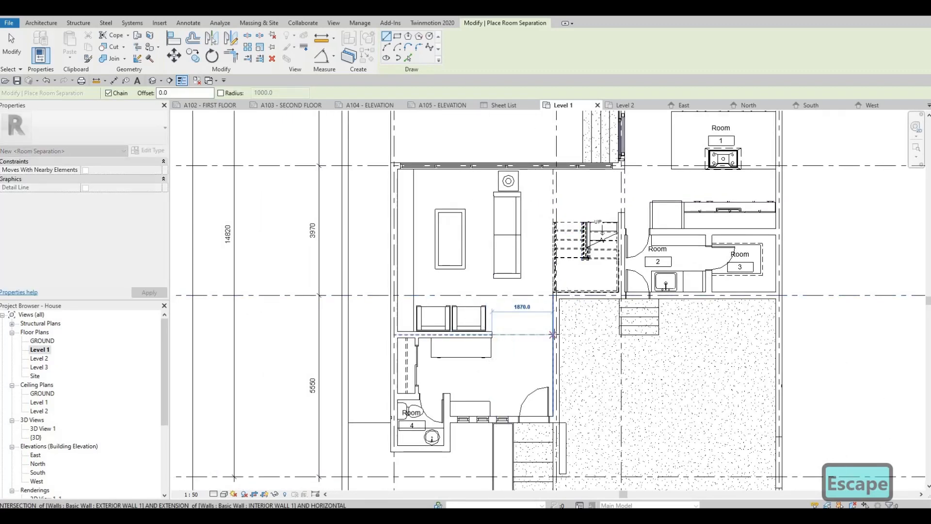
key("Escape")
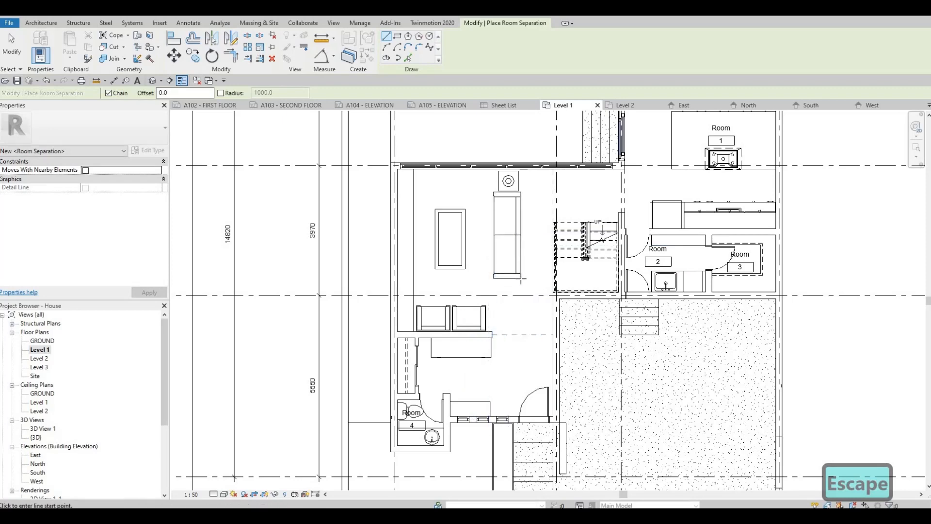
middle_click_drag(474, 362, 479, 279)
scroll(479, 279, "down", 2)
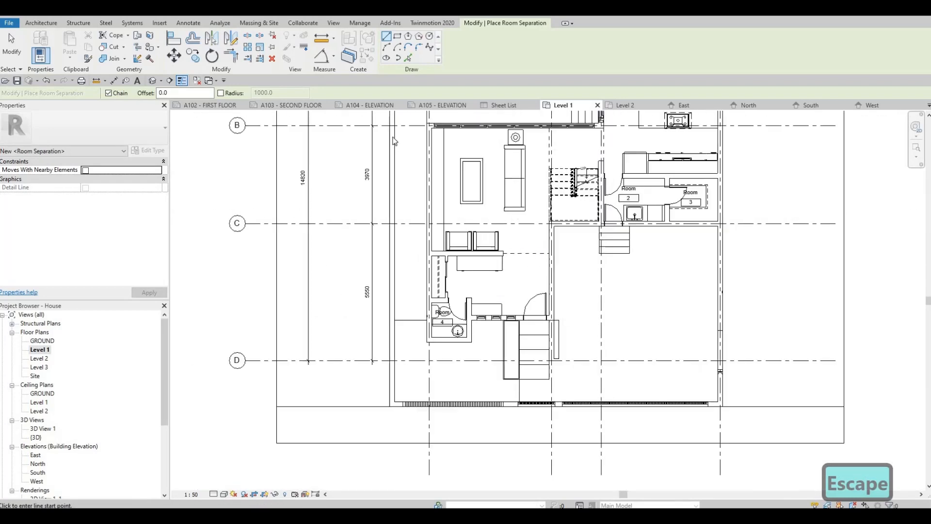
key("Escape")
key("Escape")
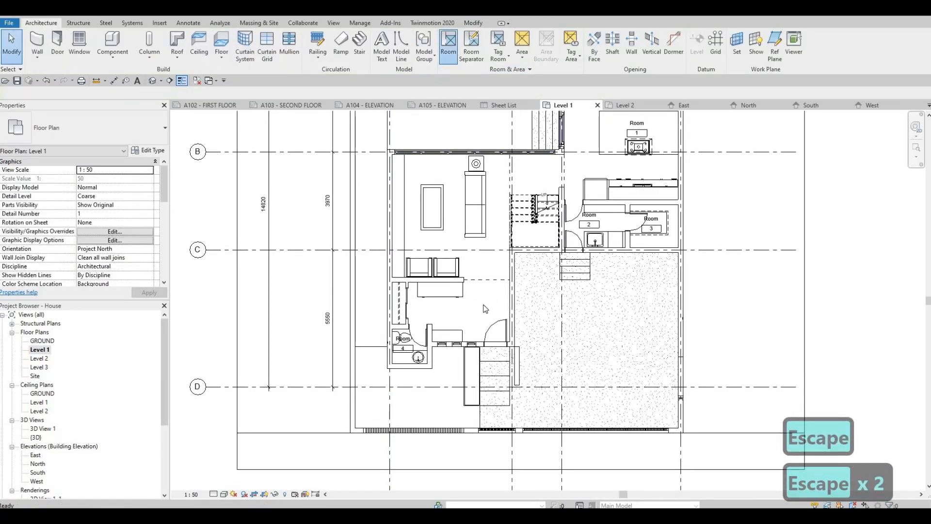
Step: Place tagged rooms in the living area, entrance area, stair hall, dining area and outdoor area beside the pool
left_click(445, 204)
left_click(538, 179)
scroll(553, 179, "down", 1)
middle_click_drag(561, 178, 512, 338)
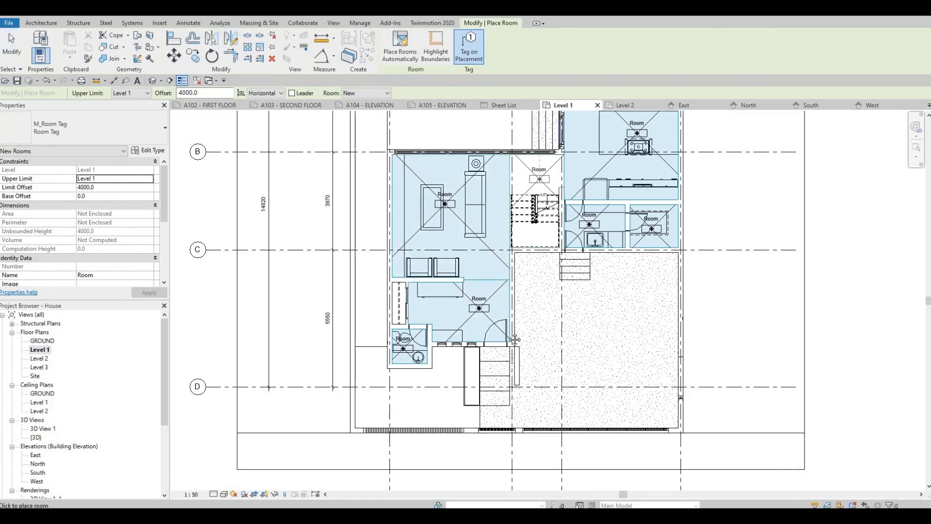
left_click(565, 236)
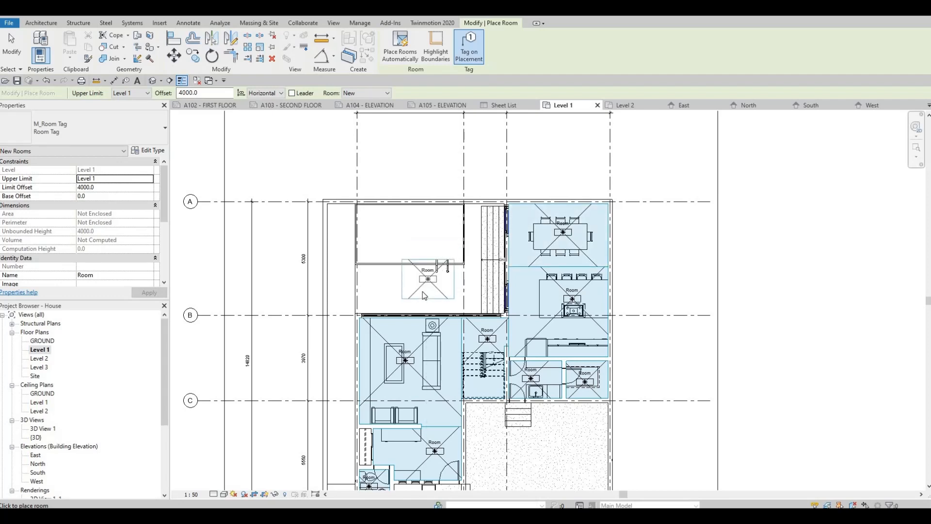
left_click(444, 292)
key("Escape")
key("Escape")
key("Escape")
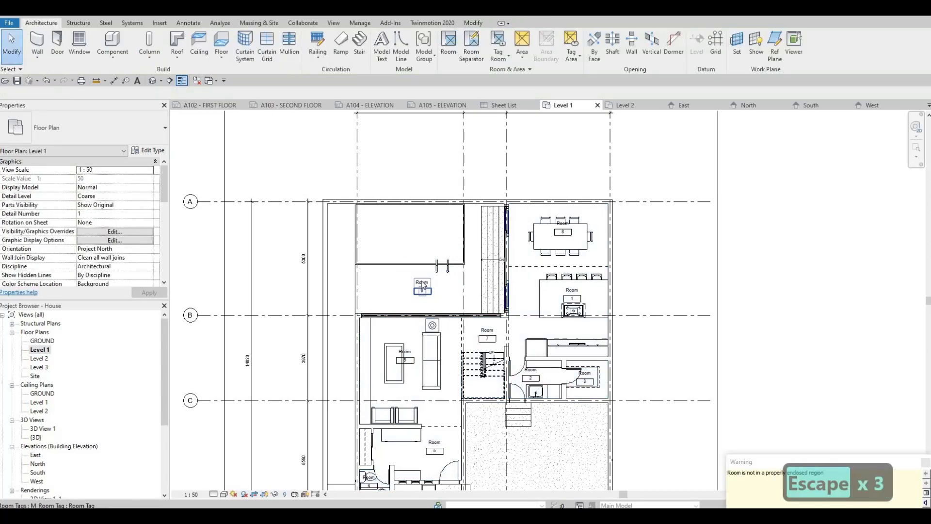
Step: Rename the outdoor room beside the pool BACKYARD through its tag
scroll(422, 288, "up", 3)
left_click(422, 287)
left_click(422, 284)
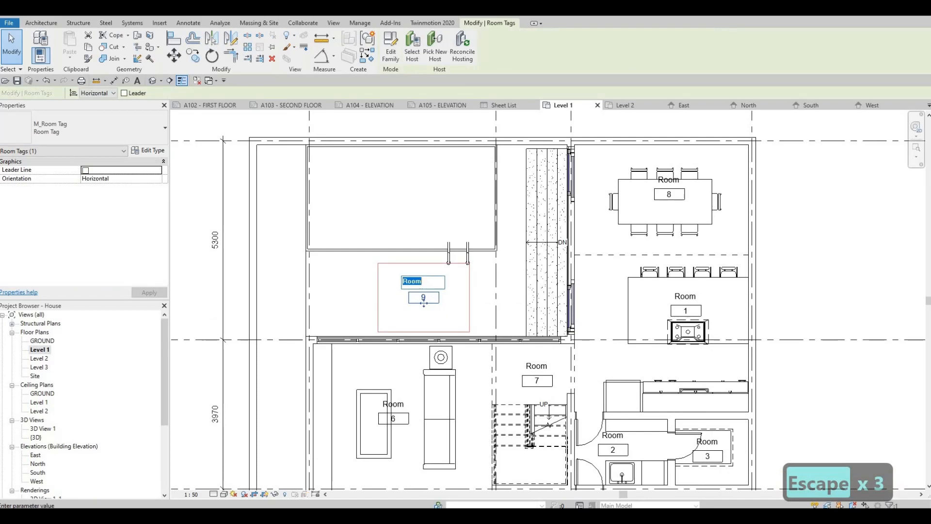
type("BACK")
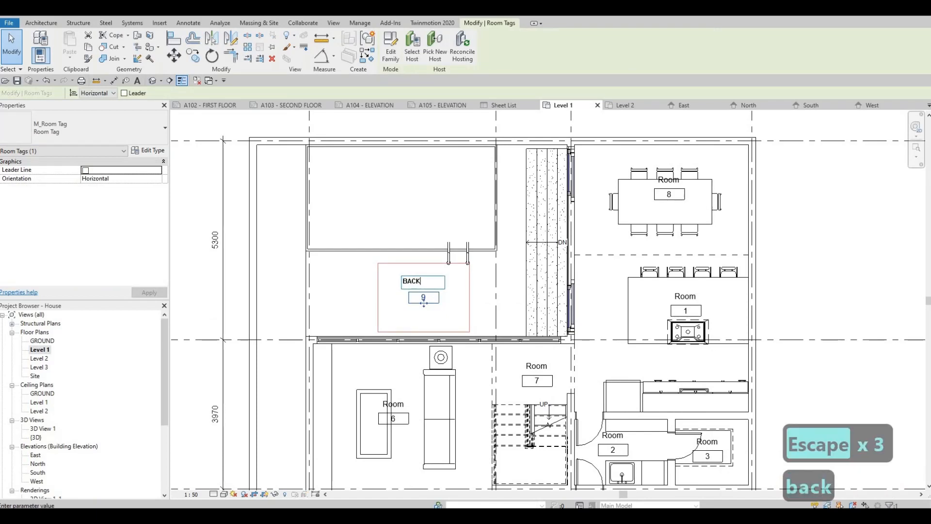
type("YARD")
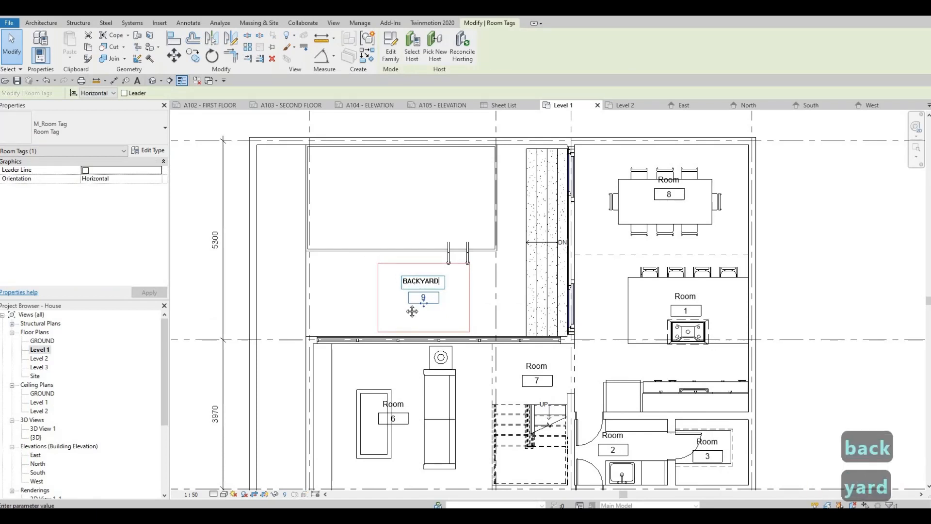
left_click(412, 312)
scroll(366, 251, "down", 1)
key("Escape")
Step: Rename the entrance room FOYER and the small toilet room beside it PR
scroll(443, 323, "down", 5)
scroll(439, 356, "up", 5)
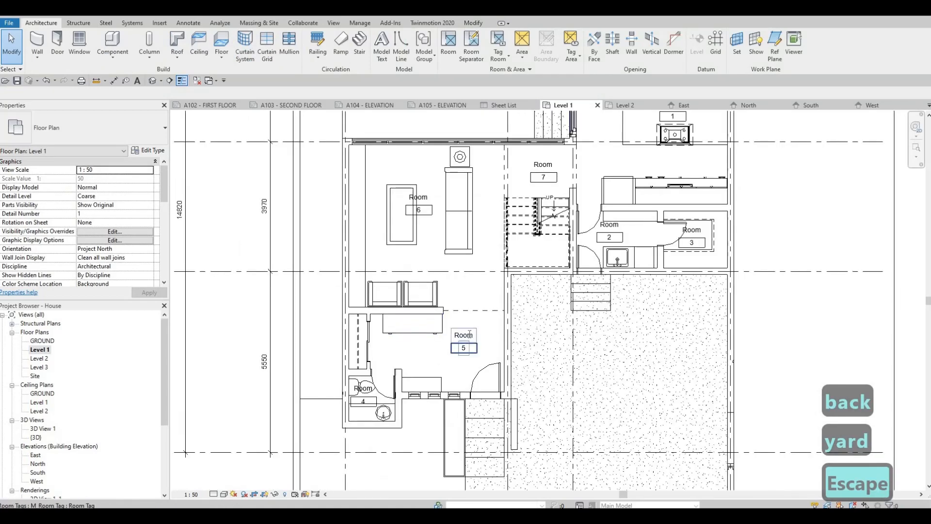
double_click(470, 334)
type("FOYER")
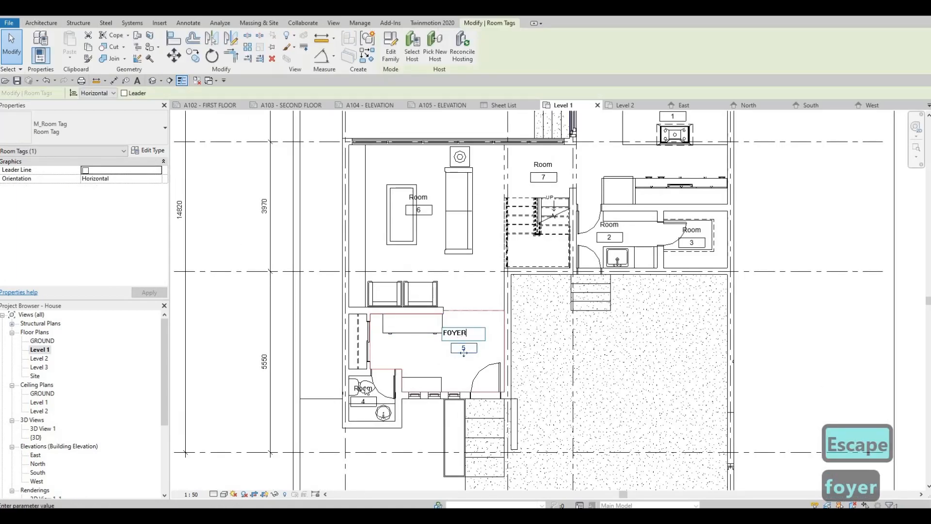
left_click(364, 389)
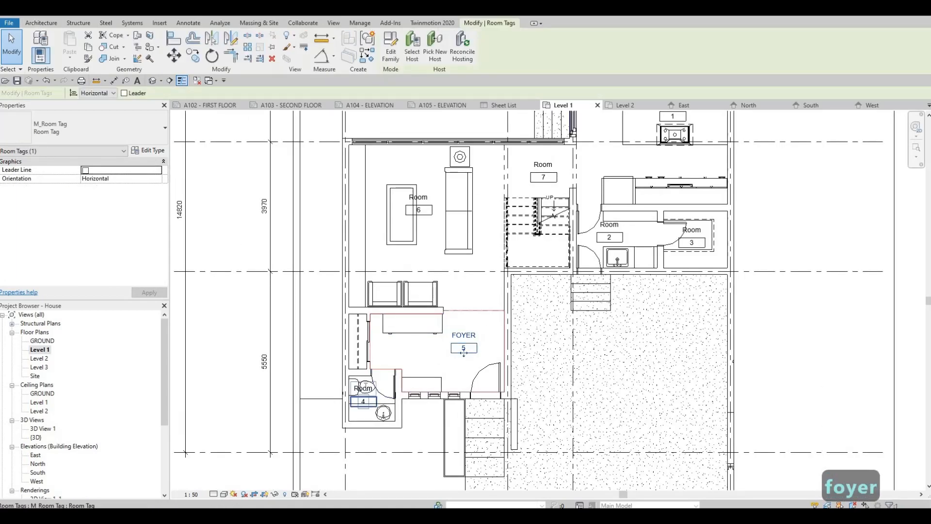
double_click(363, 387)
type("PR")
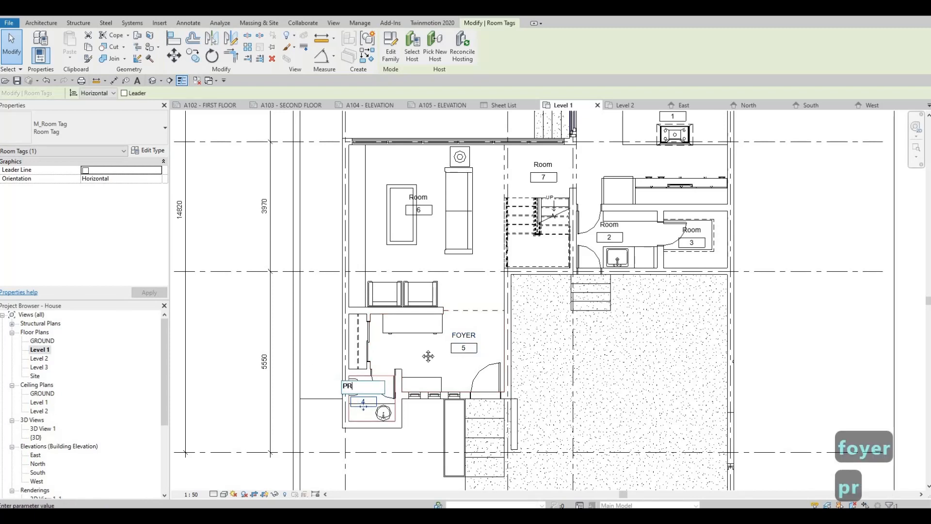
left_click(391, 379)
Step: Rename the sink room behind the kitchen LAUNDRY and the small room adjoining it PANRY
middle_click_drag(534, 282, 456, 320)
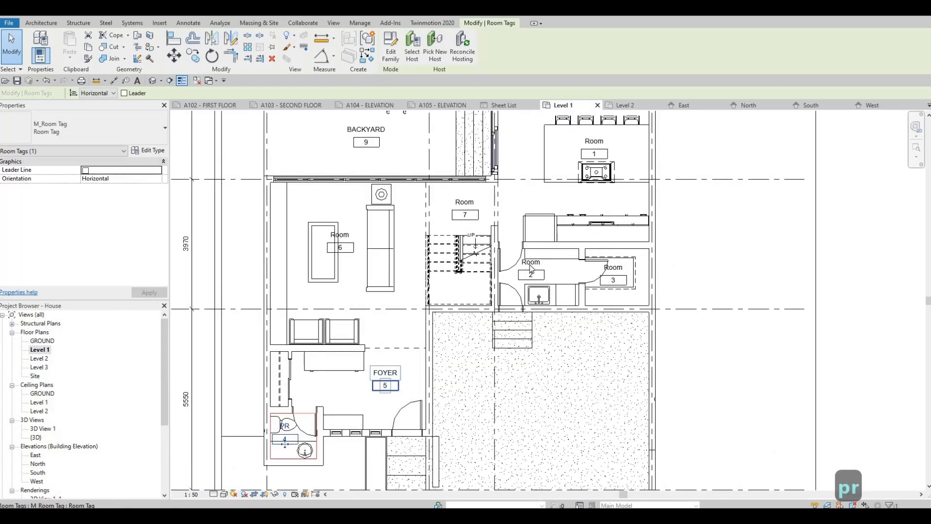
left_click(528, 265)
left_click(528, 264)
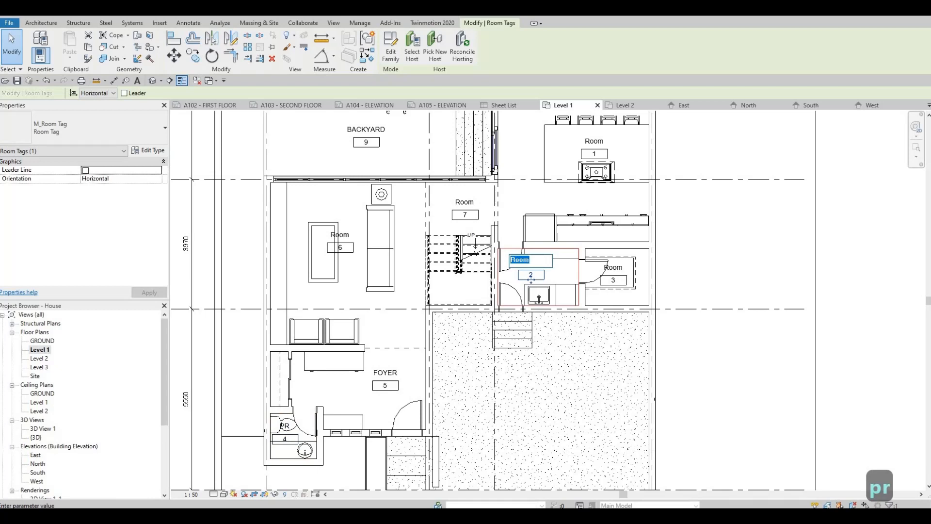
type("LAUBND")
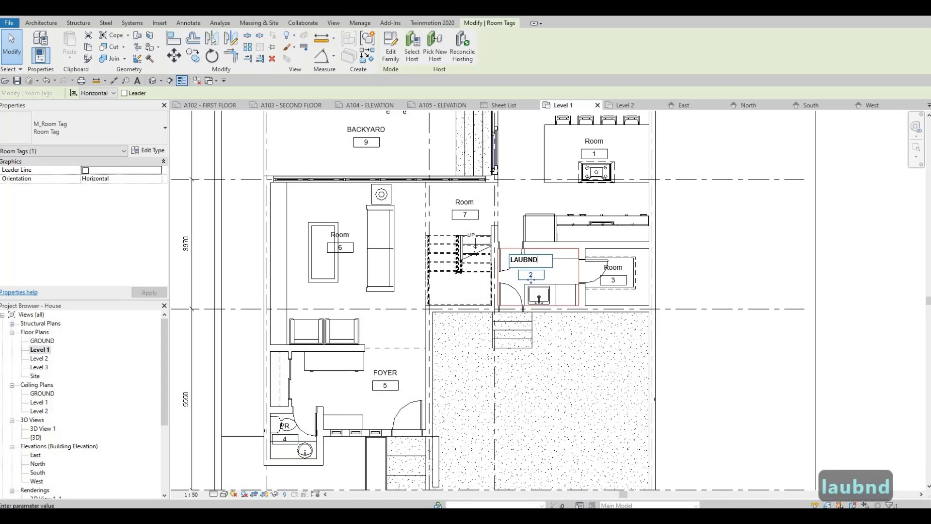
type("RY")
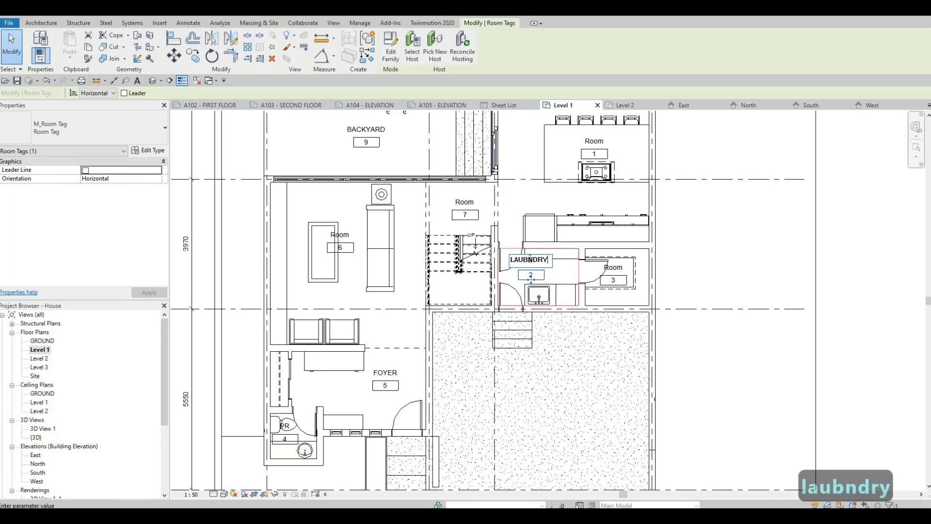
key("BackSpace")
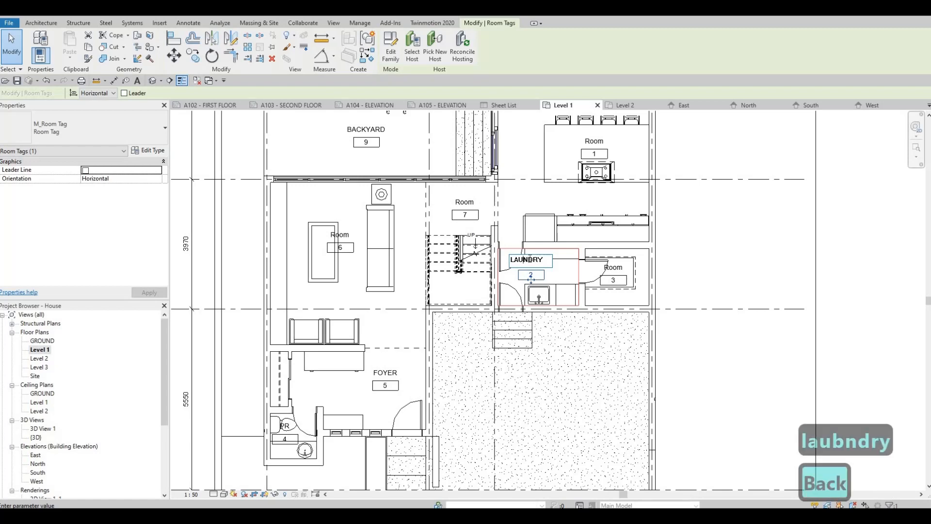
left_click(620, 271)
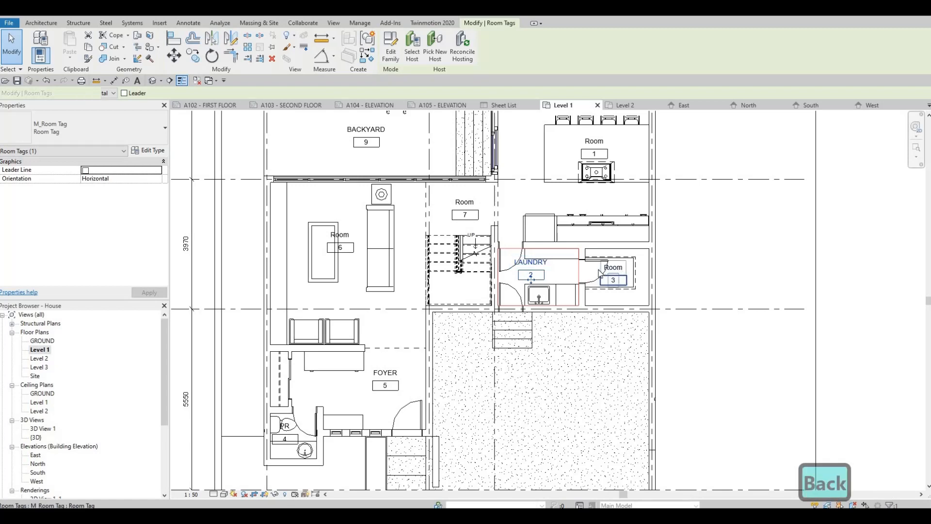
left_click(620, 266)
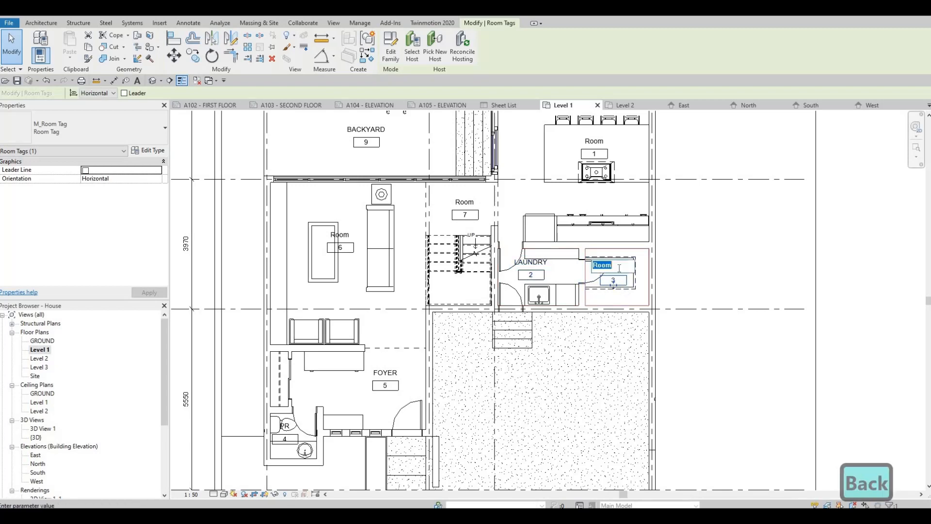
type("PANRY")
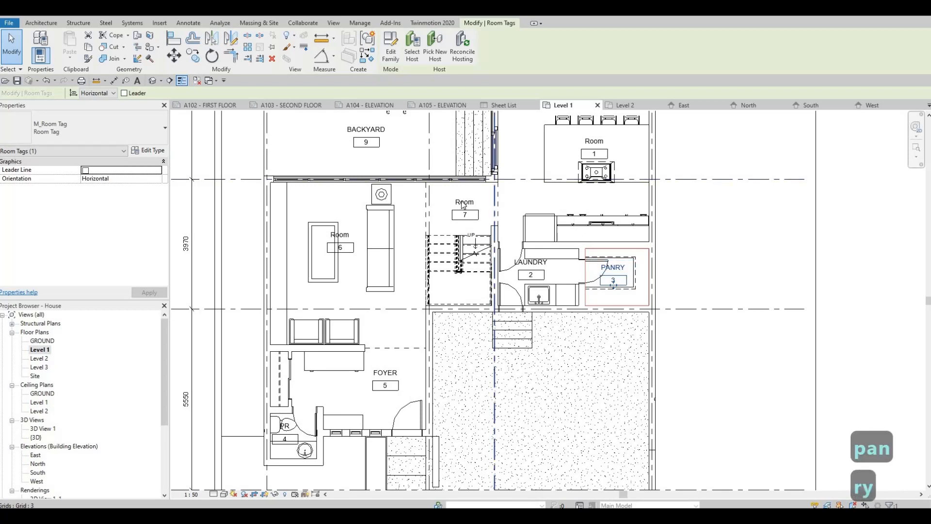
Step: Rename the room above the staircase STAIRS through its tag
left_click(463, 202)
left_click(463, 202)
type("S")
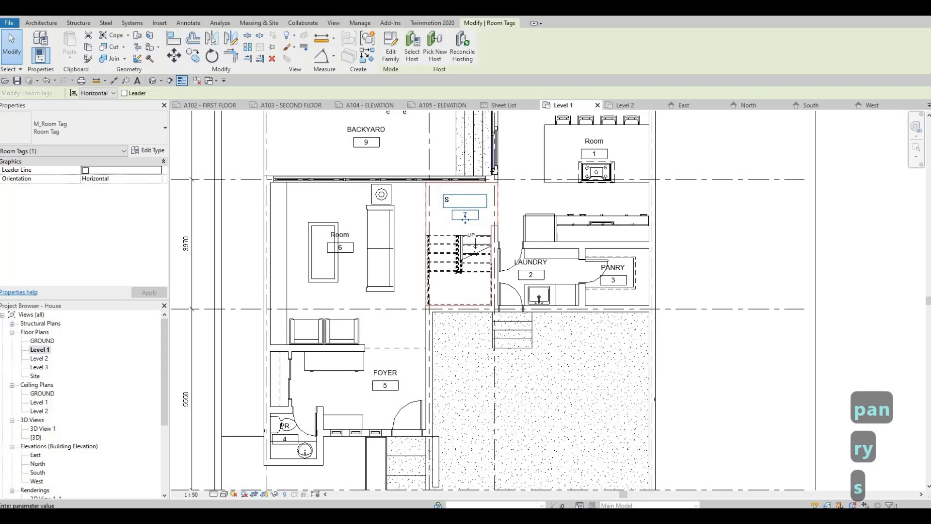
type("TAIRS")
key("Return")
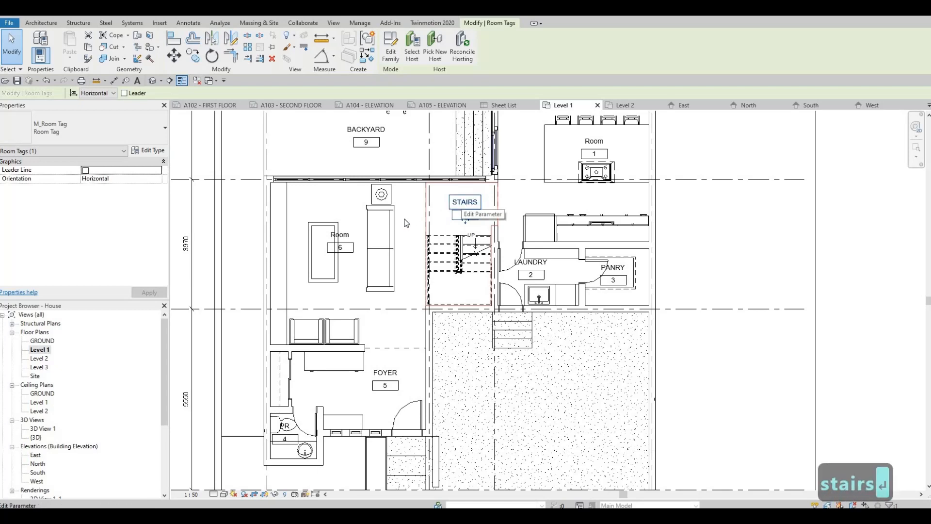
Step: Rename the room with the sofa and armchairs LIVING
left_click(341, 238)
left_click(340, 235)
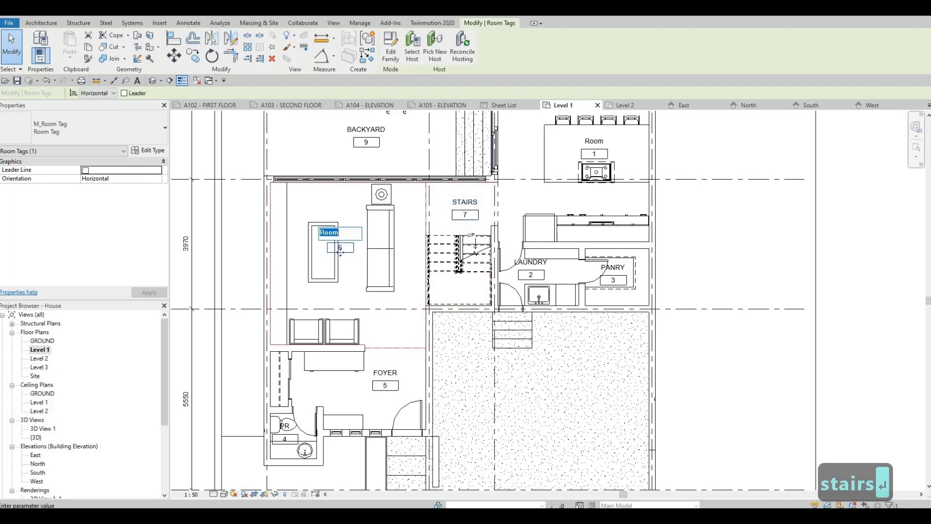
type("living")
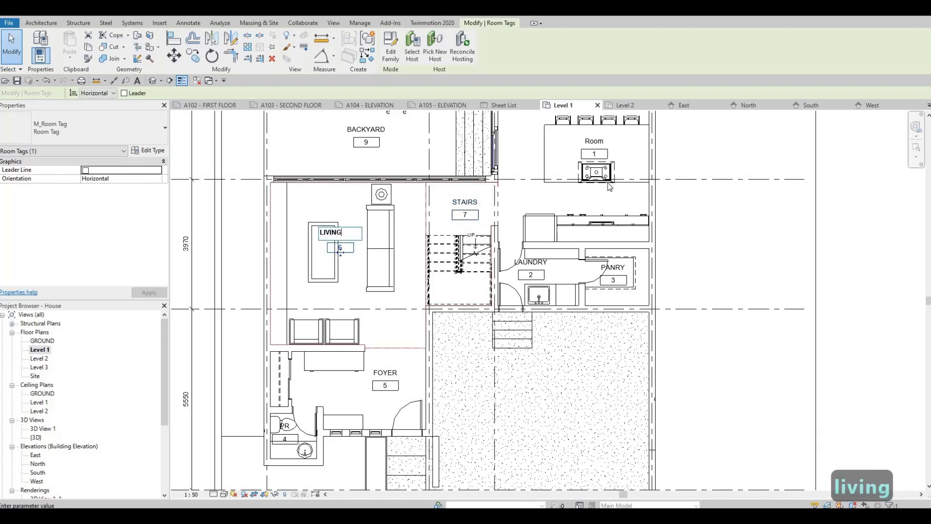
left_click(604, 207)
middle_click_drag(551, 275, 502, 385)
key("Escape")
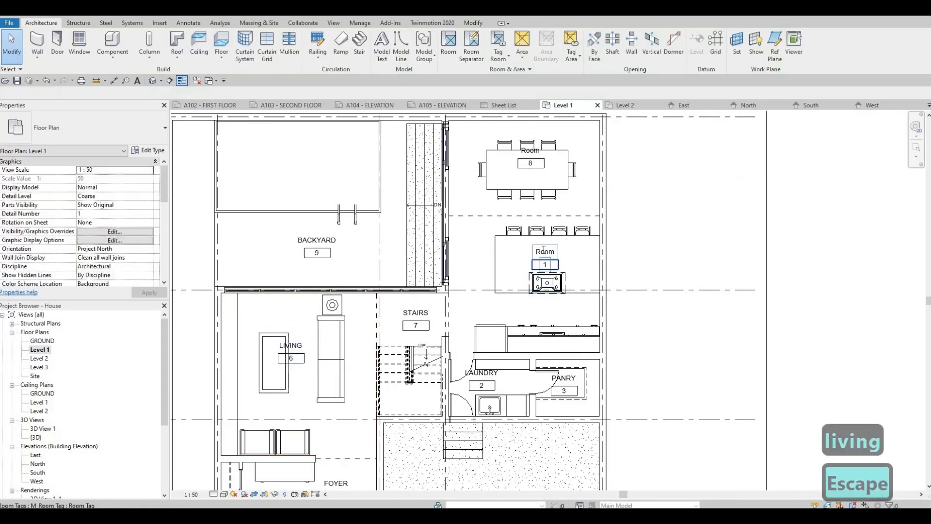
Step: Rename the room with the cooking island KITCHEN and the room with the dining table DINING
left_click(544, 249)
left_click(544, 249)
type("KITCHEN")
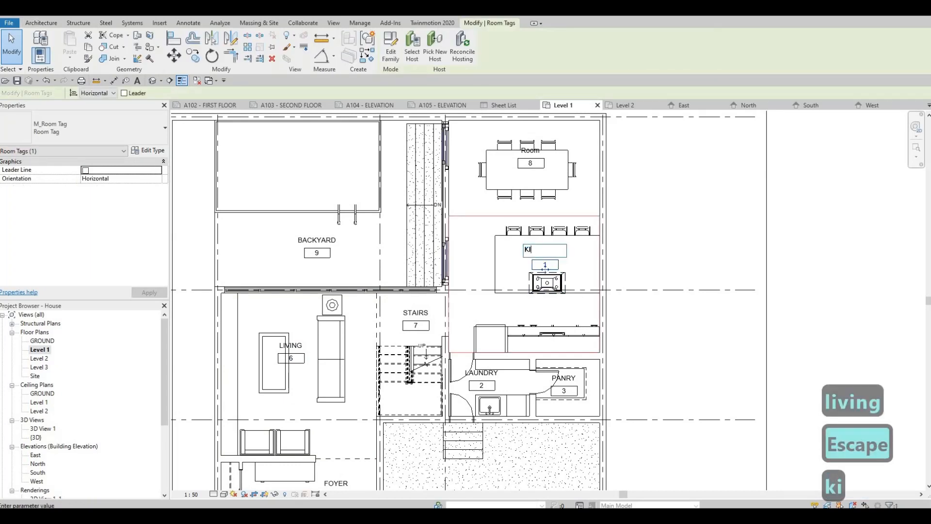
left_click(532, 153)
left_click(532, 153)
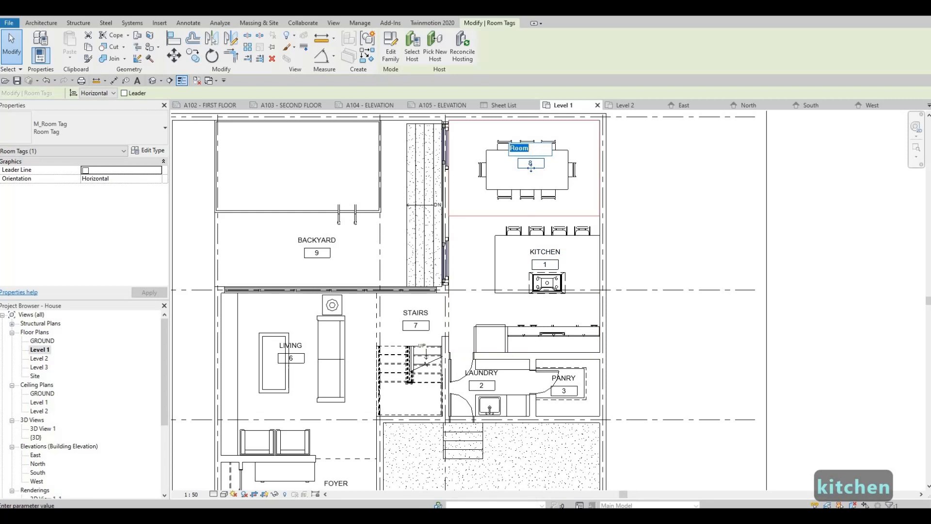
type("DINING")
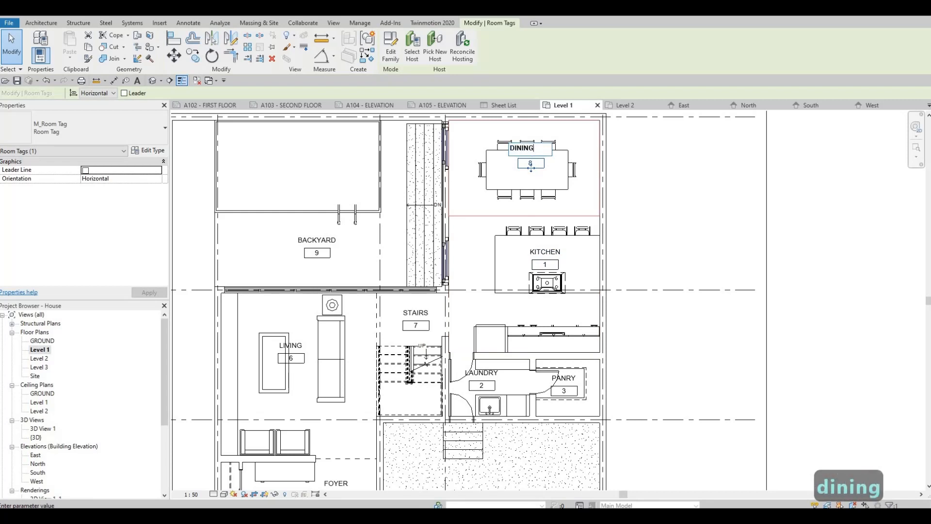
key("Return")
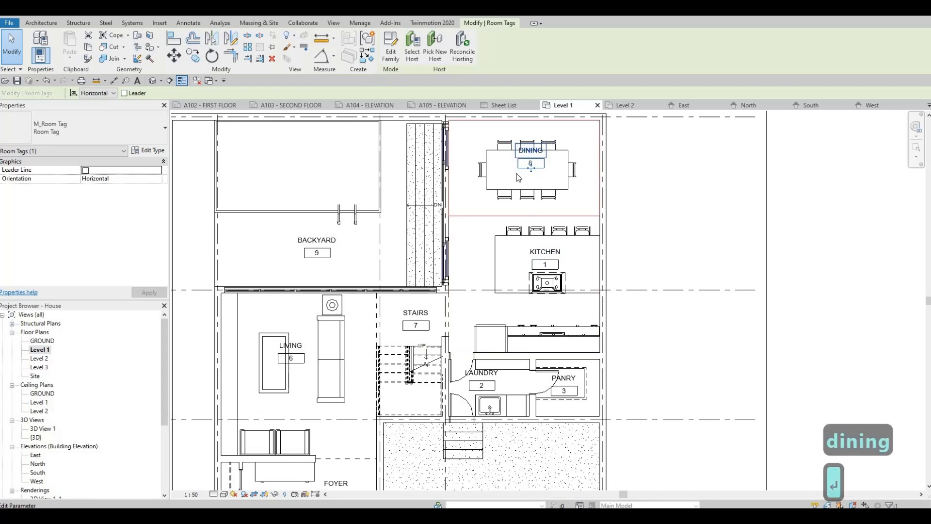
key("Escape")
left_click(533, 151)
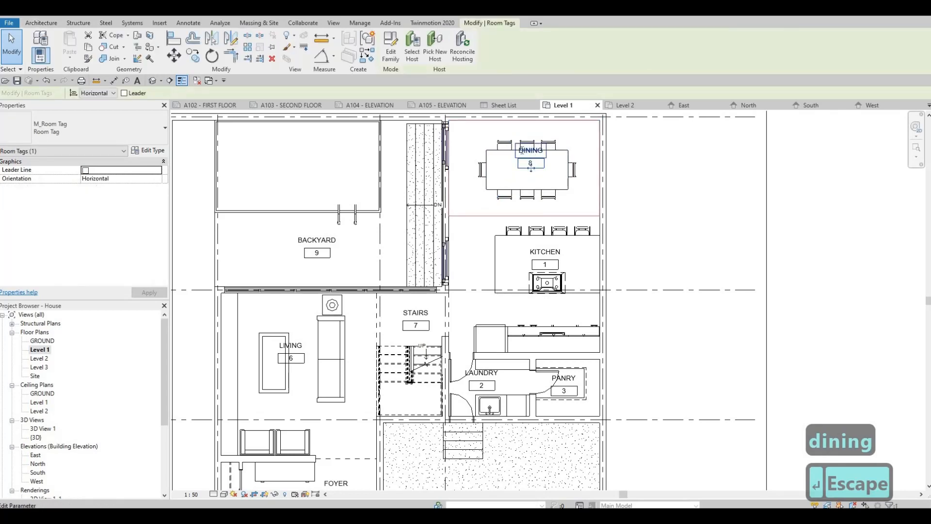
left_click(522, 151)
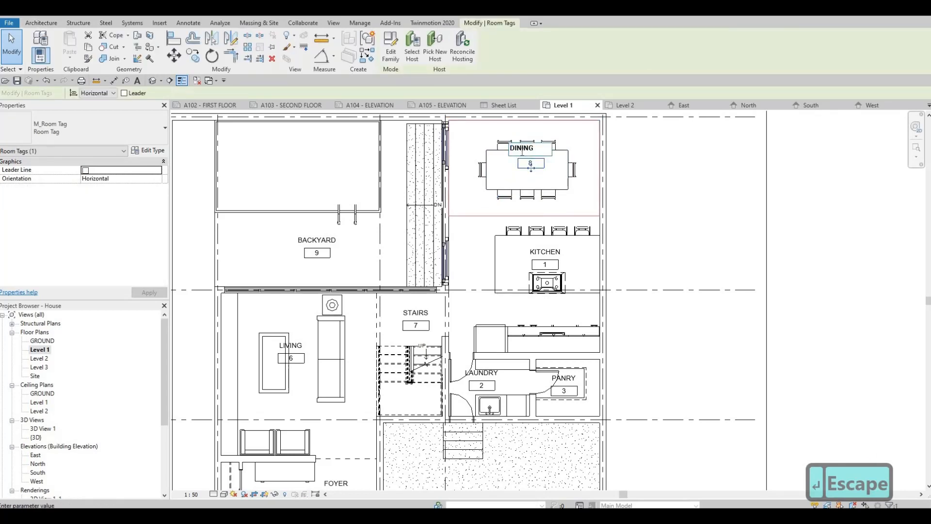
key("Escape")
key("Escape")
Step: Open the Level 2 floor plan
middle_click_drag(495, 219, 514, 204)
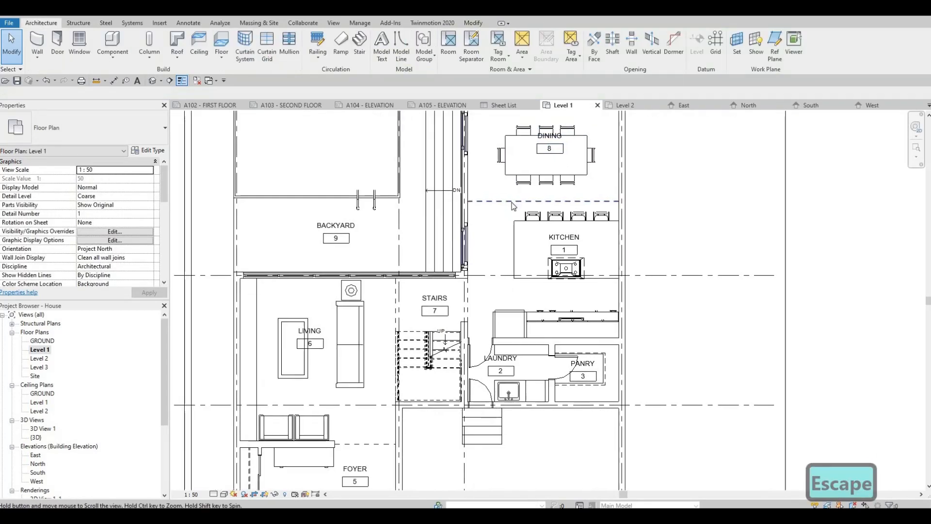
scroll(514, 203, "down", 1)
key("F1")
scroll(417, 230, "down", 2)
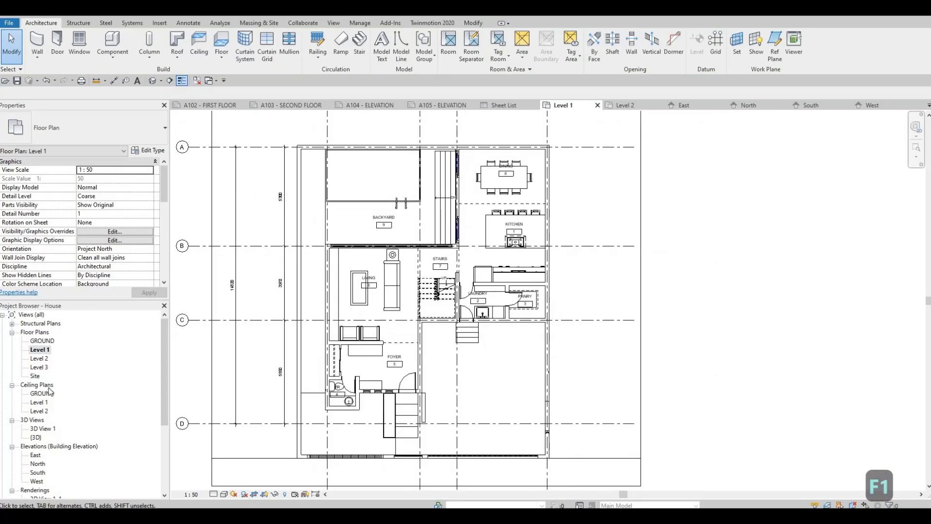
double_click(39, 358)
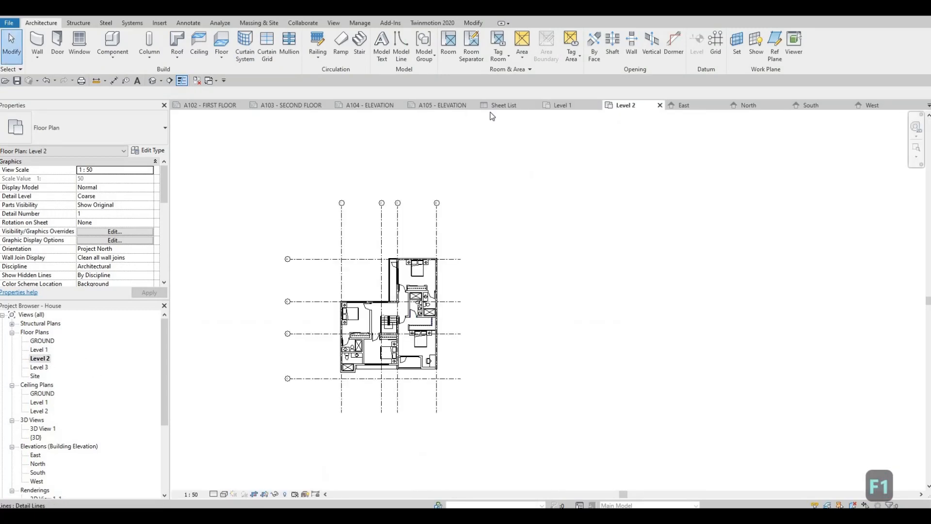
Step: Place tagged rooms in the bedroom between grids A and B, the two adjacent bathrooms and the large bedroom below them
scroll(430, 316, "up", 2)
key("r")
key("m")
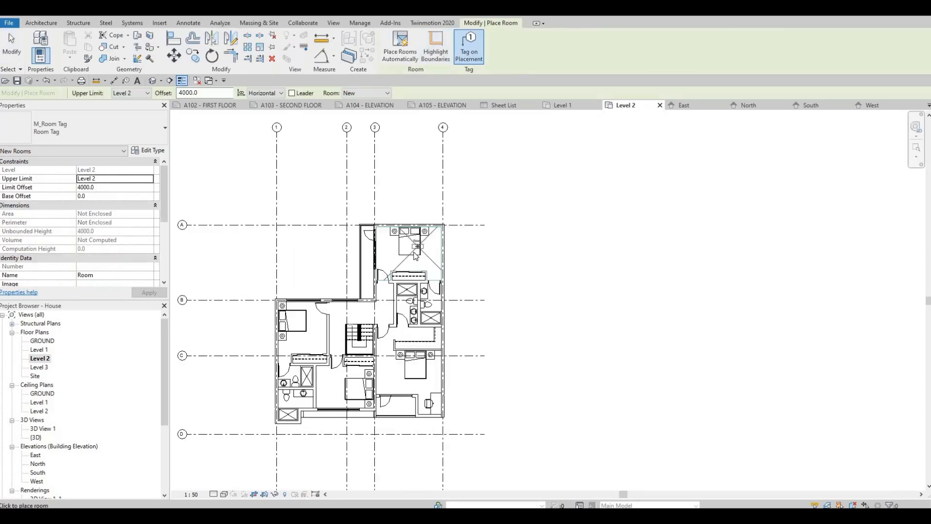
scroll(416, 257, "up", 3)
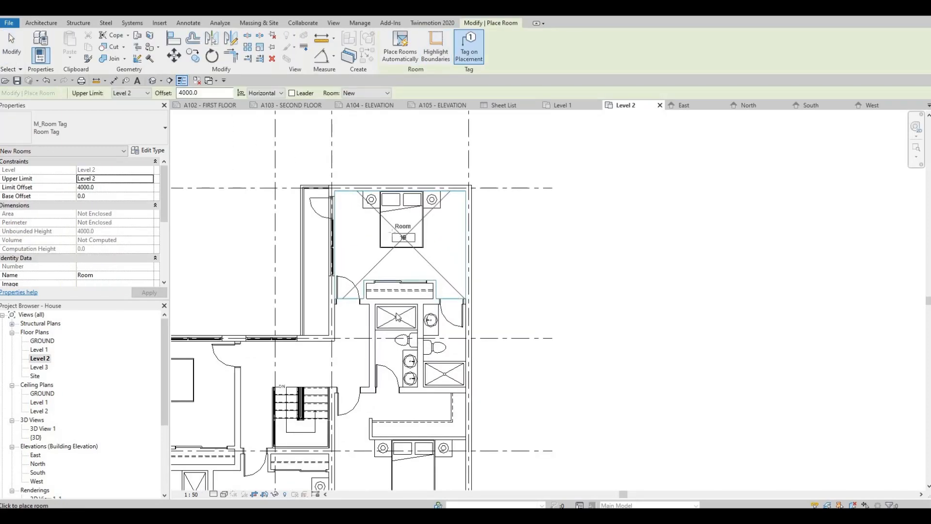
scroll(404, 274, "down", 2)
scroll(403, 270, "up", 2)
left_click(402, 269)
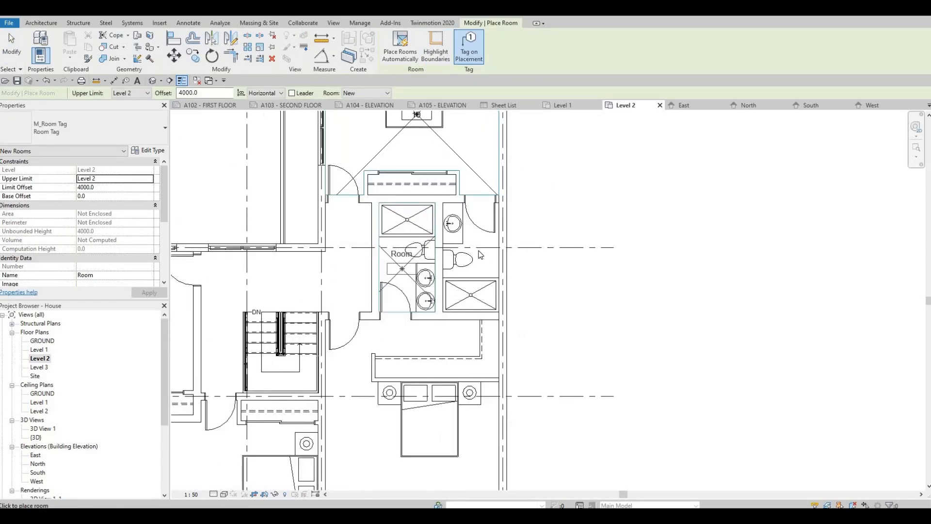
left_click(479, 251)
scroll(434, 380, "down", 2)
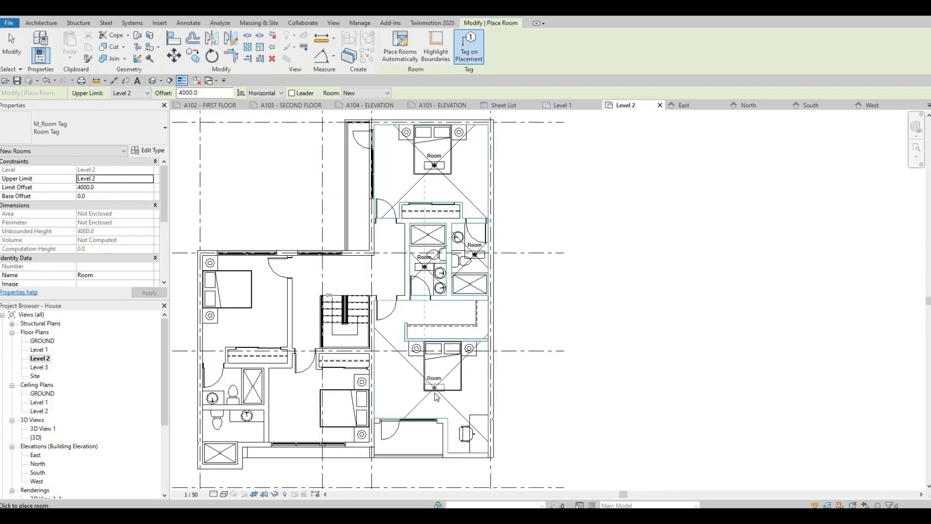
Step: Place tagged rooms in the bedroom below the stairs, the stair hall, the bedroom beside grid 1 and the two bathrooms below it
middle_click_drag(303, 392, 350, 336)
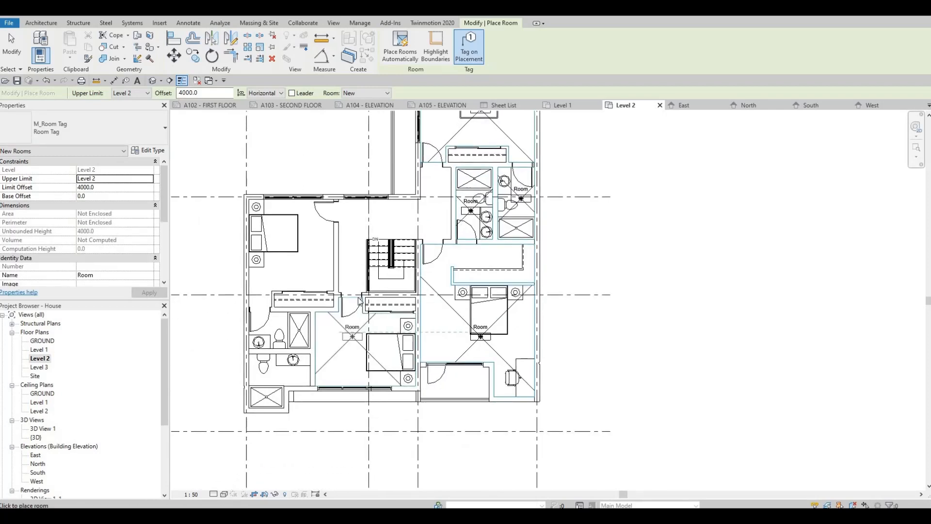
left_click(380, 223)
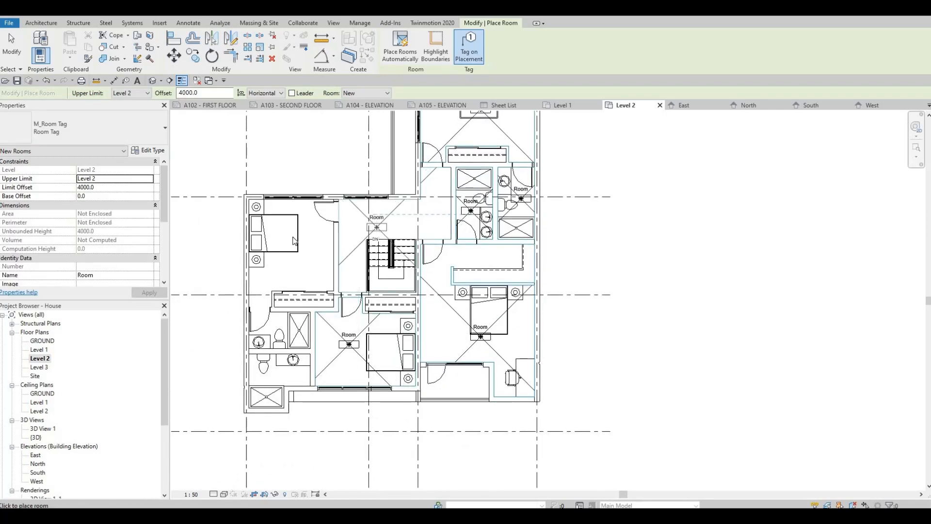
left_click(291, 256)
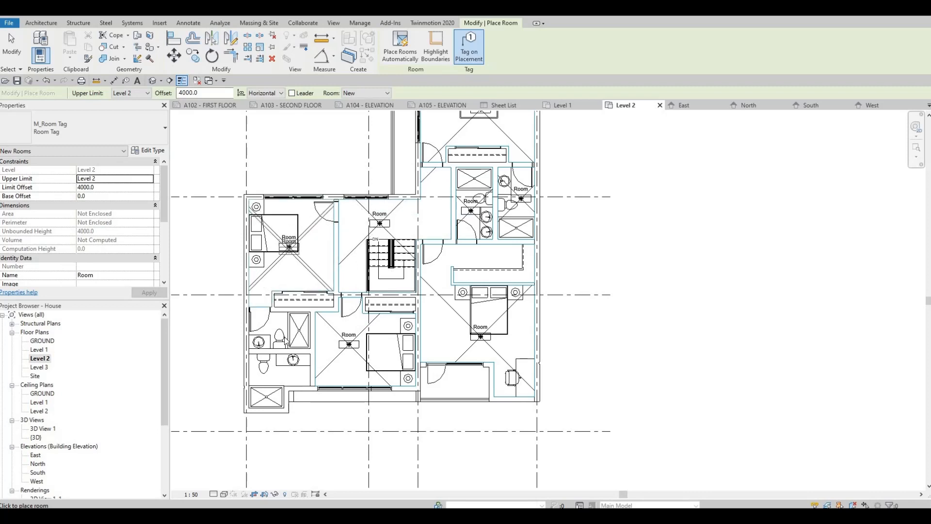
left_click(279, 379)
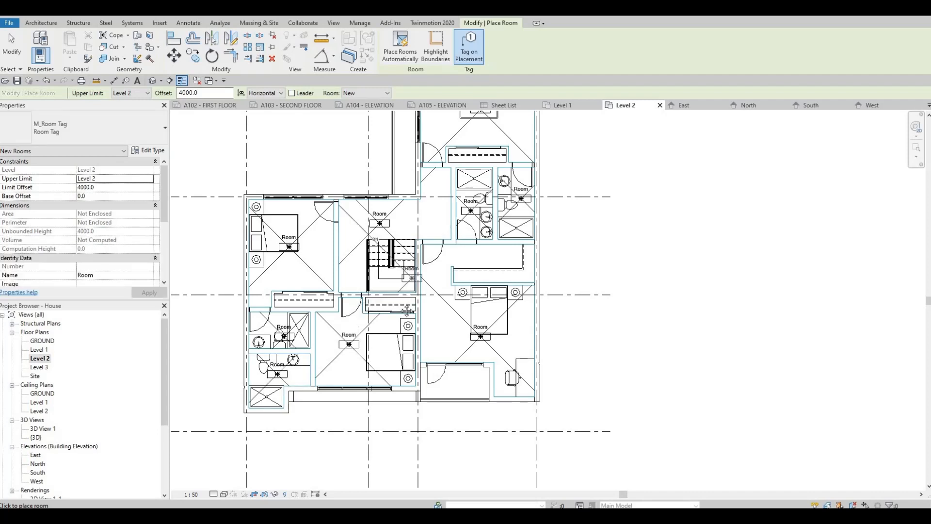
middle_click_drag(418, 276, 401, 311)
middle_click_drag(422, 264, 418, 278)
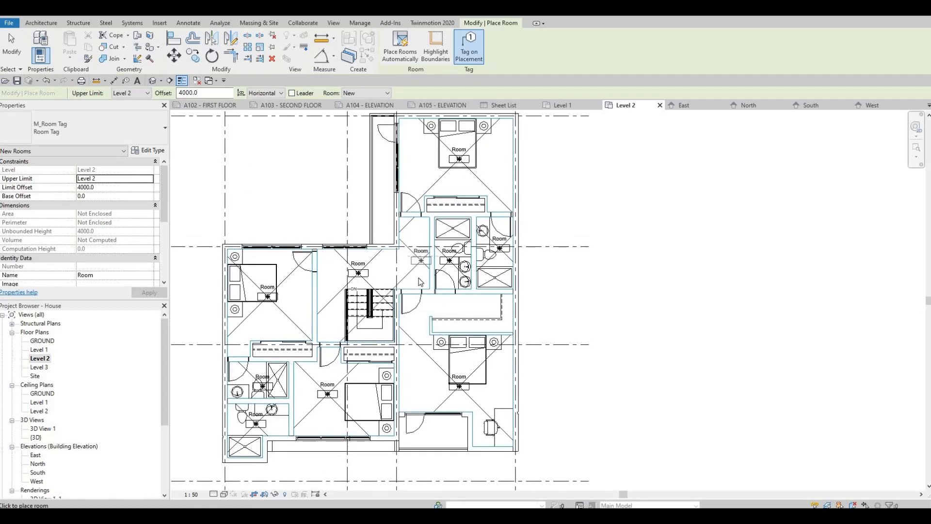
key("Escape")
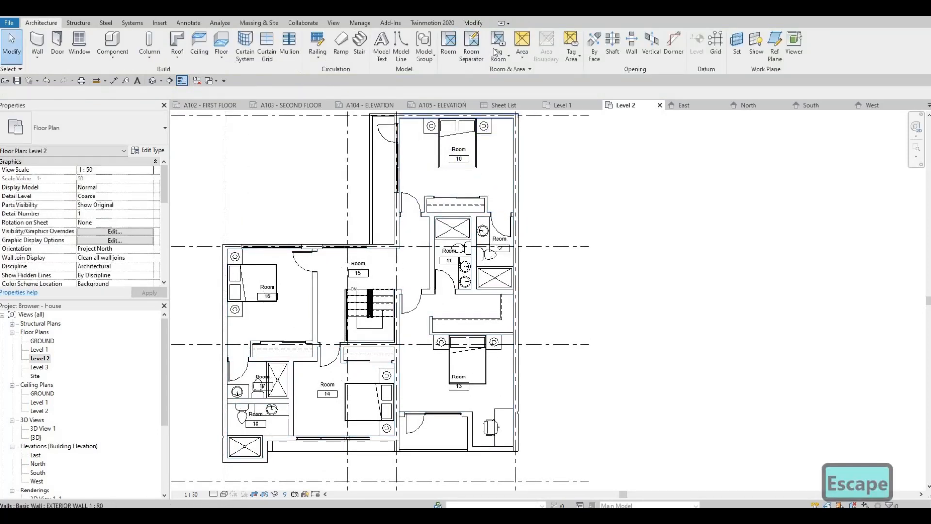
key("r")
key("t")
scroll(444, 287, "up", 3)
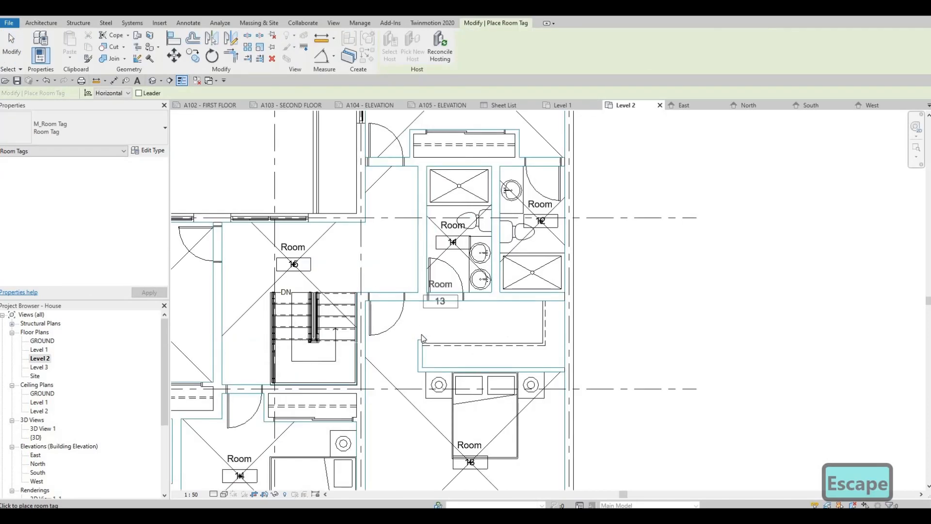
key("Escape")
key("Escape")
Step: Draw a room separation line about 1000 mm long across the entrance of the large bedroom's walk-in closet
left_click(465, 45)
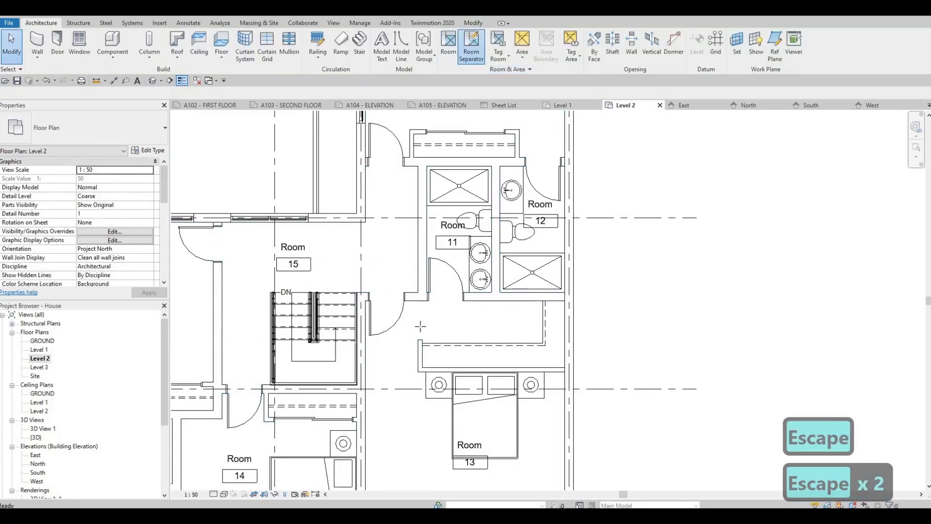
scroll(427, 317, "up", 2)
left_click(419, 290)
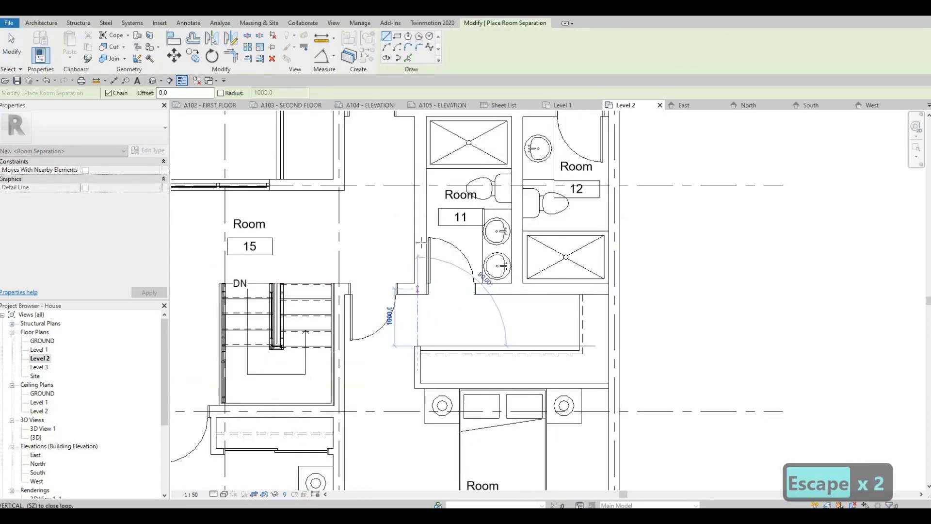
key("Escape")
key("Escape")
scroll(441, 141, "down", 2)
Step: Place a tagged room in the separated walk-in closet area
left_click(457, 42)
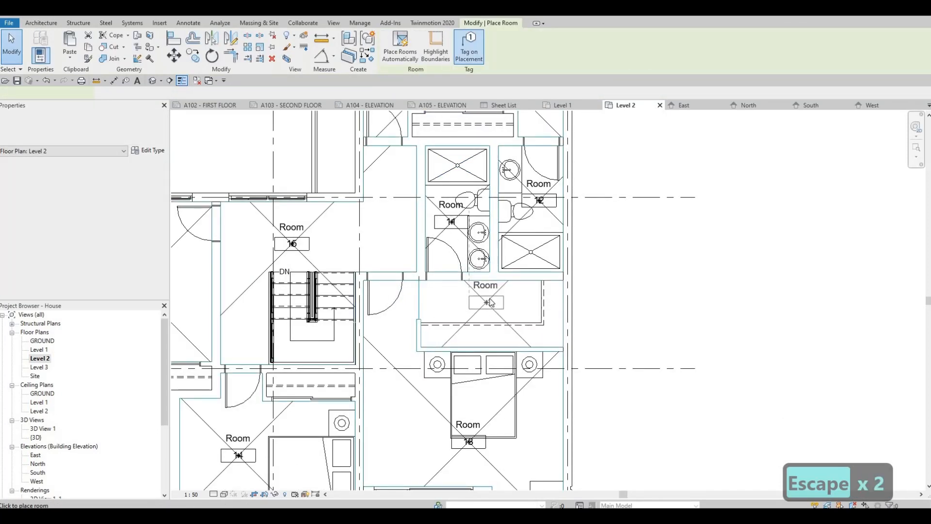
left_click(491, 298)
key("Escape")
key("Escape")
Step: Rename the walk-in closet room W.I.C. through its tag
left_click(486, 284)
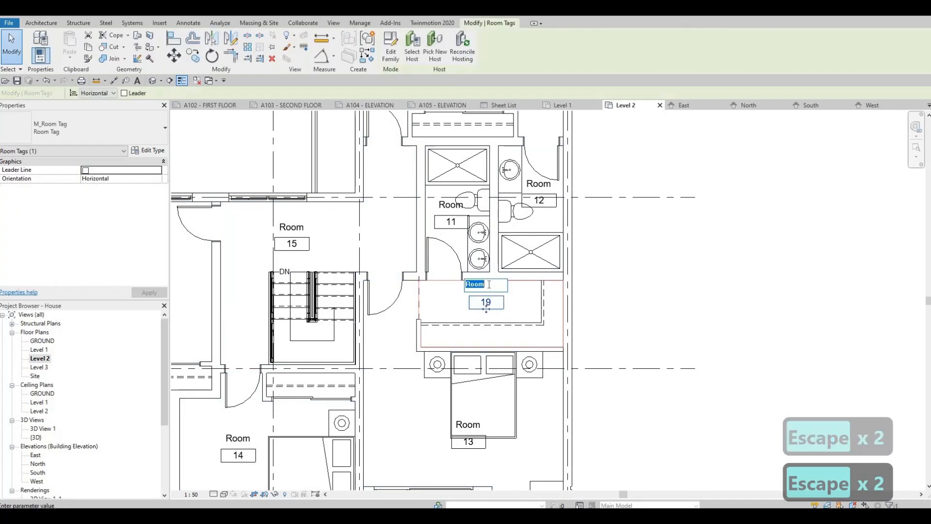
left_click(487, 285)
type("W")
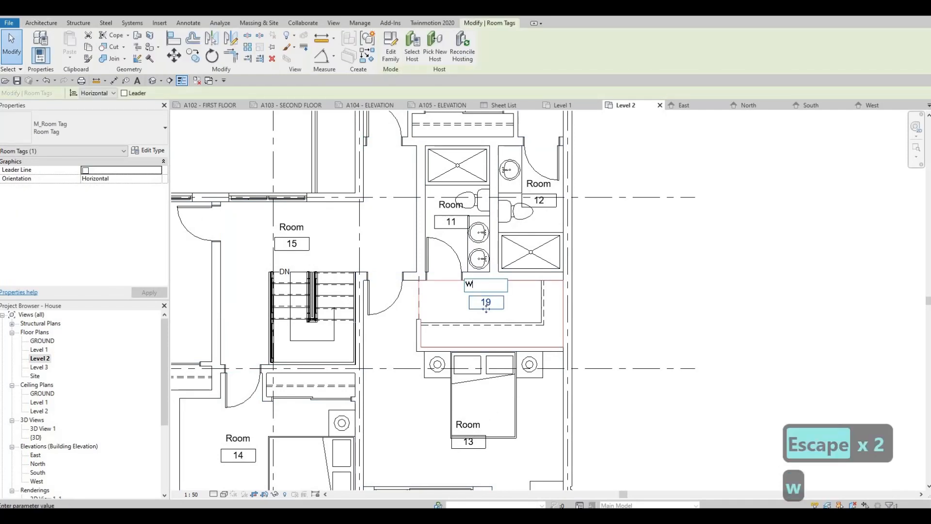
type(".I.")
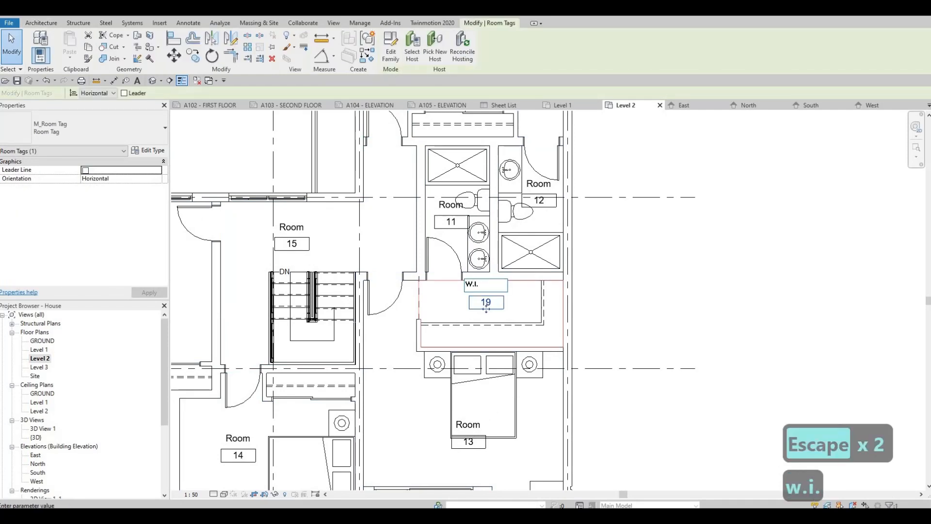
type("C.")
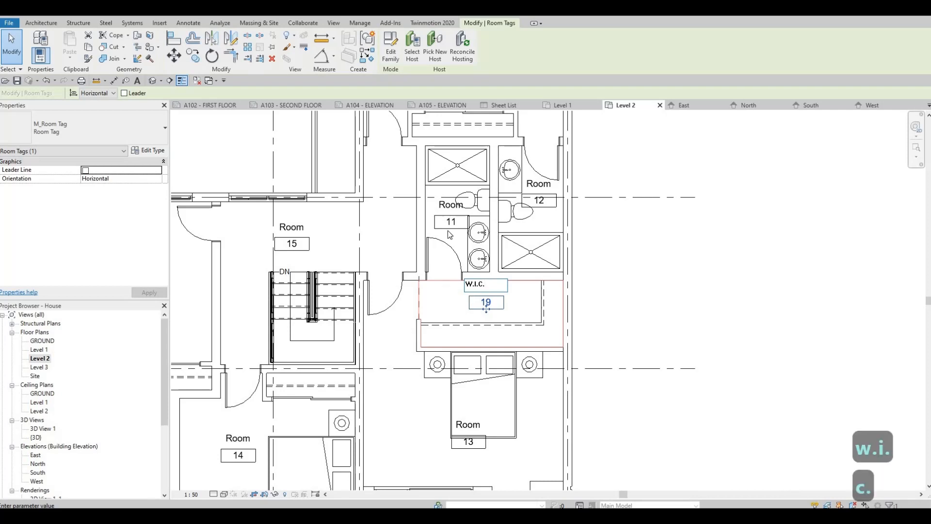
left_click(448, 232)
key("Escape")
key("Escape")
scroll(458, 240, "down", 2)
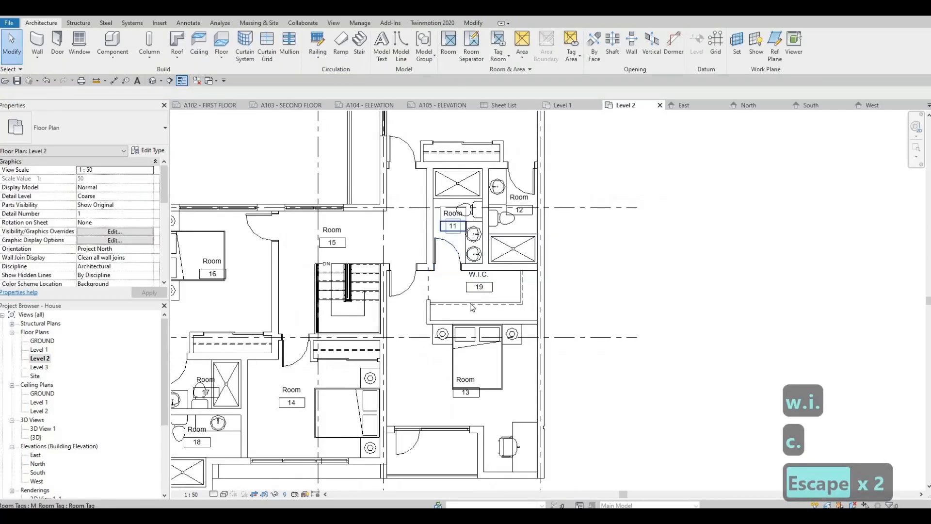
Step: Rename the large bedroom below the walk-in closet MASTERS through its room tag
left_click(467, 379)
left_click(466, 379)
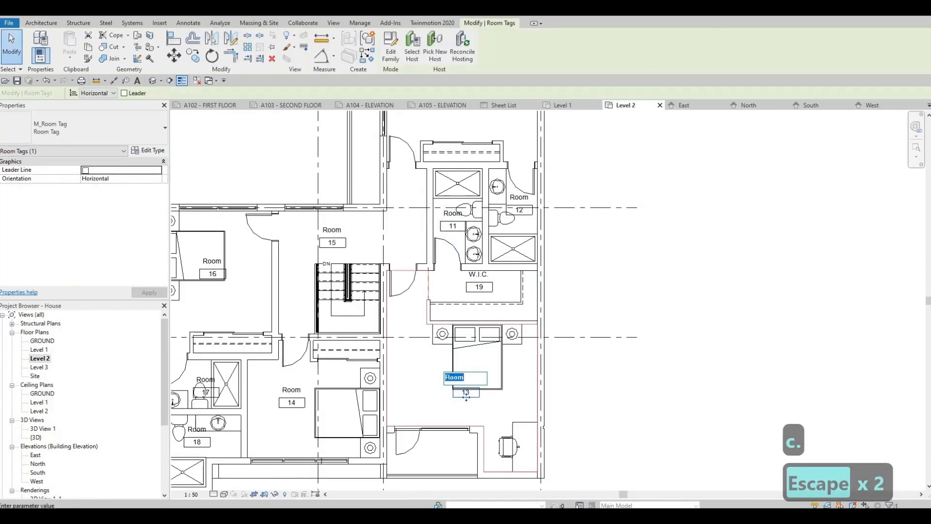
type("MASTERS")
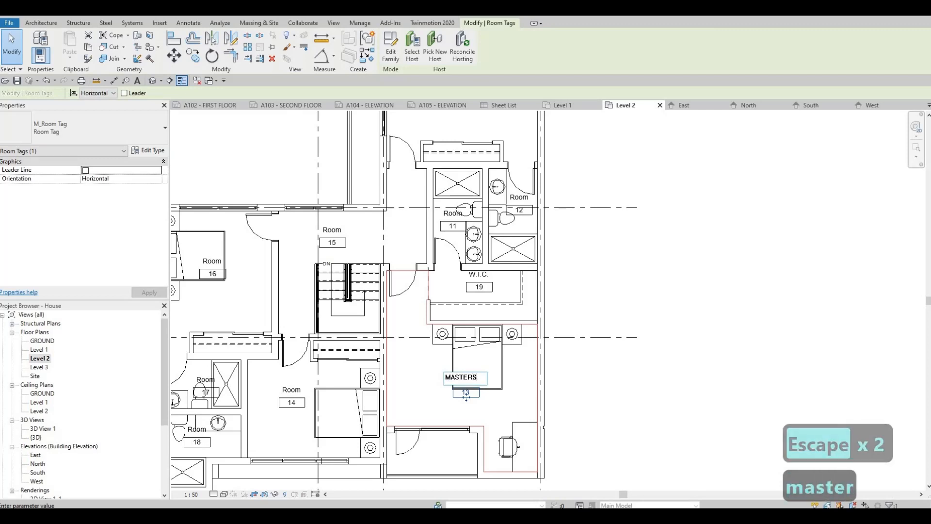
Step: Rename the bathroom that opens off the walk-in closet ENSUITE 1 through its tag
left_click(454, 228)
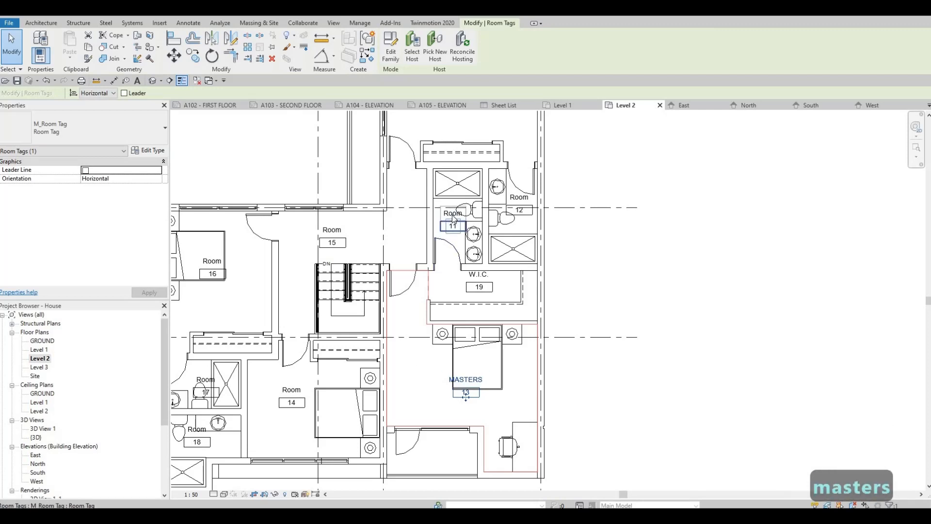
left_click(453, 225)
left_click(453, 212)
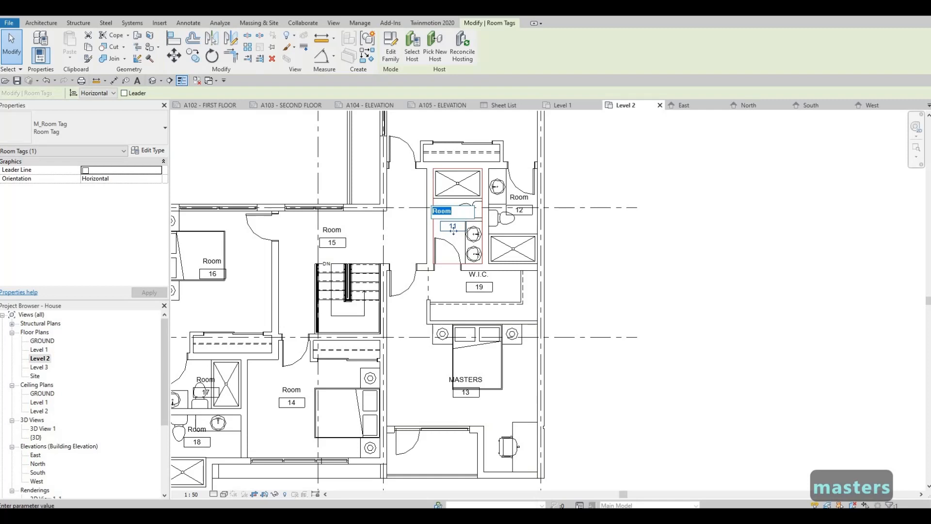
type("ENSUITE 1")
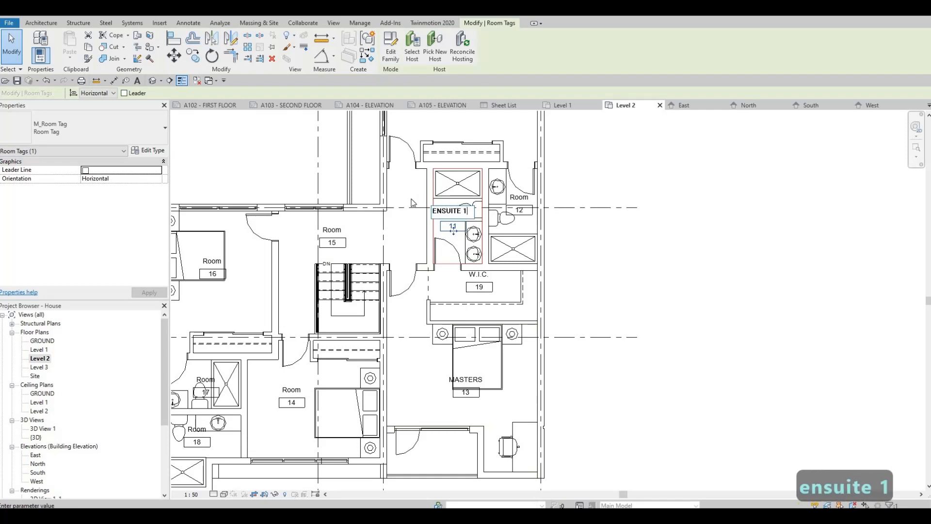
Step: Rename the bathroom next to ENSUITE 1 as ENSUITE 2 through its tag
left_click(517, 206)
left_click(521, 195)
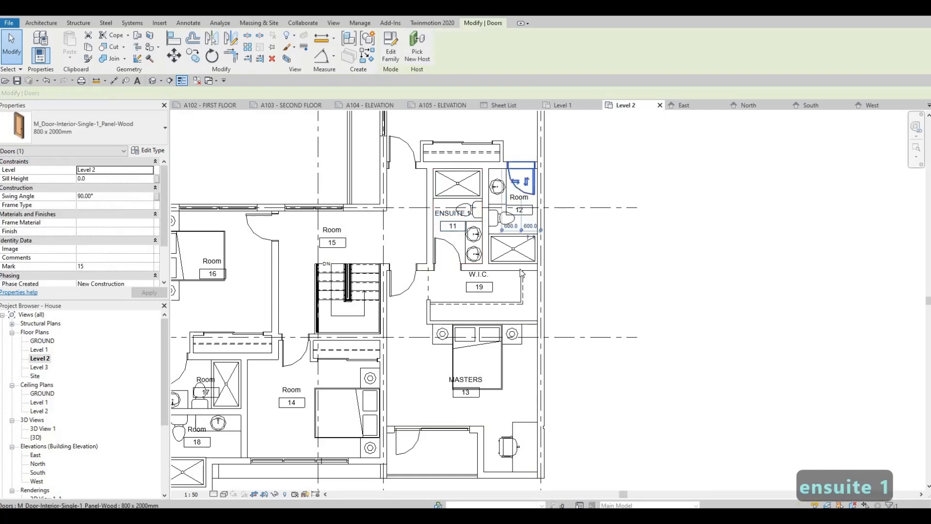
scroll(521, 211, "down", 1)
middle_click_drag(521, 211, 521, 272)
key("Escape")
left_click(517, 257)
key("Escape")
scroll(515, 258, "up", 3)
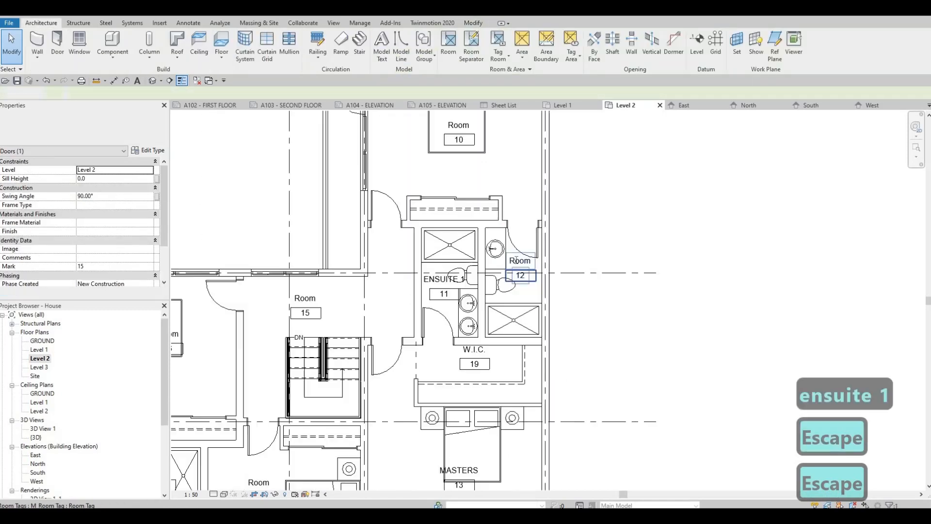
left_click(516, 259)
left_click(517, 261)
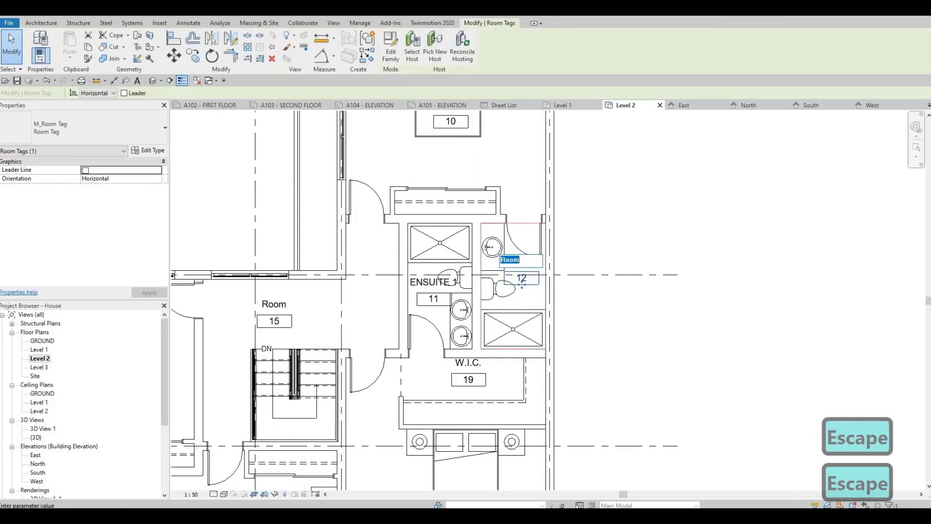
type("ENSUITE 2")
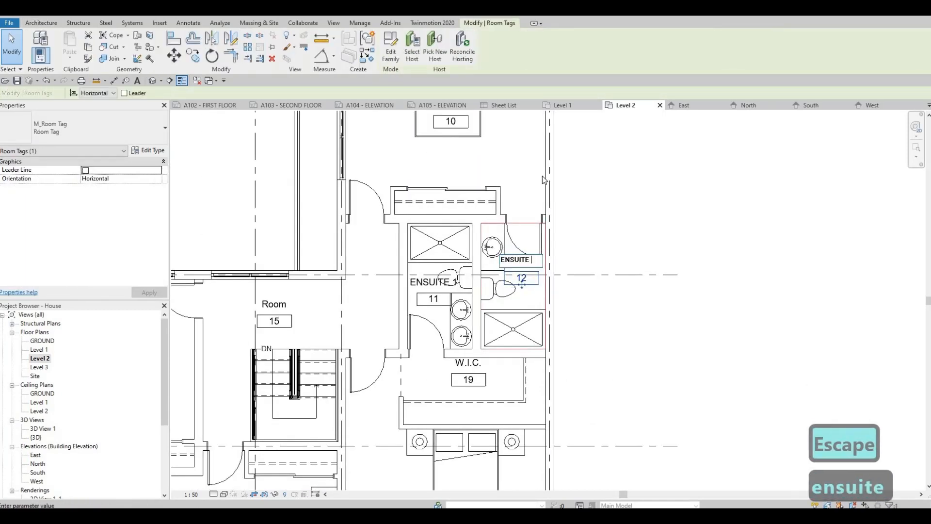
left_click(497, 167)
Step: Rename the bedroom above the two ensuites BEDROOM 2 and copy that name for reuse
middle_click_drag(455, 124, 462, 226)
key("Escape")
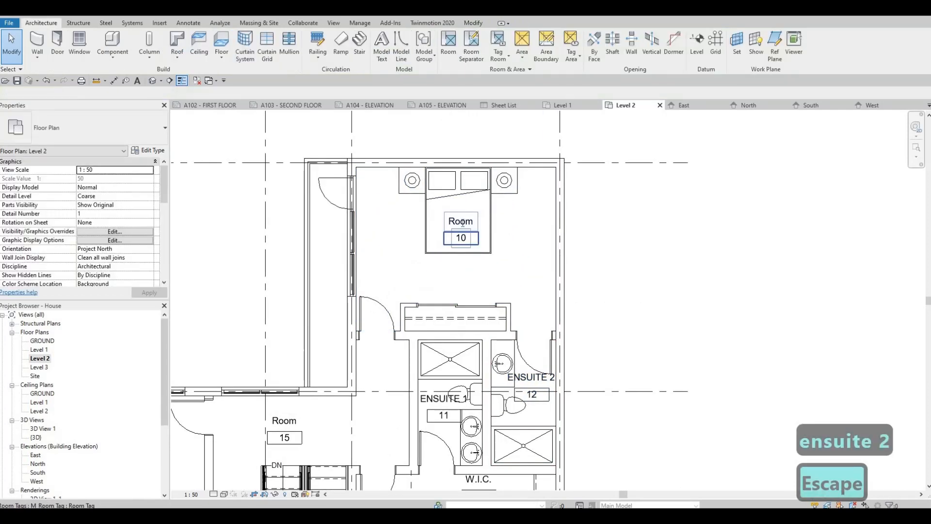
left_click(462, 224)
left_click(462, 222)
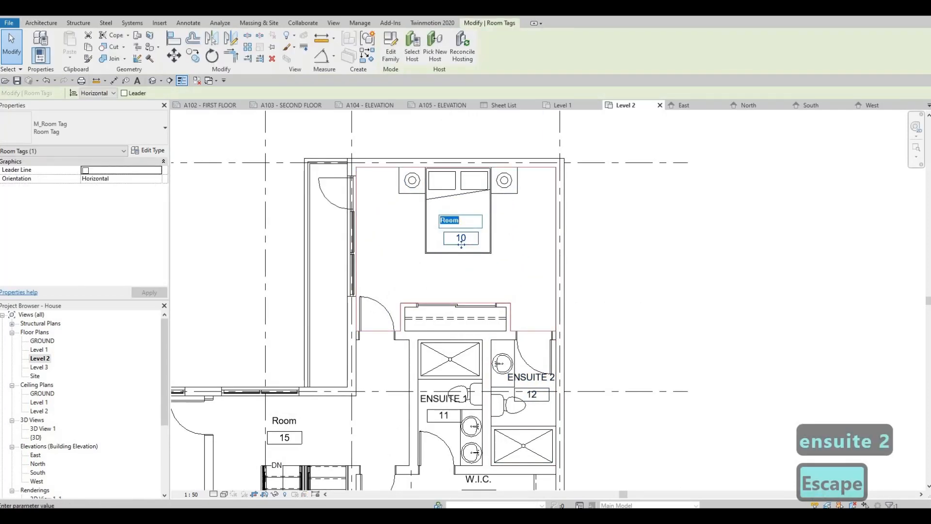
type("BENDROOM")
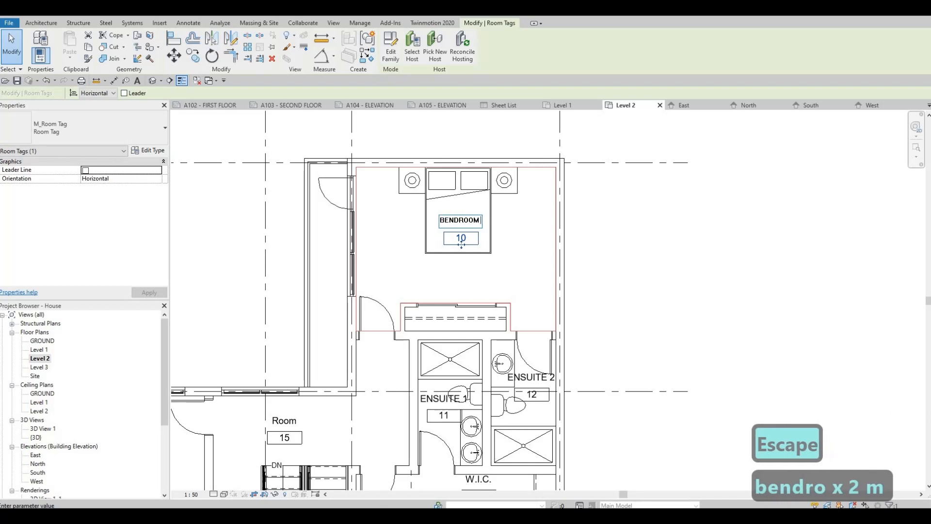
key("Left")
key("Left")
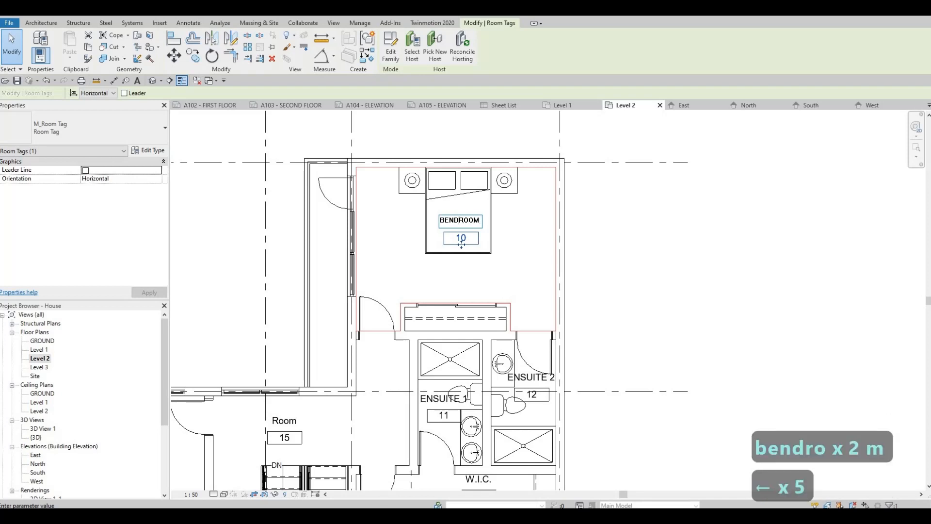
key("BackSpace")
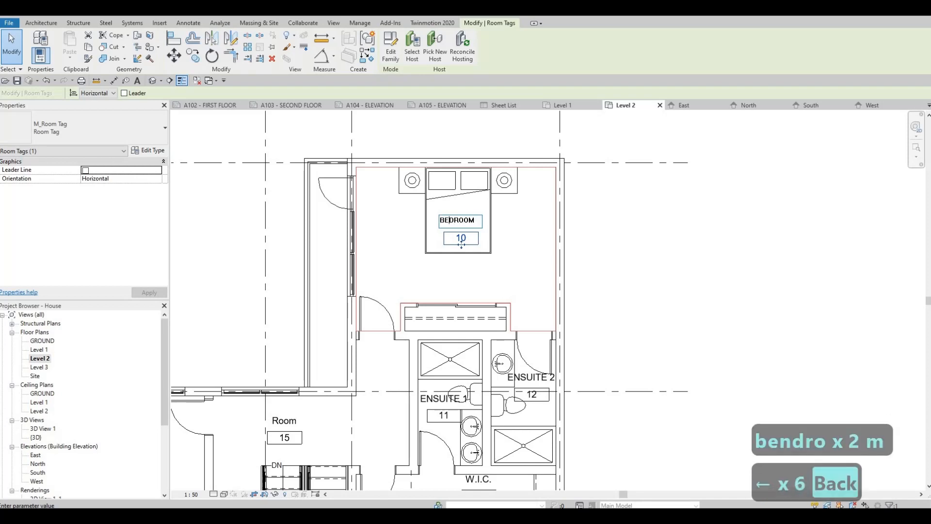
left_click(482, 230)
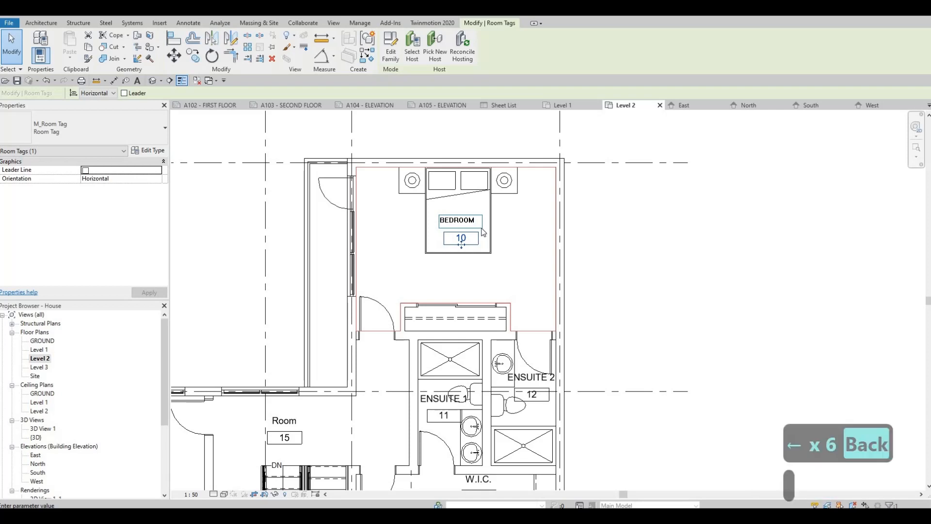
key("BackSpace")
key("BackSpace")
type("2")
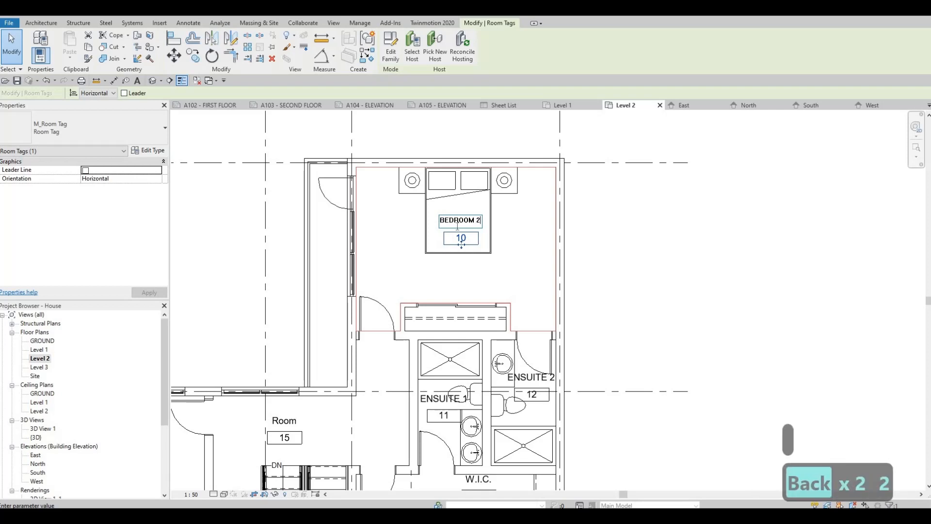
key("ctrl+a")
key("ctrl+c")
left_click(495, 207)
Step: Paste the copied name into the tag of room 16 and change it to BEDROOM 3
middle_click_drag(496, 207, 574, 133)
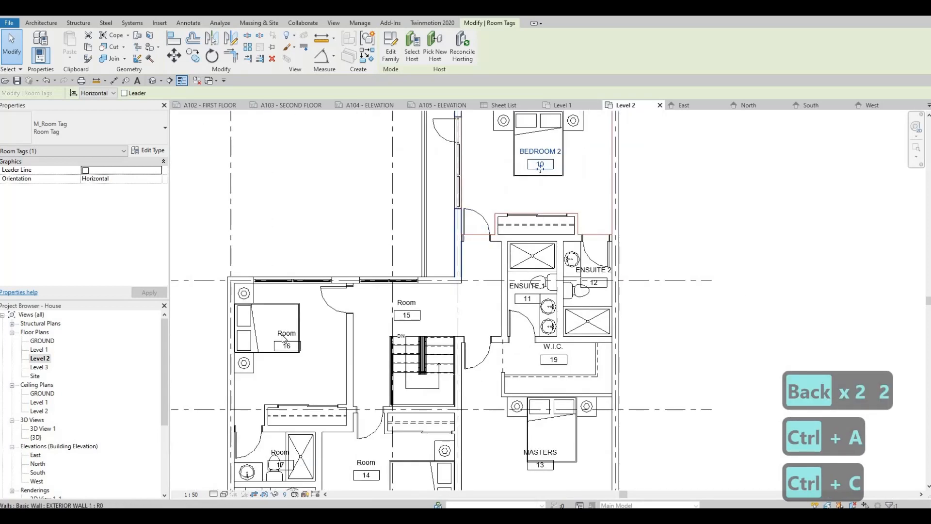
left_click(285, 334)
left_click(284, 331)
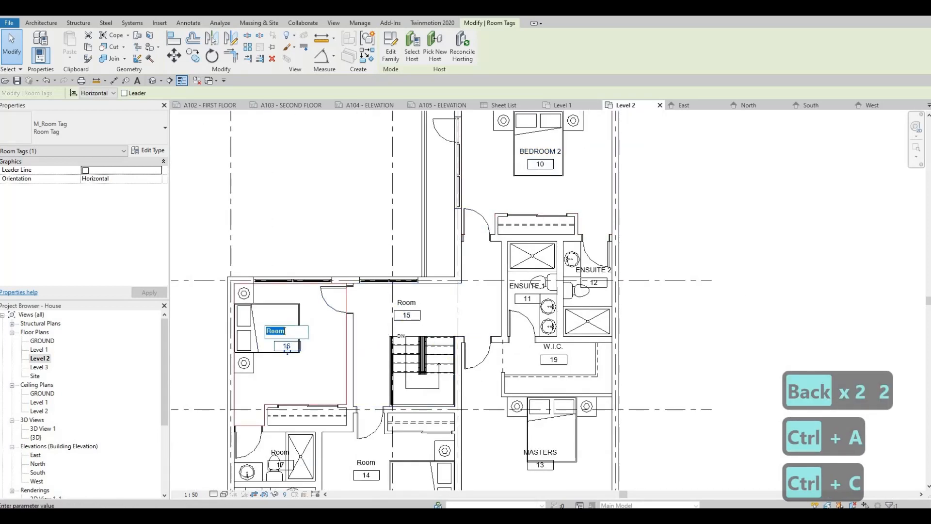
key("ctrl+v")
key("BackSpace")
type("3")
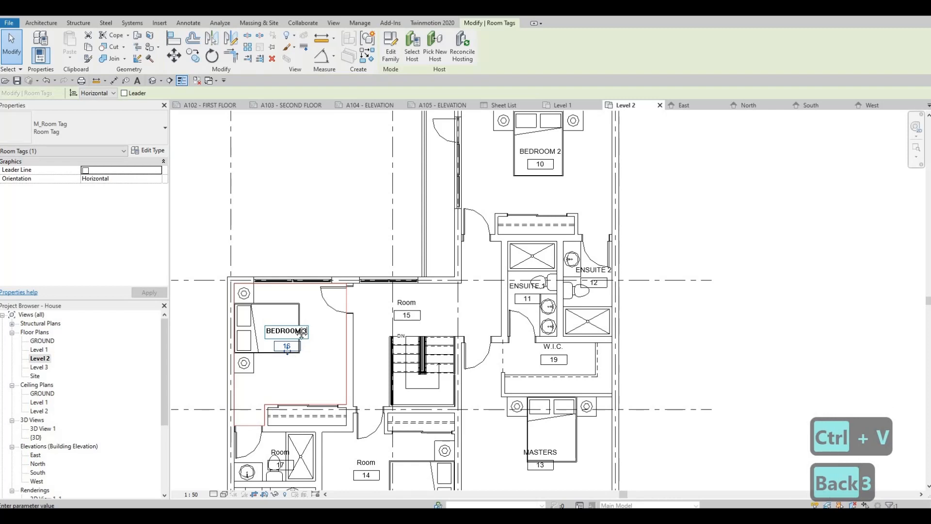
Step: Rename the bedroom below the stairs BEDROOM 4, reusing the copied bedroom name
middle_click_drag(301, 333, 352, 200)
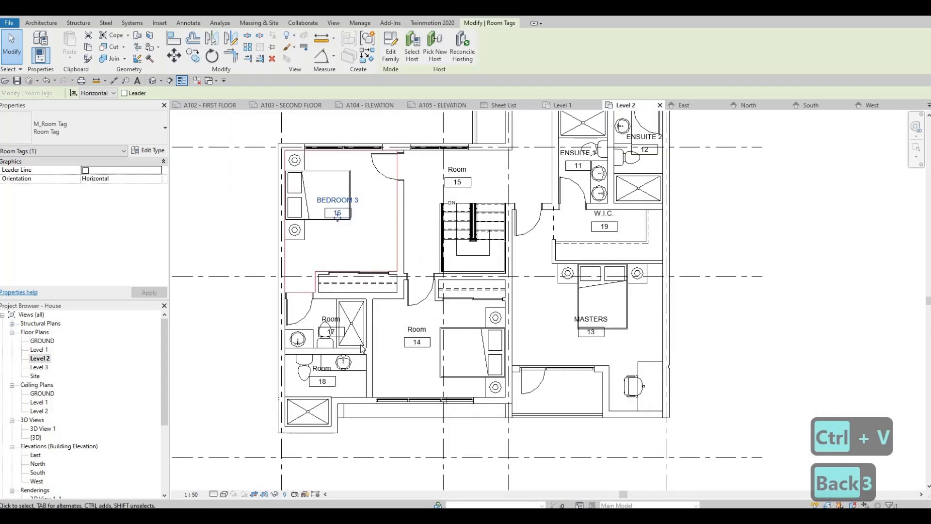
left_click(419, 330)
key("ctrl+v")
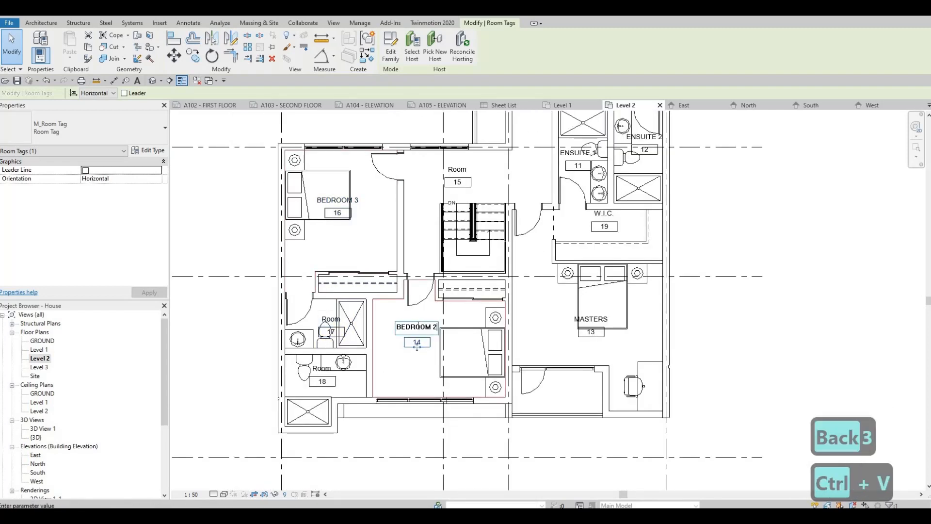
key("BackSpace")
type("4")
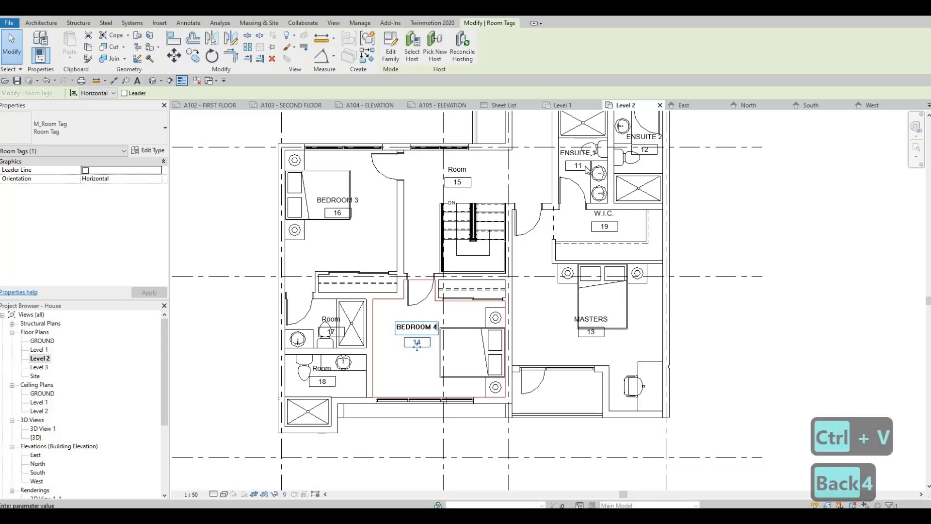
Step: Copy the ENSUITE 1 name and reuse it to rename the bathroom below BEDROOM 3 as ENSUITE 3
left_click(586, 170)
left_click(576, 151)
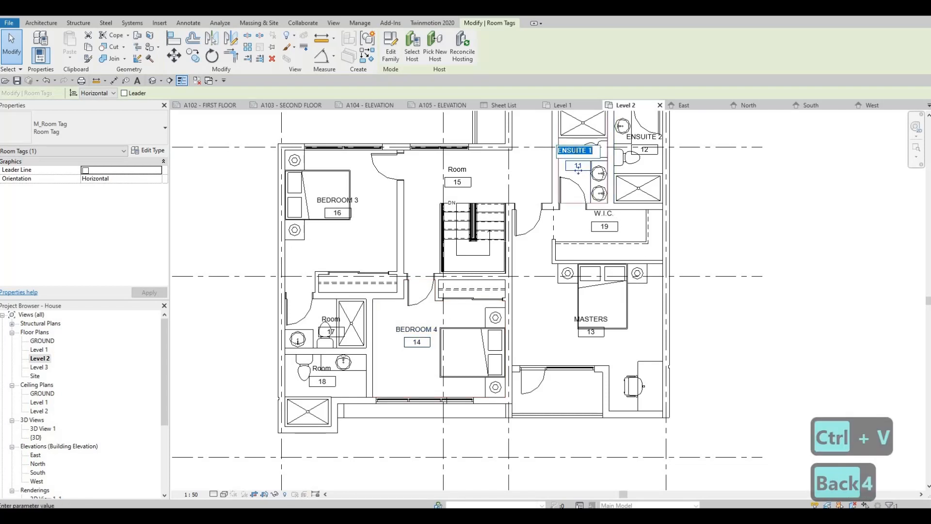
key("ctrl+c")
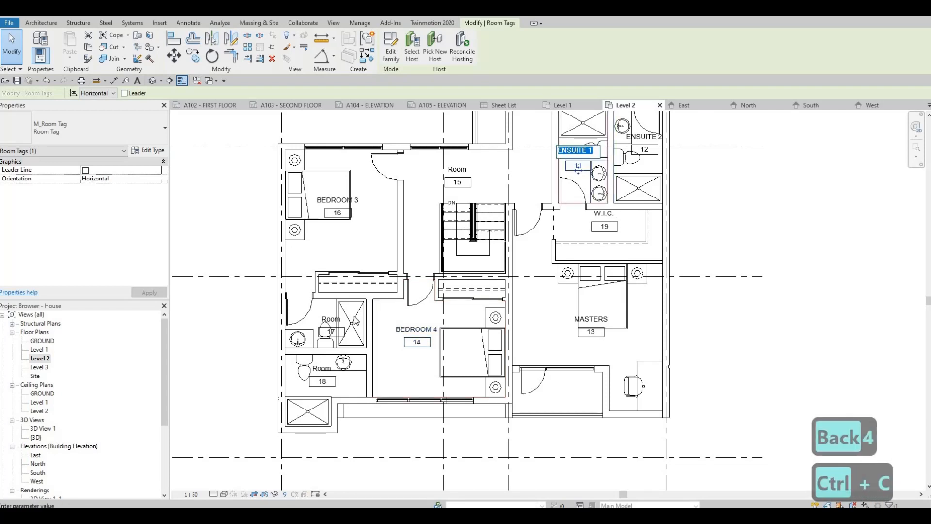
left_click(331, 320)
left_click(331, 319)
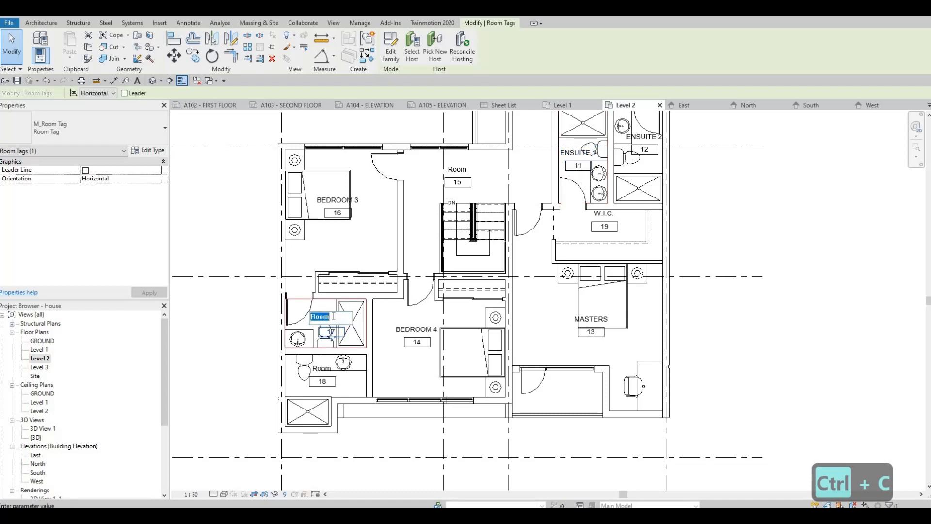
key("ctrl+v")
key("BackSpace")
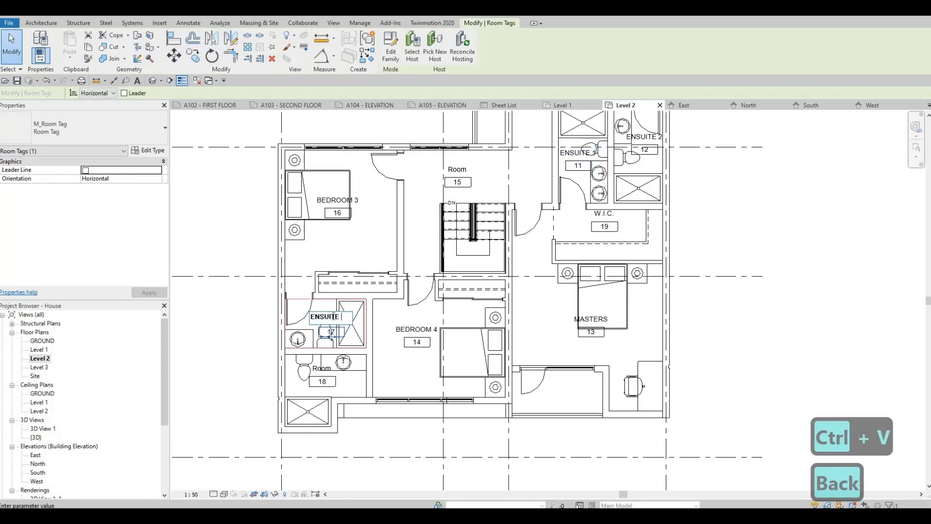
type("3")
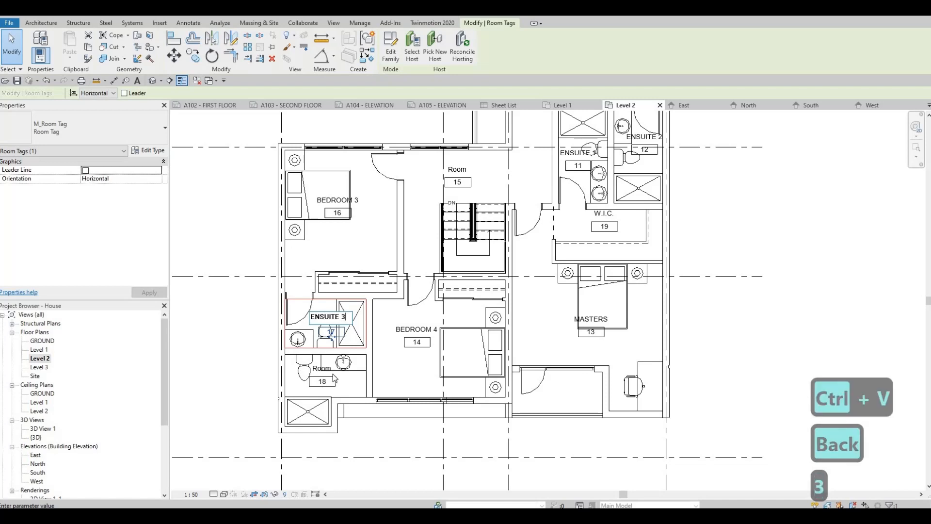
Step: Rename the bathroom below ENSUITE 3 as ENSUITE 4, reusing the copied ensuite name
left_click(322, 370)
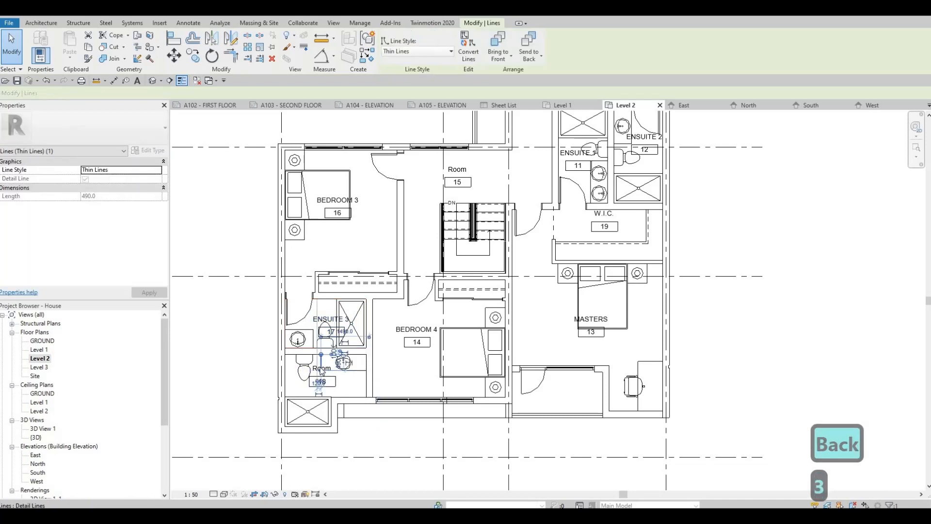
key("Escape")
scroll(320, 368, "up", 2)
left_click(322, 381)
left_click(317, 370)
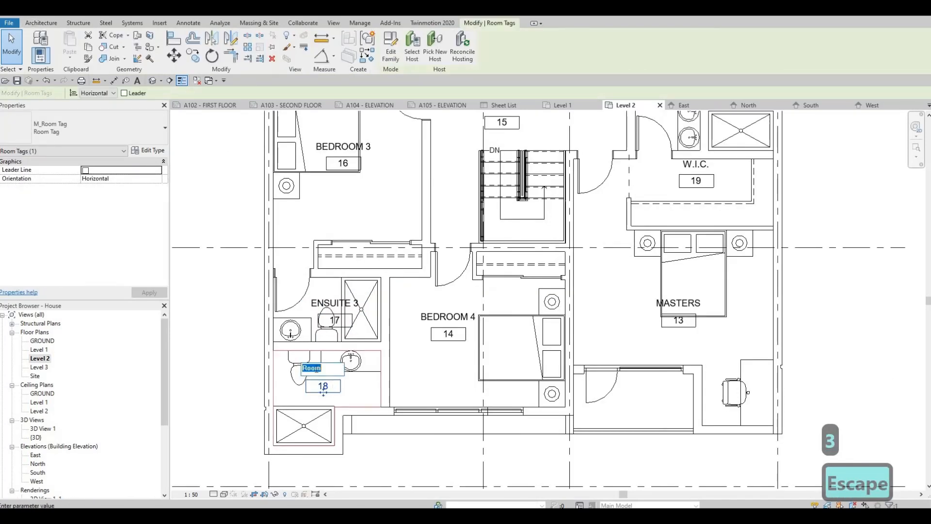
key("ctrl+v")
key("BackSpace")
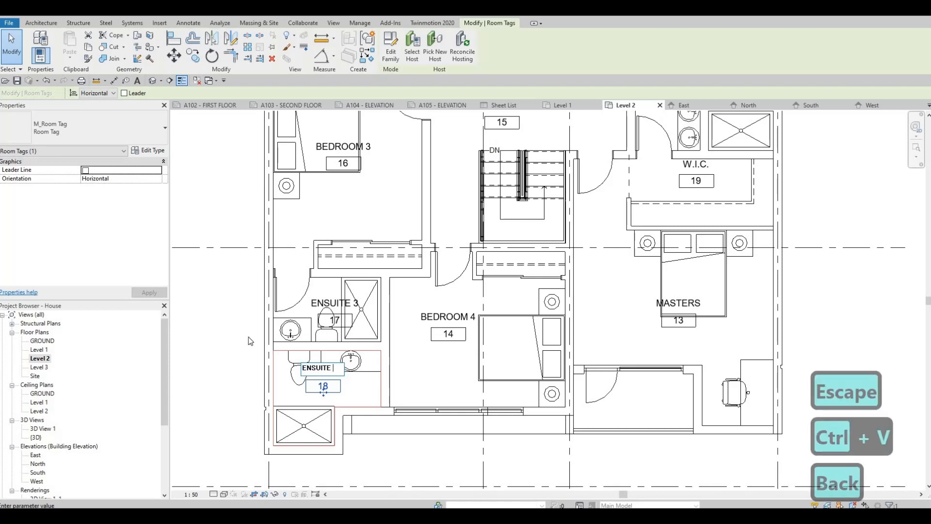
type("4")
left_click(409, 388)
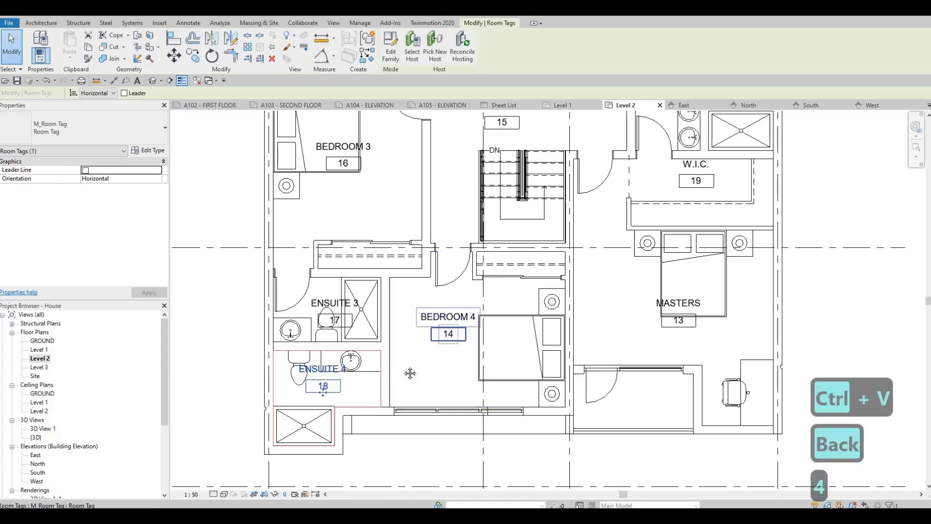
Step: Rename the stair hall CORRIDOR through its room tag
scroll(432, 307, "down", 1)
scroll(432, 307, "down", 1)
middle_click_drag(432, 306, 415, 356)
key("Escape")
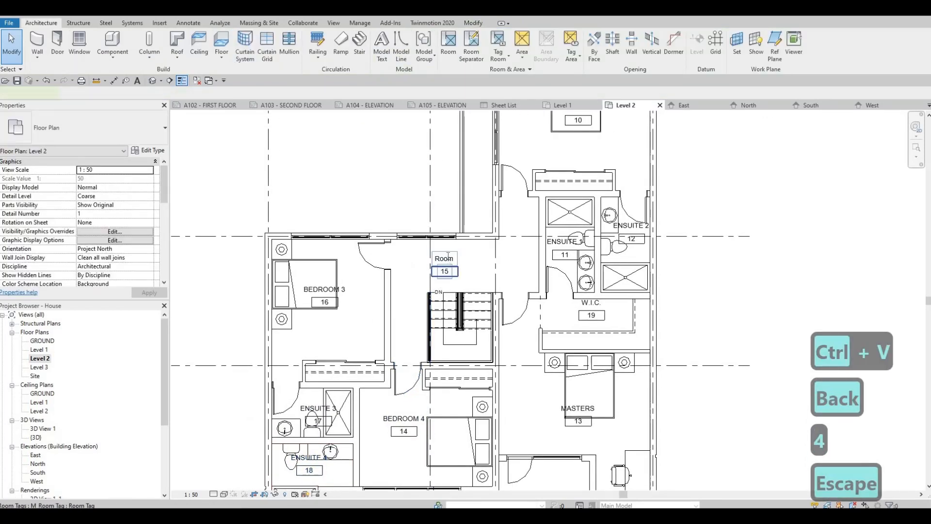
double_click(449, 256)
type("CO")
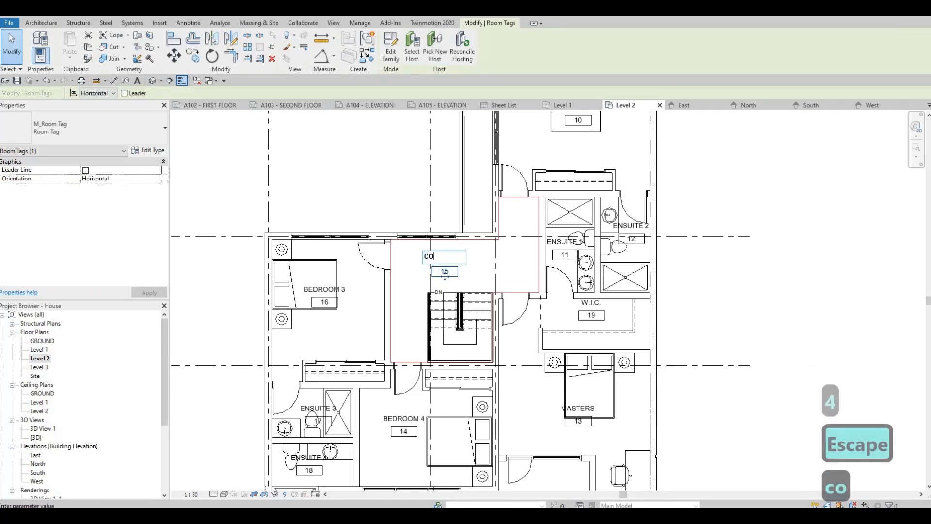
type("RRIDOR")
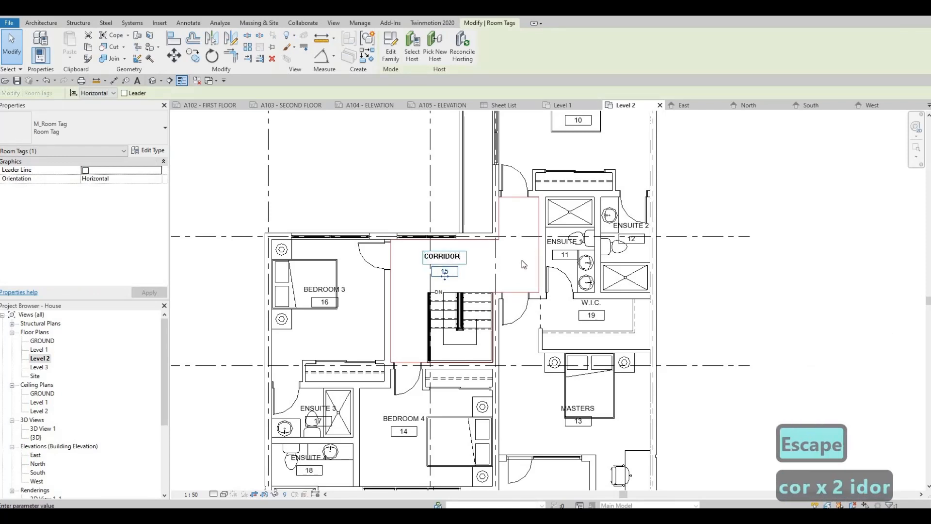
left_click(531, 275)
scroll(531, 275, "down", 2)
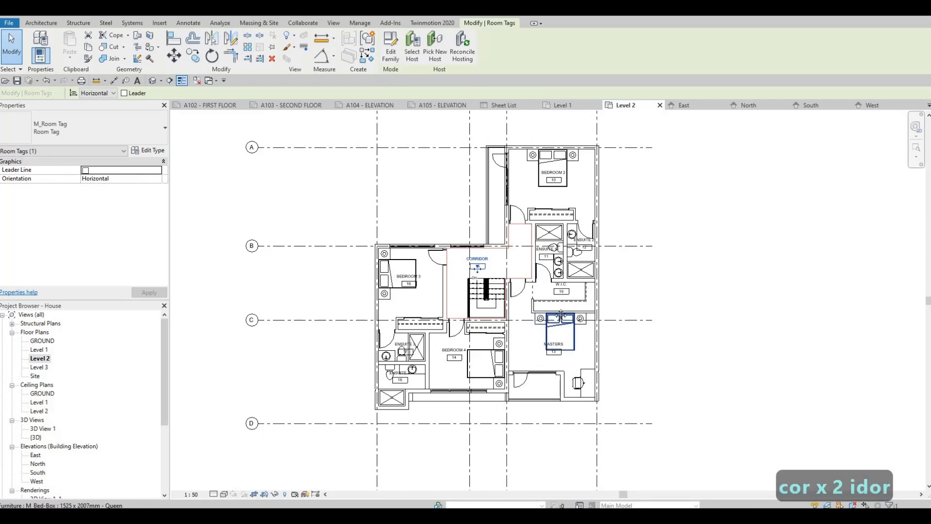
Step: Clear the room tag selection in the Level 2 plan and save the project
scroll(548, 339, "up", 2)
scroll(561, 307, "down", 2)
middle_click_drag(548, 340, 586, 334)
key("Escape")
scroll(585, 334, "down", 2)
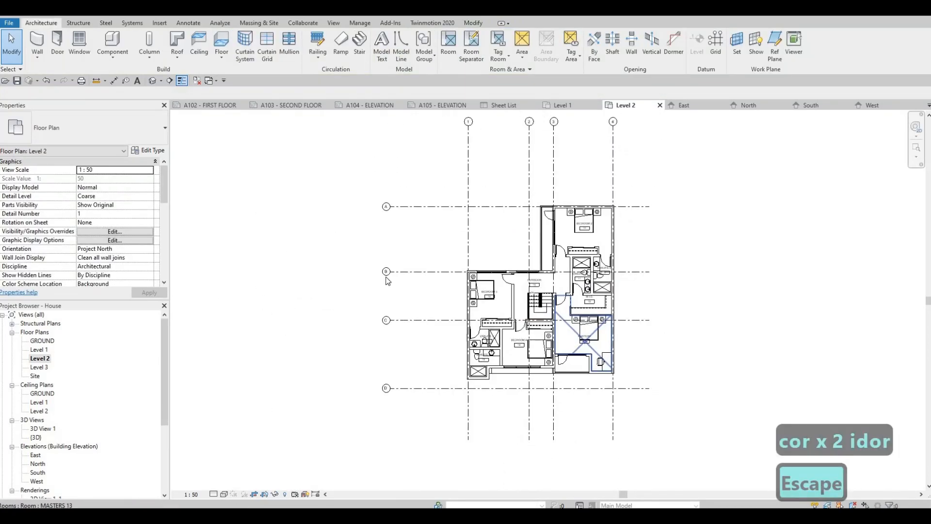
middle_click_drag(378, 266, 332, 212)
scroll(347, 237, "down", 3)
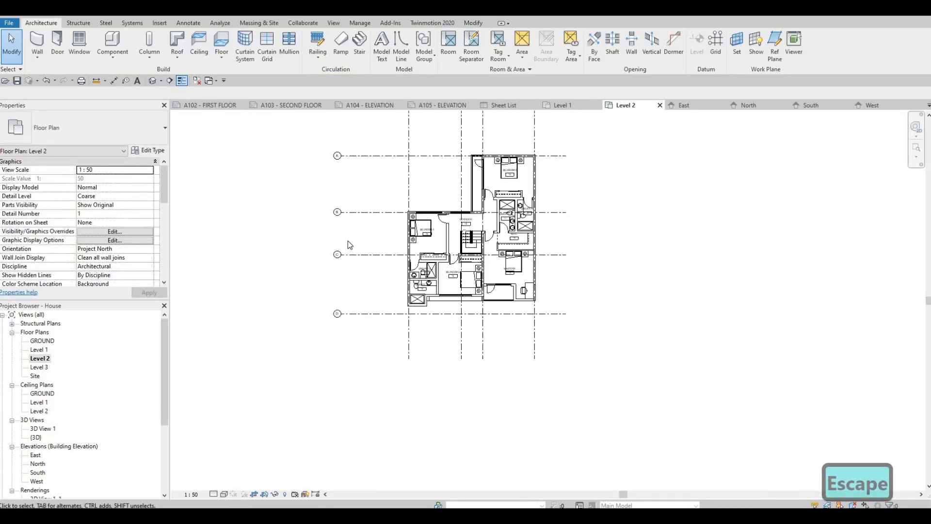
middle_click_drag(406, 218, 483, 253)
scroll(413, 240, "up", 2)
scroll(491, 256, "up", 1)
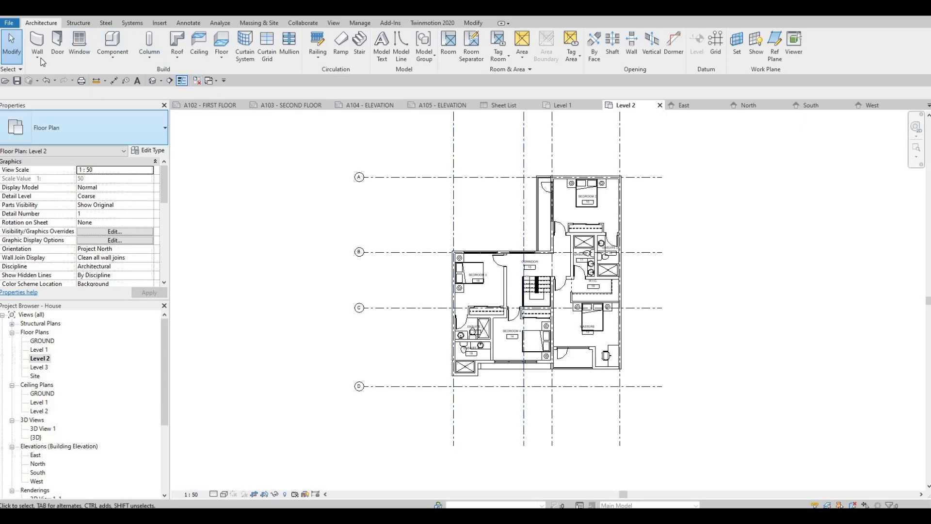
left_click(17, 80)
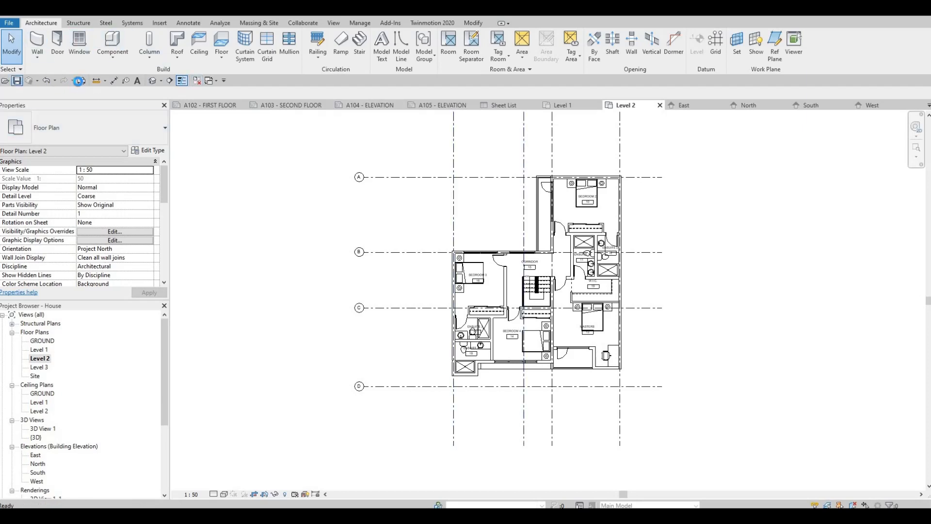
Step: Set up a print of selected views/sheets, combined into a single file
left_click(80, 81)
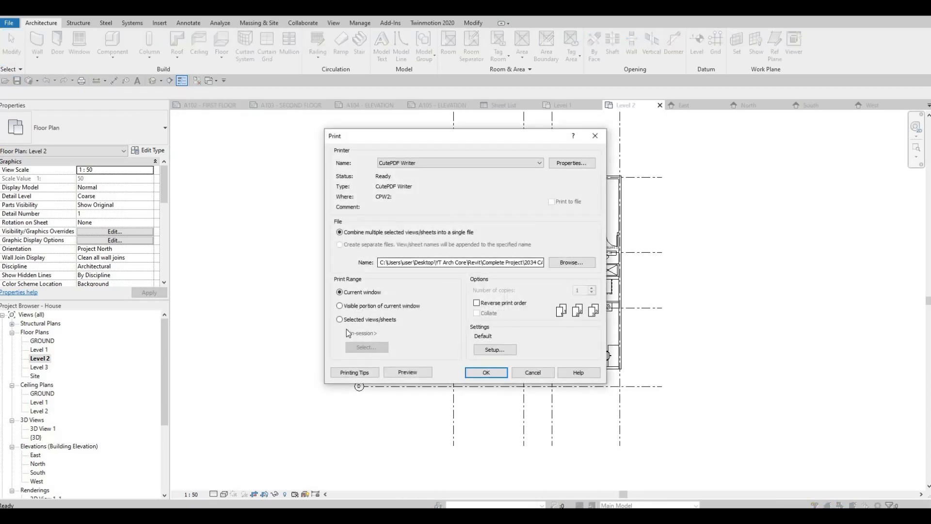
left_click(340, 319)
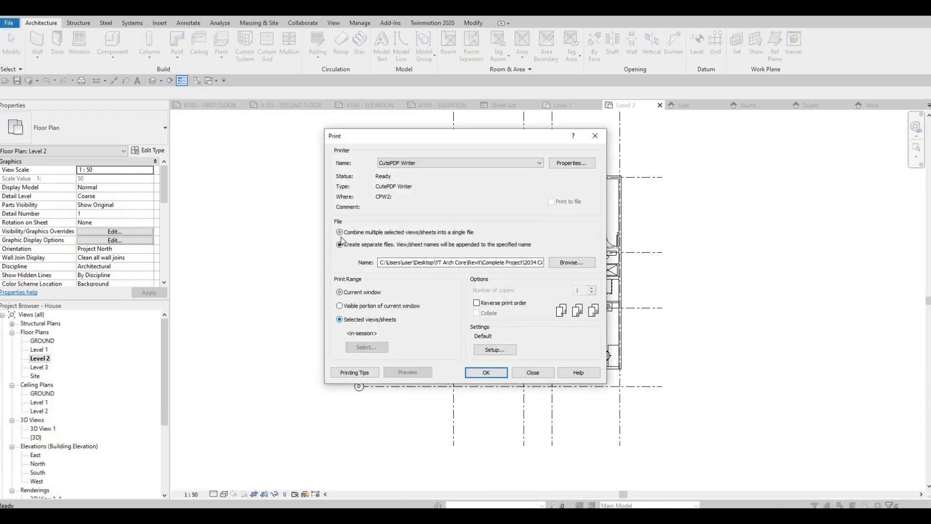
left_click(340, 243)
left_click(340, 233)
Step: Limit the print set to sheets without views and include every sheet from A101 to A105
left_click(380, 349)
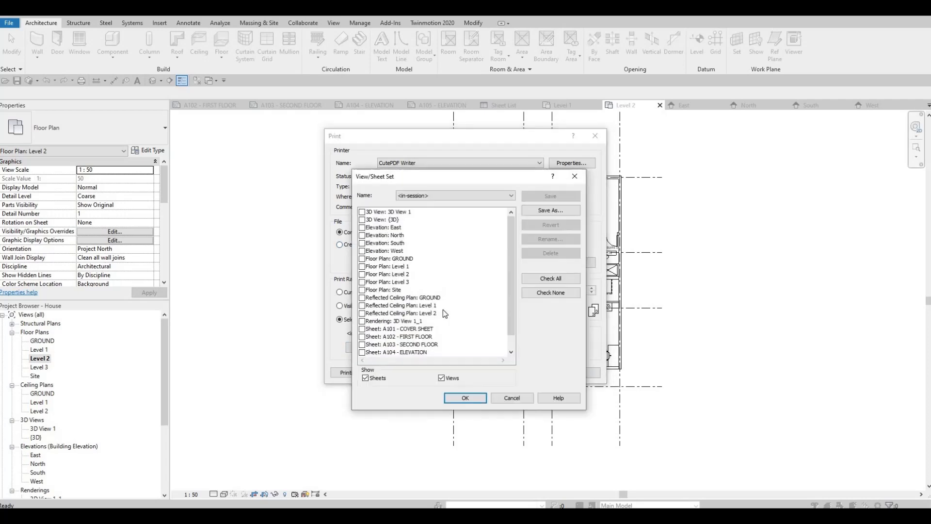
left_click(441, 379)
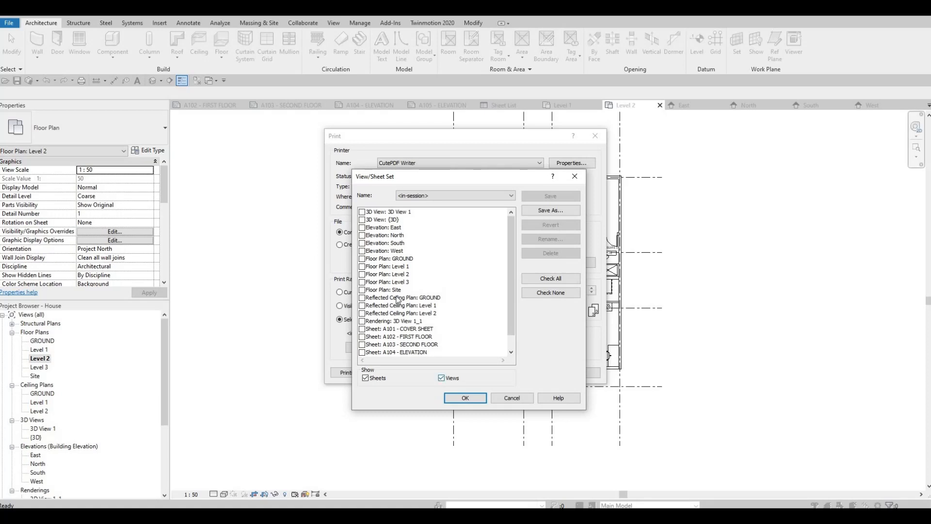
left_click(543, 281)
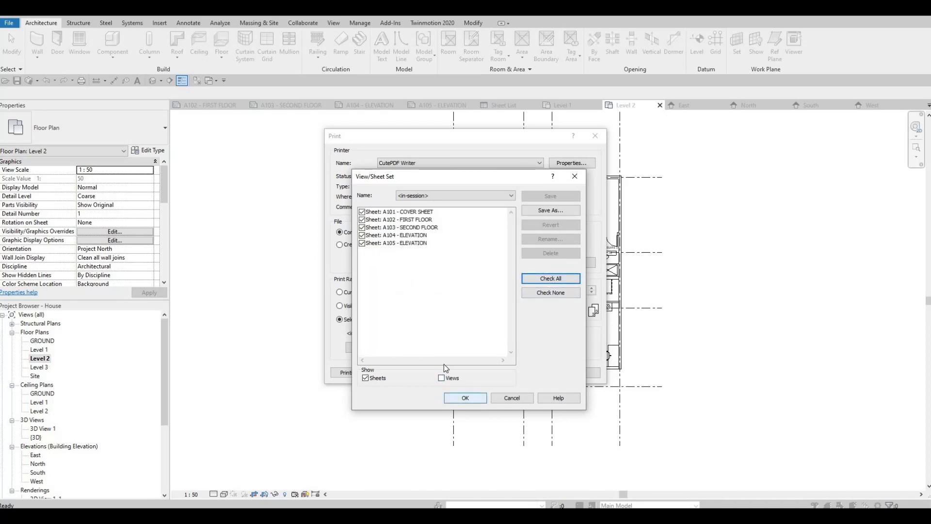
left_click(465, 398)
Step: Print the selected sheets to a PDF file named House in the Reference folder
left_click(482, 266)
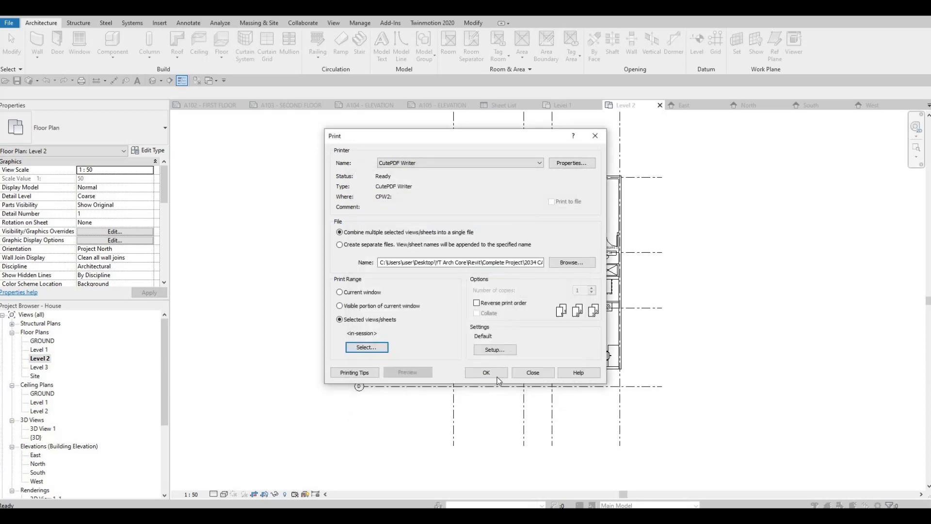
left_click(495, 373)
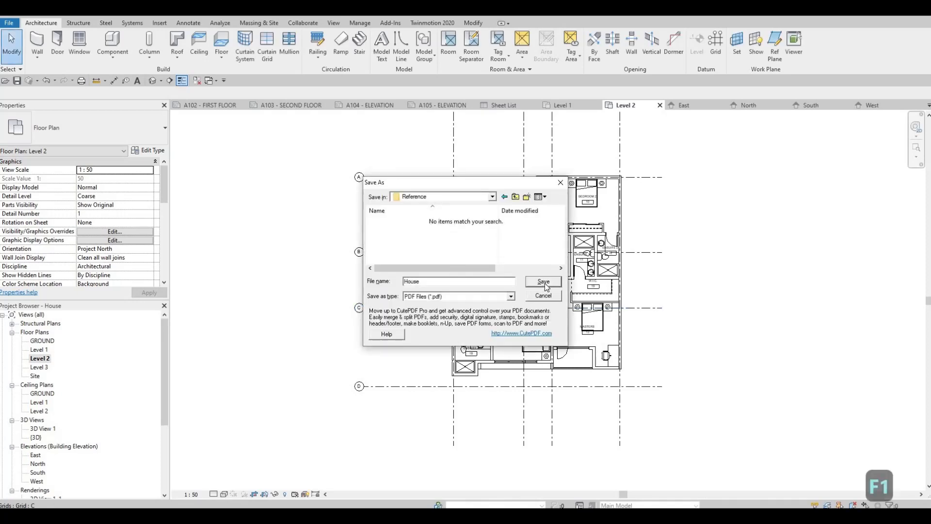
left_click(535, 290)
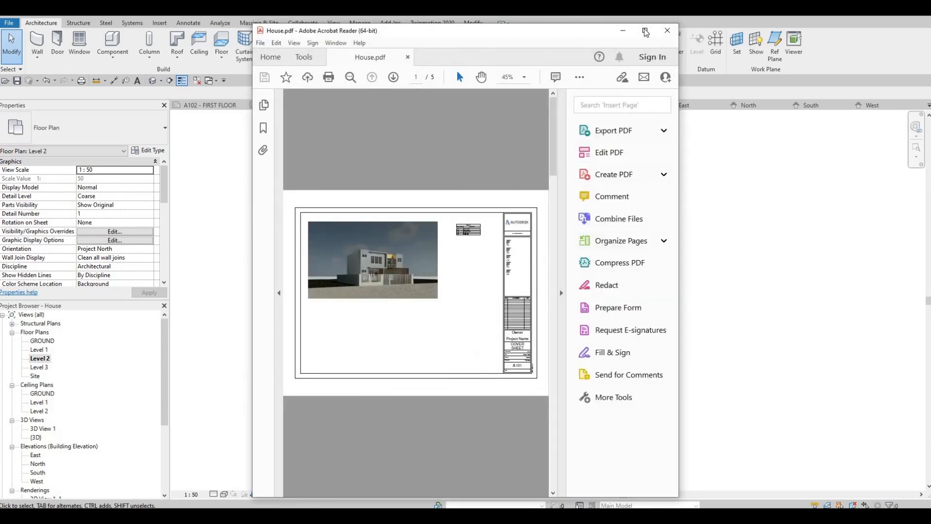
Step: Enlarge the House.pdf window and review the printed sheets from the cover sheet through the elevations
left_click(645, 31)
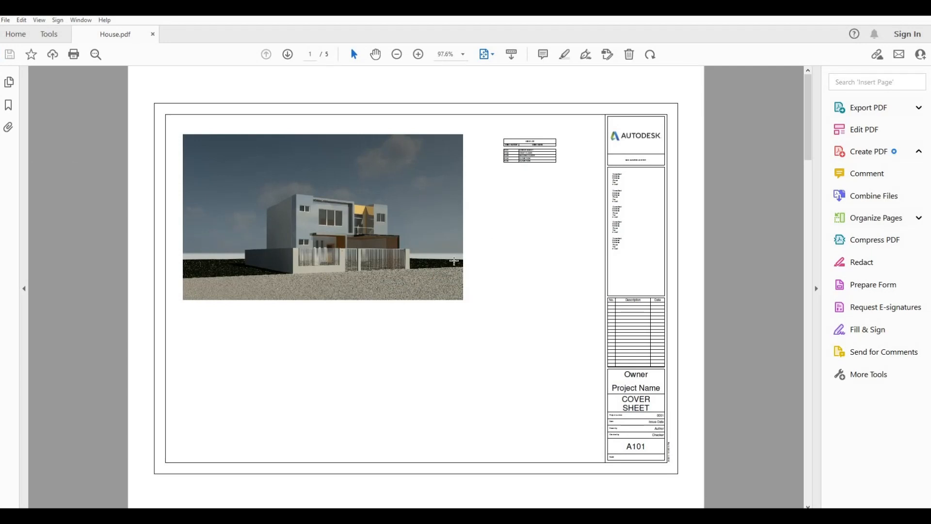
scroll(454, 261, "down", 3)
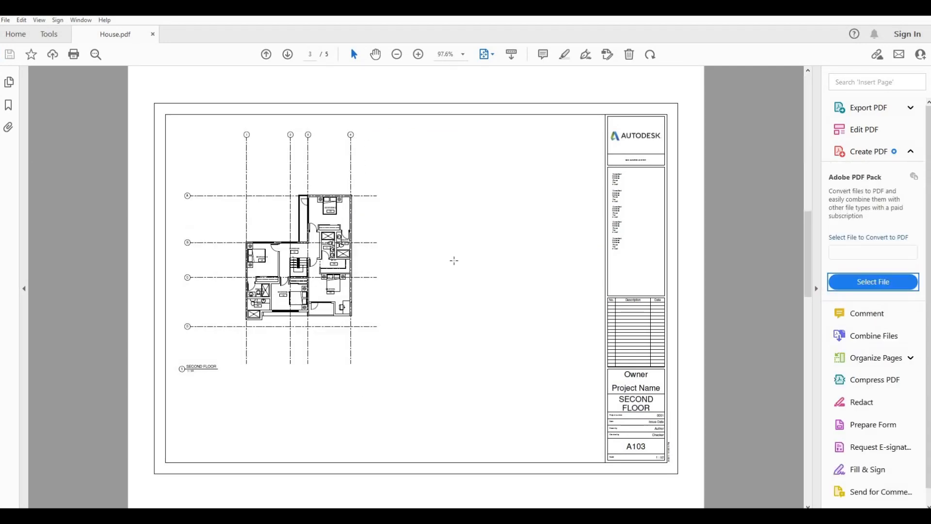
scroll(454, 261, "down", 1)
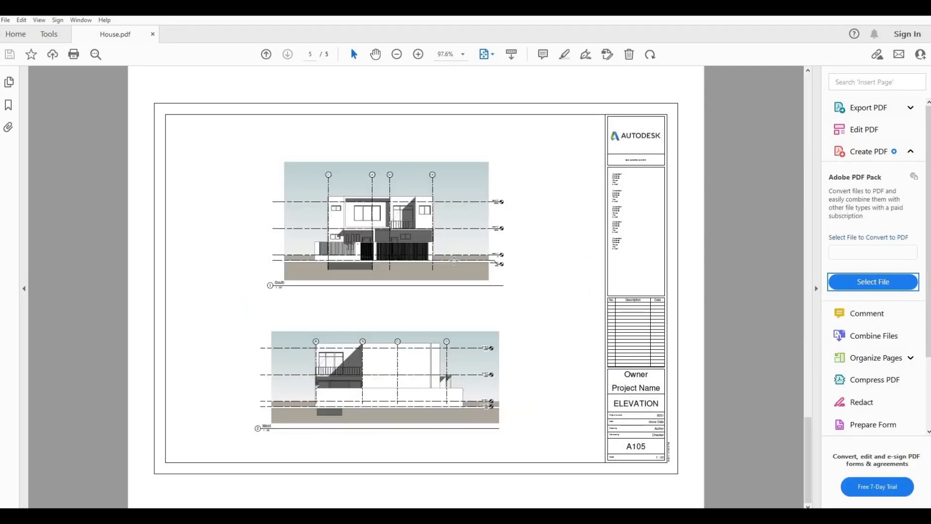
scroll(454, 261, "up", 2)
scroll(454, 261, "up", 2)
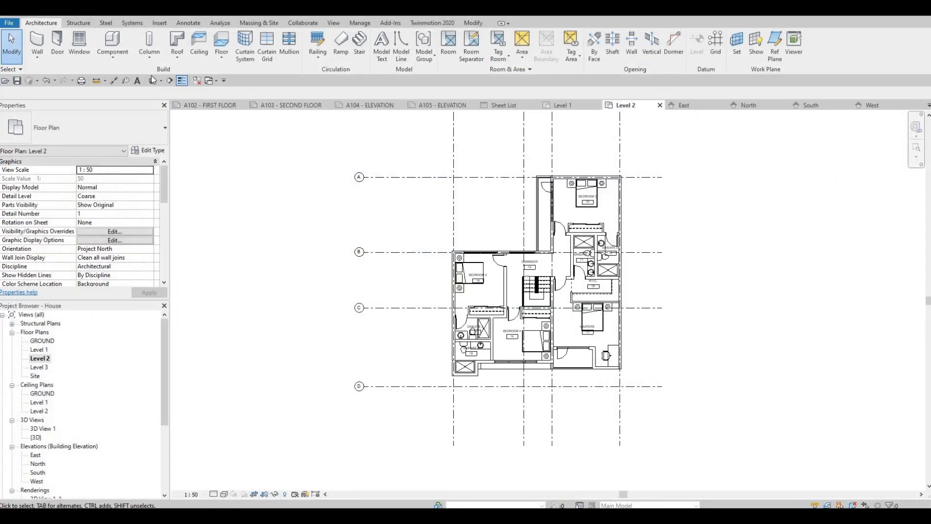
Step: Return to the Revit project, open the default 3D view and examine the house's front up close
left_click(153, 80)
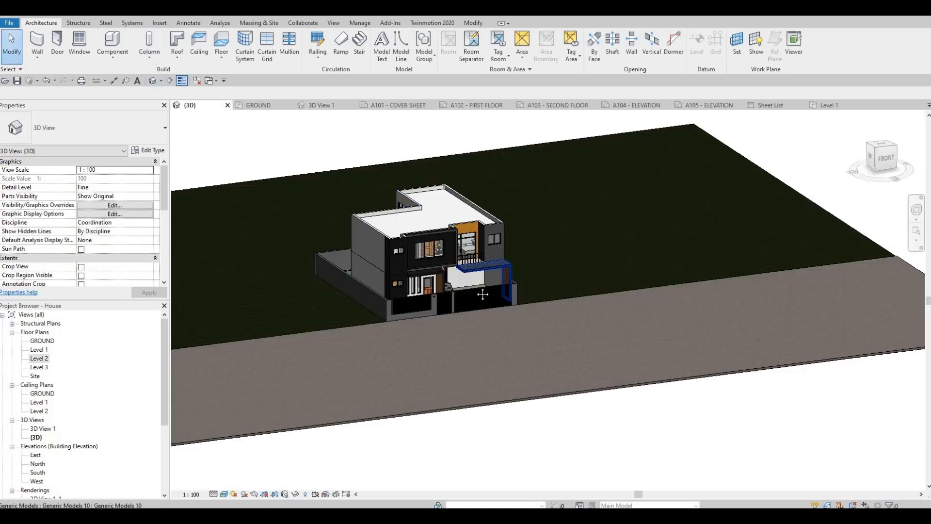
scroll(484, 281, "up", 1)
middle_click_drag(484, 281, 670, 418)
scroll(675, 419, "up", 3)
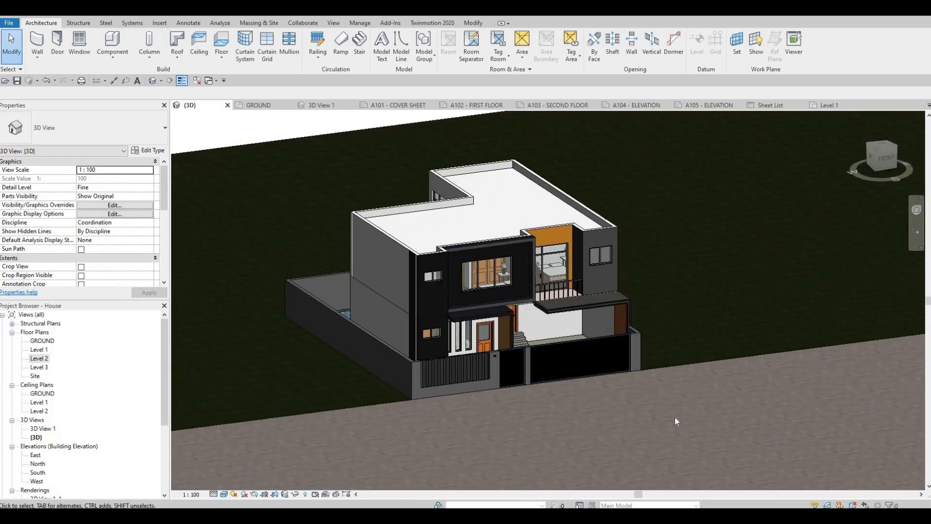